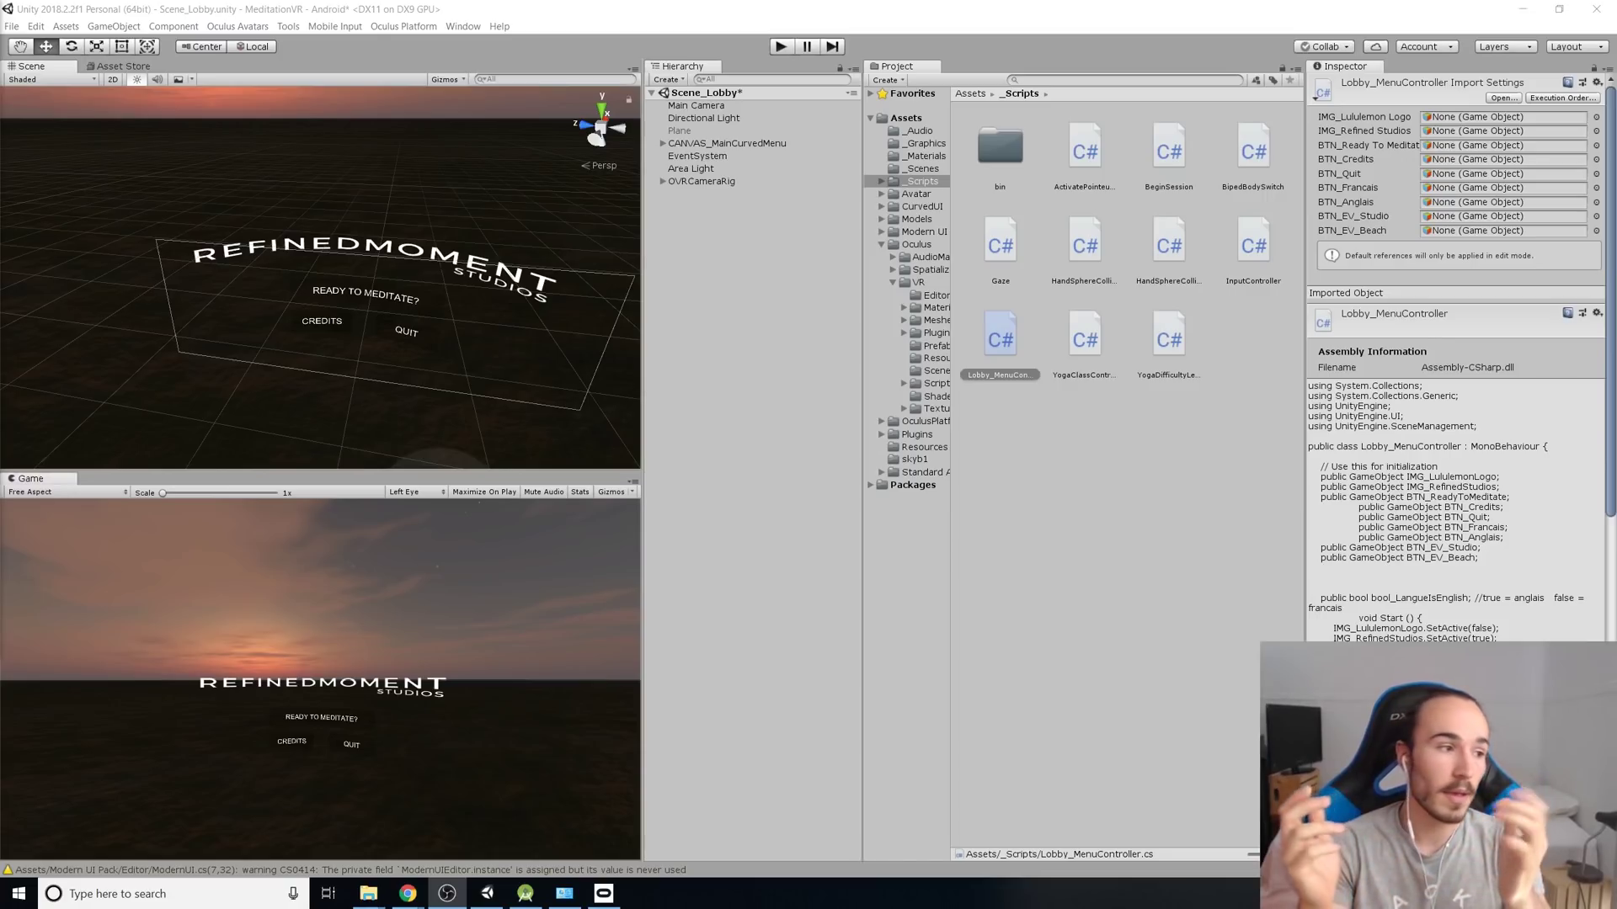
Look over the Download - Unity page in Chrome, then minimize the browser to reveal the desktop
key(alt+Tab)
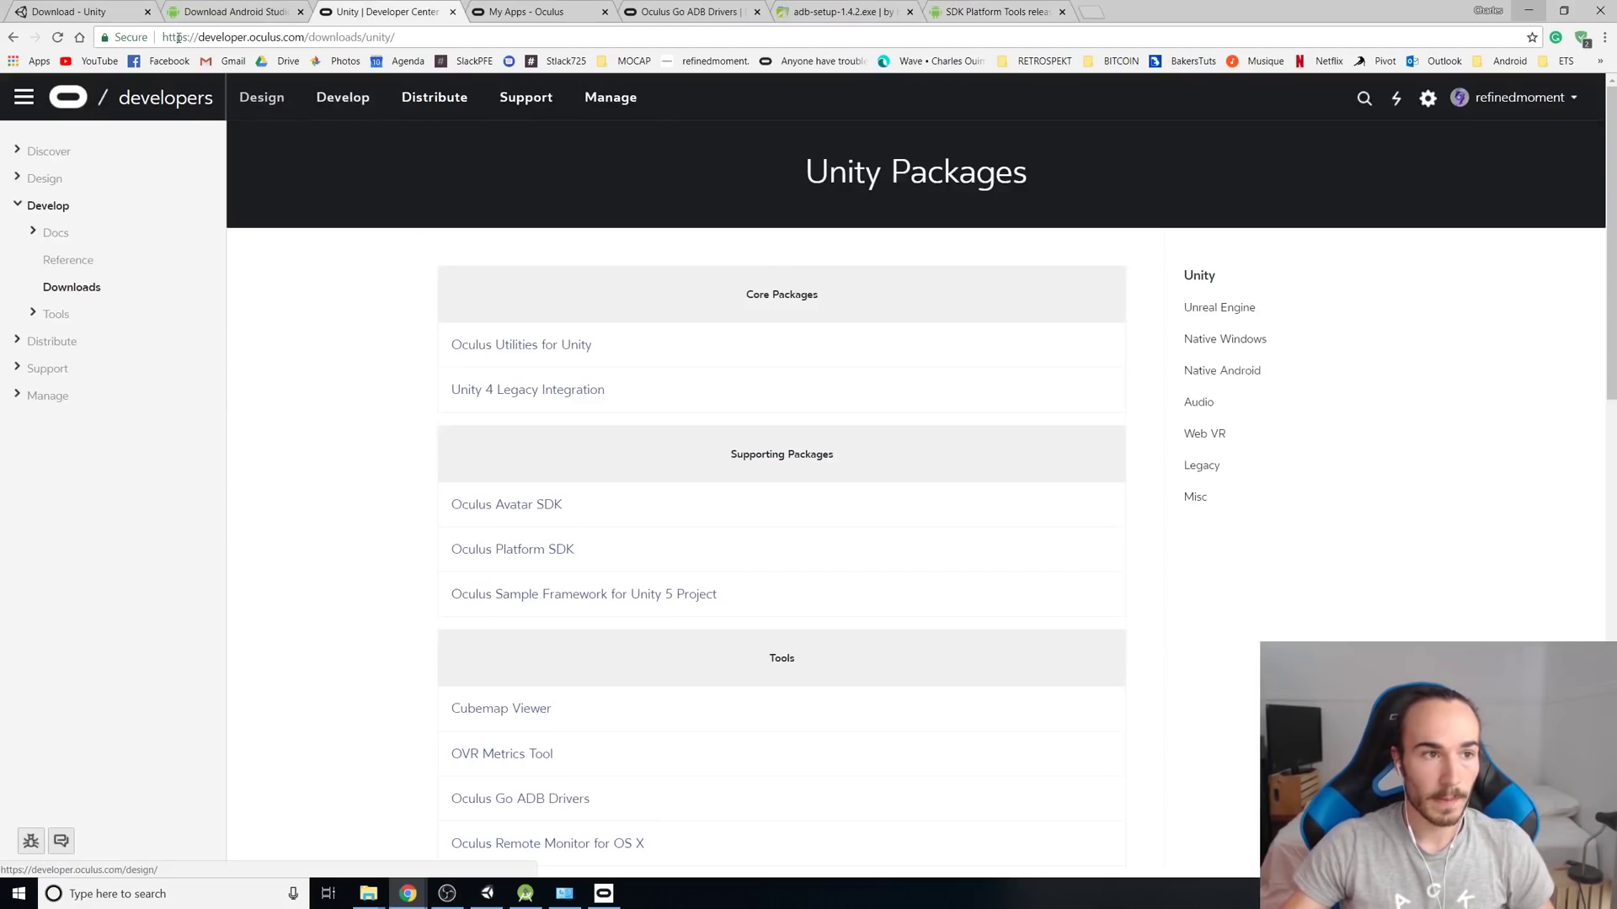
click(97, 10)
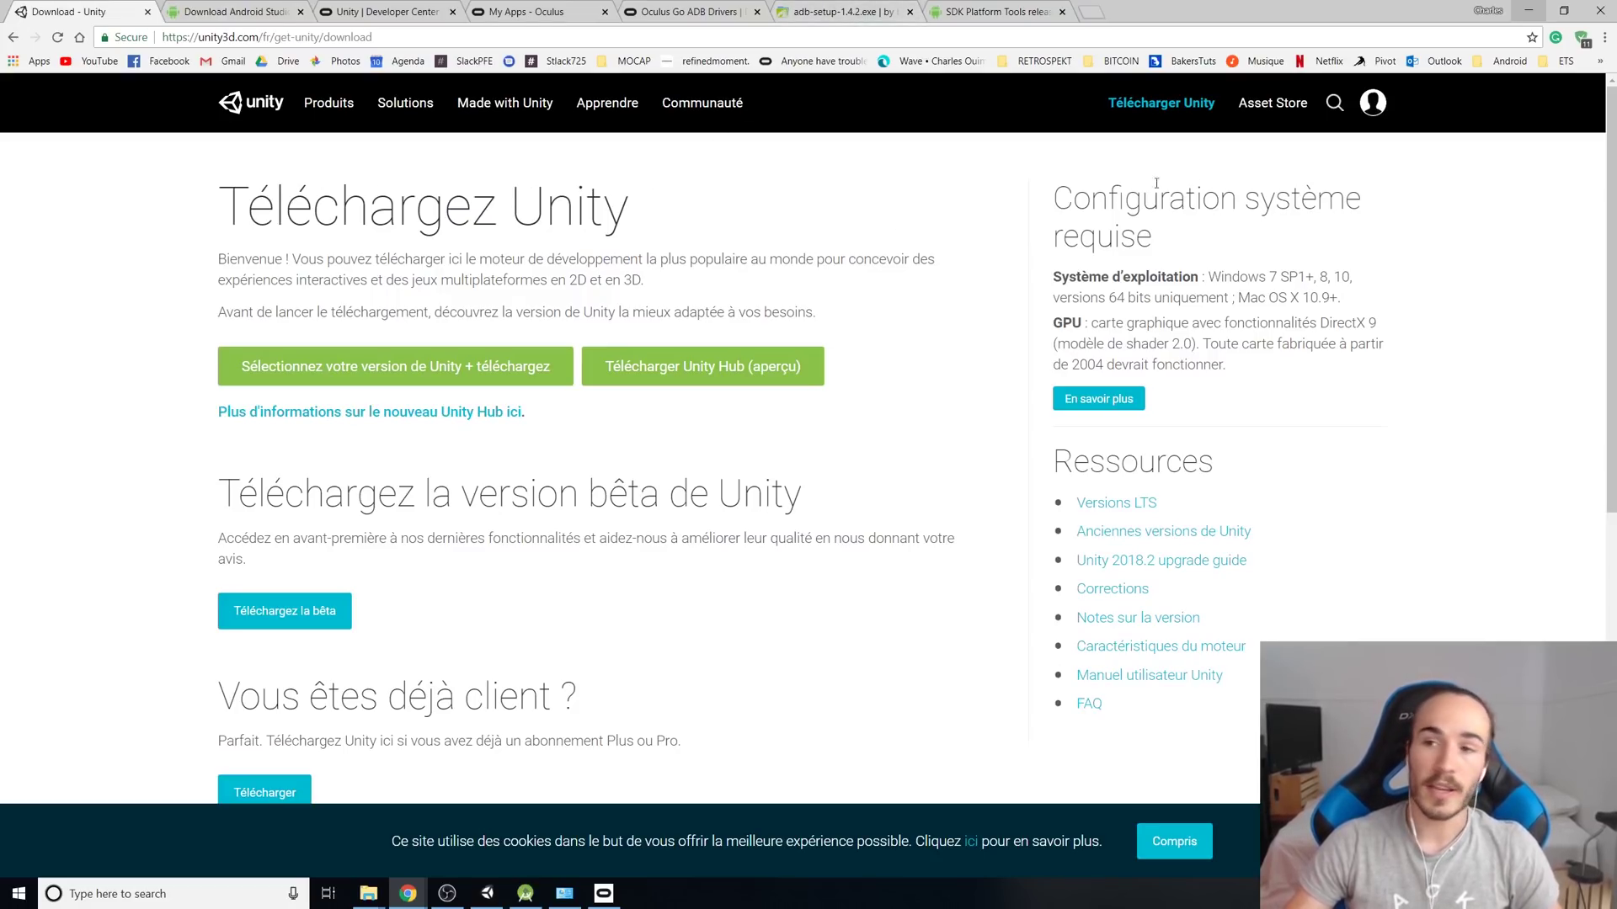
click(1527, 15)
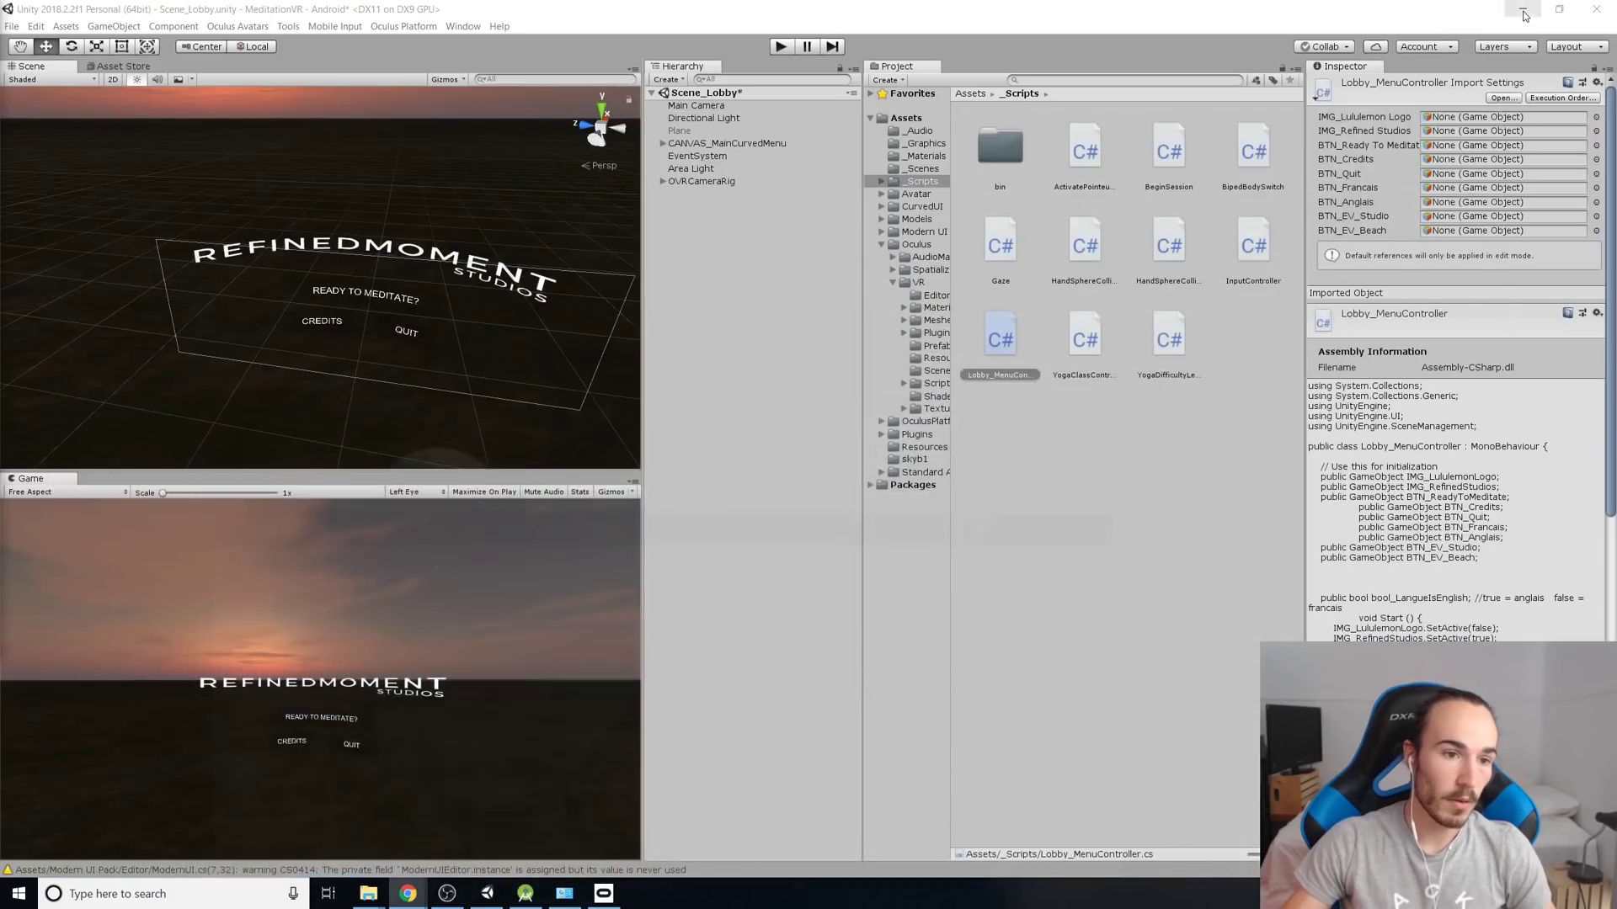
click(1525, 10)
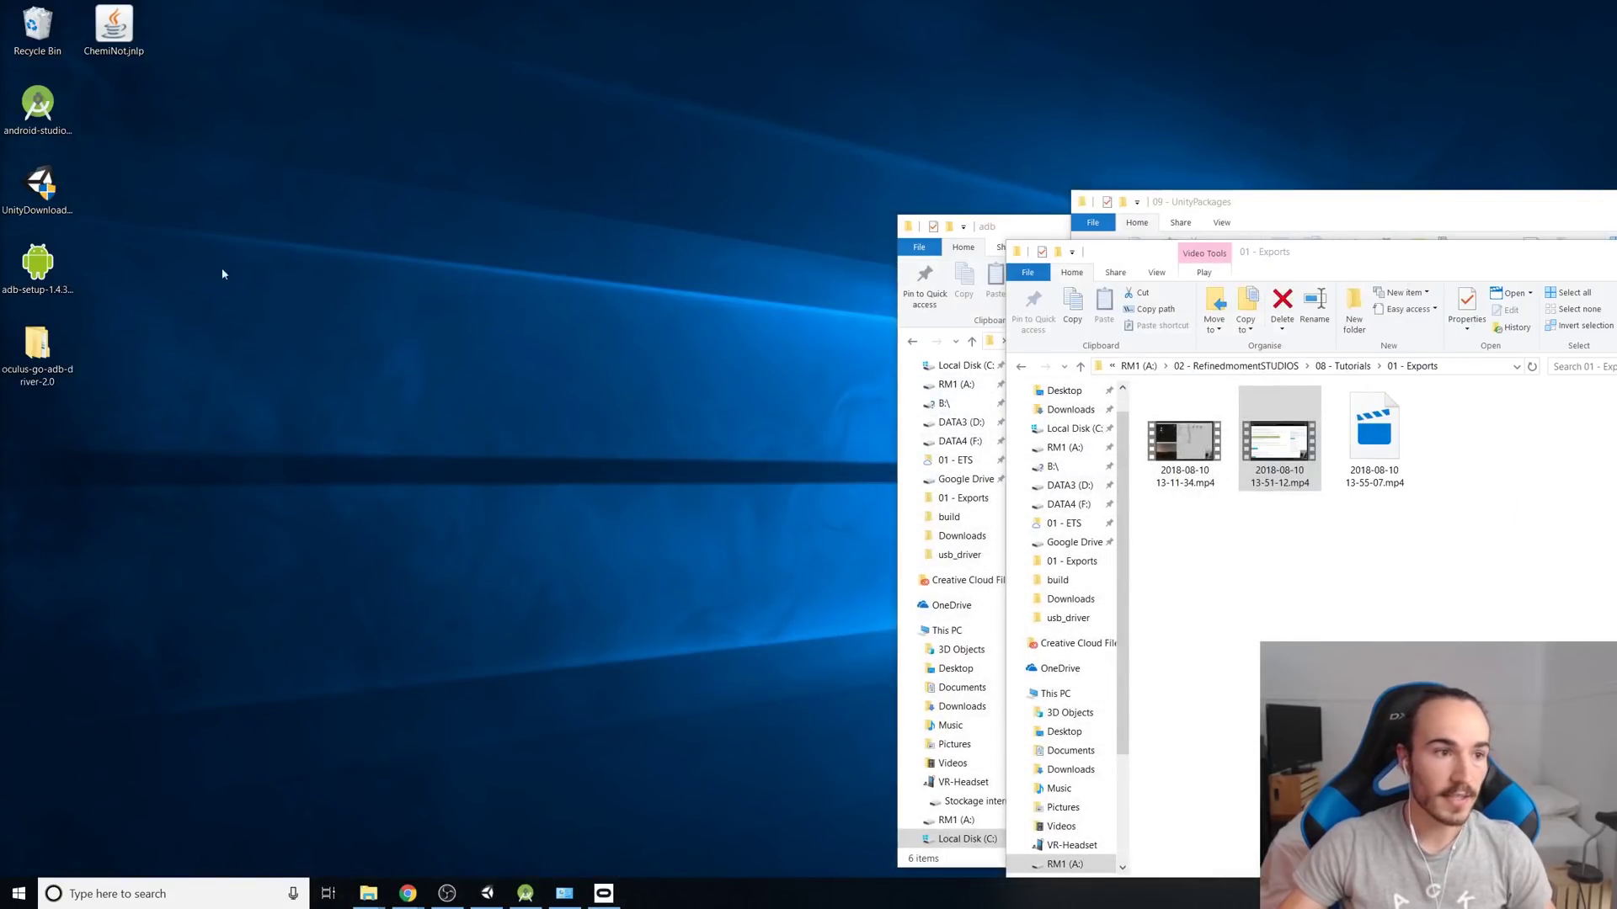
double_click(37, 185)
click(139, 554)
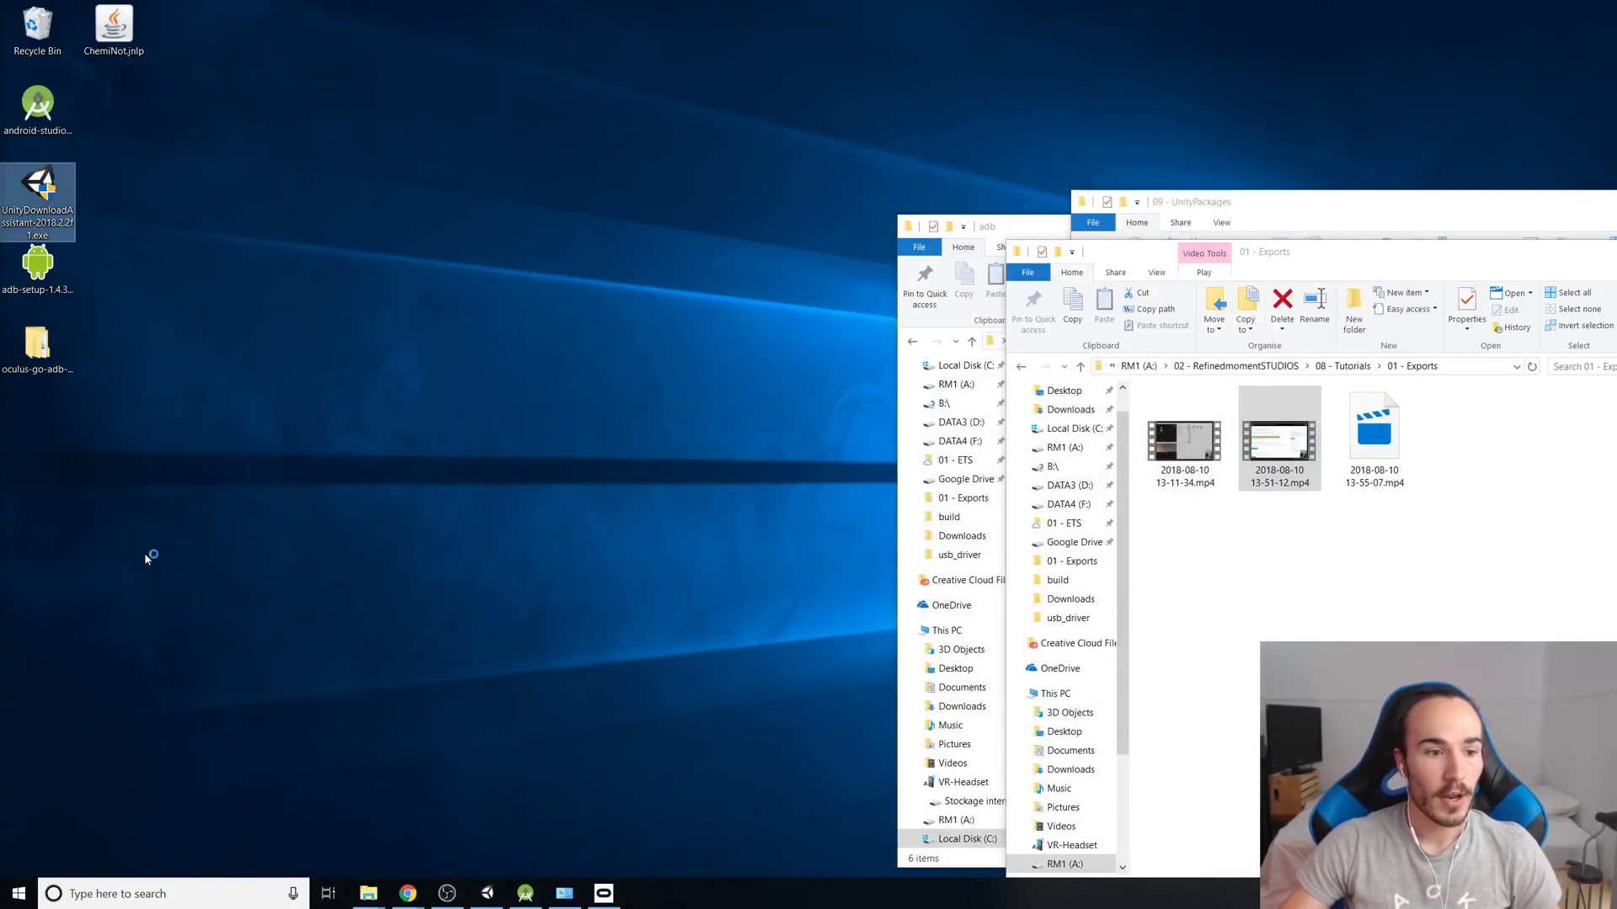
click(888, 574)
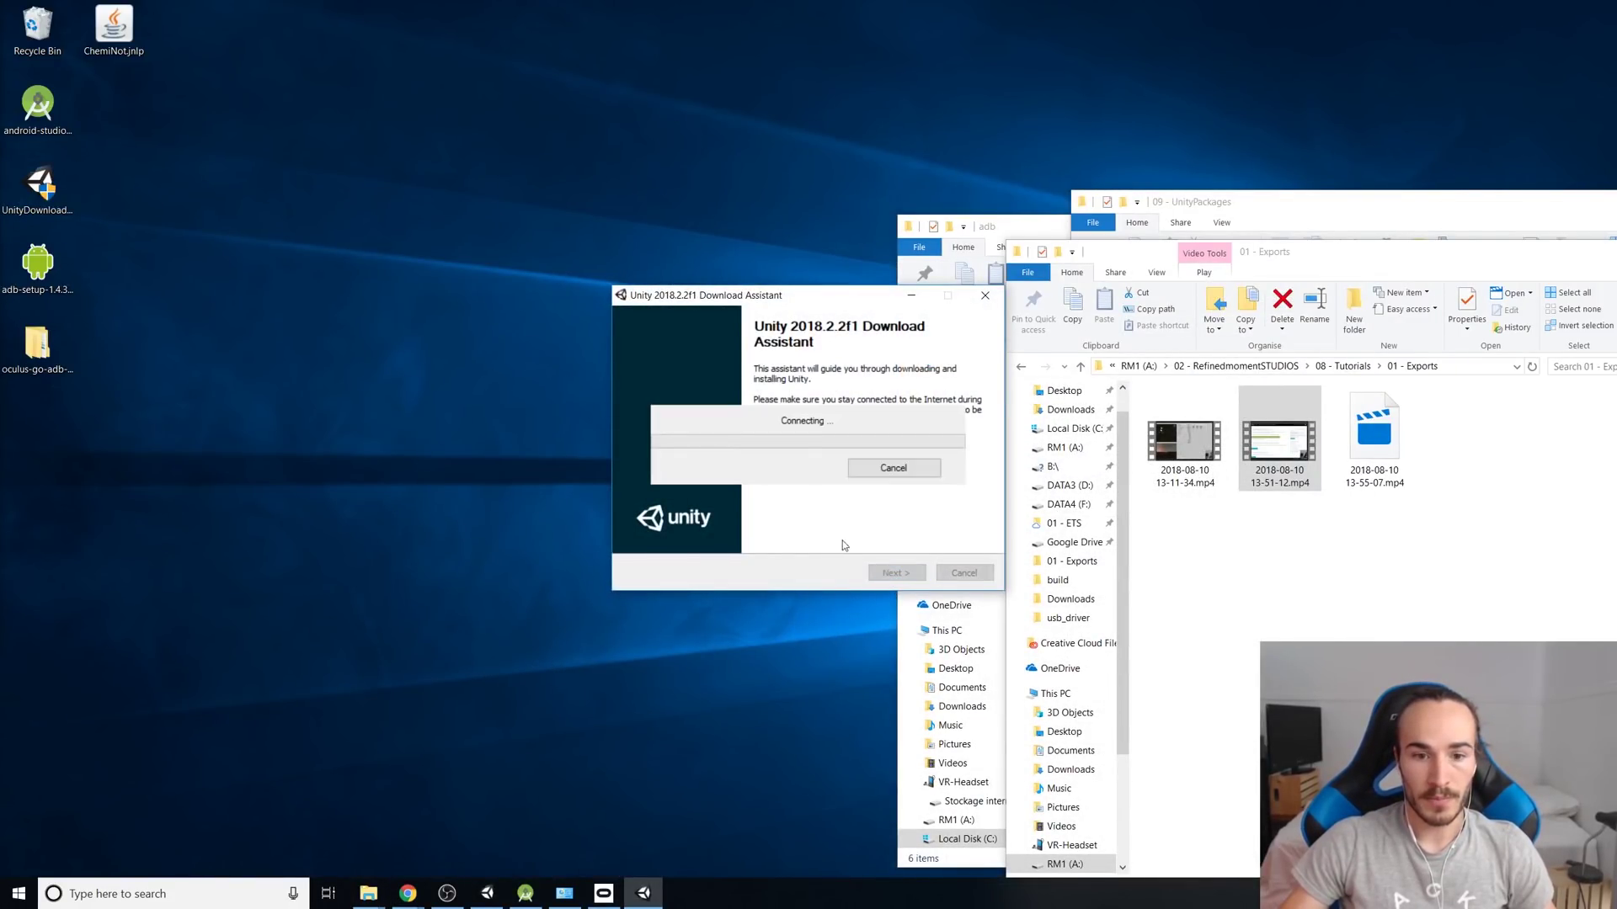
click(709, 522)
click(886, 576)
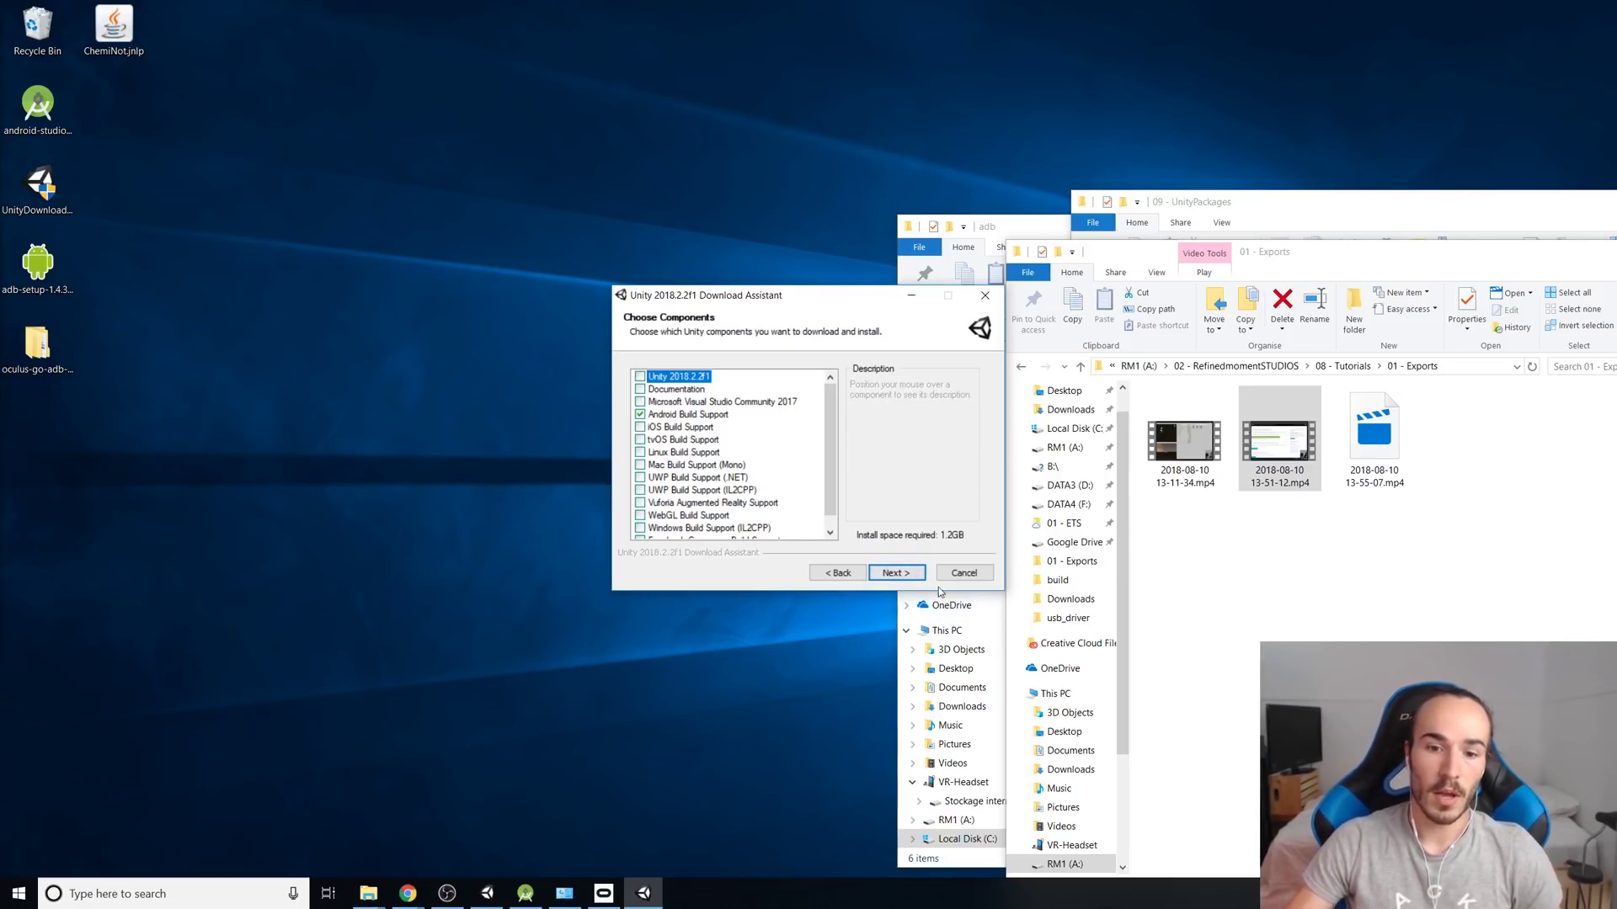
click(960, 573)
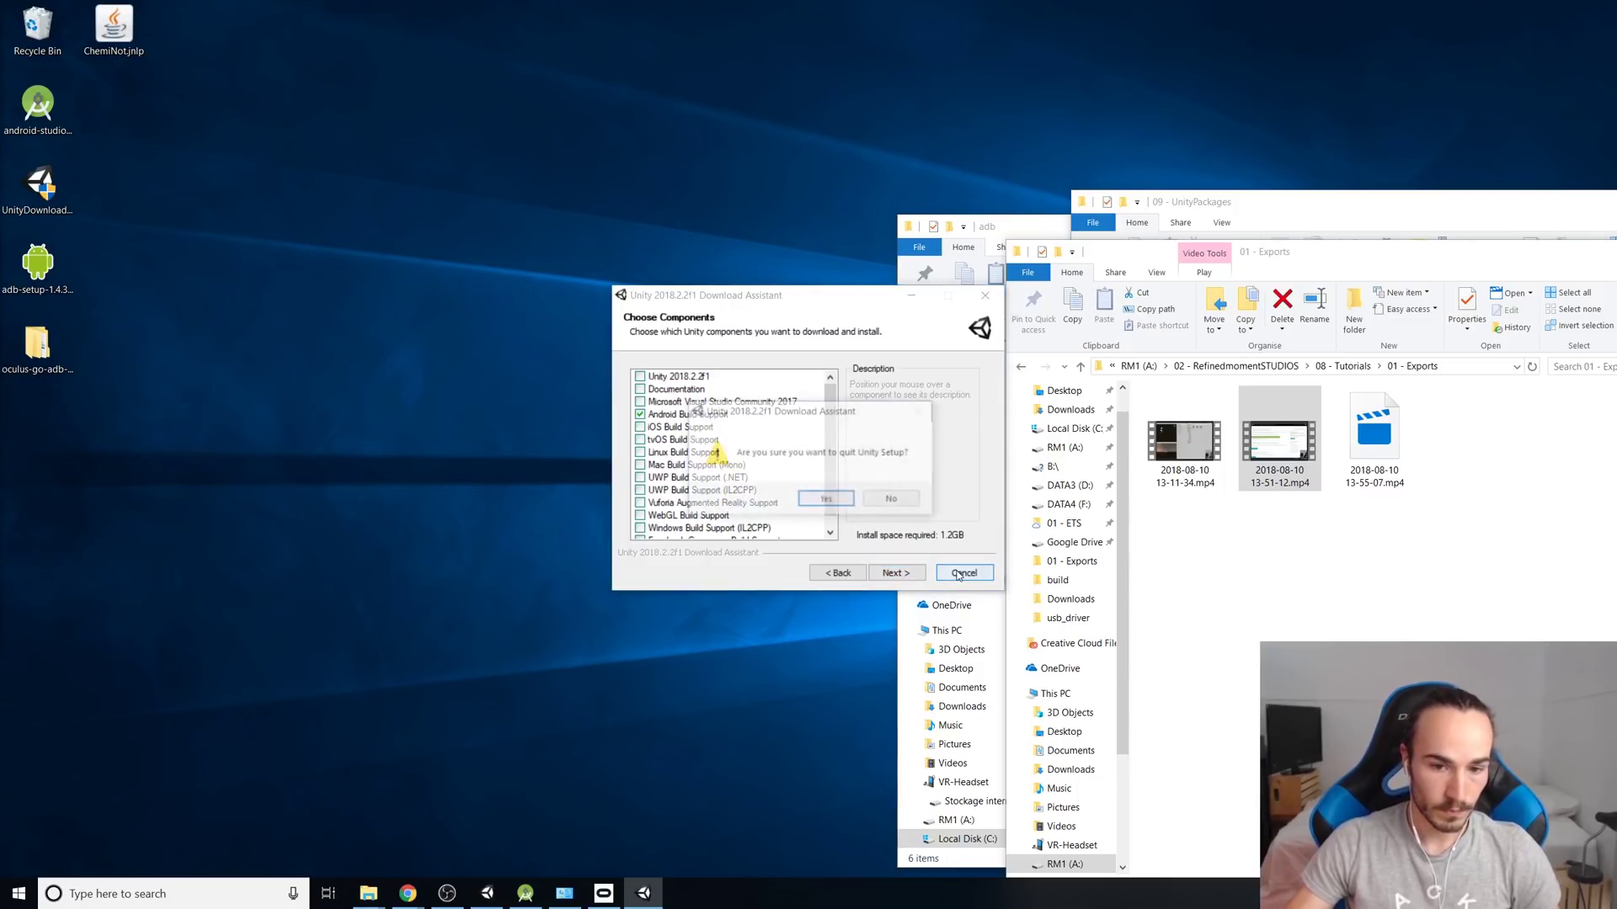
click(837, 505)
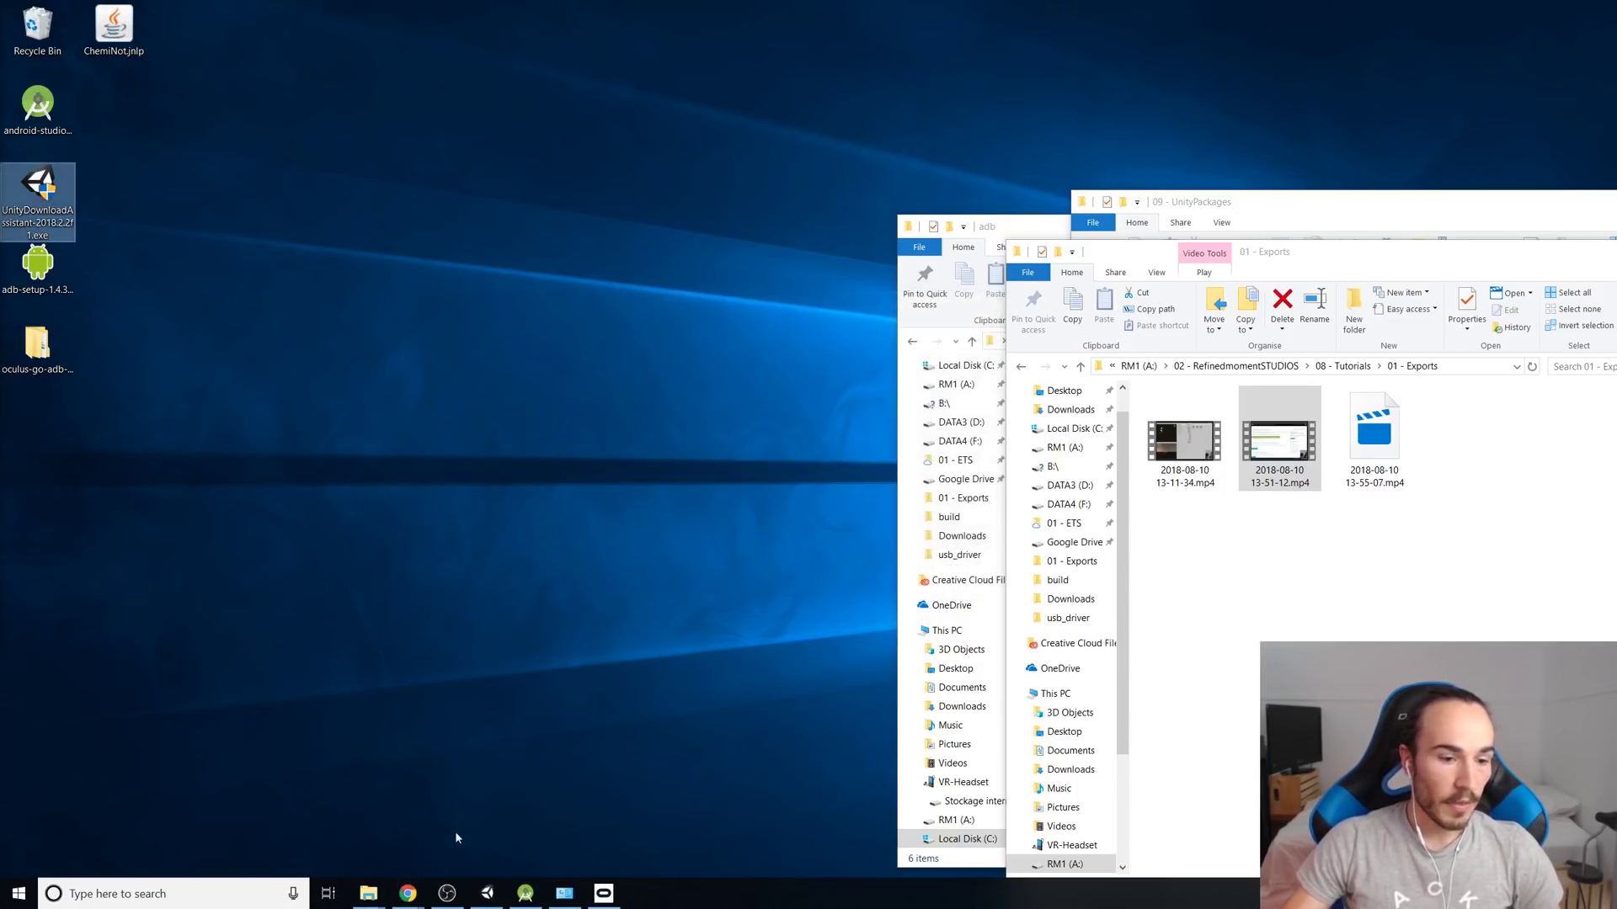
click(408, 893)
click(245, 12)
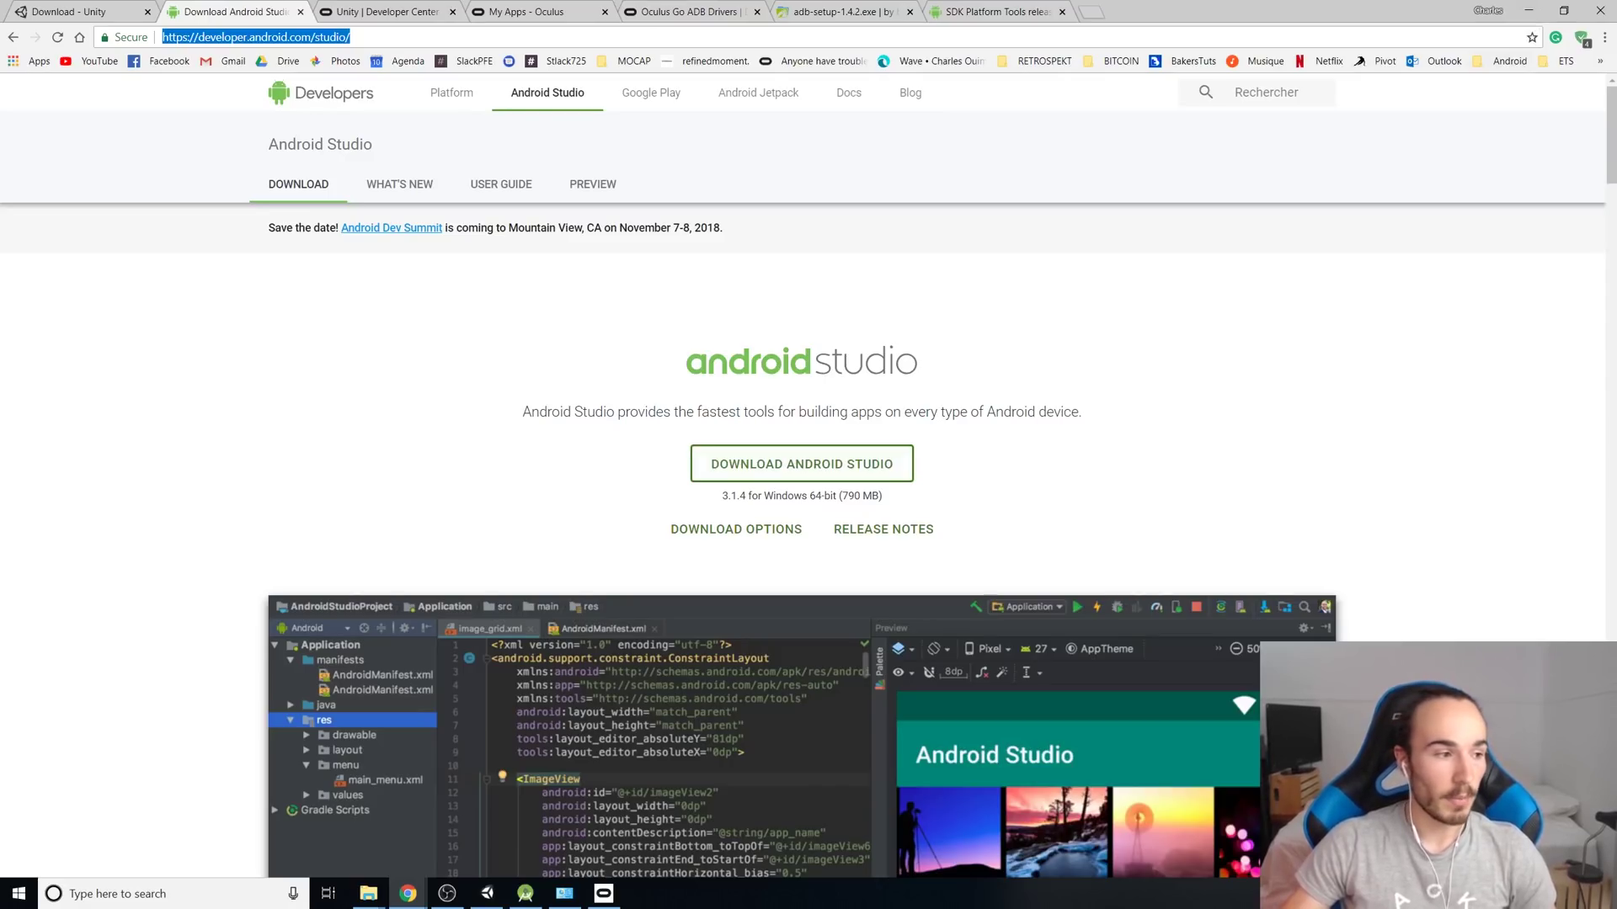
click(386, 12)
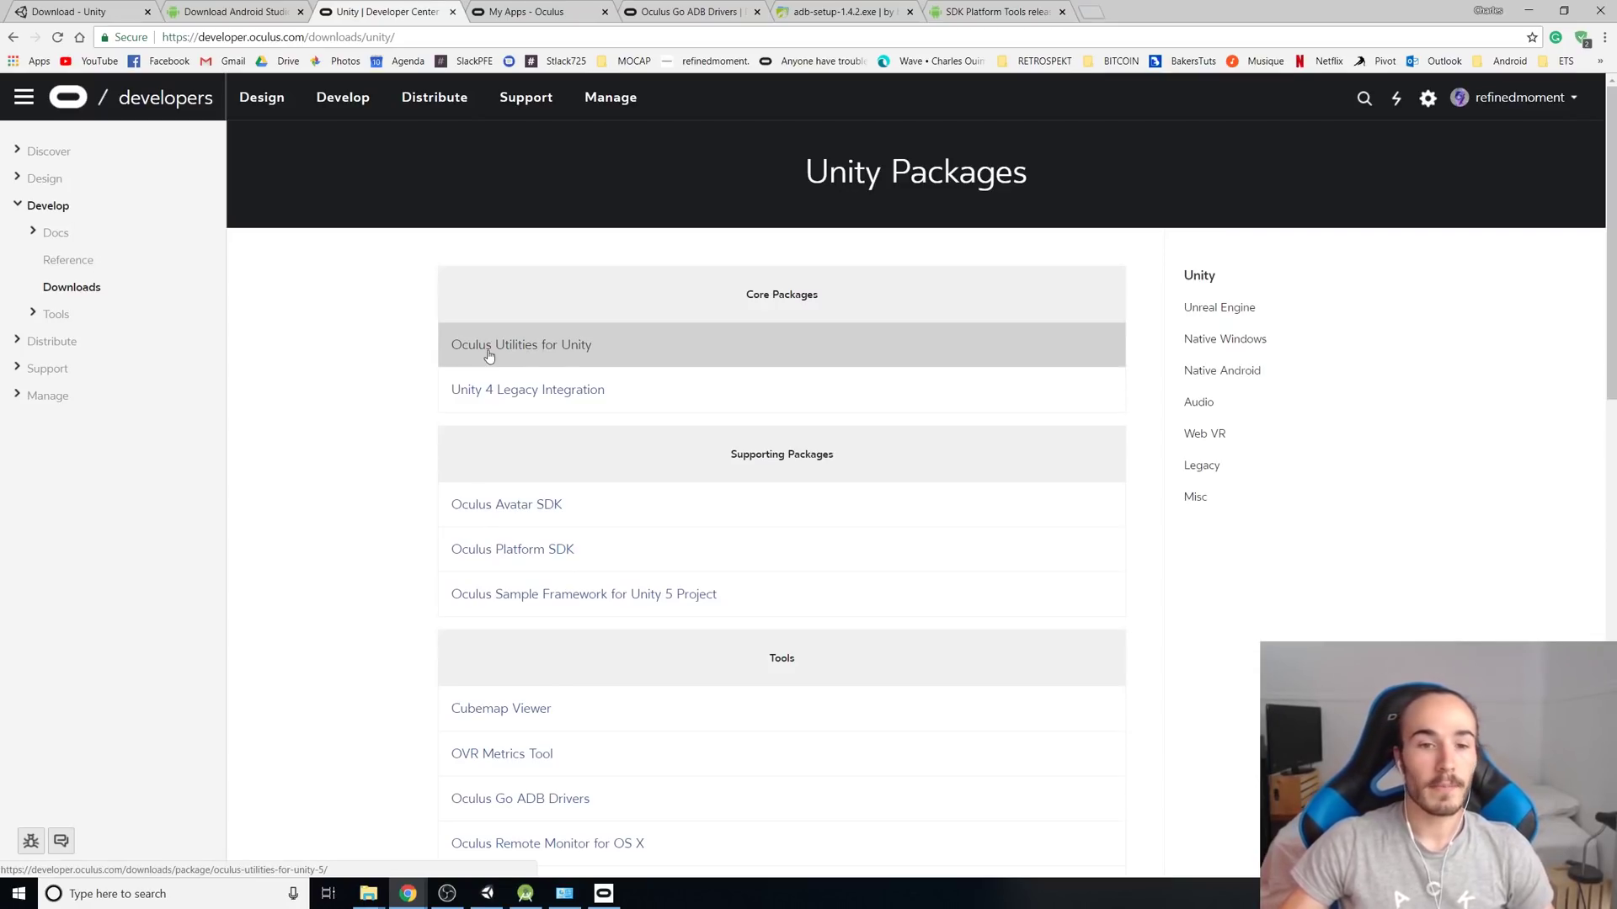
key(super+d)
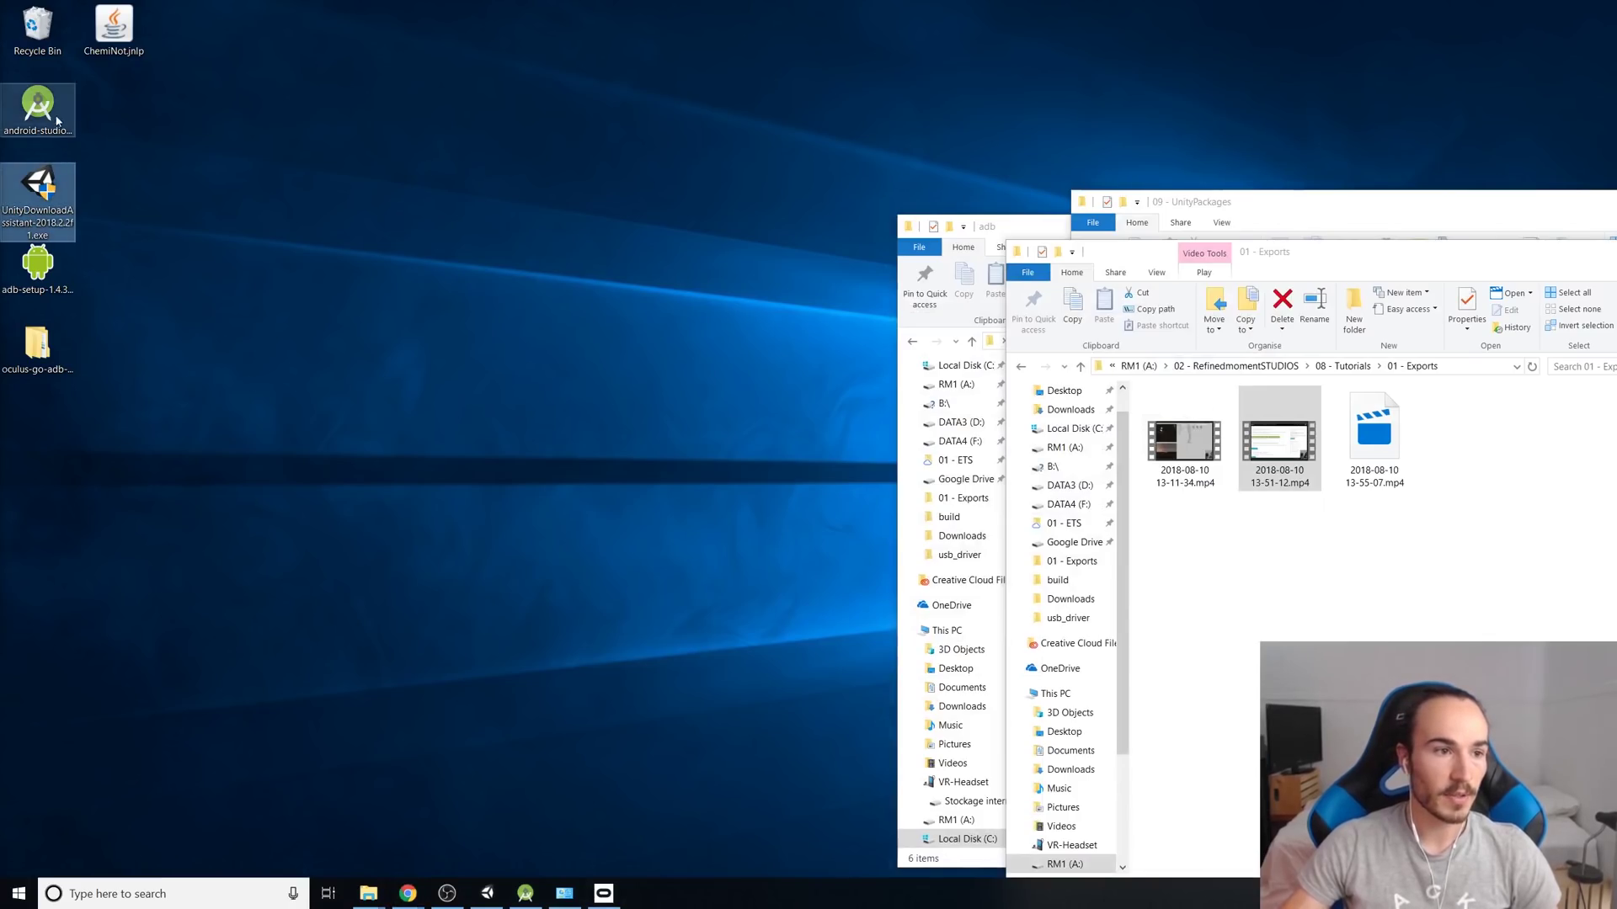
Launch Android Studio through a Start search for 'andro' and open Configure > SDK Manager
click(38, 109)
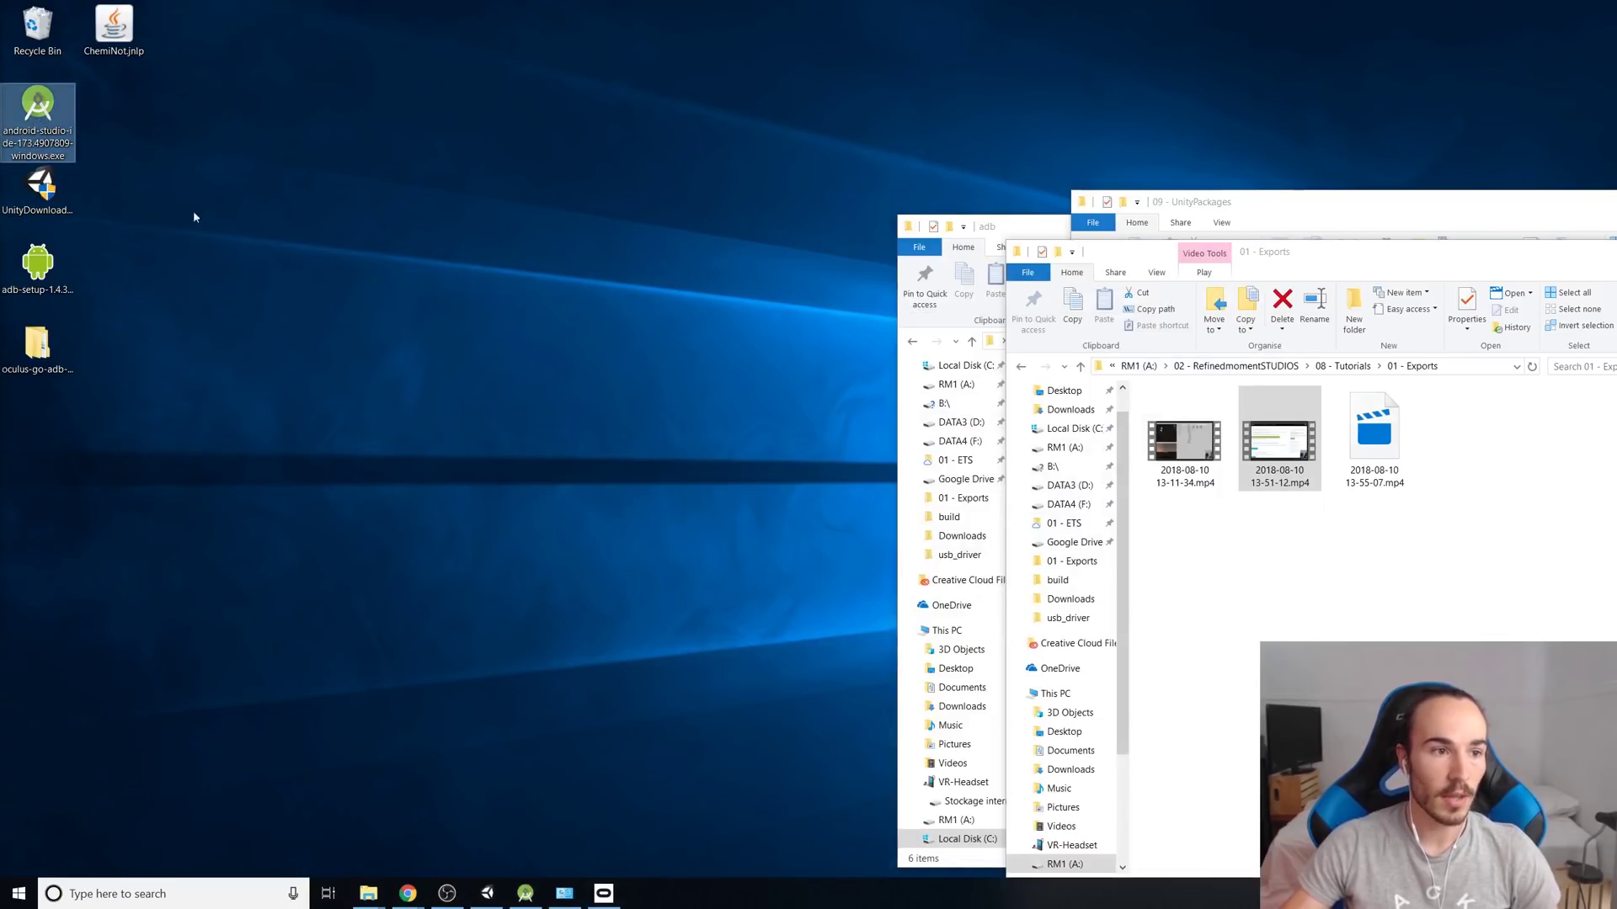
key(super)
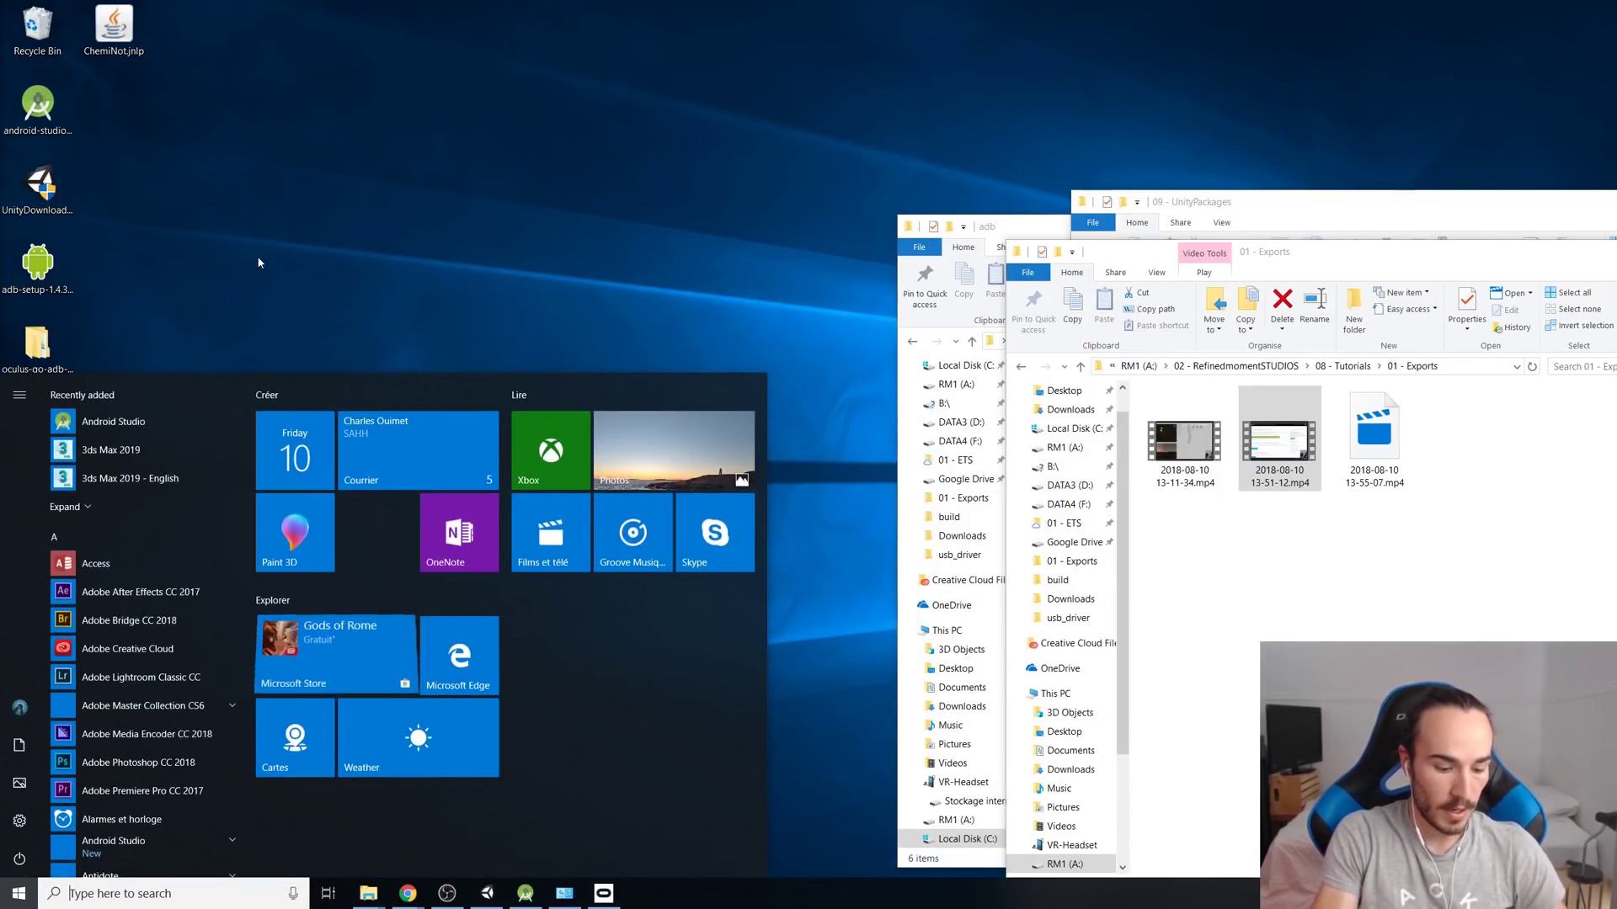
text(andro)
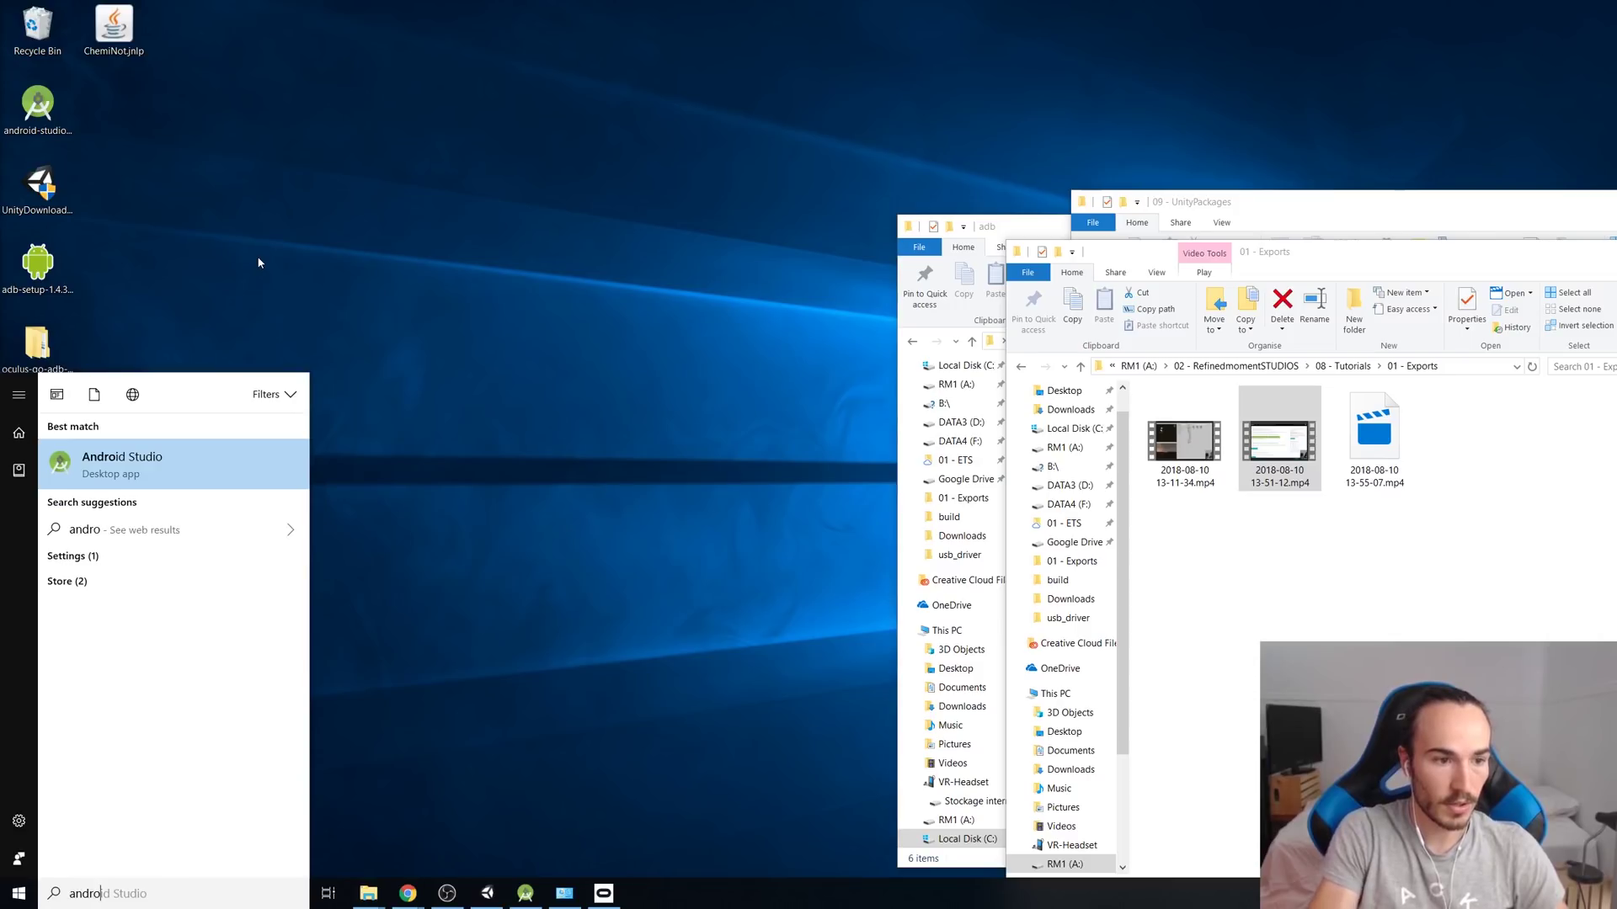
key(Return)
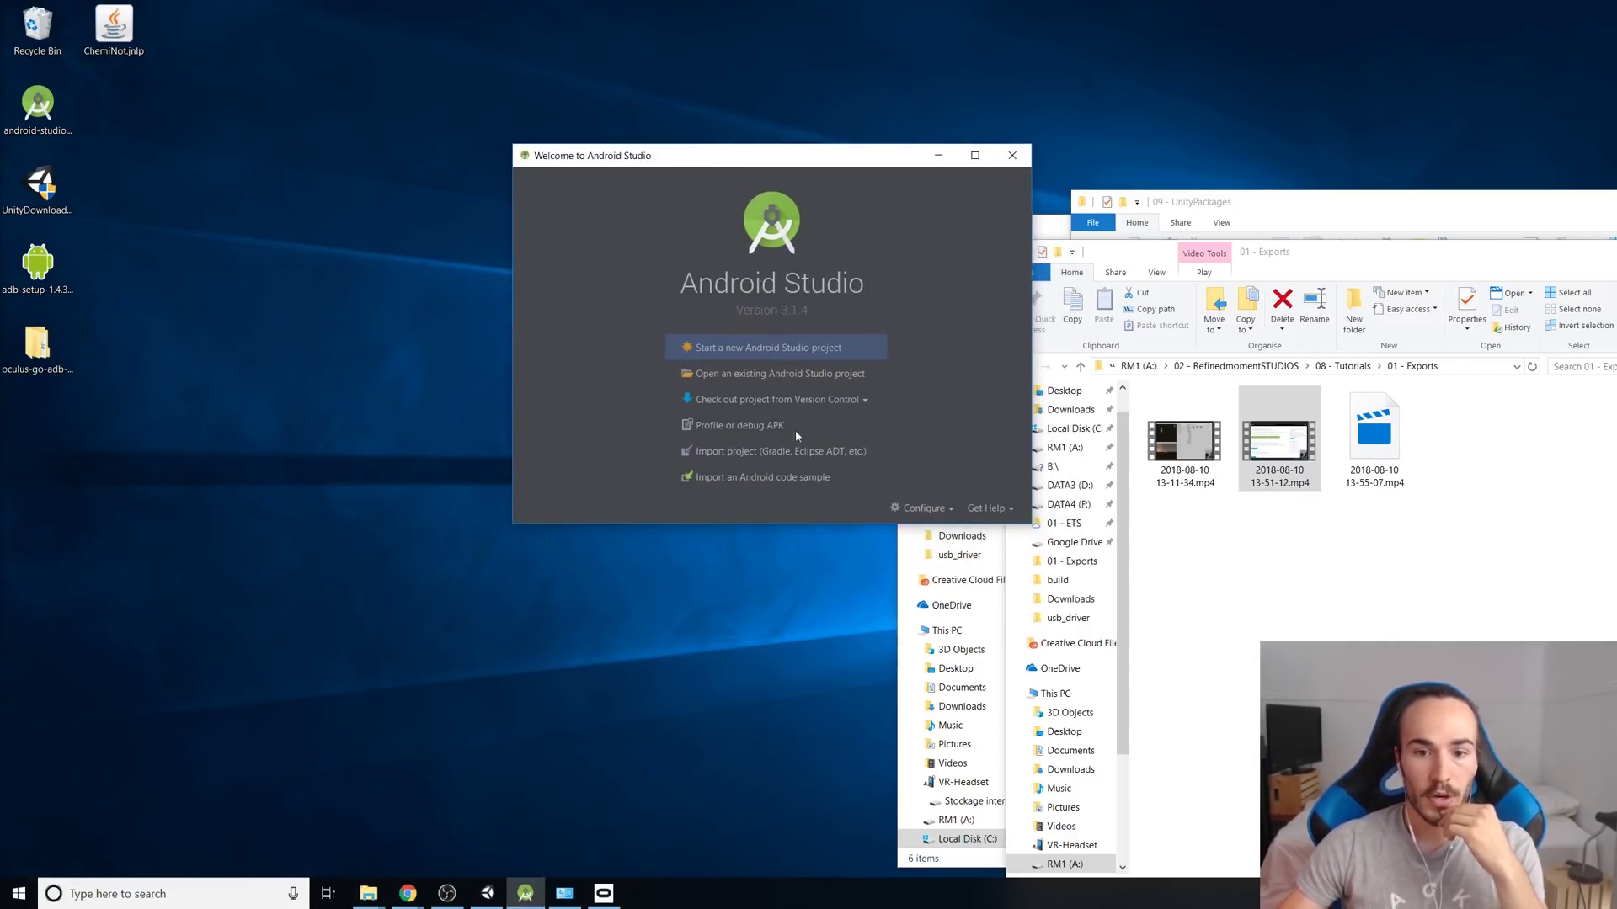
click(918, 509)
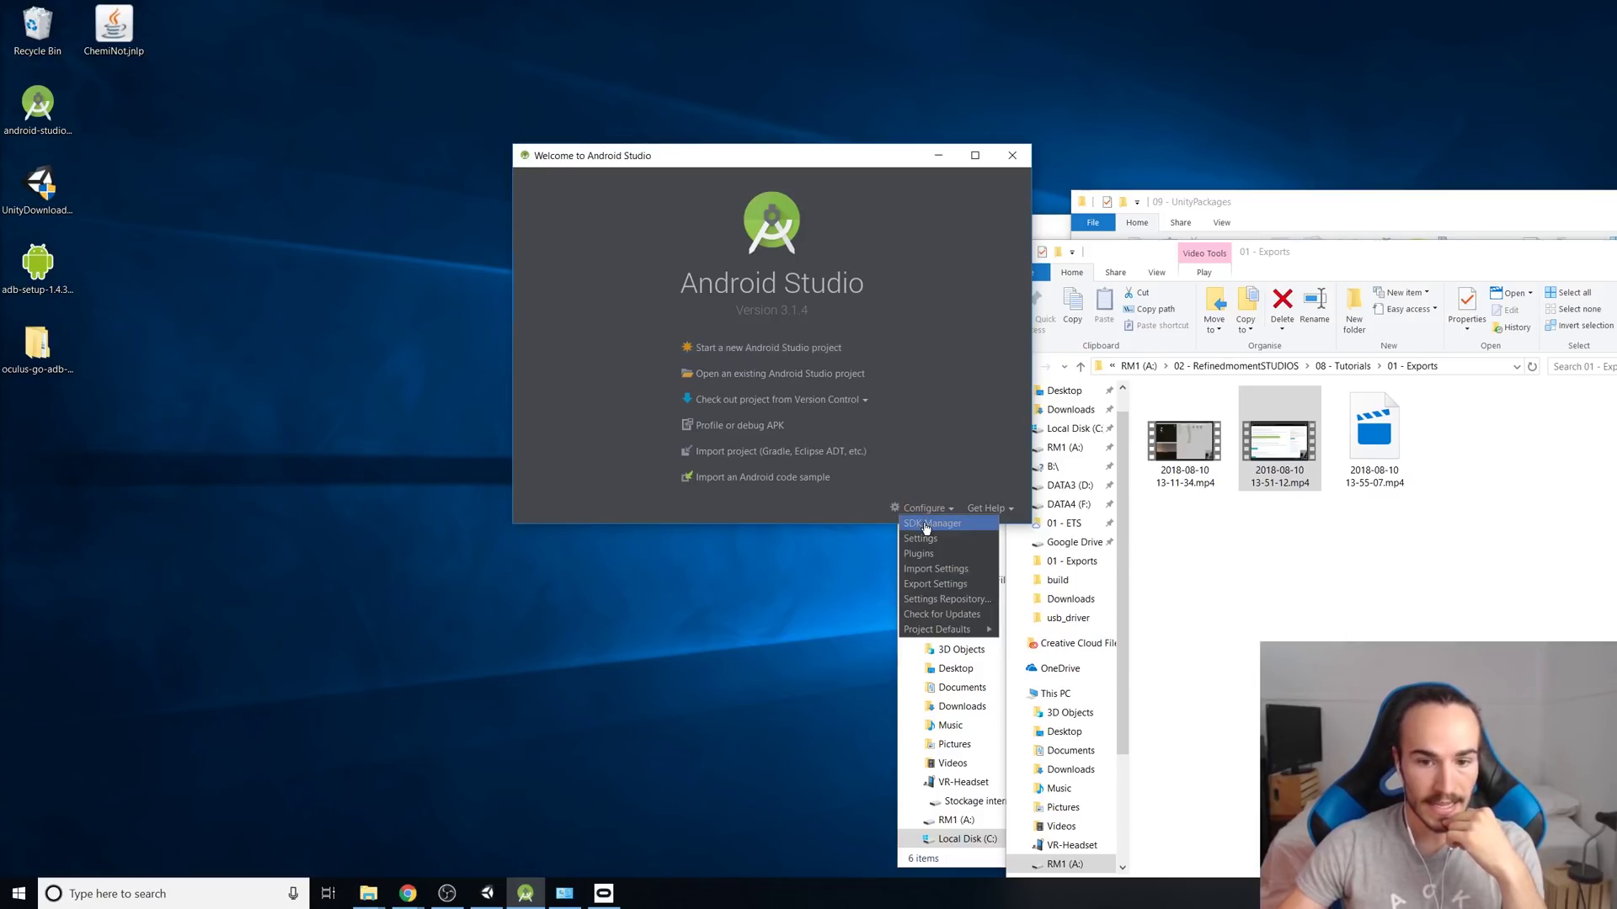
click(926, 524)
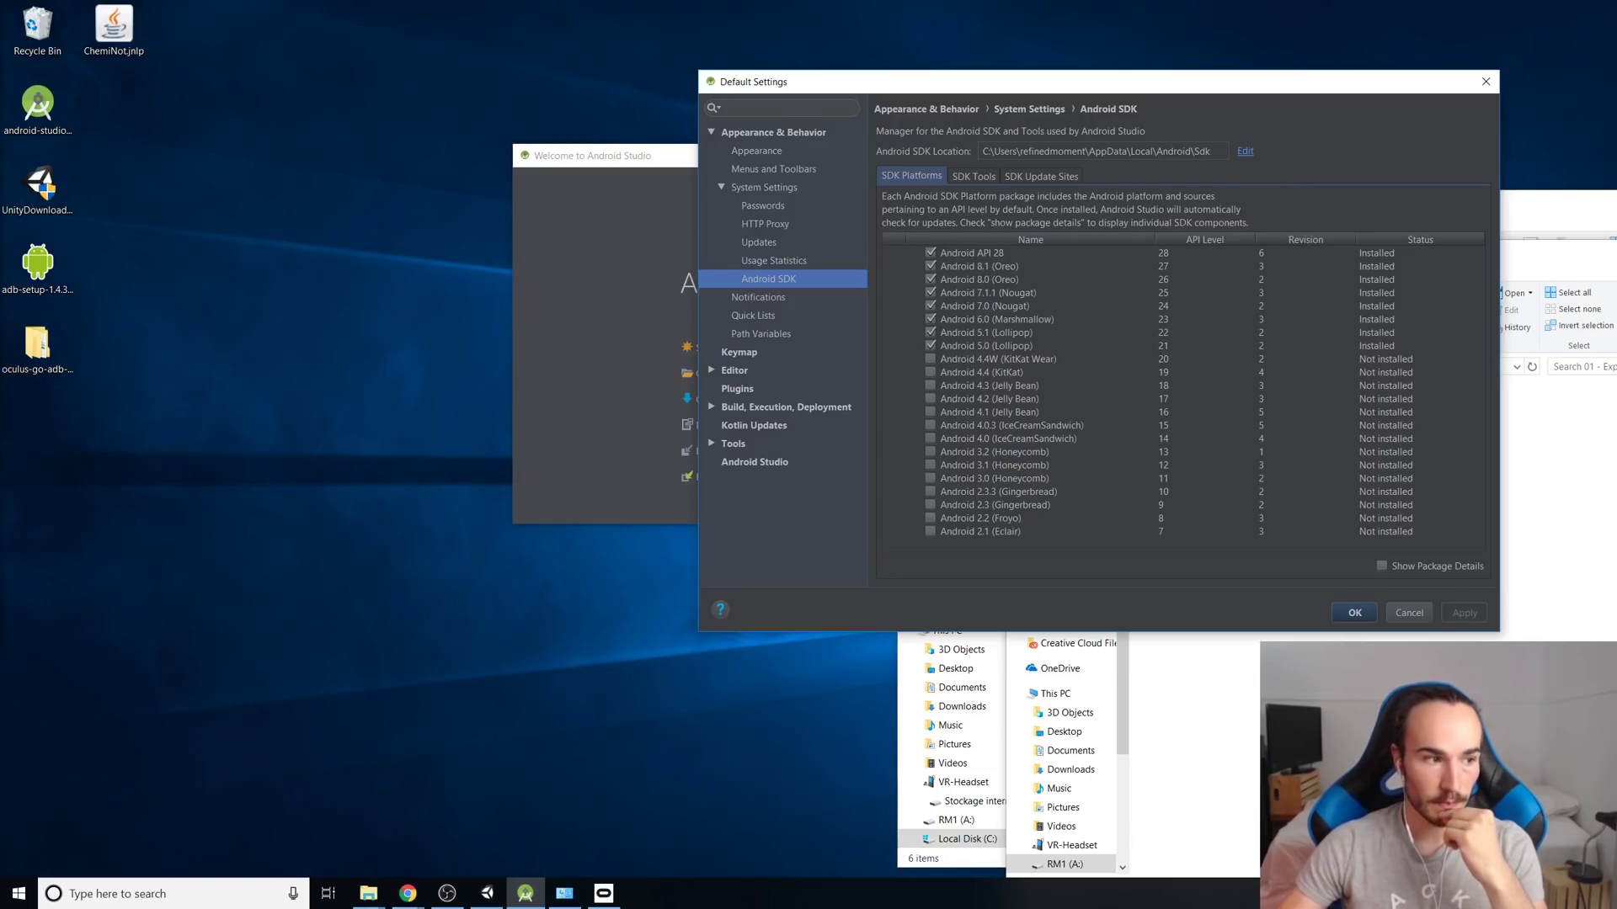
Show package details on the SDK Tools tab and scroll through the Android SDK Build-Tools versions
click(978, 178)
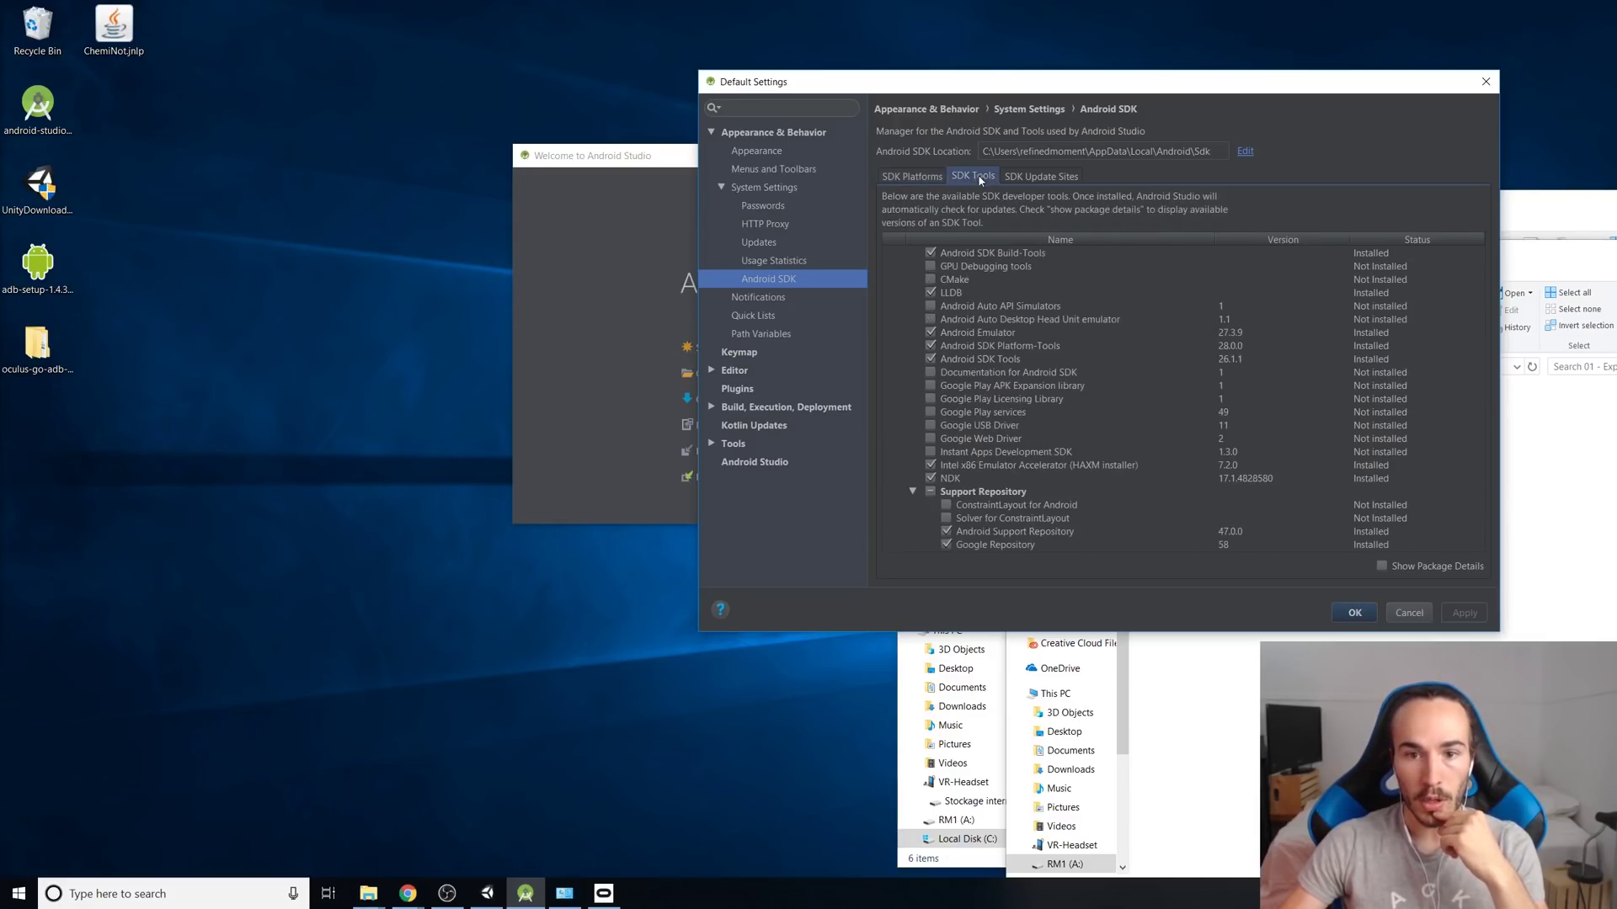
click(1396, 569)
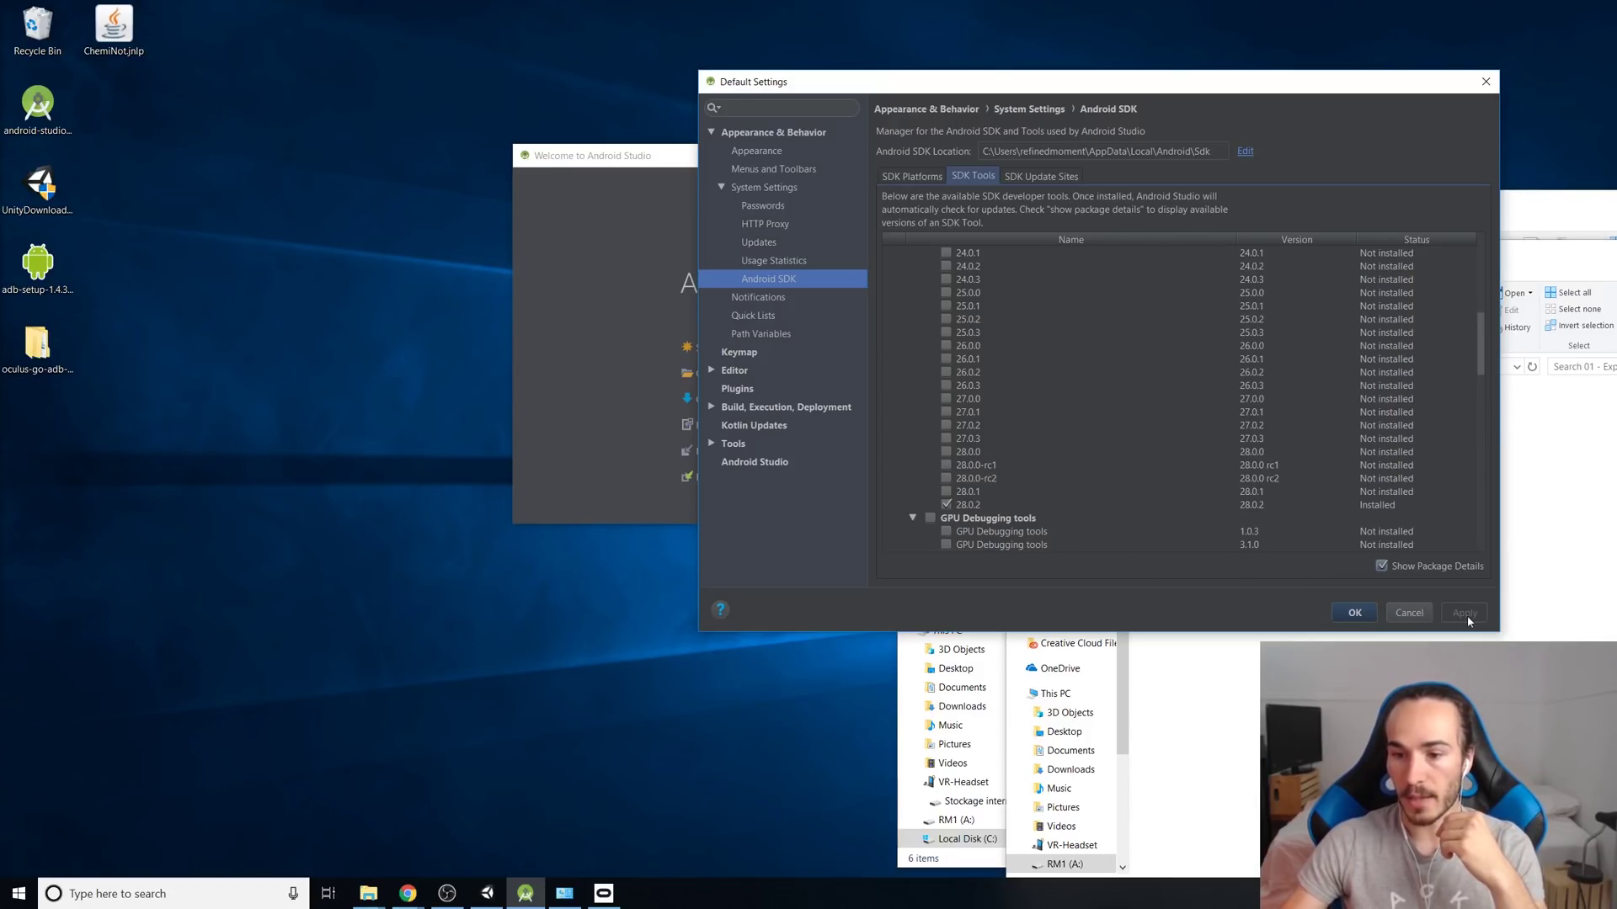
click(910, 254)
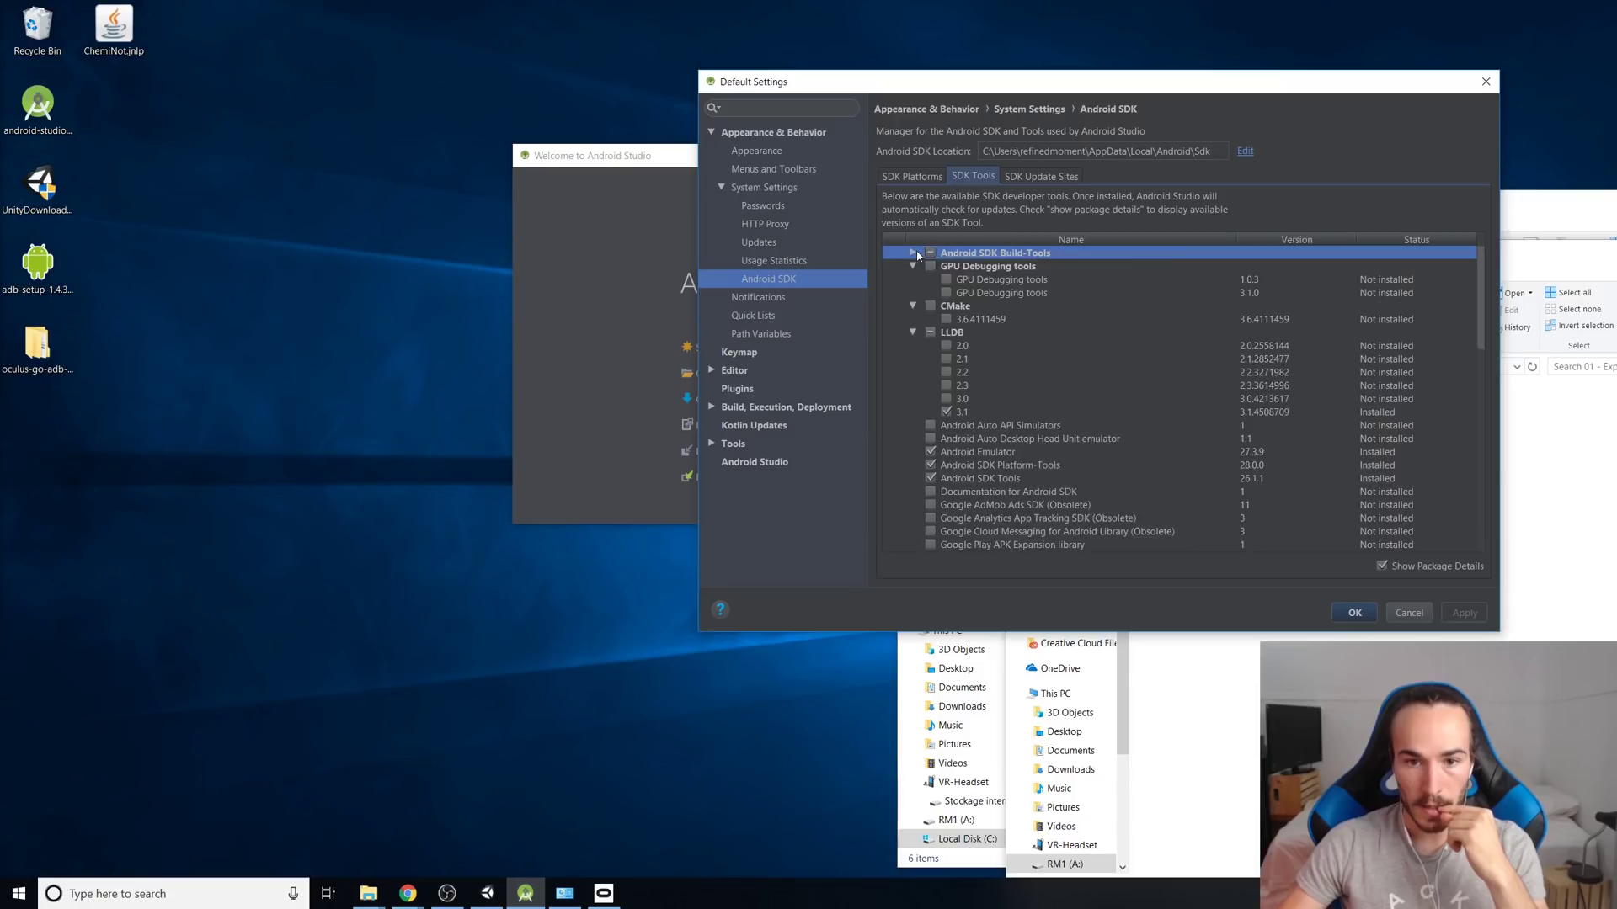
click(911, 253)
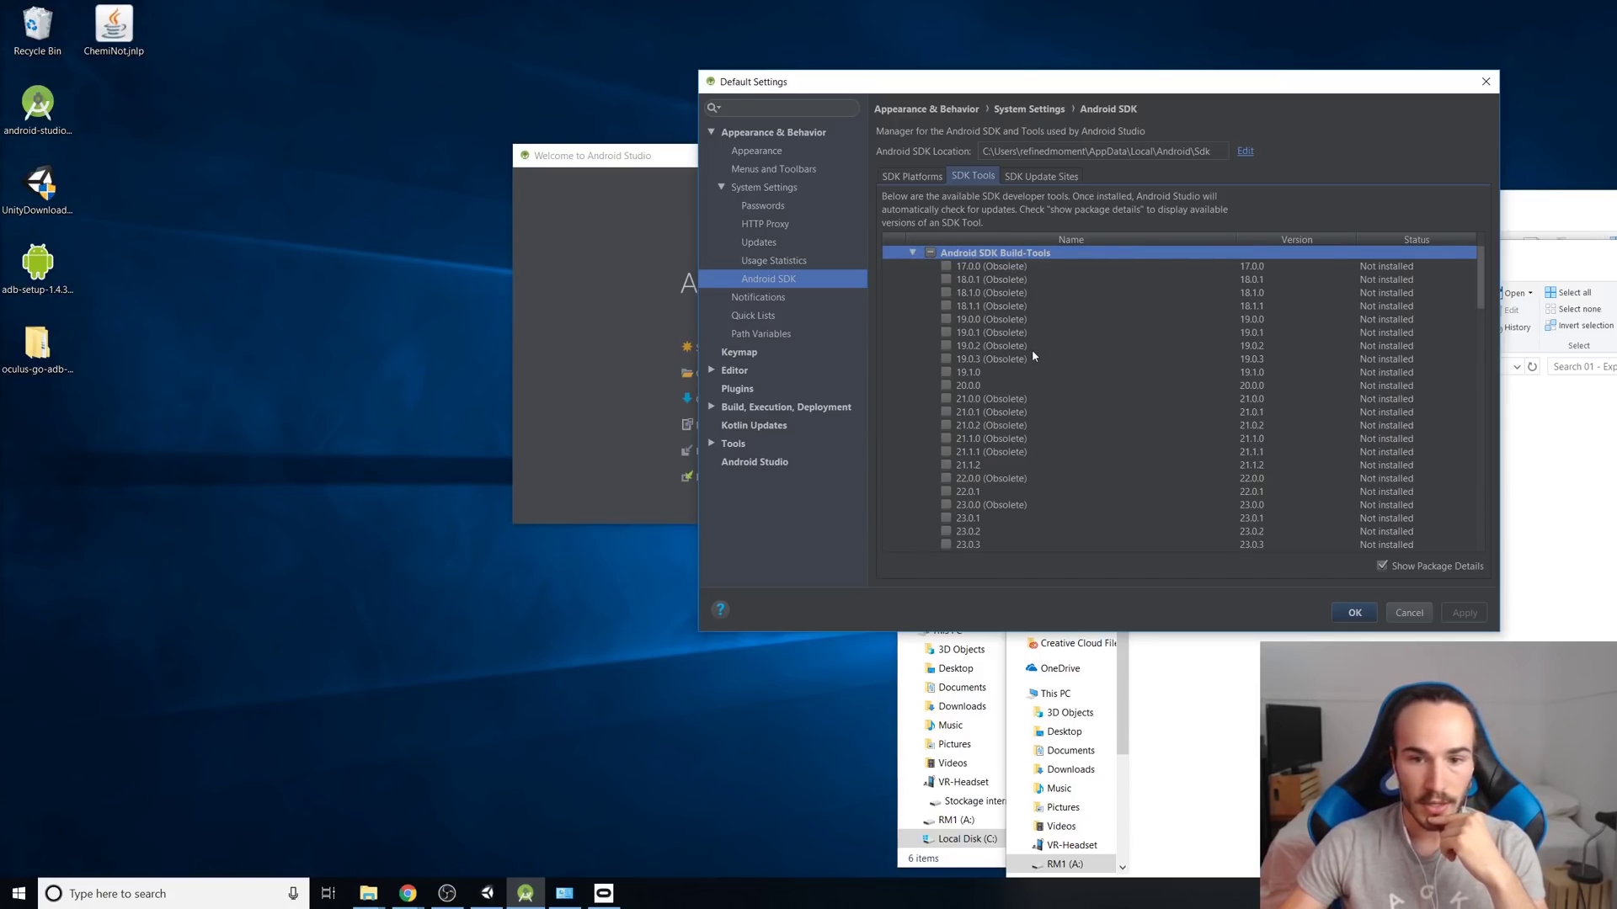
scroll(1034, 356, down, 10)
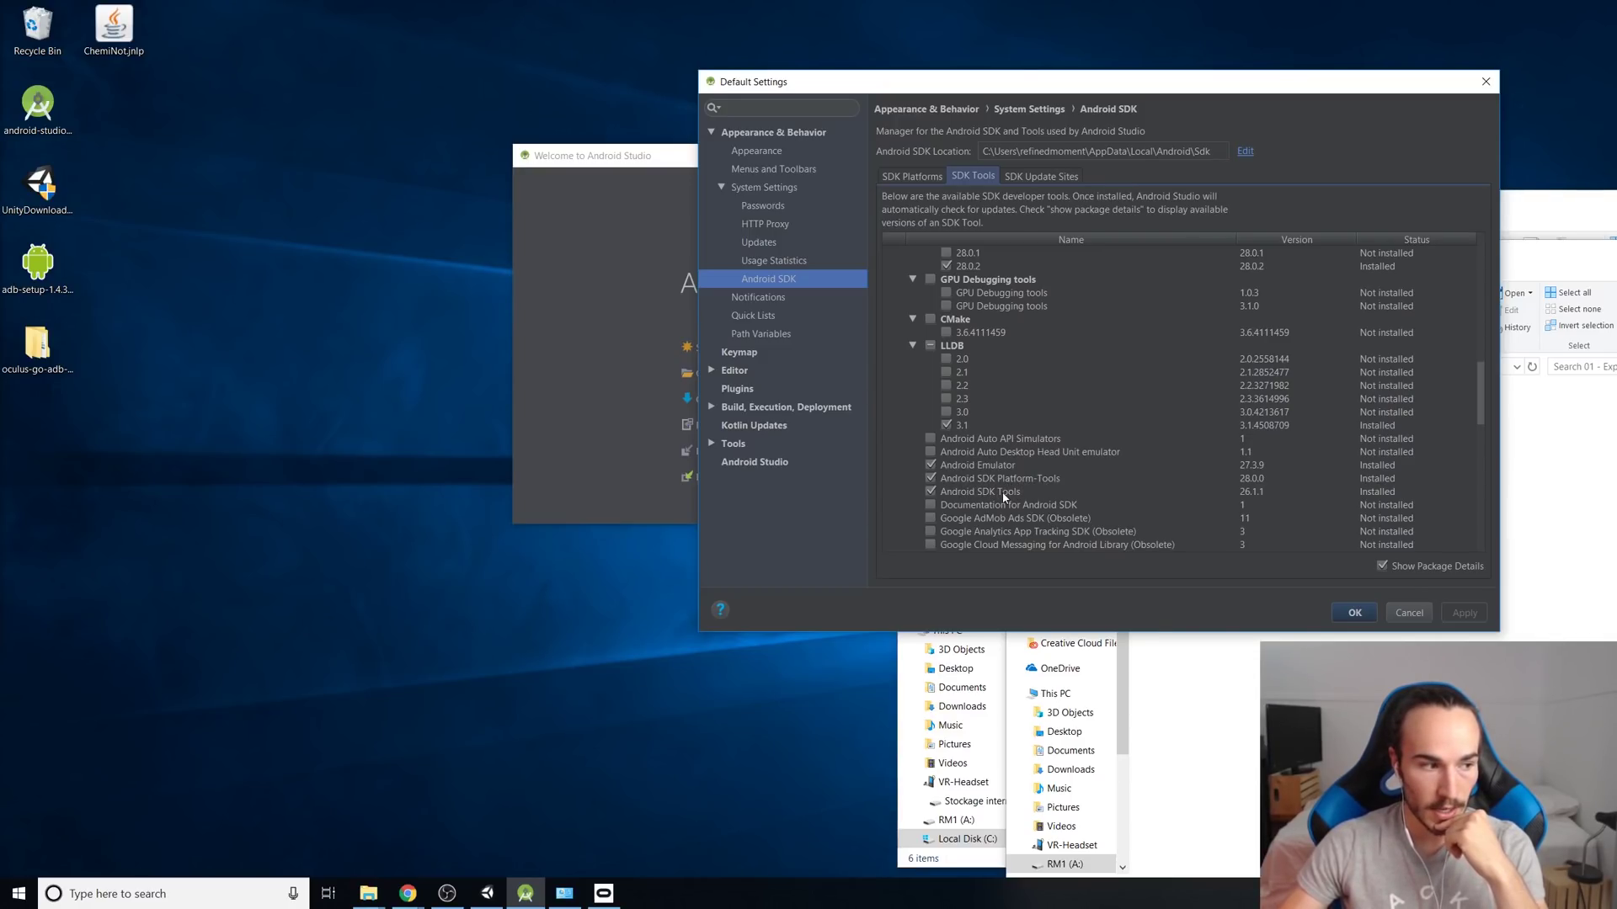
scroll(1002, 498, down, 5)
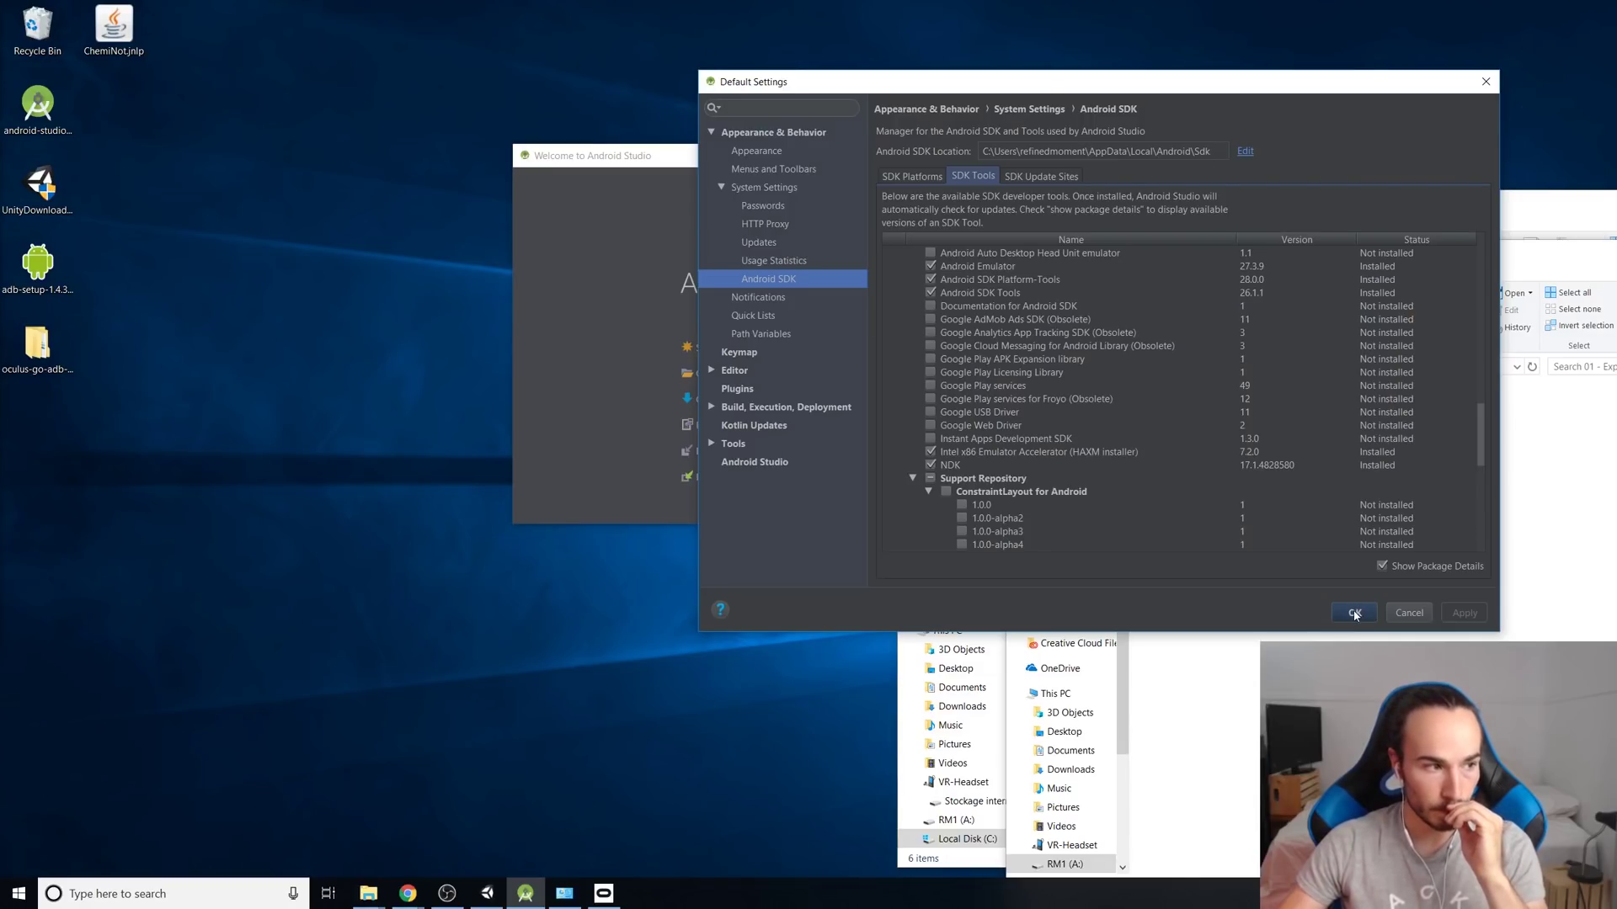
Close the SDK settings and open Configure > Project Structure to view the SDK Location paths
click(1353, 613)
drag(781, 145, 868, 143)
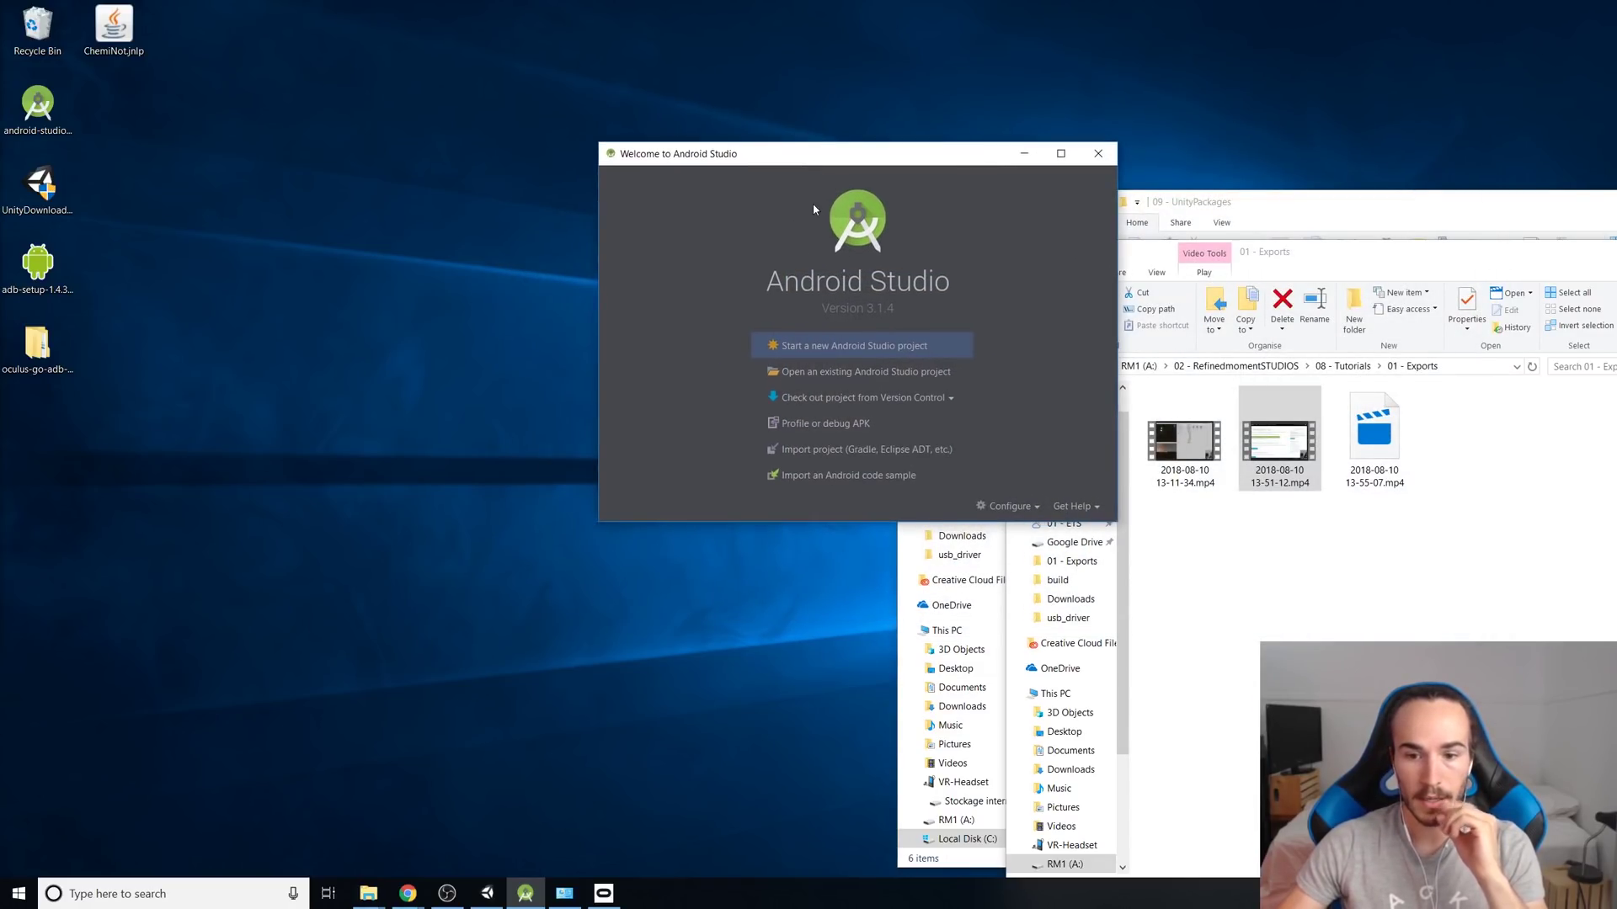
click(1007, 509)
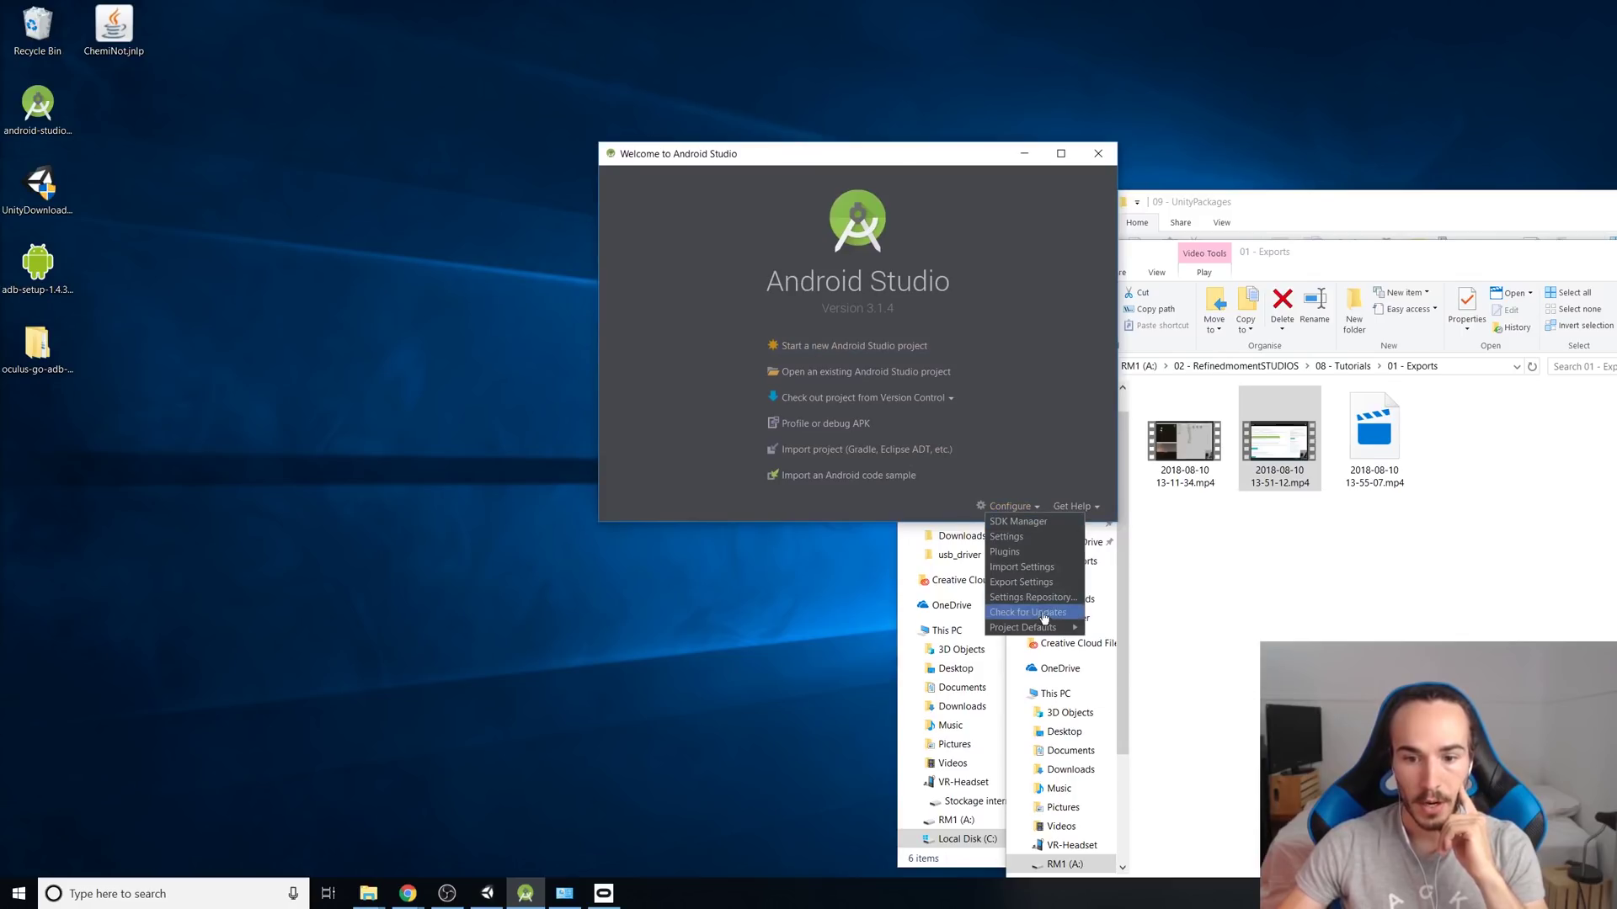
mouse_move(1049, 630)
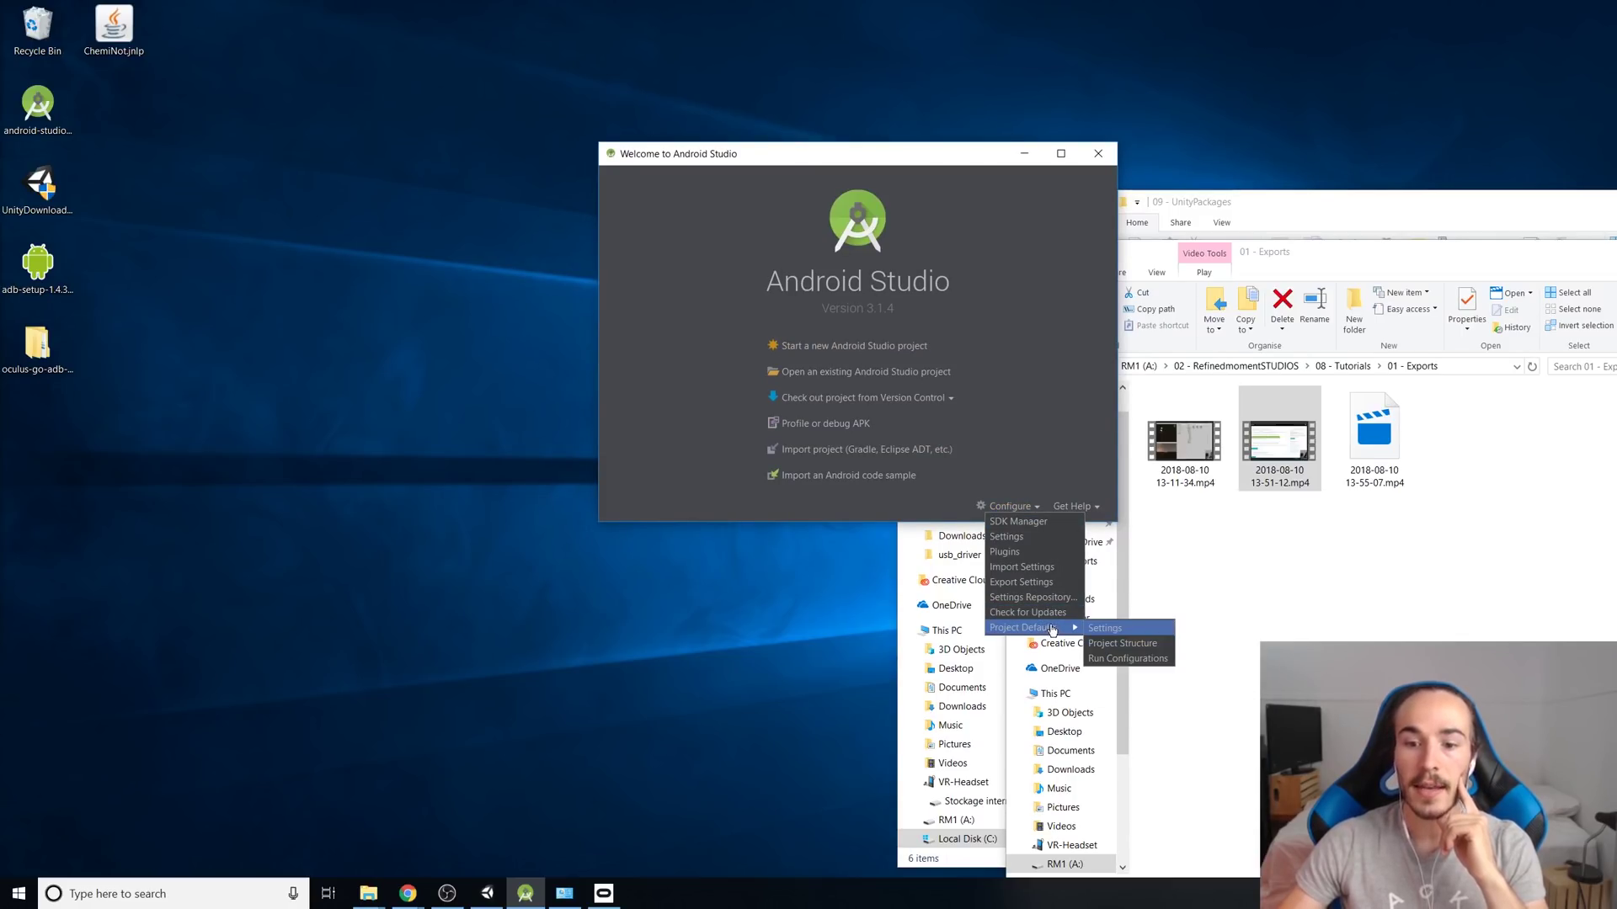
click(1129, 650)
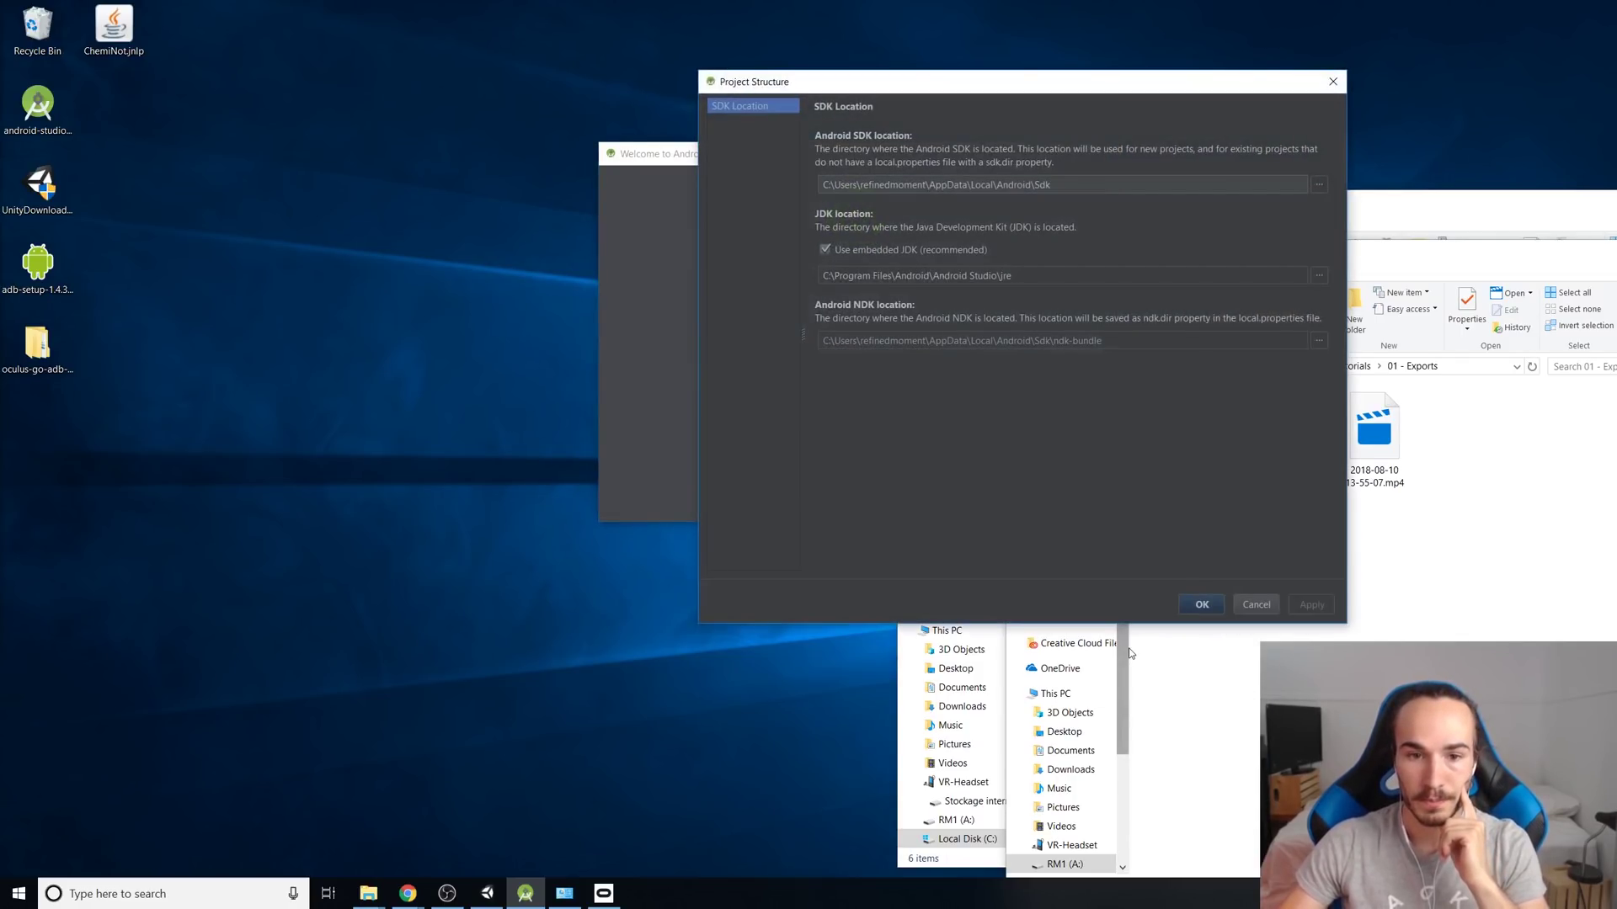
drag(855, 79, 889, 87)
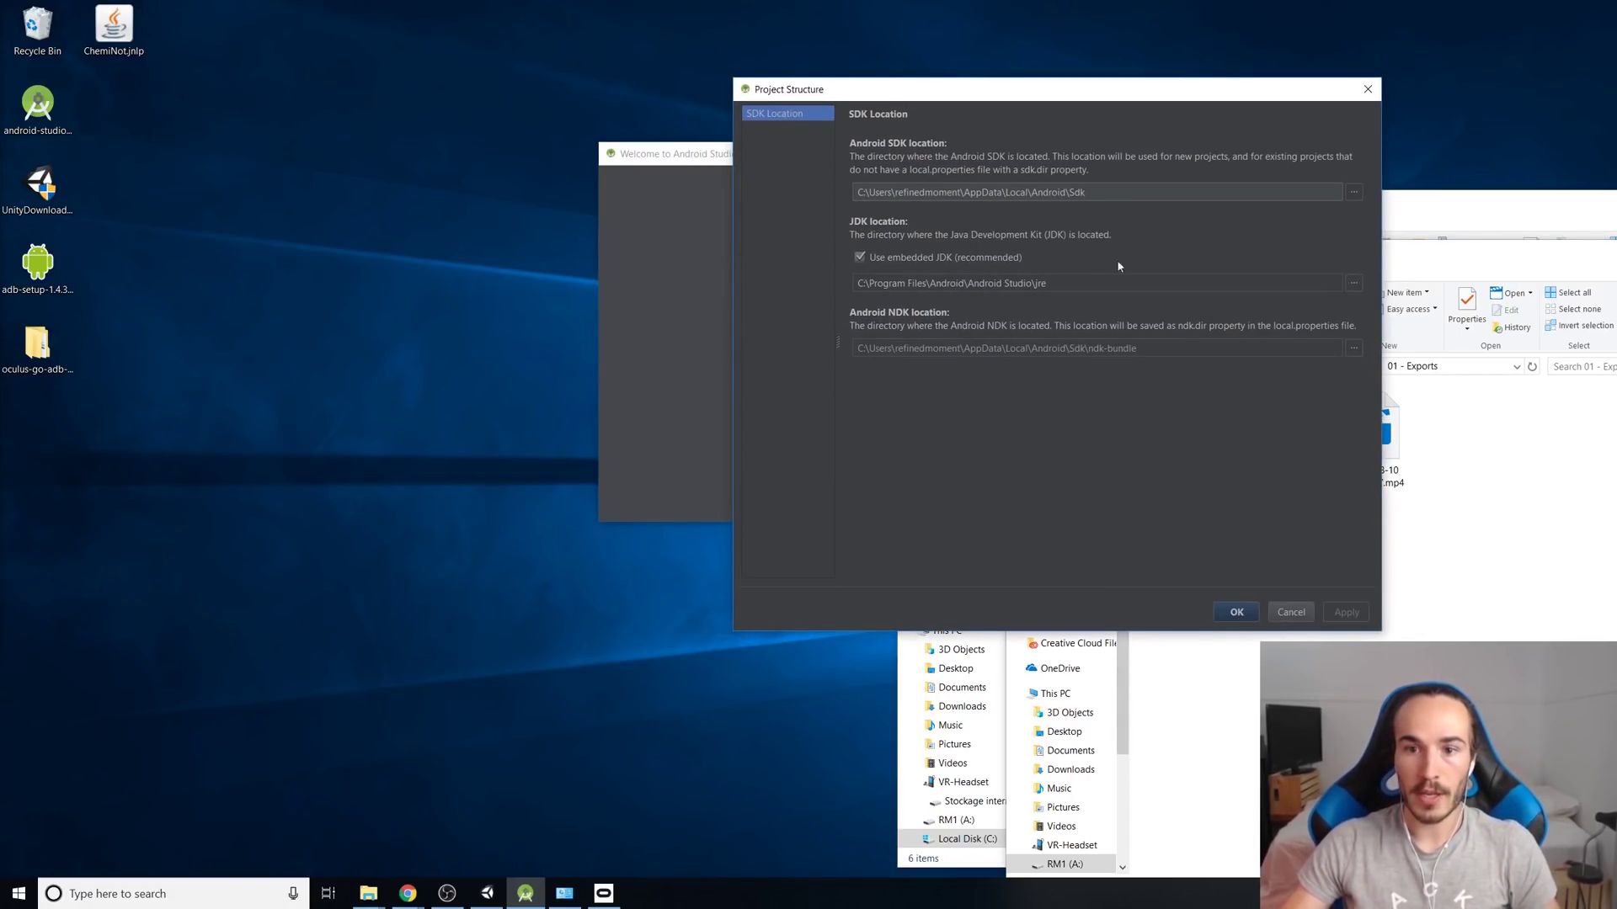
Launch Notepad and paste the Android SDK path under an 'SDK' heading
key(super)
text(note)
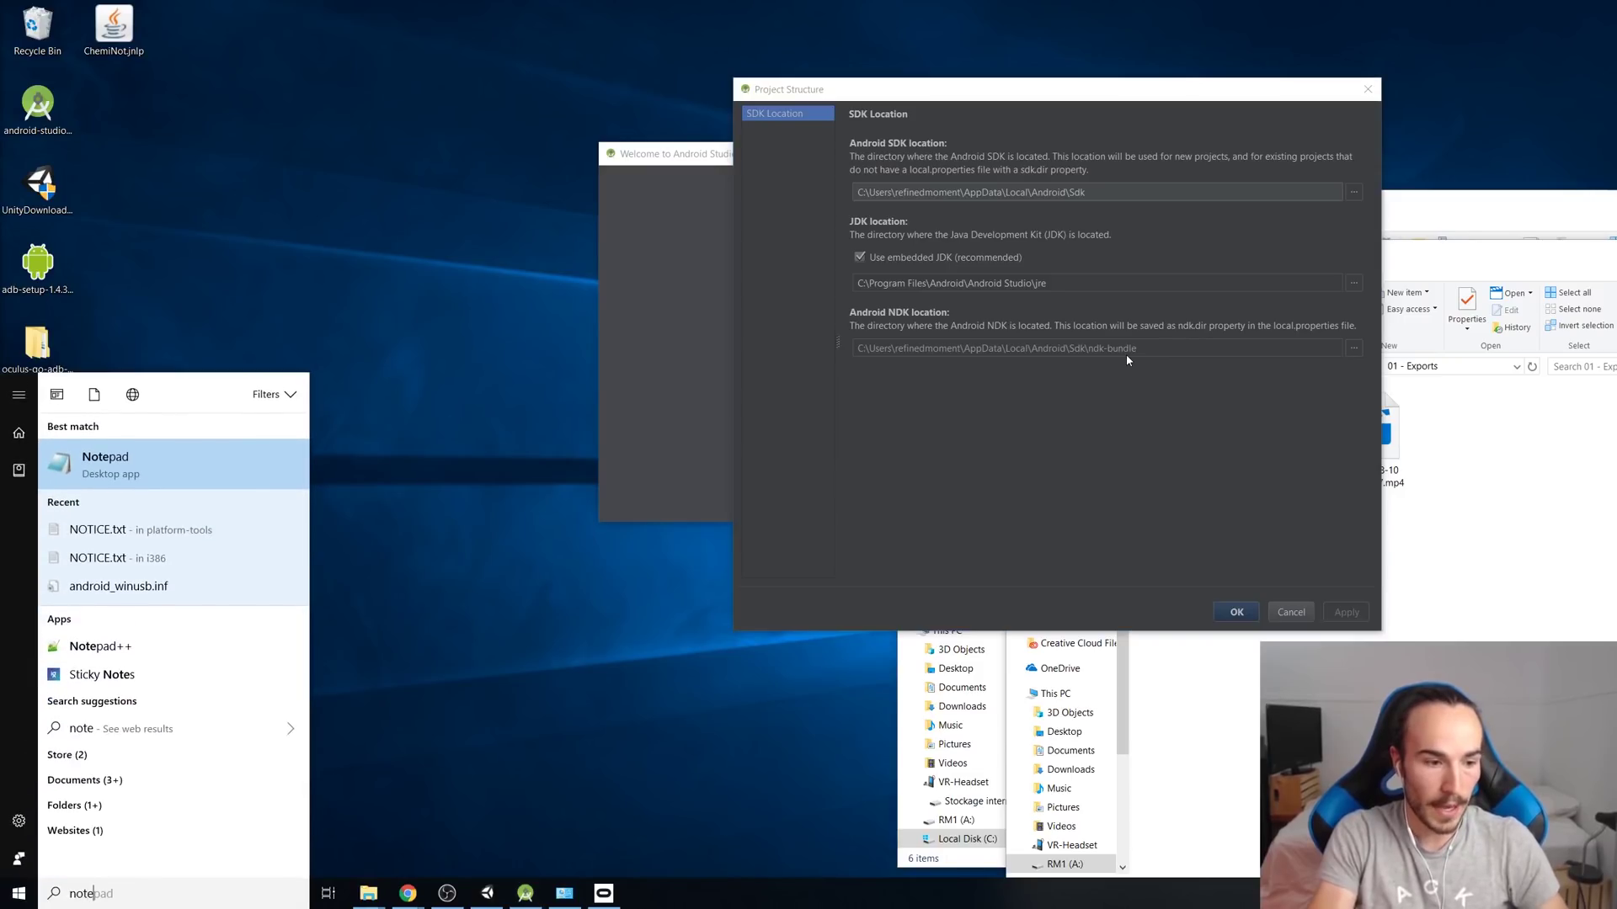
key(Return)
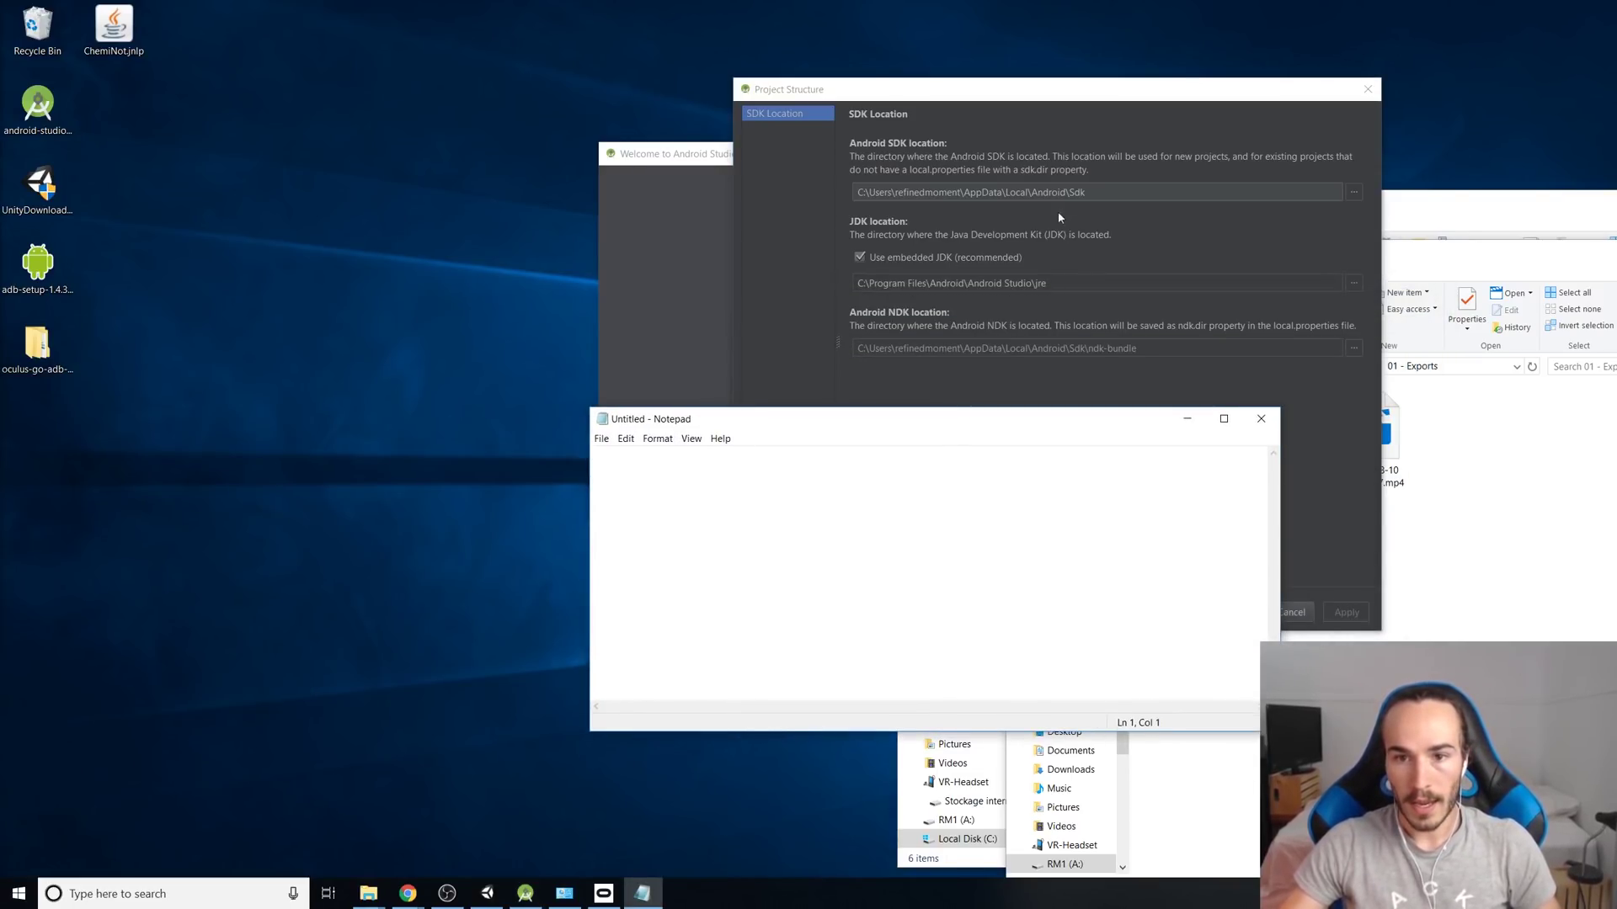
click(1058, 212)
key(ctrl+c)
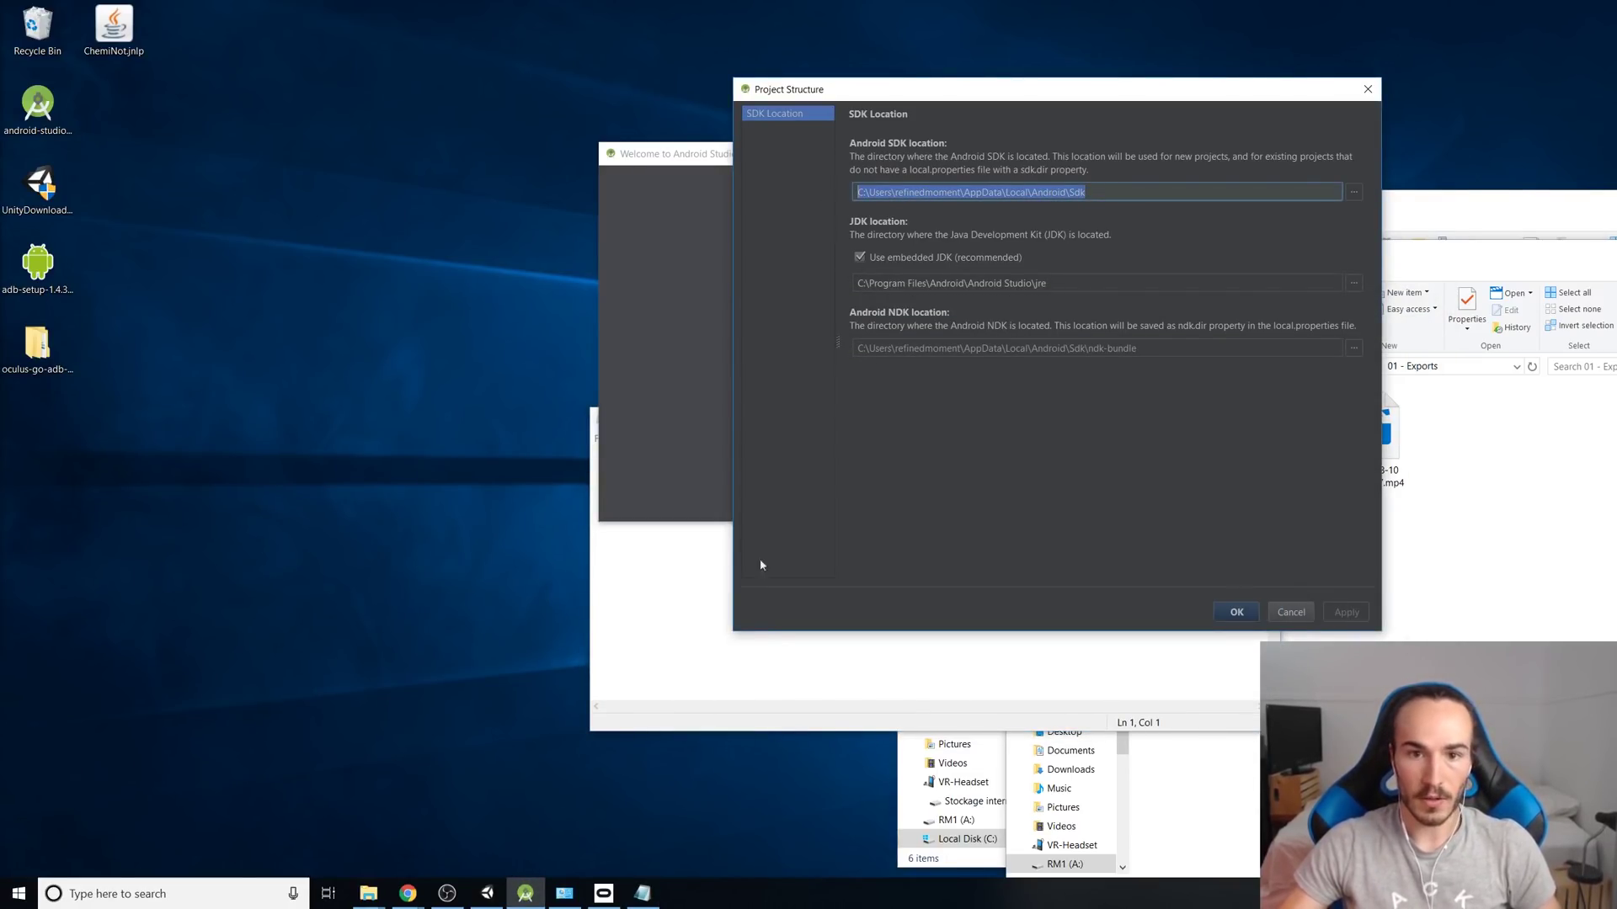
click(687, 611)
text(SDK)
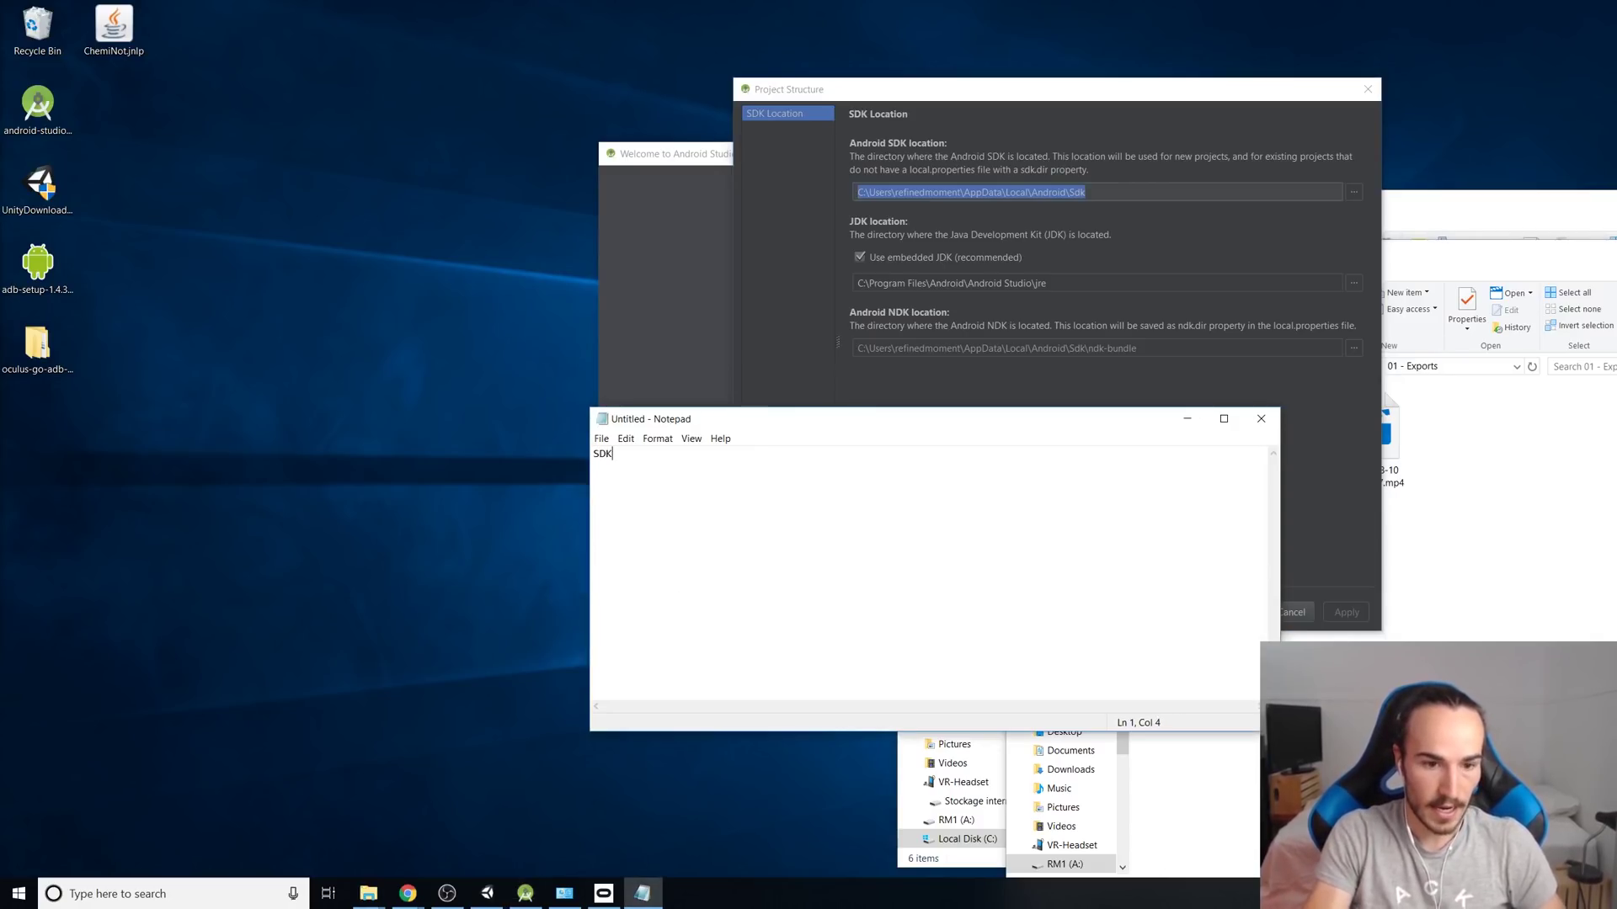
key(Return)
key(ctrl+v)
key(Return)
key(Return)
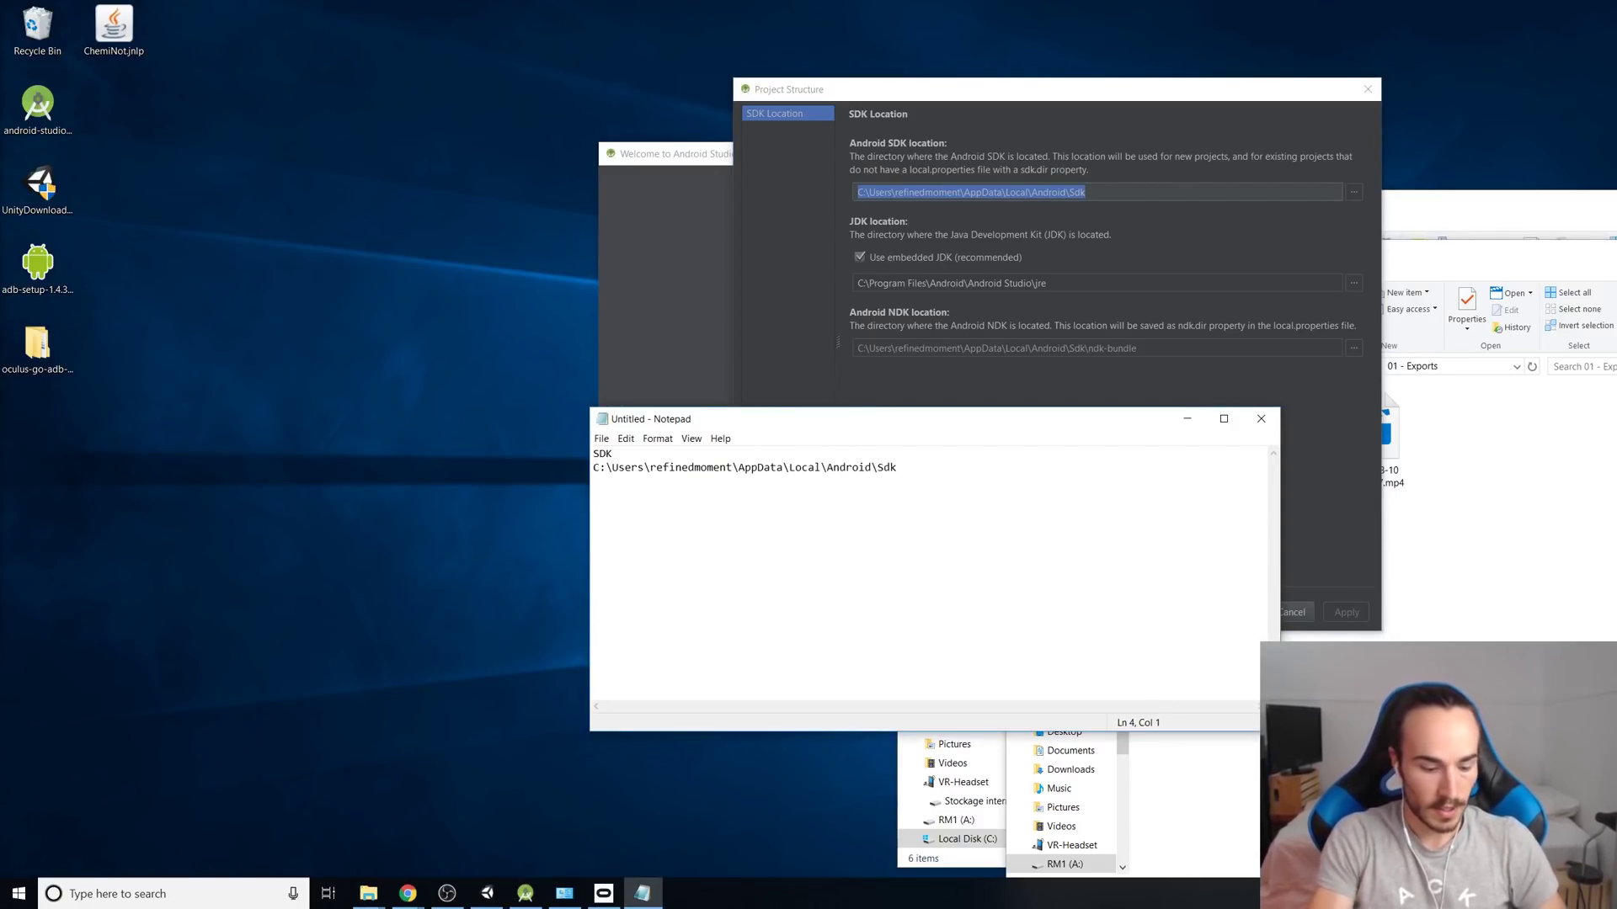
Copy the JDK location (C:\Program Files\Android\Android Studio\jre) under a 'JDK' heading
text(JDK)
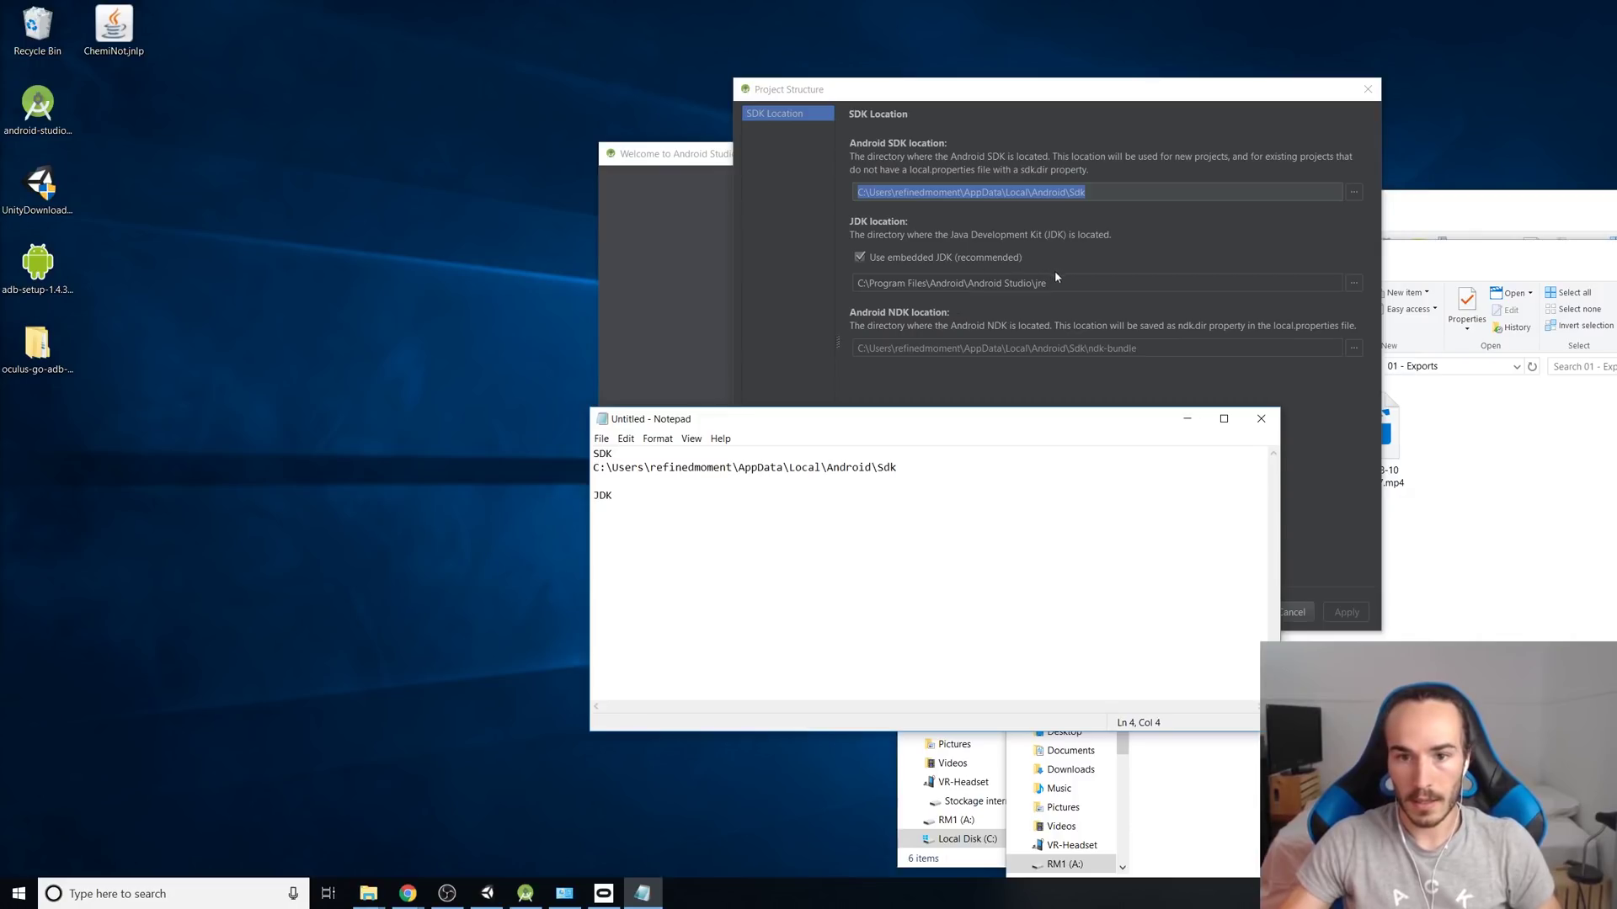
drag(1054, 283, 856, 282)
key(ctrl+c)
key(alt+Tab)
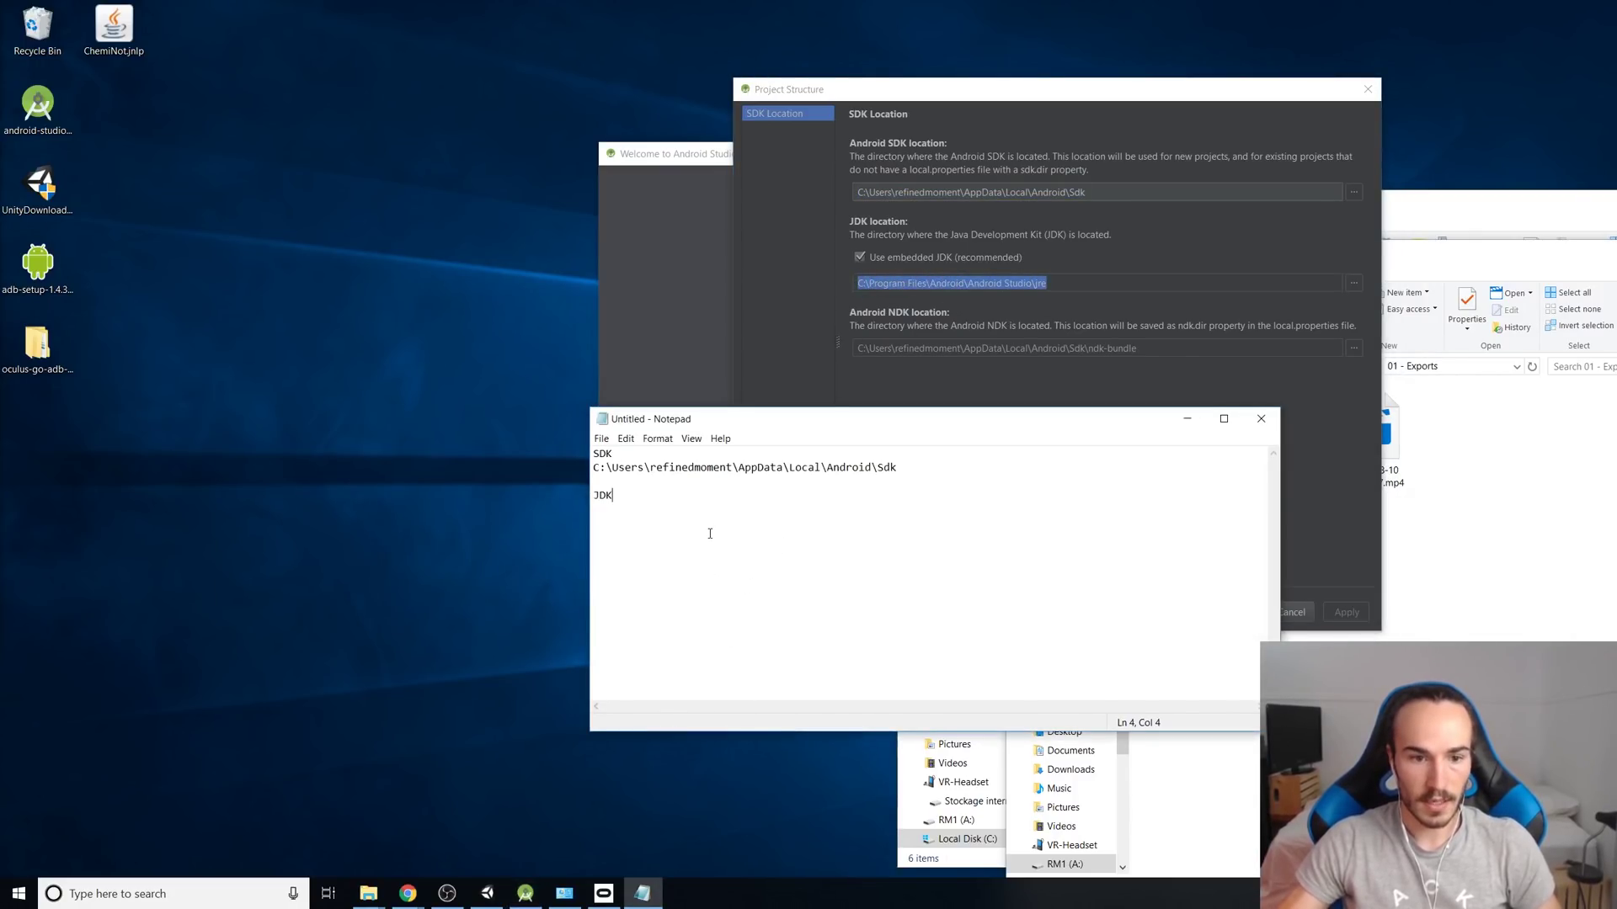
key(Return)
key(ctrl+v)
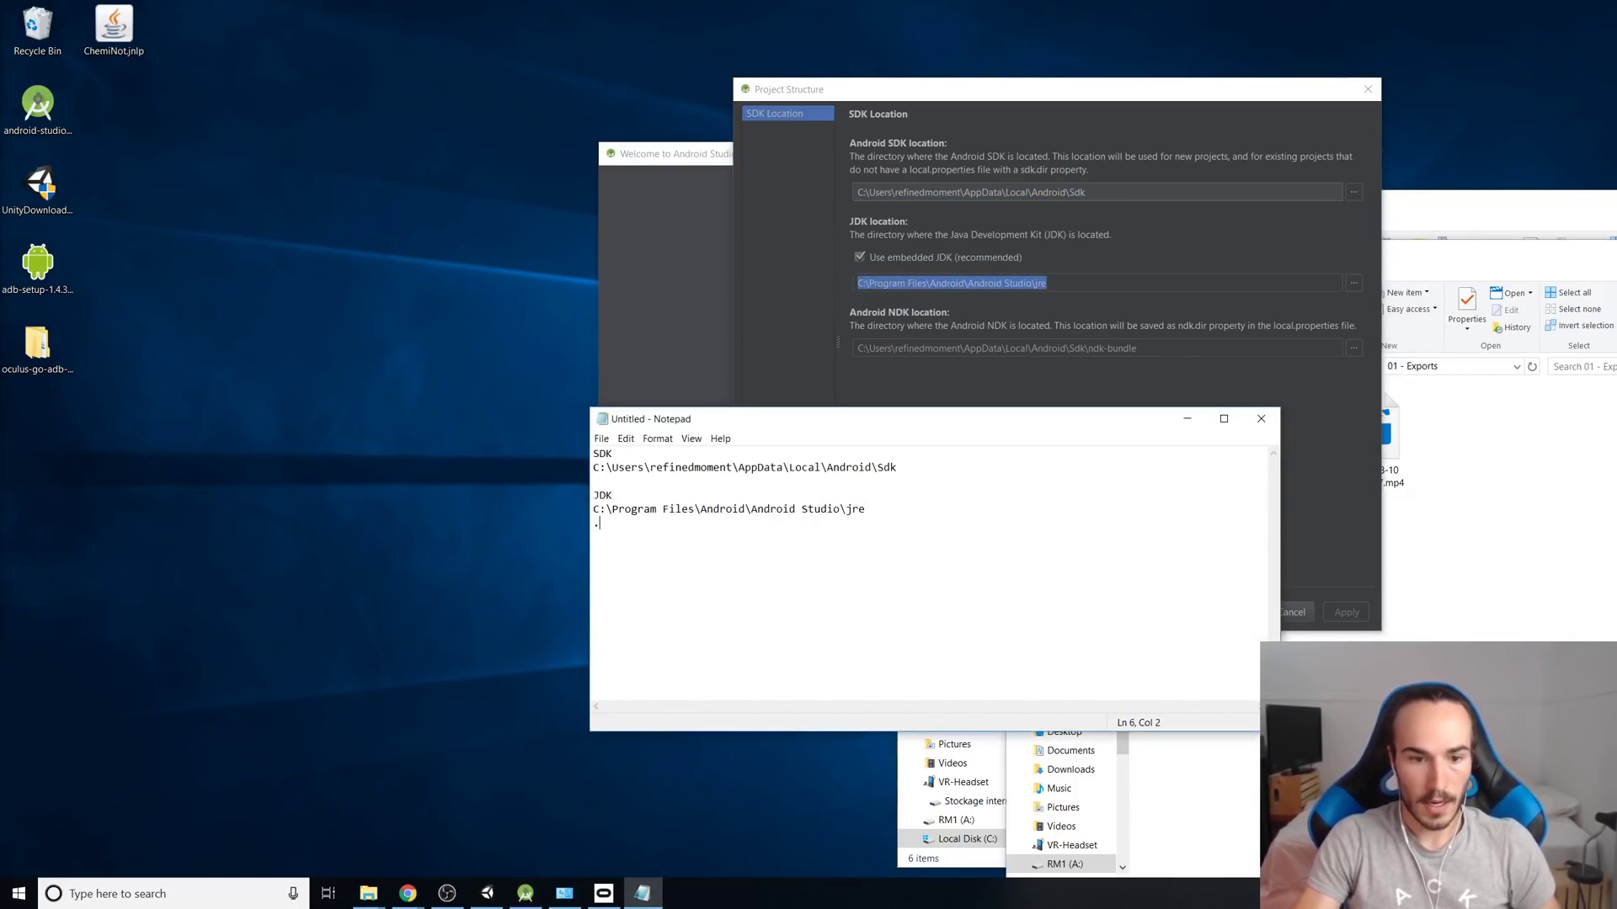
Add an 'NDK' heading and paste the Android SDK path beneath it
text(NDK)
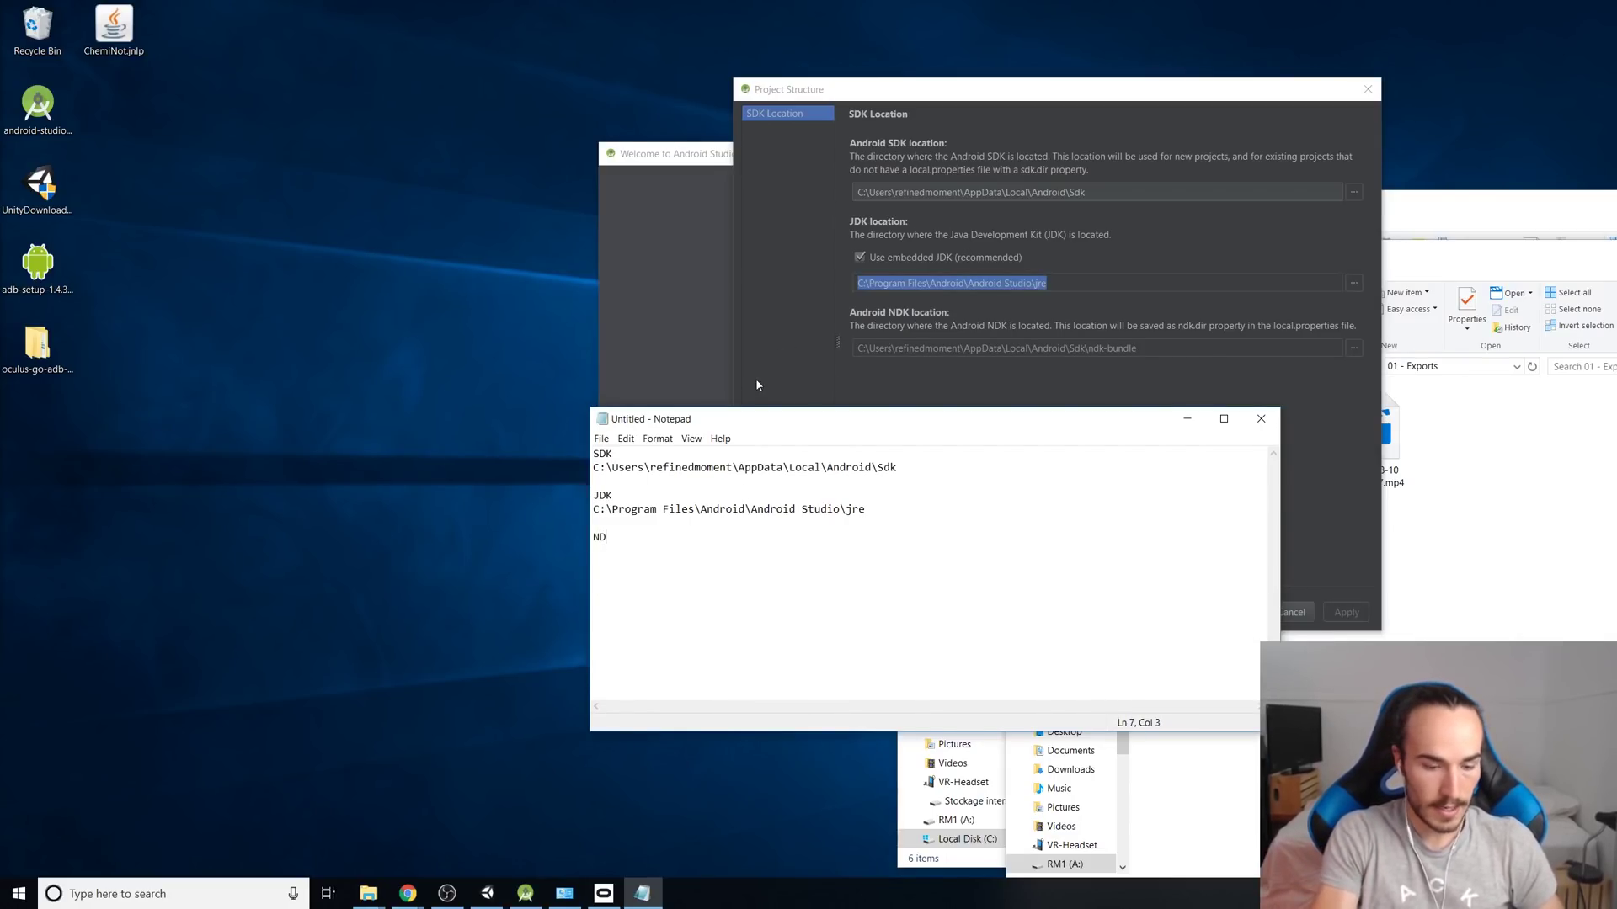
key(Return)
key(alt+Tab)
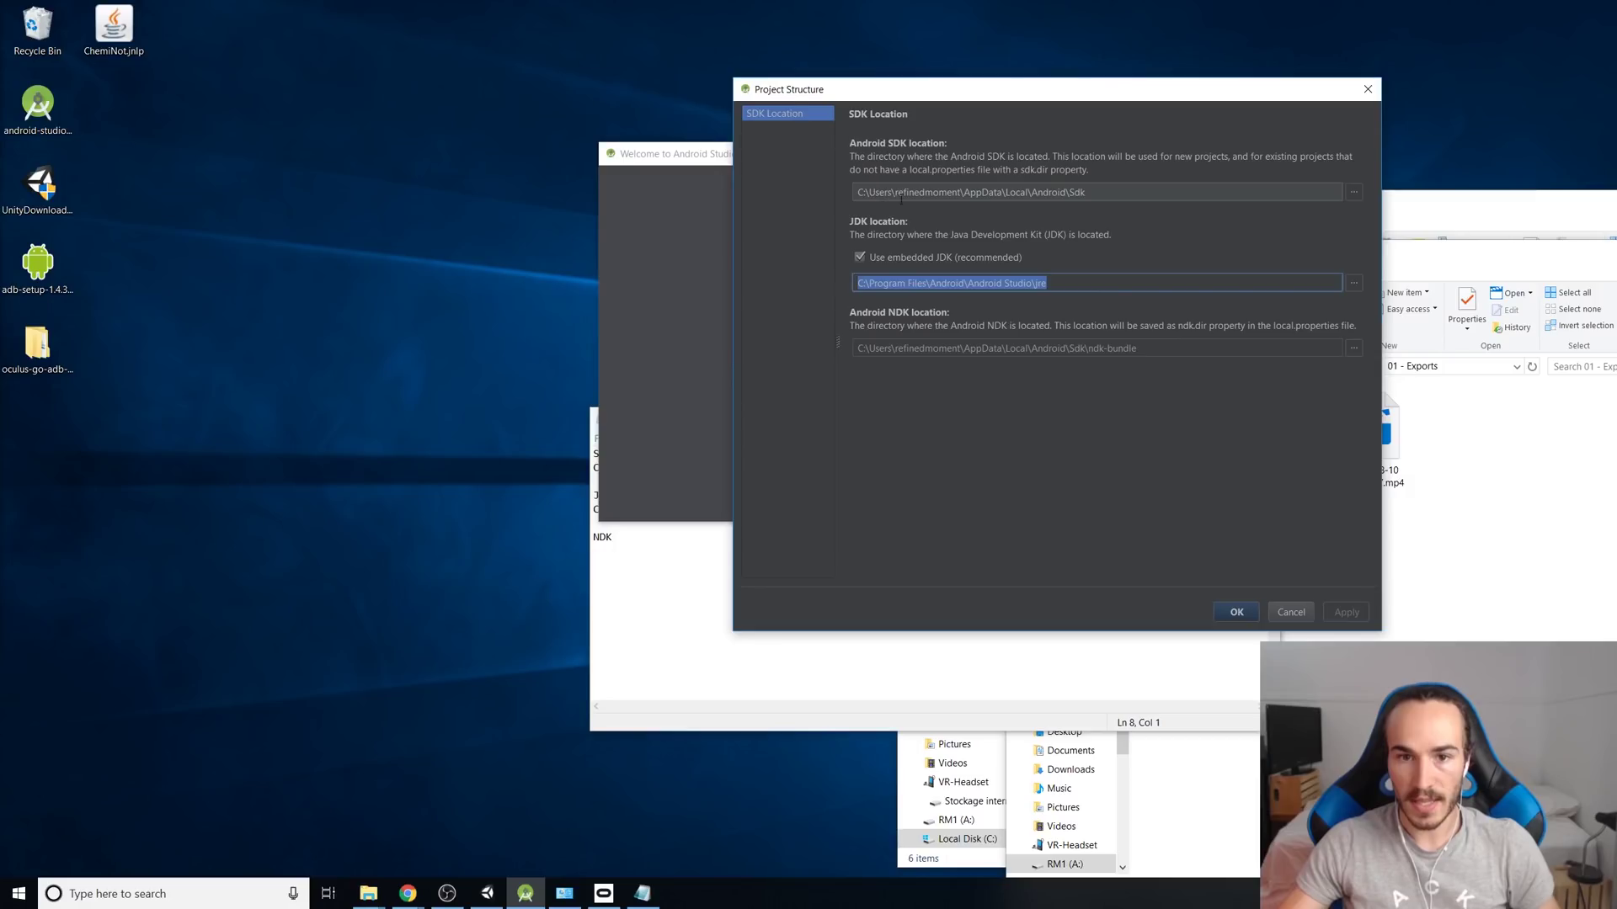
drag(1100, 192, 869, 192)
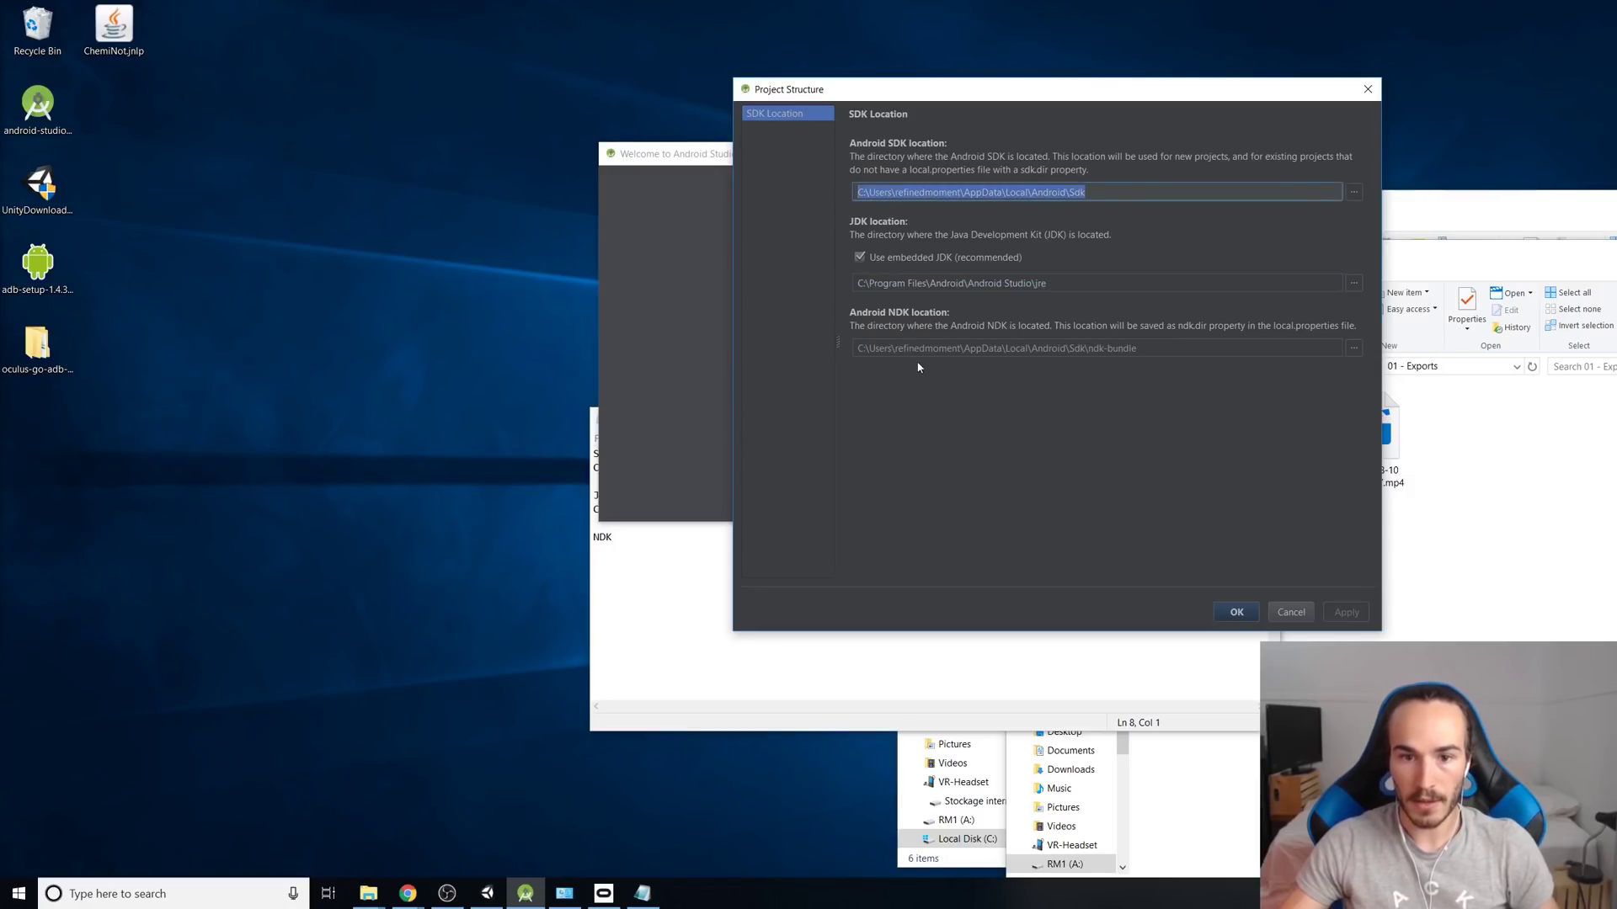
key(ctrl+c)
key(alt+Tab)
key(ctrl+v)
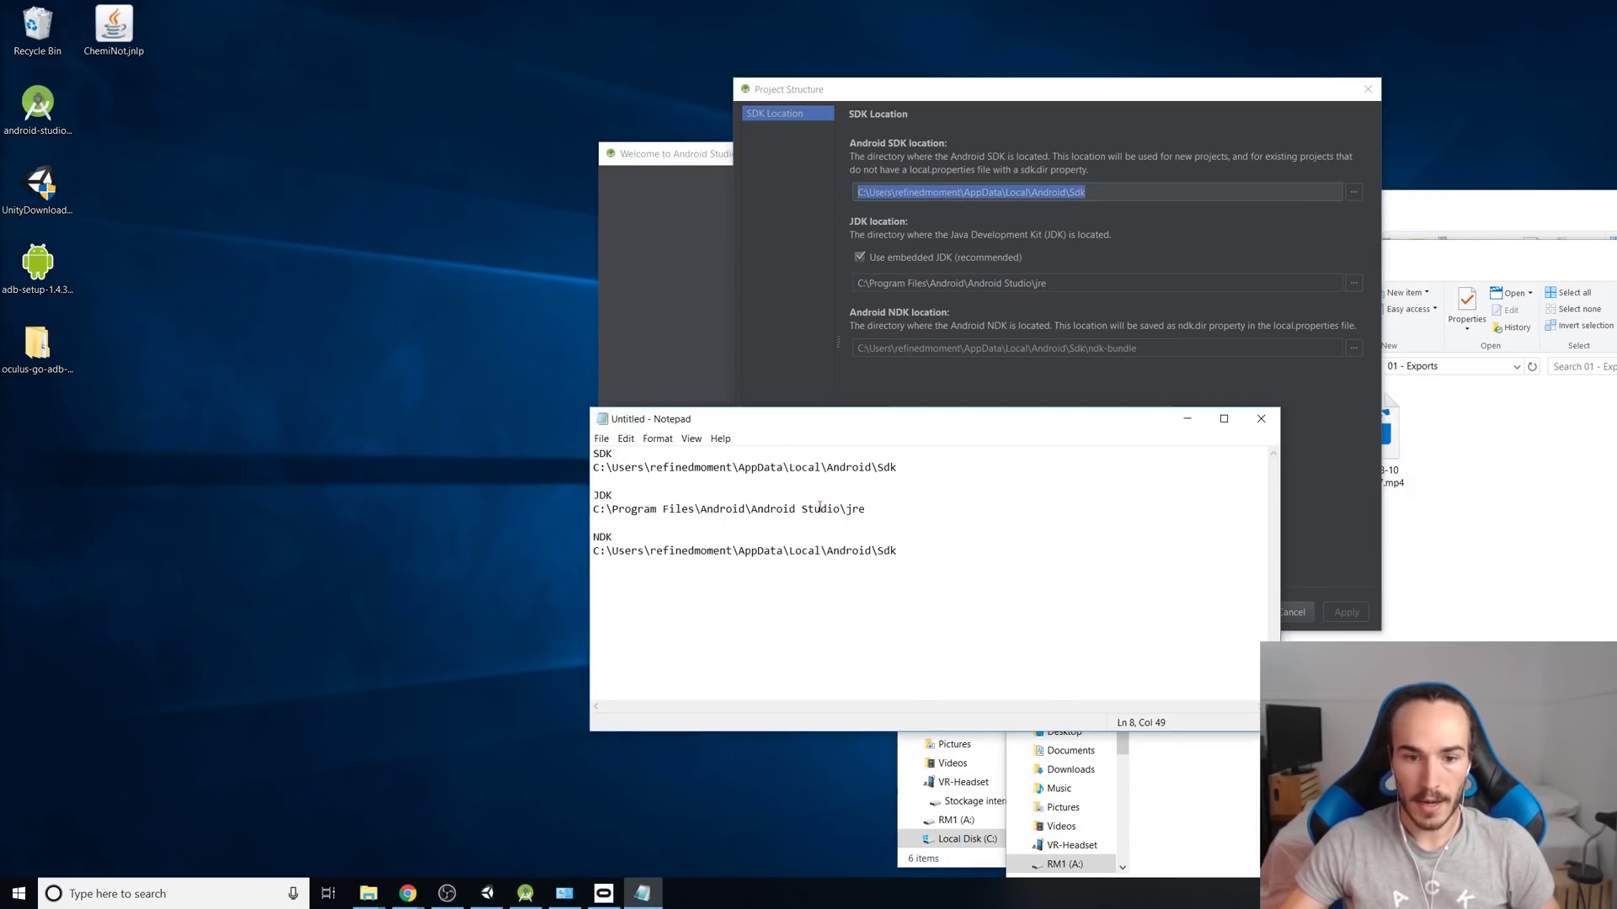
Append \ndk-bundle to the NDK path and move the Notepad window to the left
drag(840, 509, 850, 512)
key(ctrl+c)
click(900, 551)
key(ctrl+v)
text(ndk)
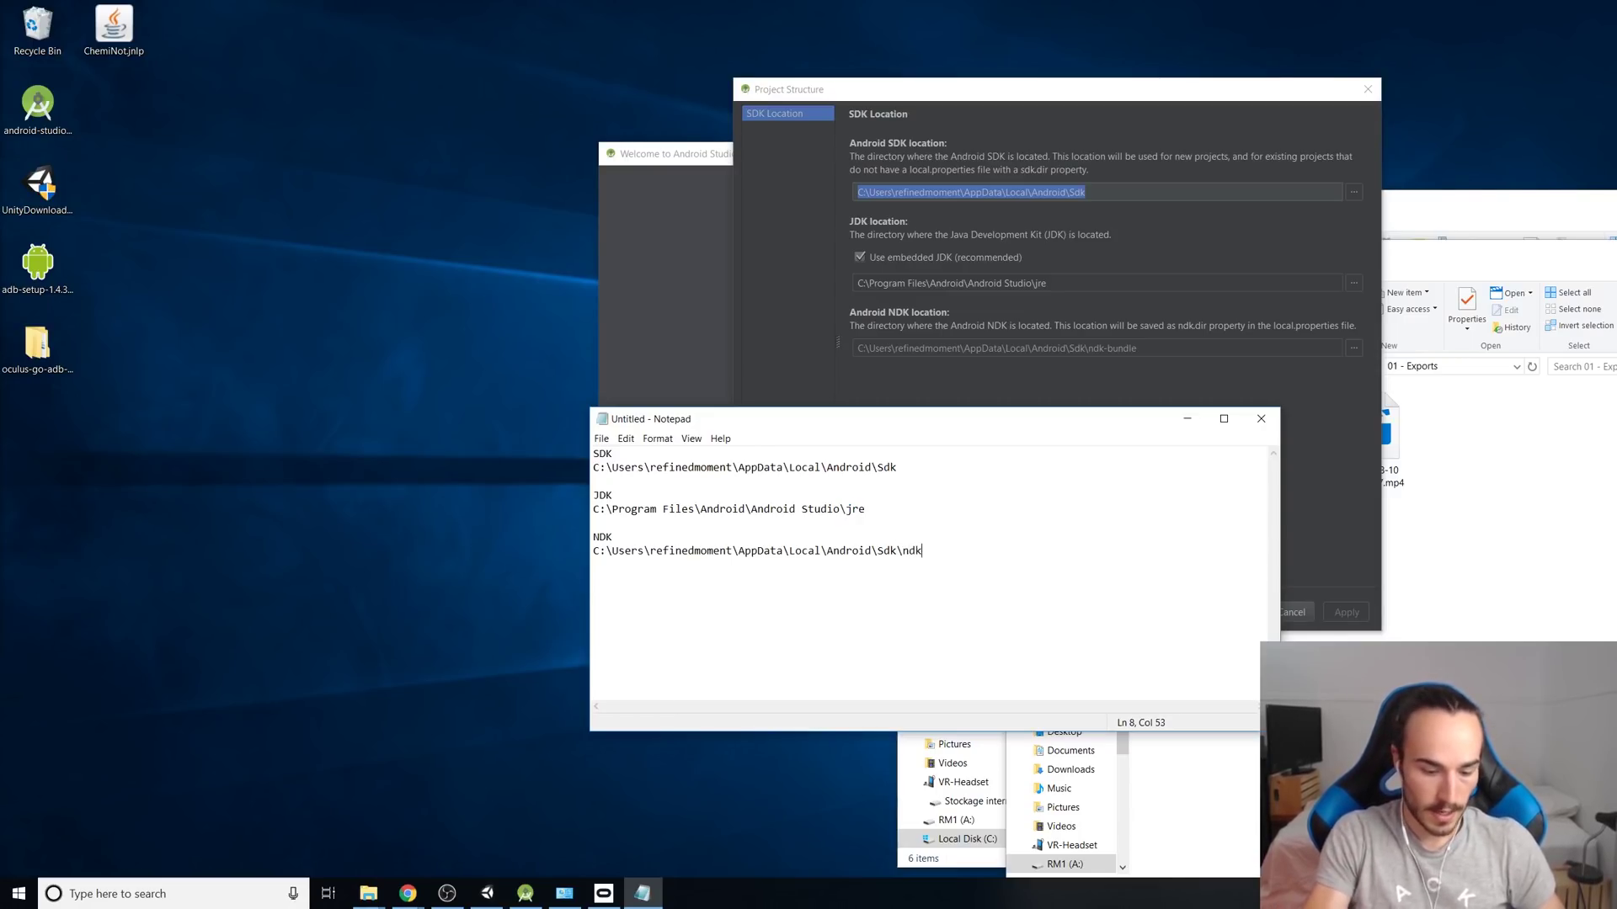
text(-bundle)
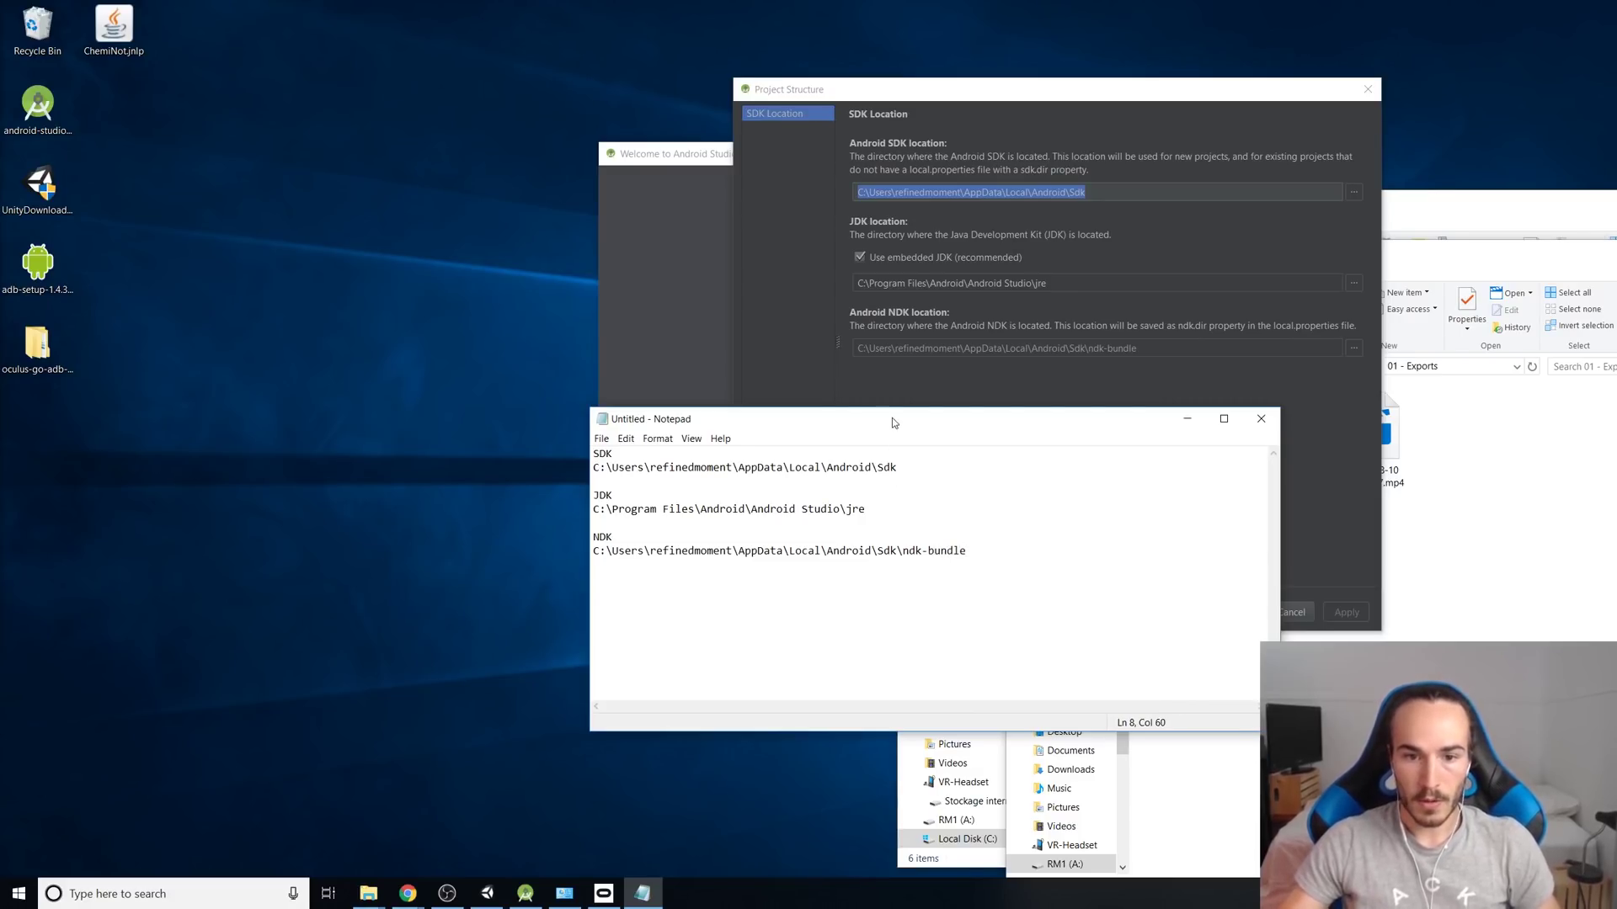
drag(891, 418, 490, 439)
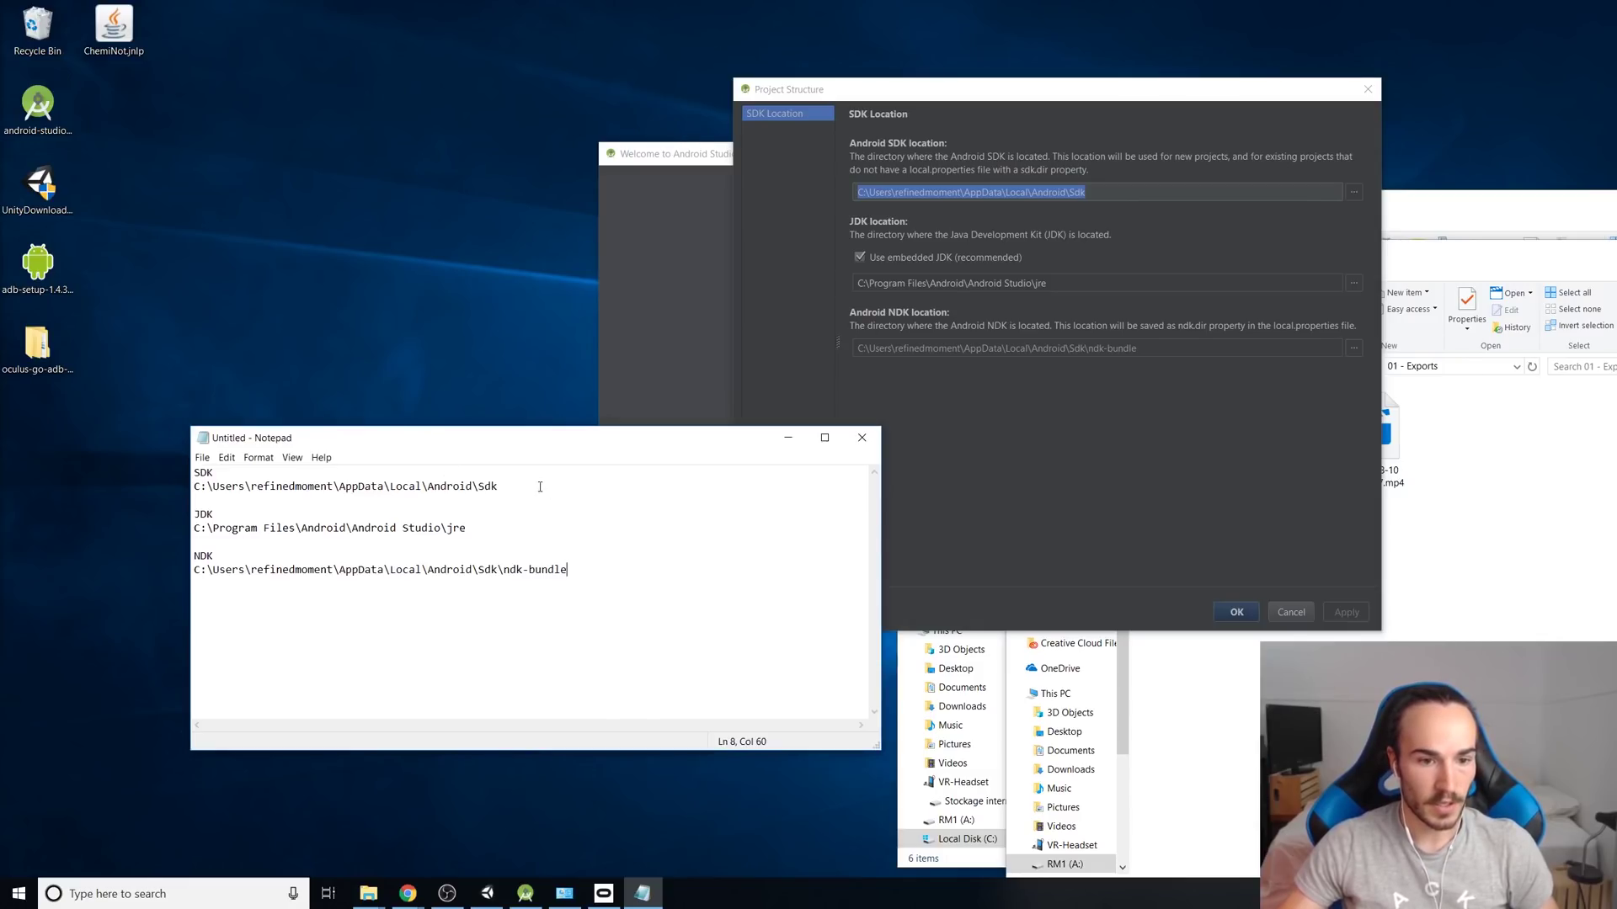
drag(377, 453, 346, 442)
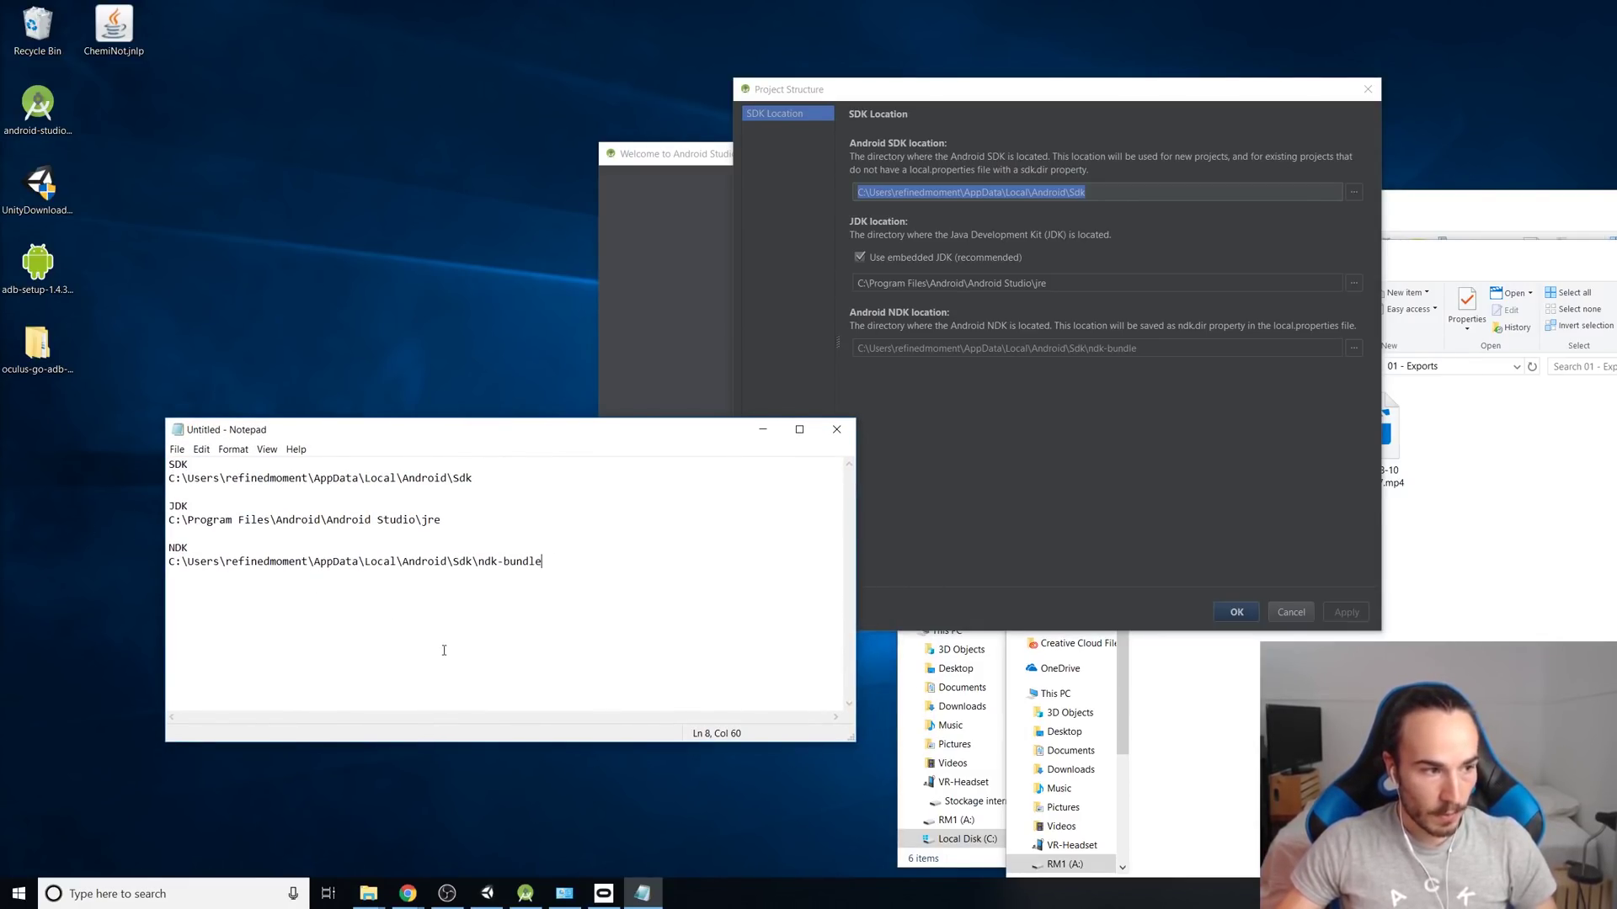
key(super)
Reach Environment Variables via Control Panel's System and Security > System > Advanced system settings
text(contro)
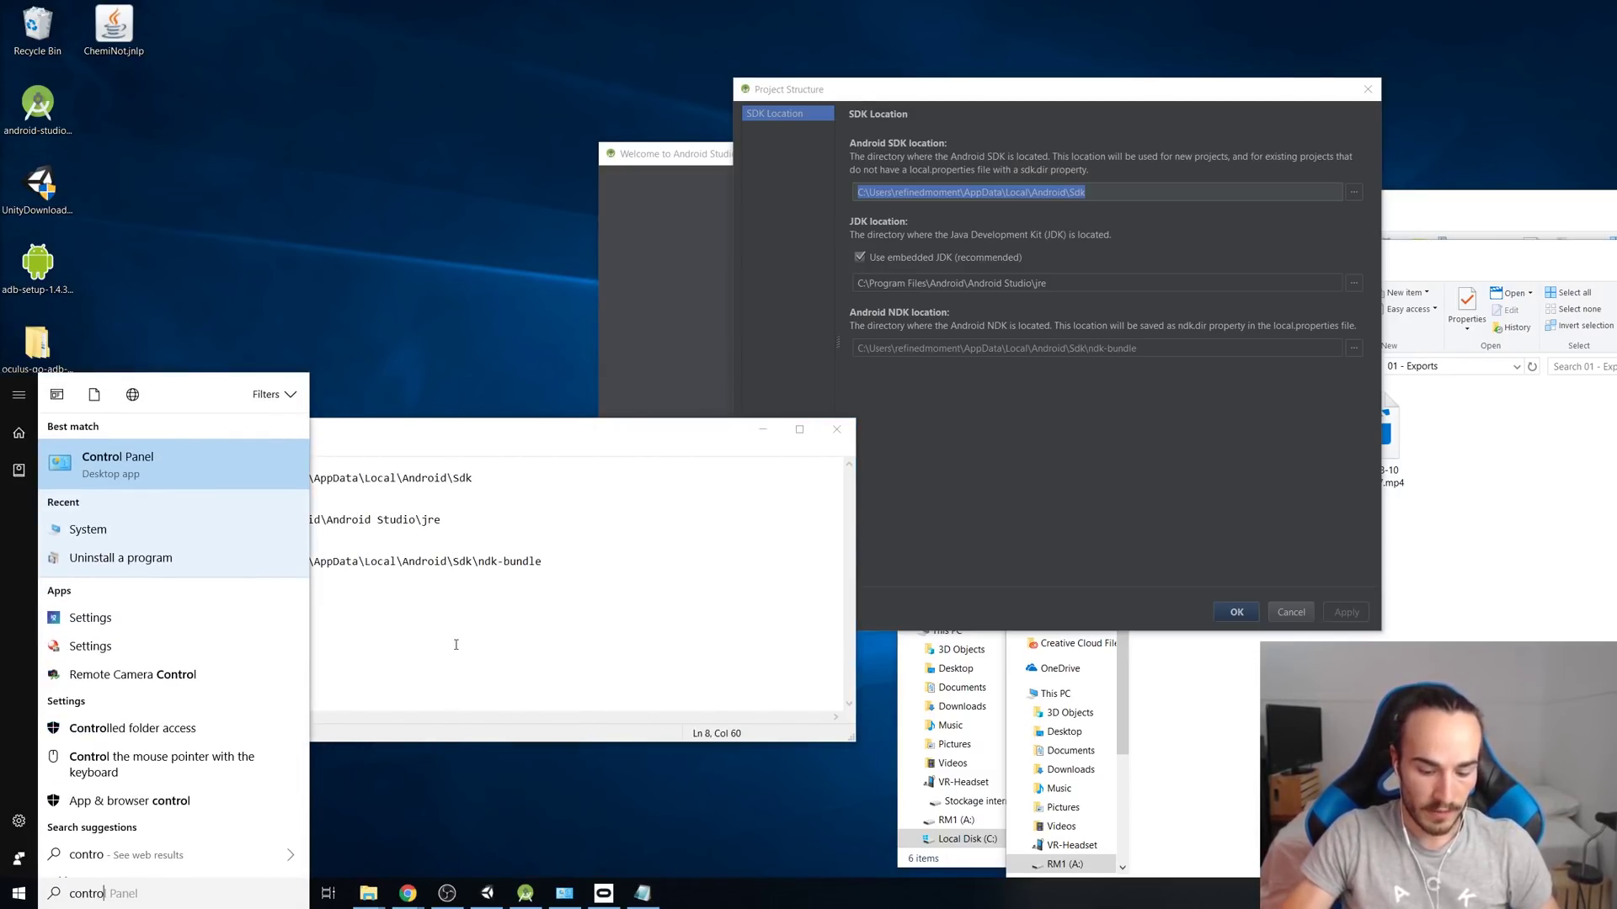
key(Escape)
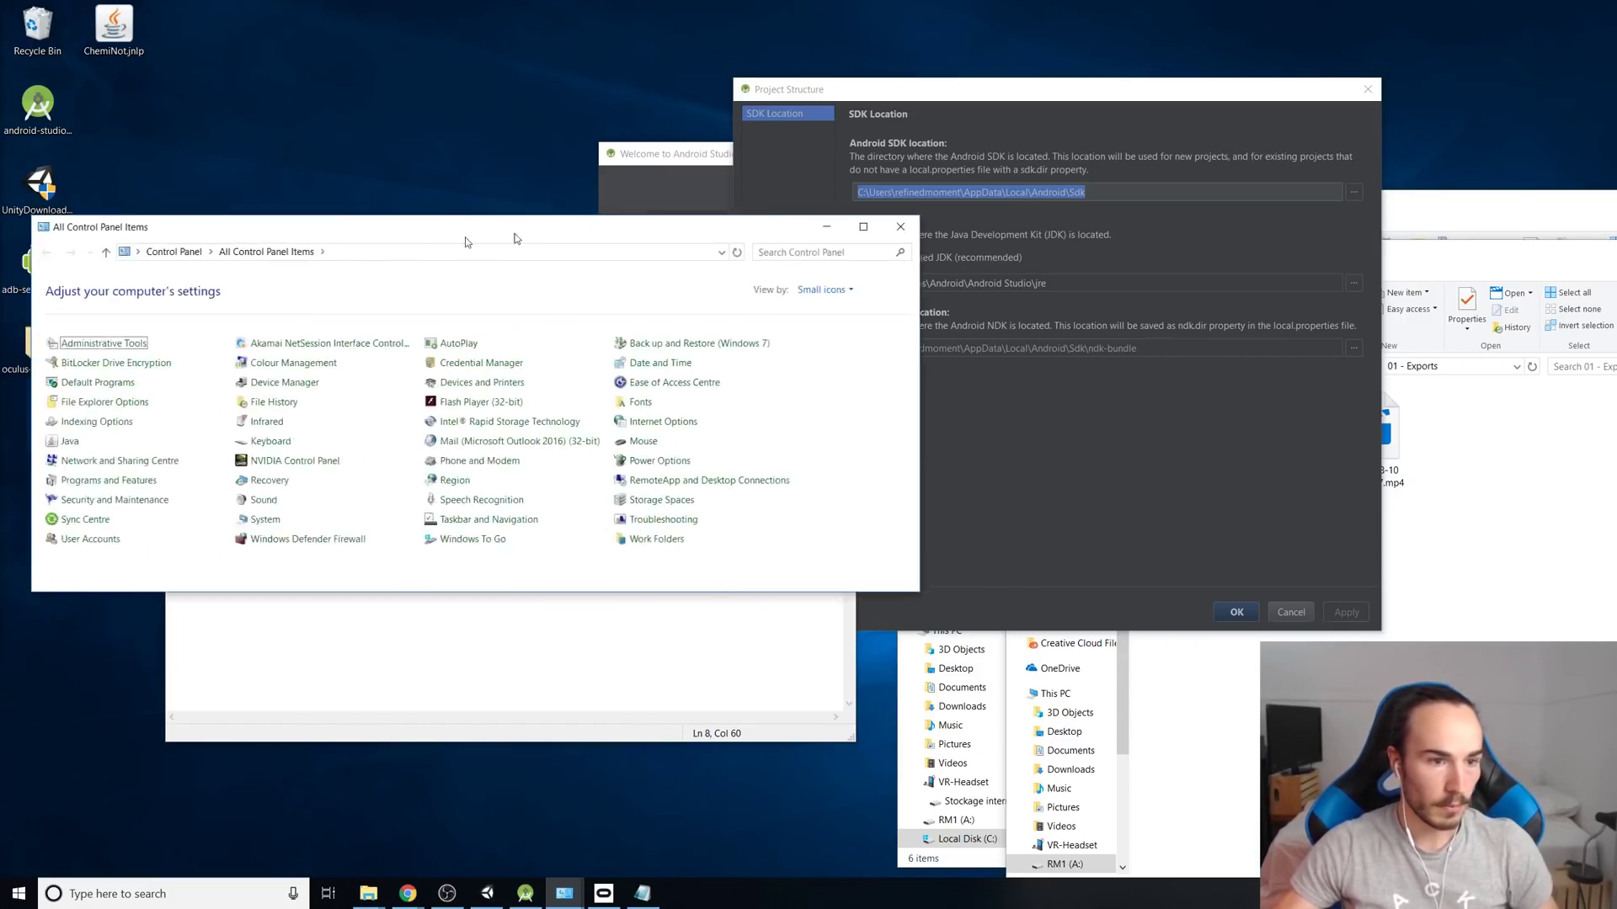
click(1162, 135)
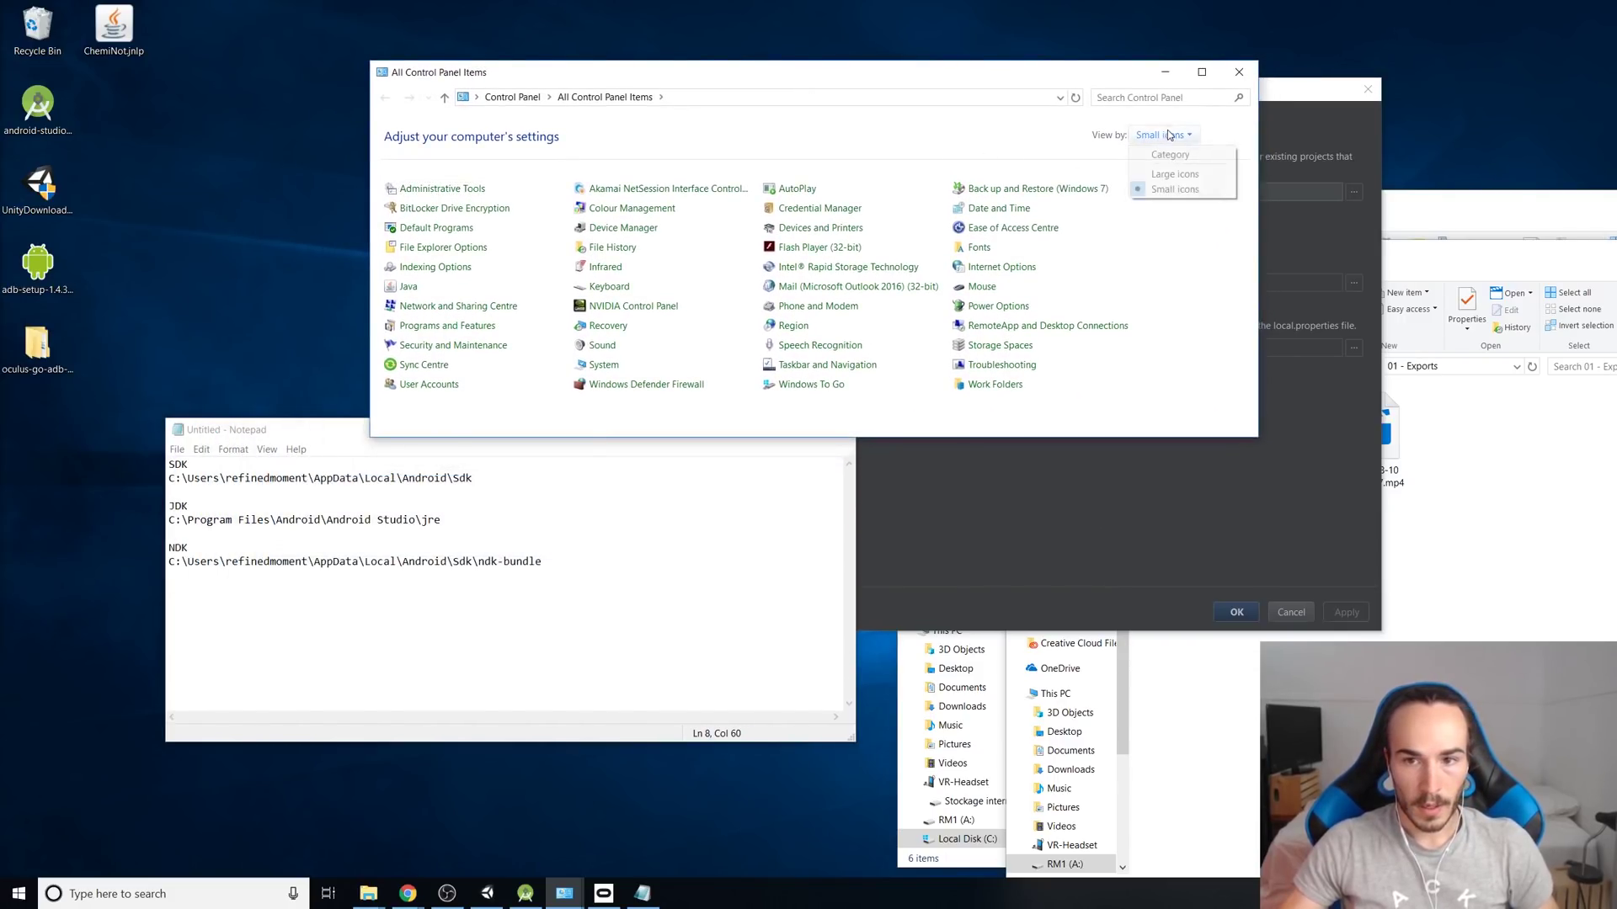
click(1152, 153)
click(661, 178)
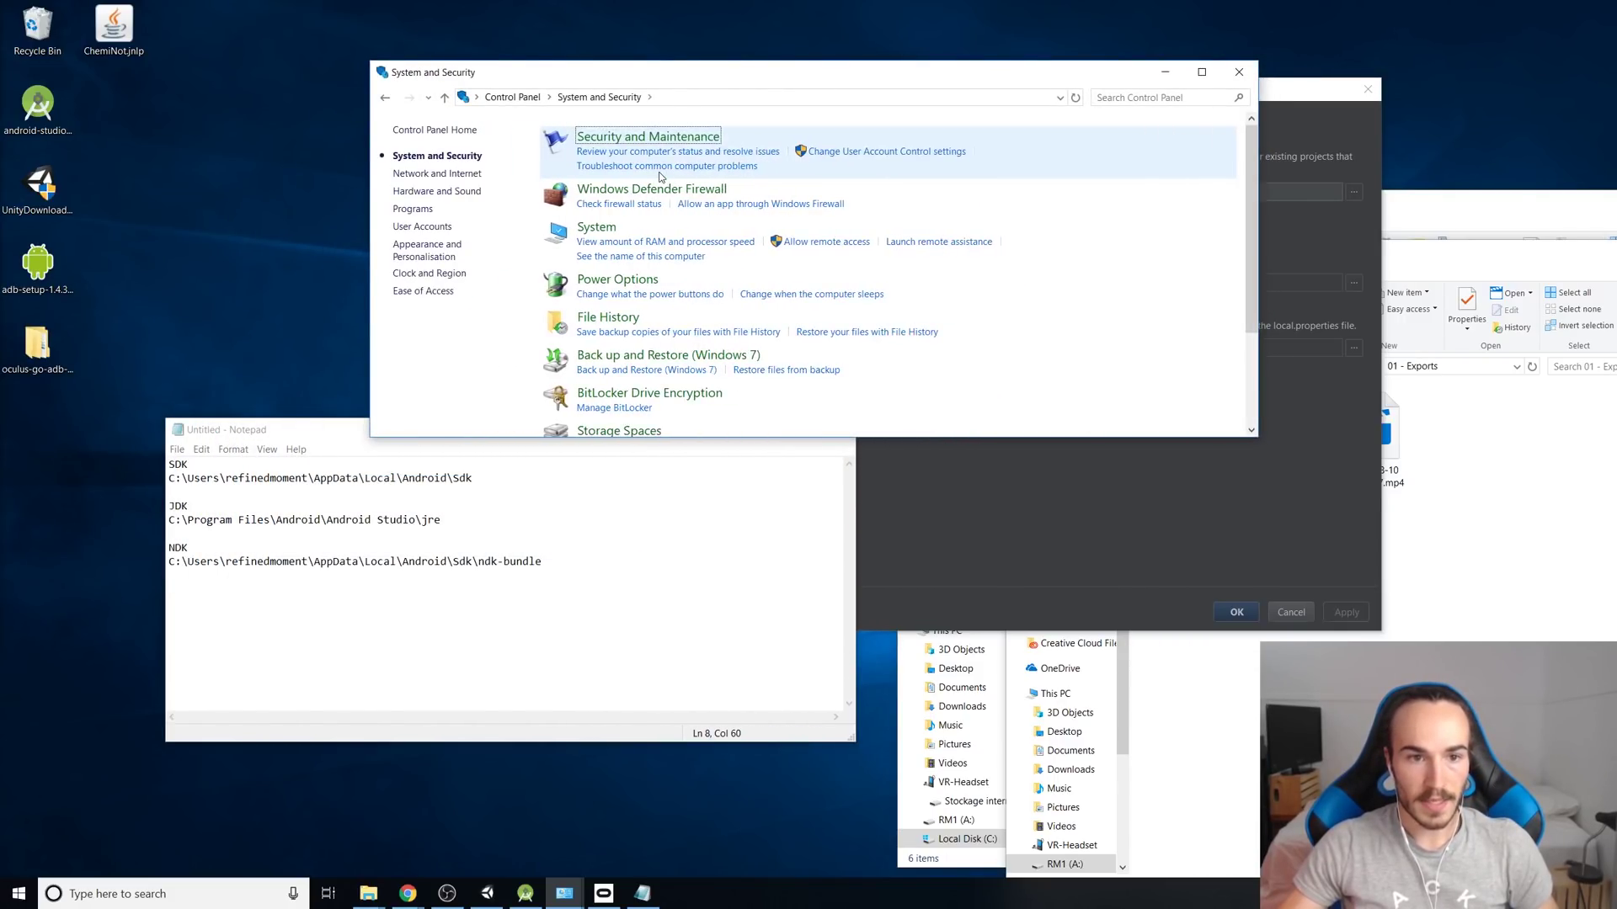
click(597, 232)
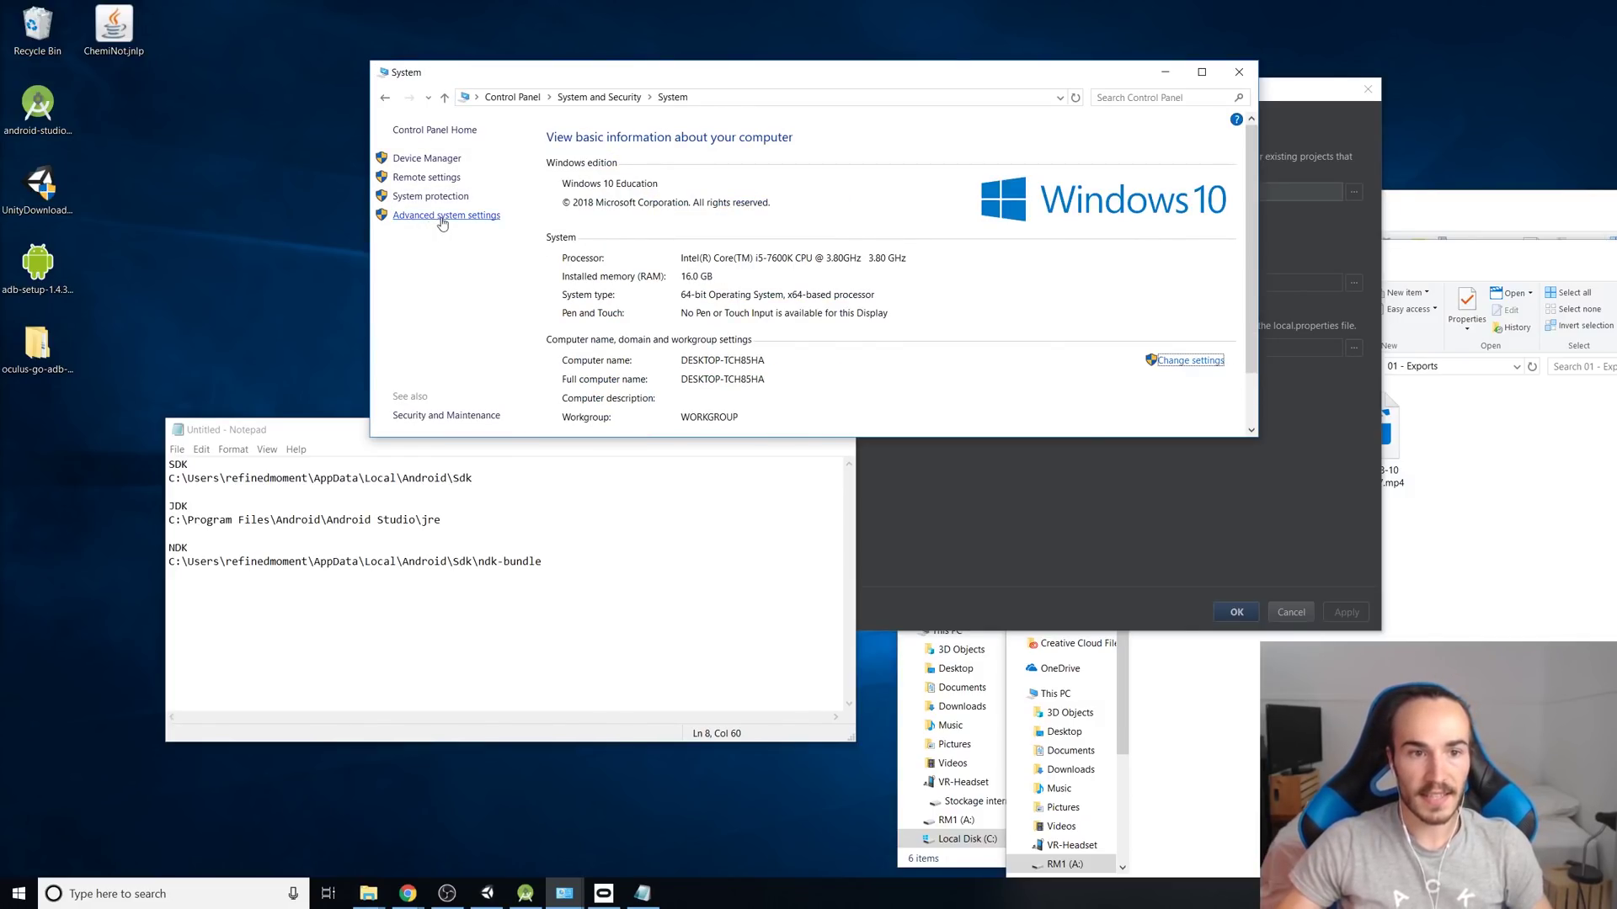
click(442, 216)
drag(287, 99, 521, 119)
click(569, 402)
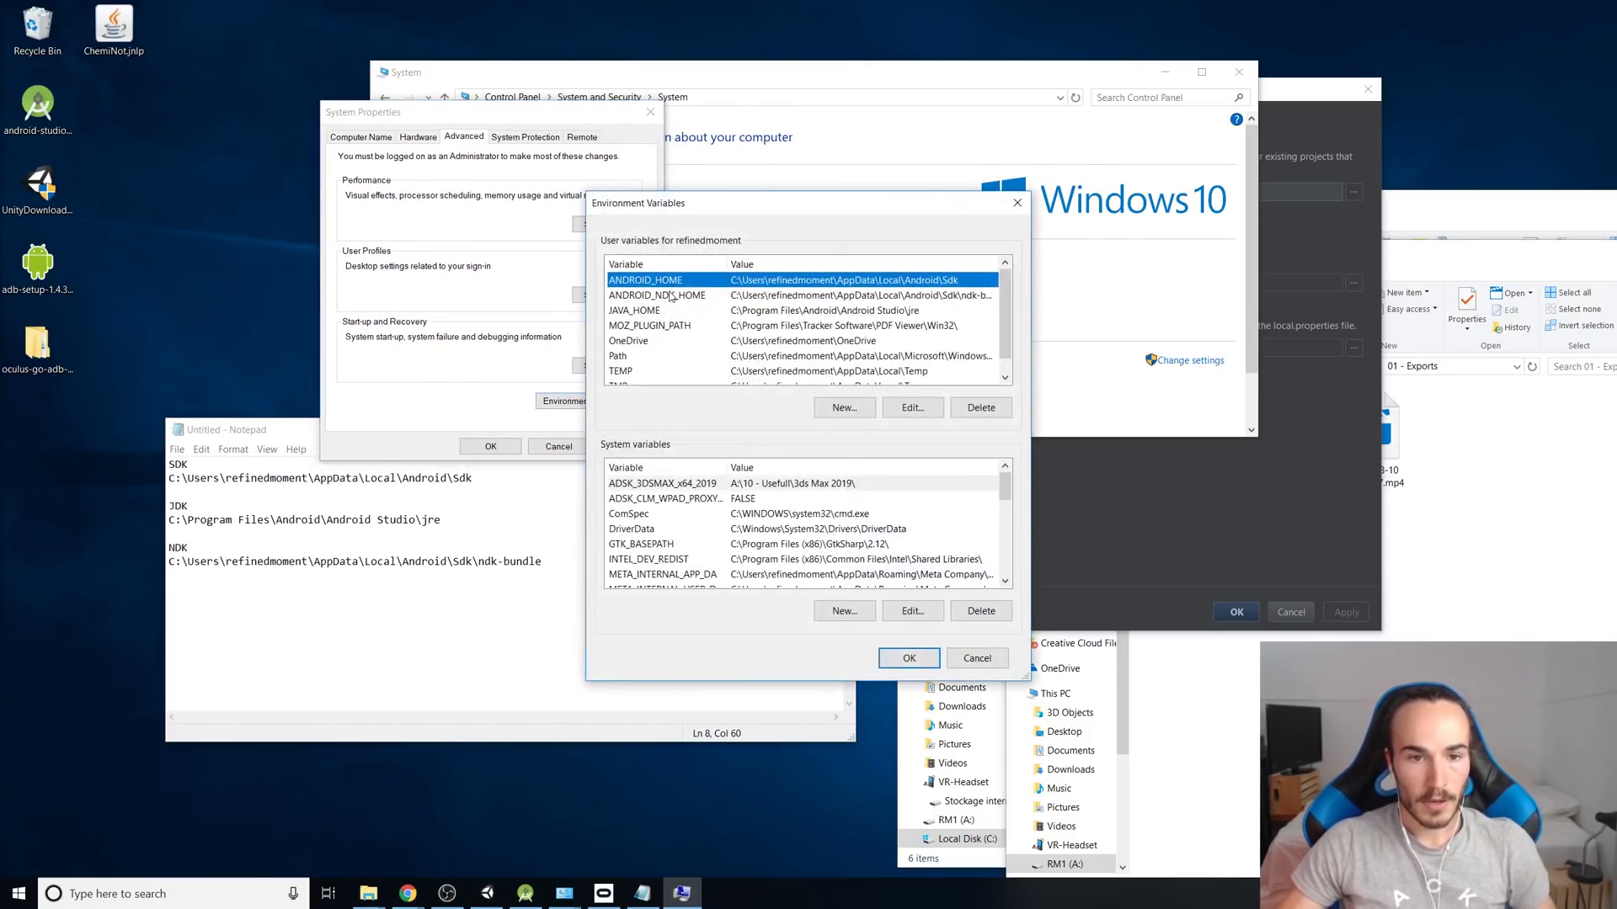
Set JAVA_HOME to the JDK path copied from the notes
click(671, 296)
click(647, 310)
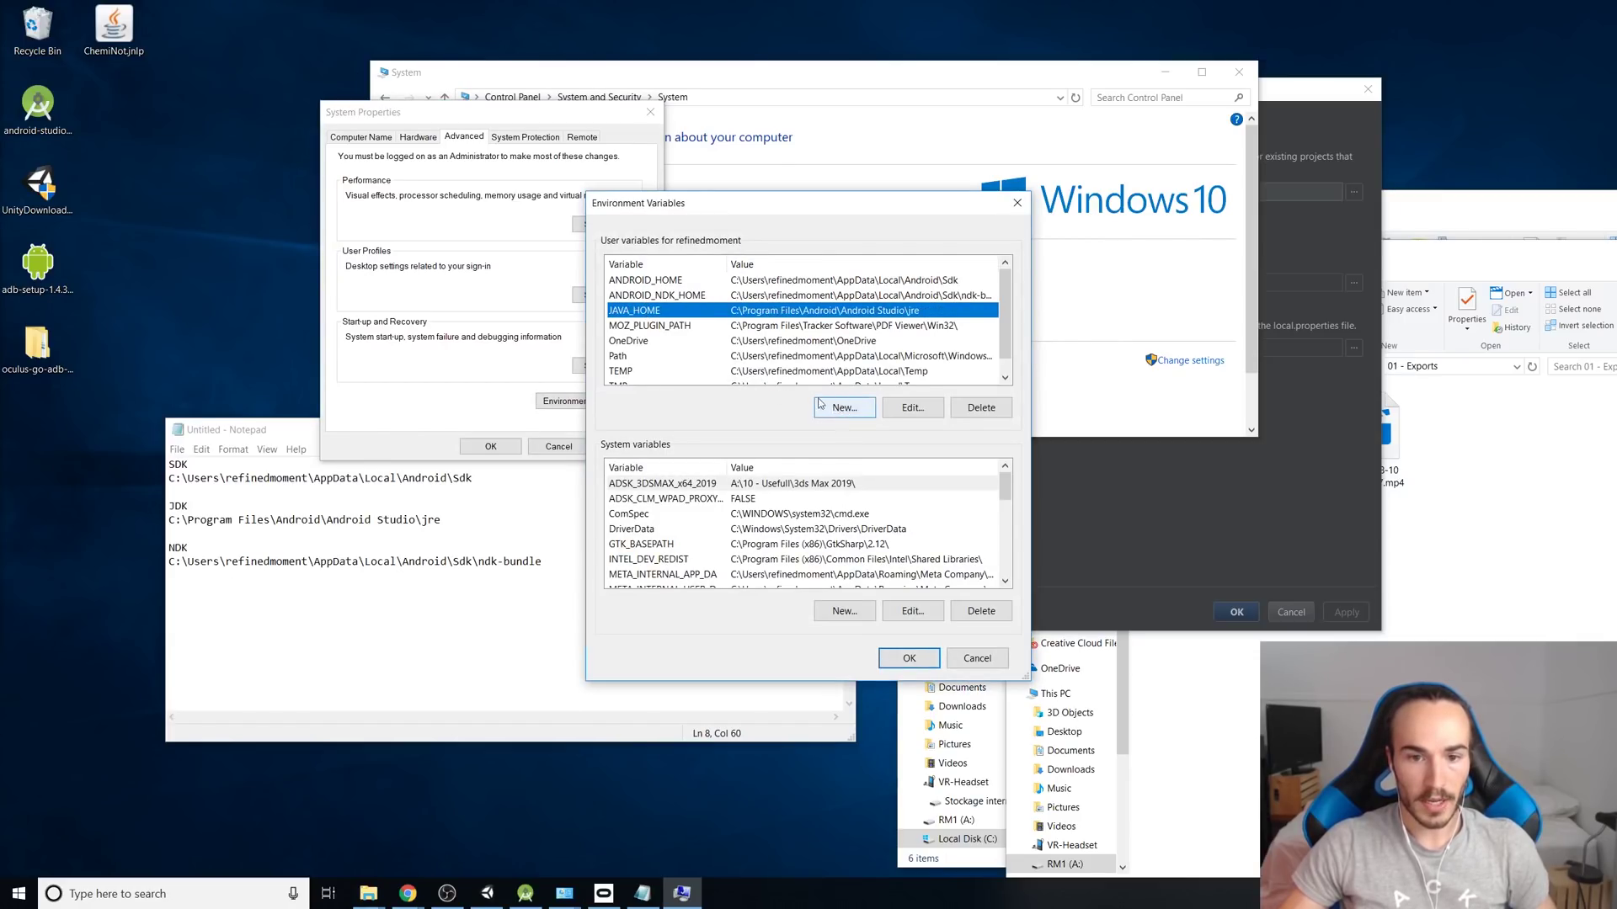
click(911, 408)
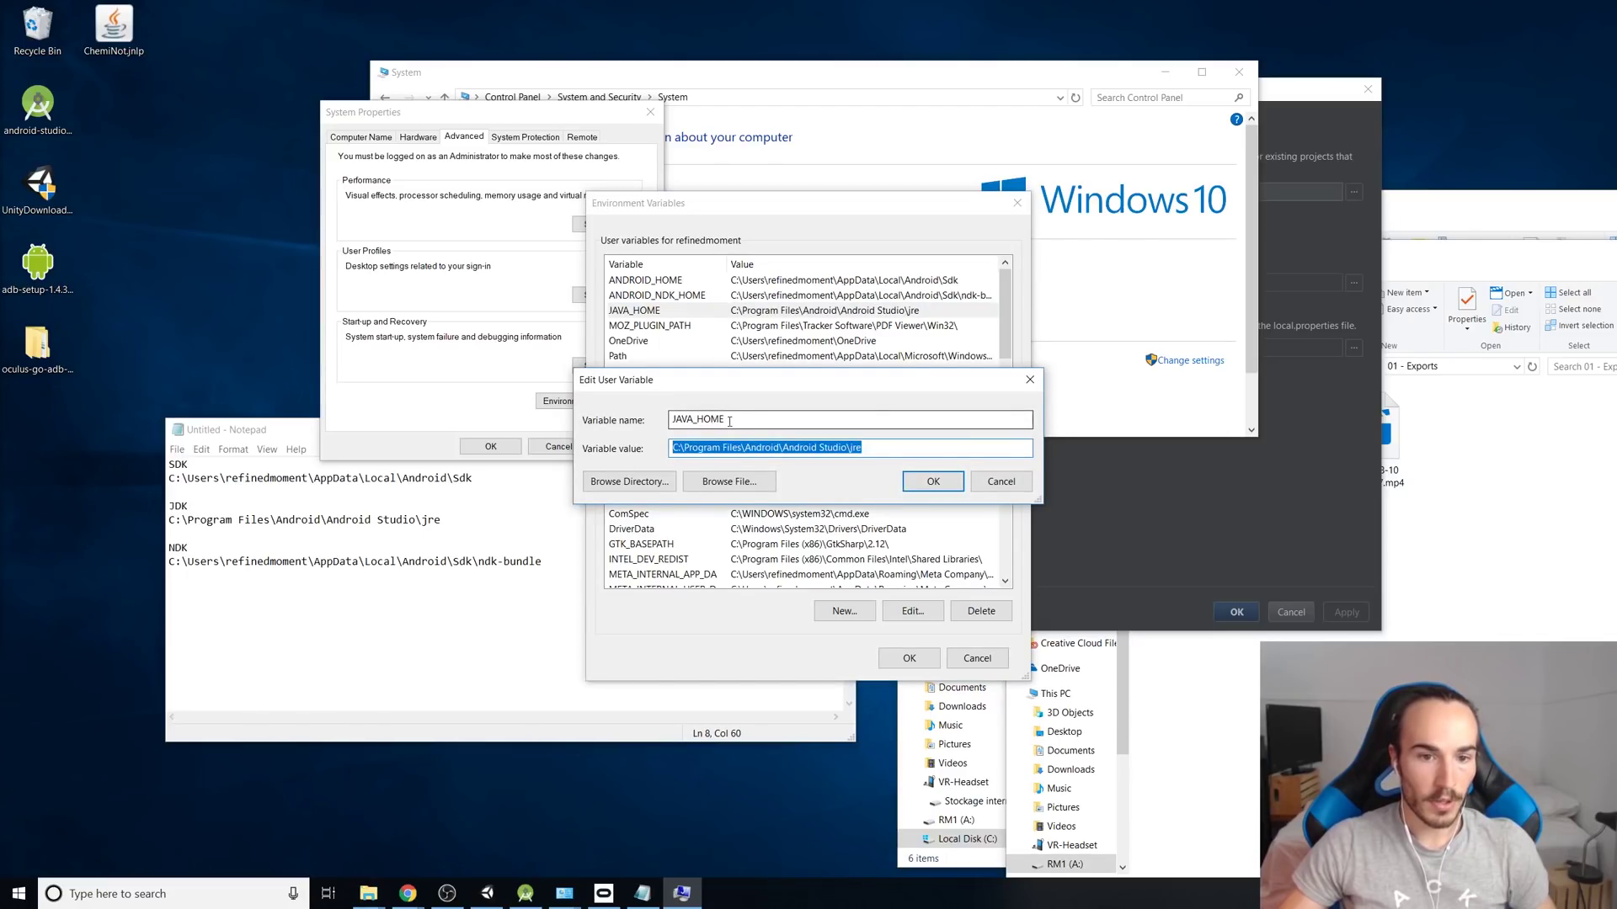
double_click(665, 419)
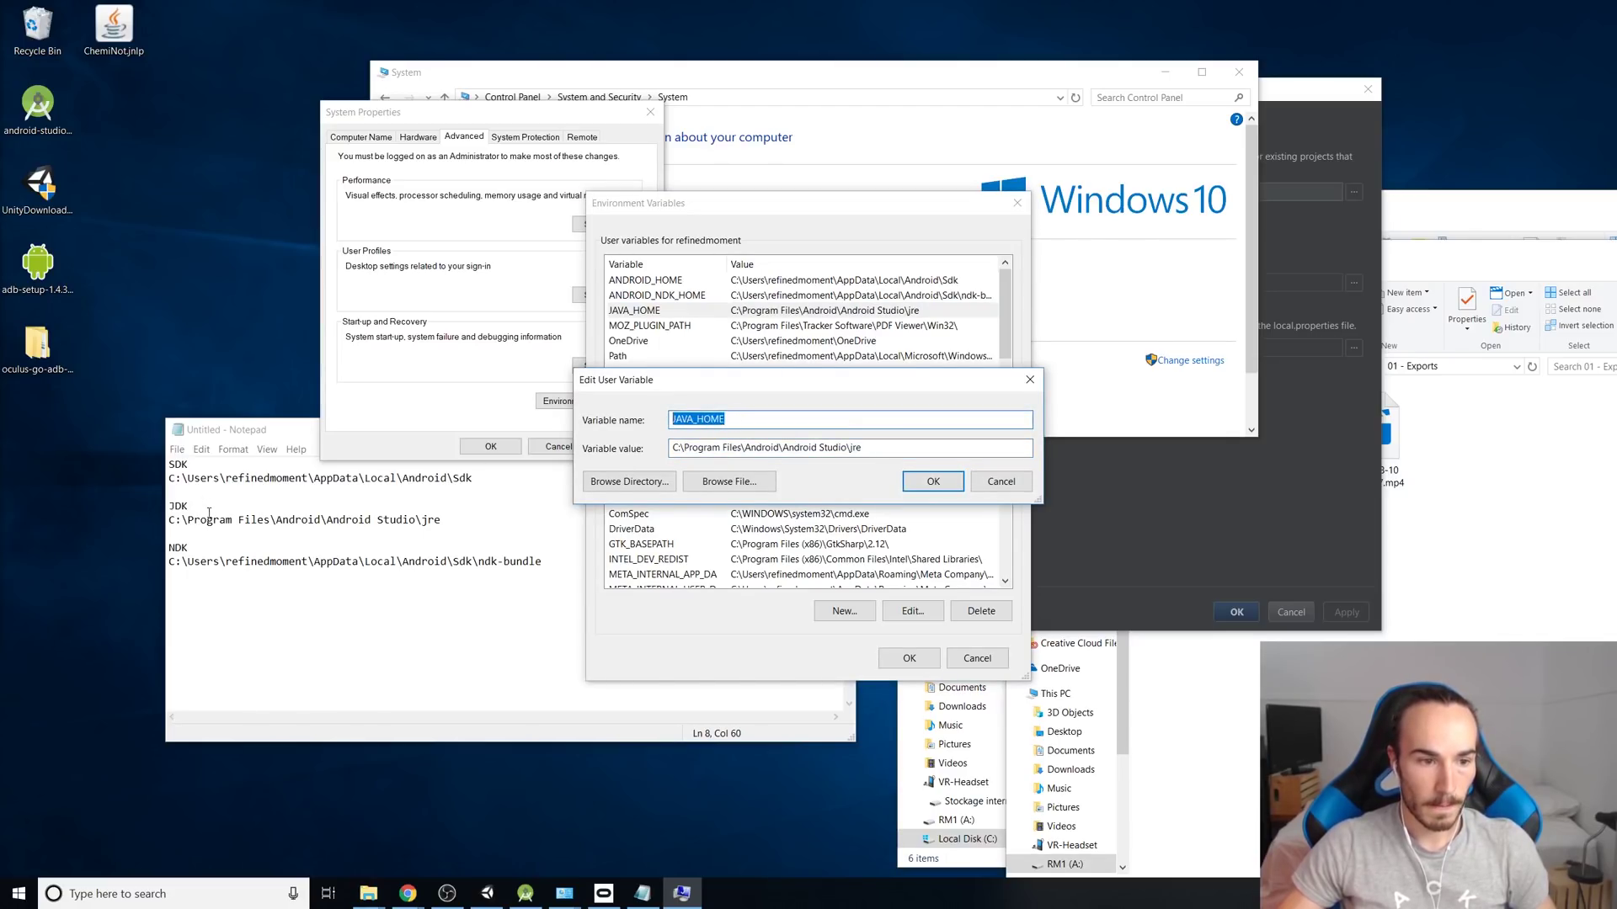
click(337, 517)
drag(441, 520, 169, 519)
key(ctrl+c)
click(807, 389)
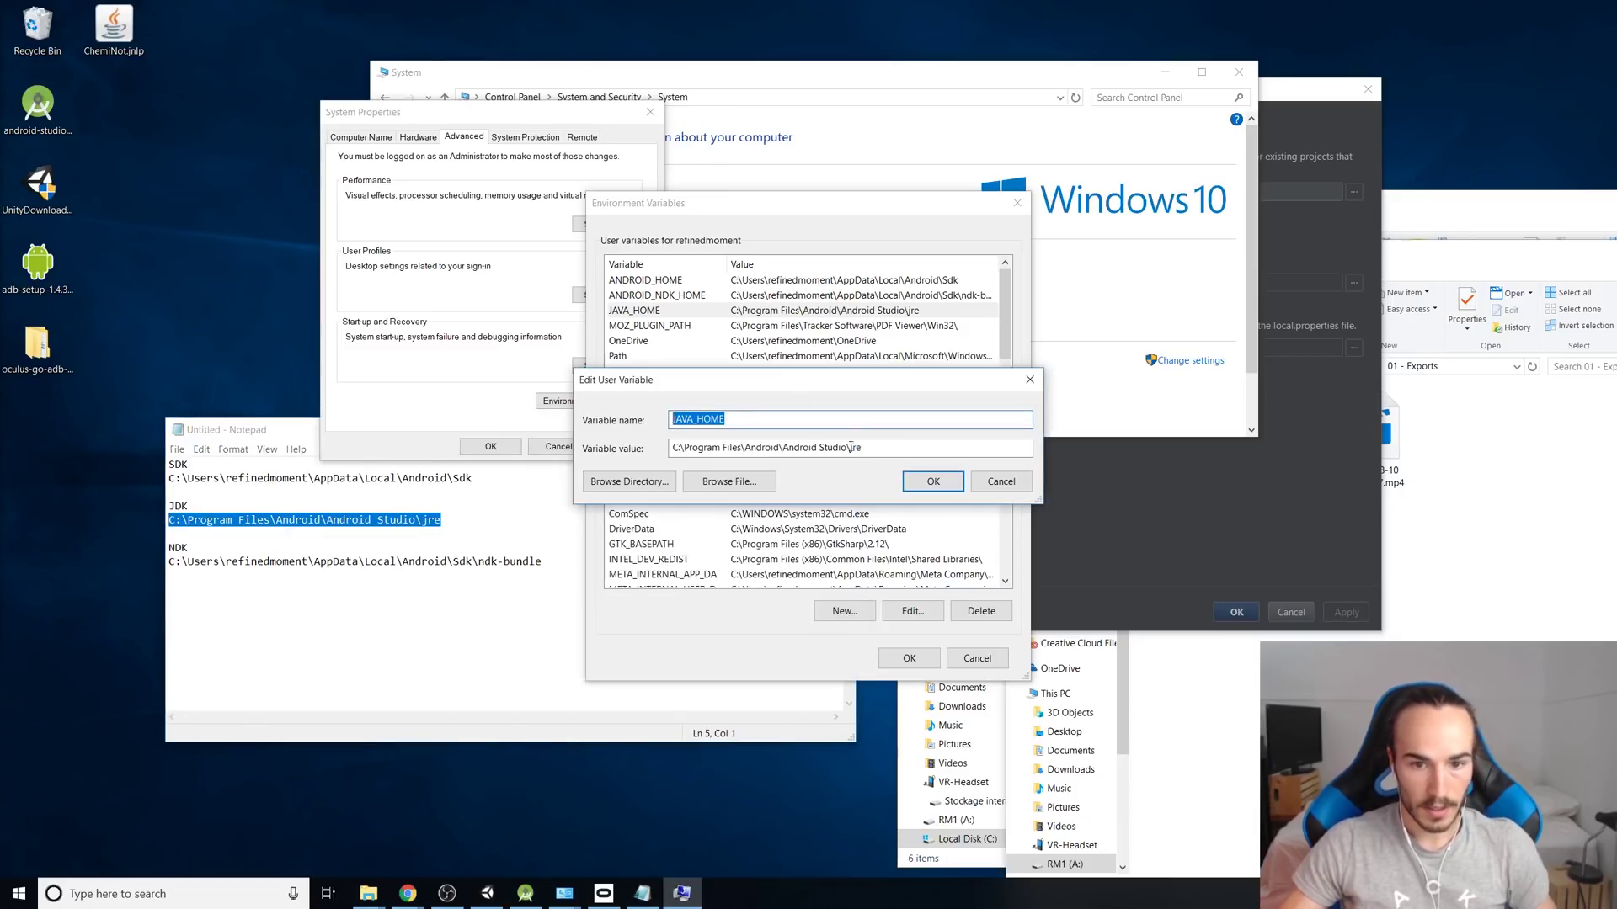
key(Tab)
key(ctrl+v)
click(917, 482)
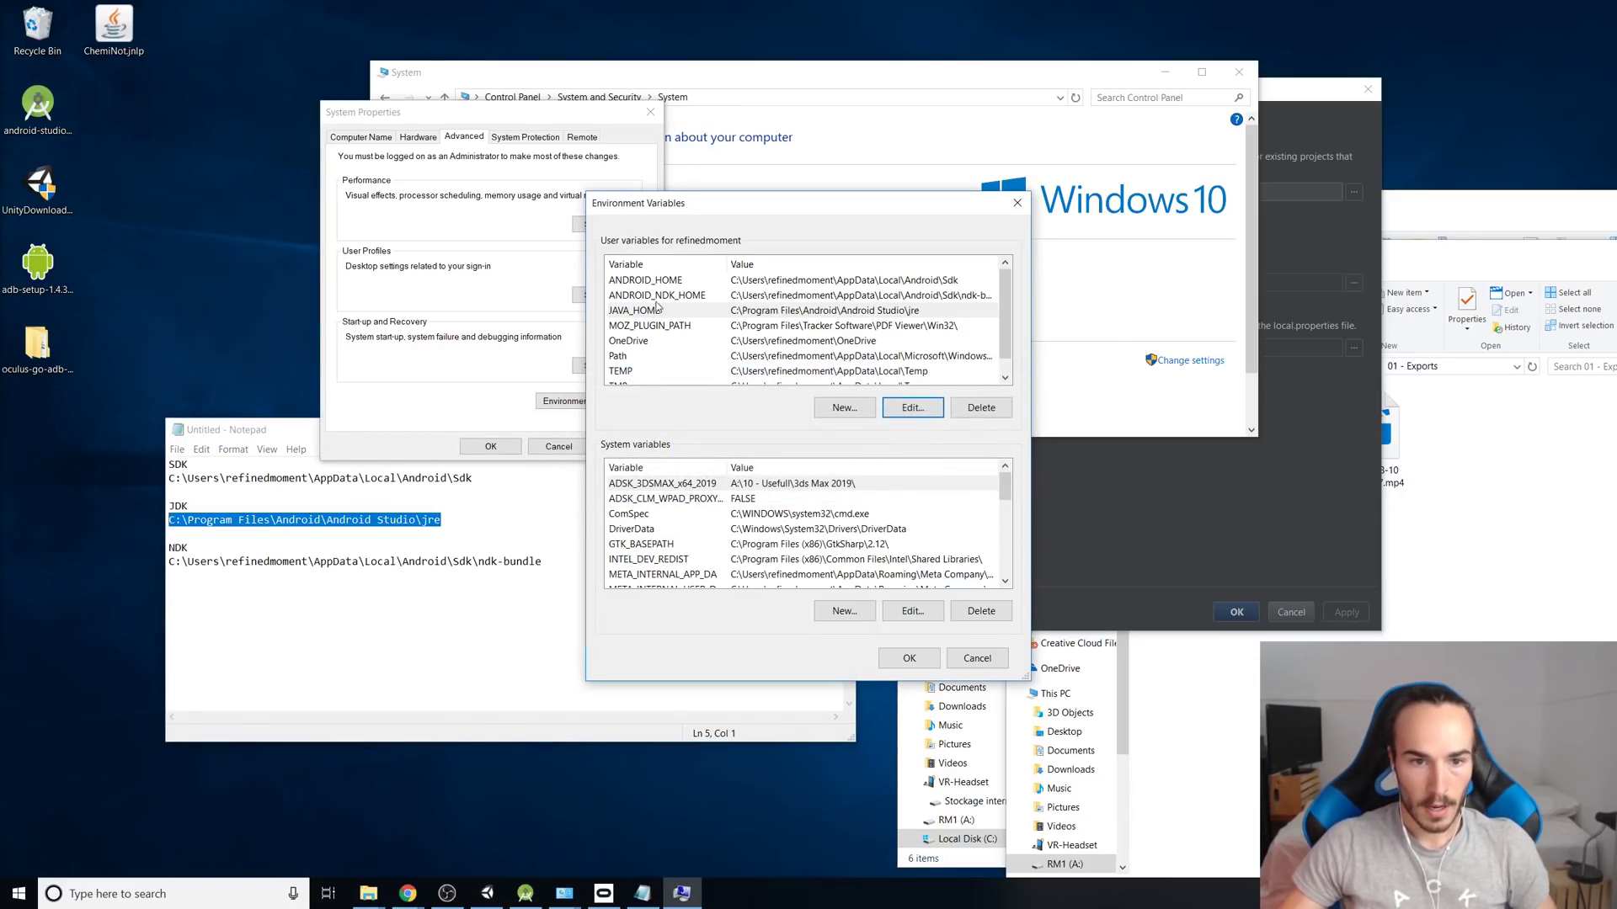
Set ANDROID_NDK_HOME to the ndk-bundle path from the notes
double_click(838, 295)
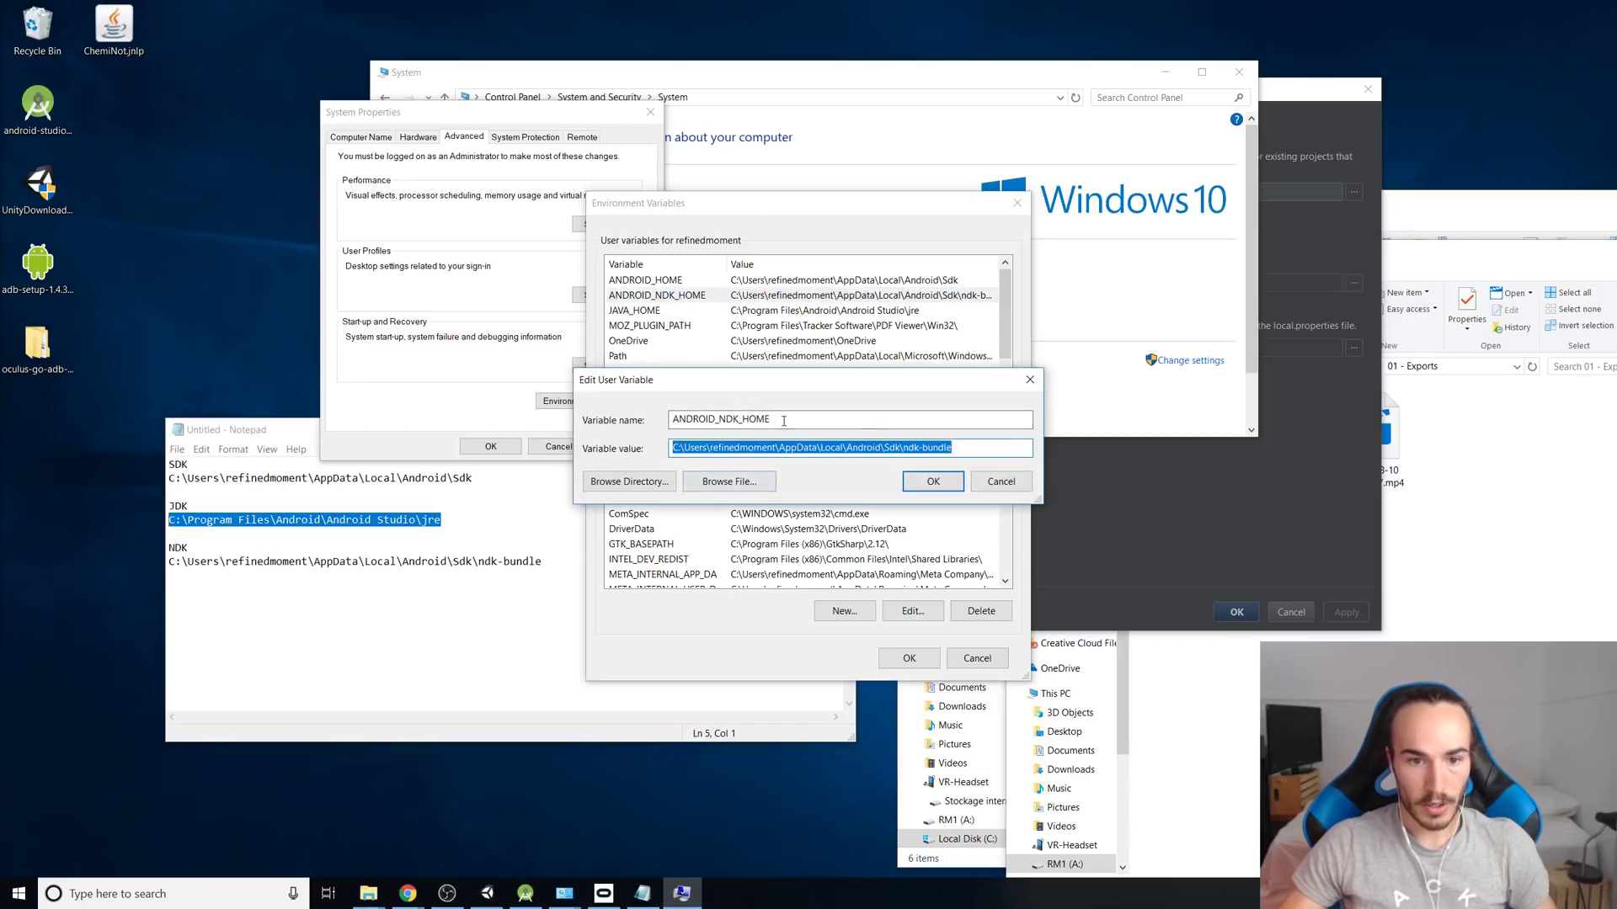
click(685, 418)
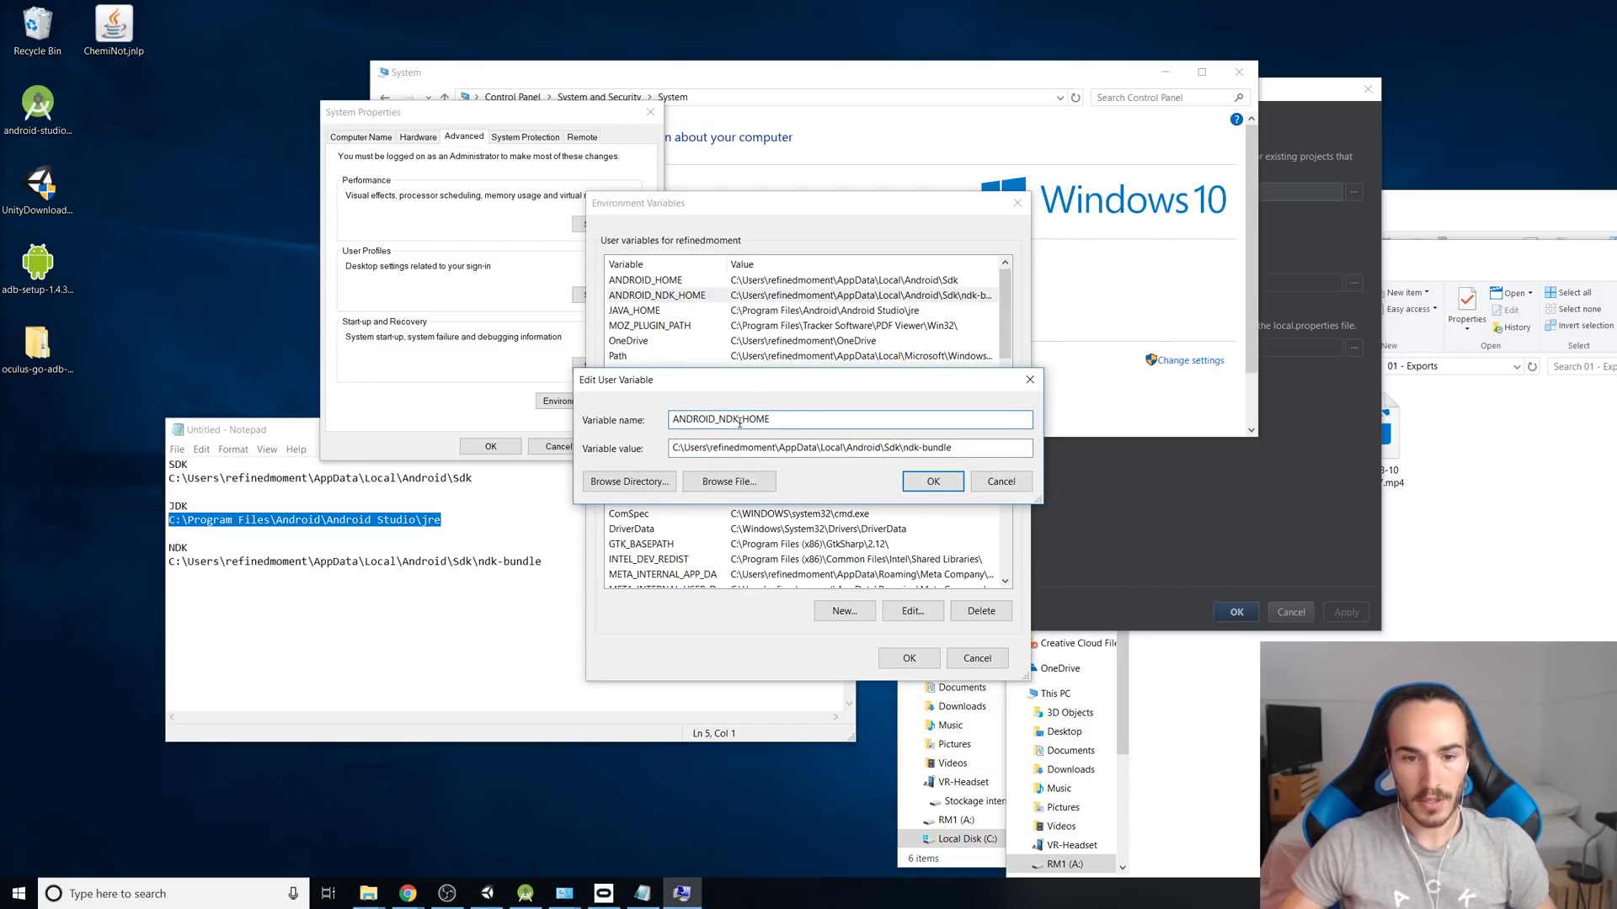
drag(769, 419, 672, 419)
click(724, 419)
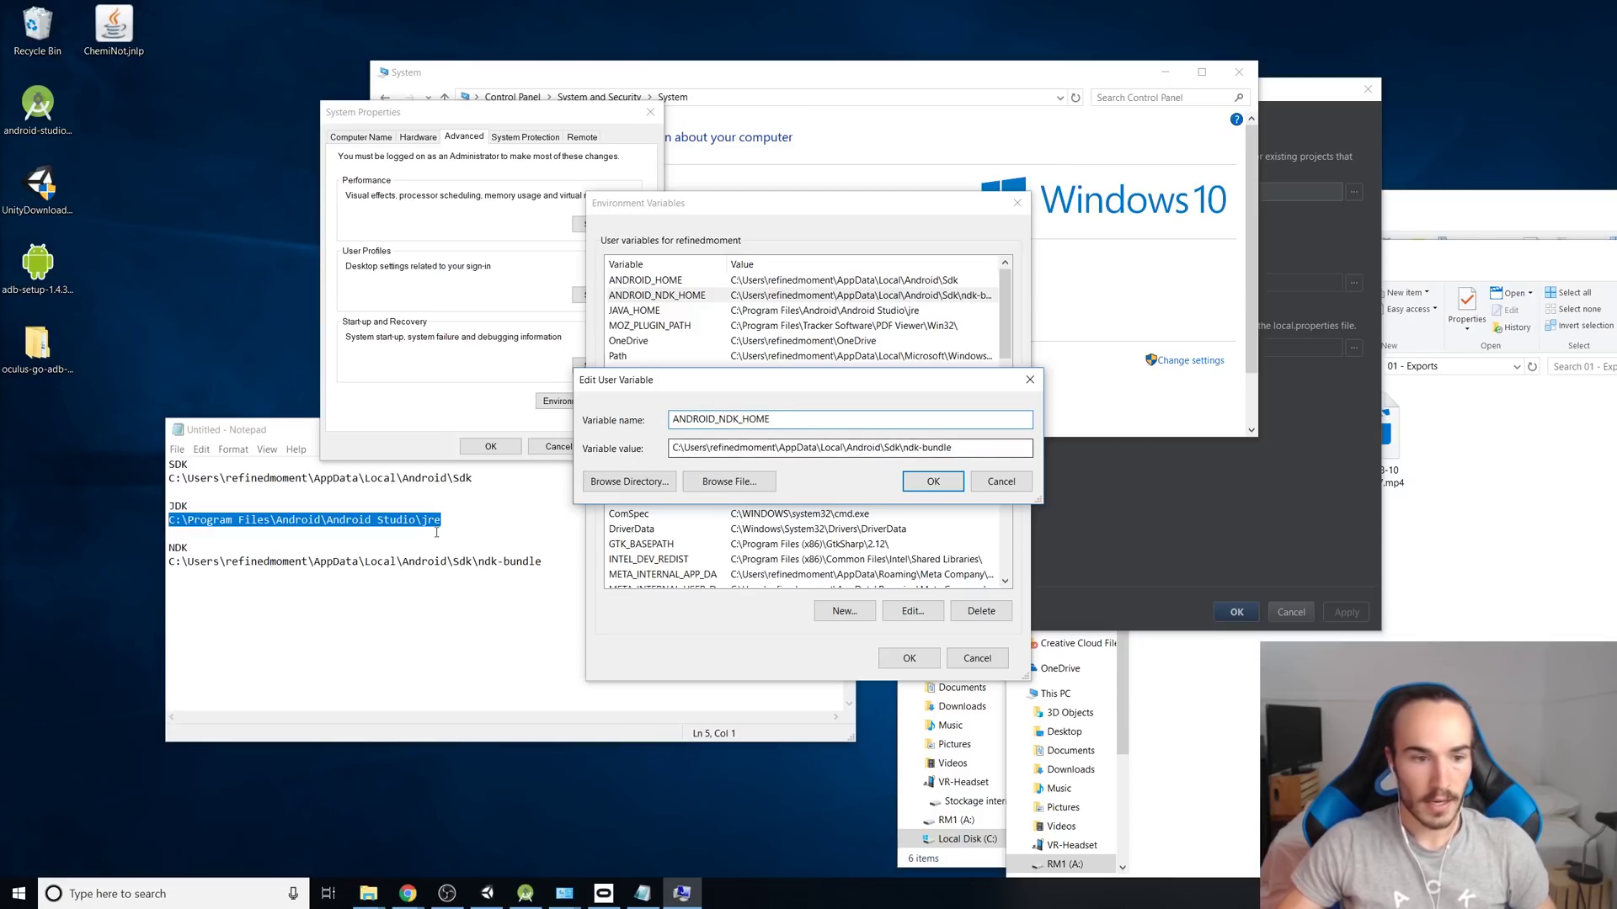
drag(541, 562, 186, 562)
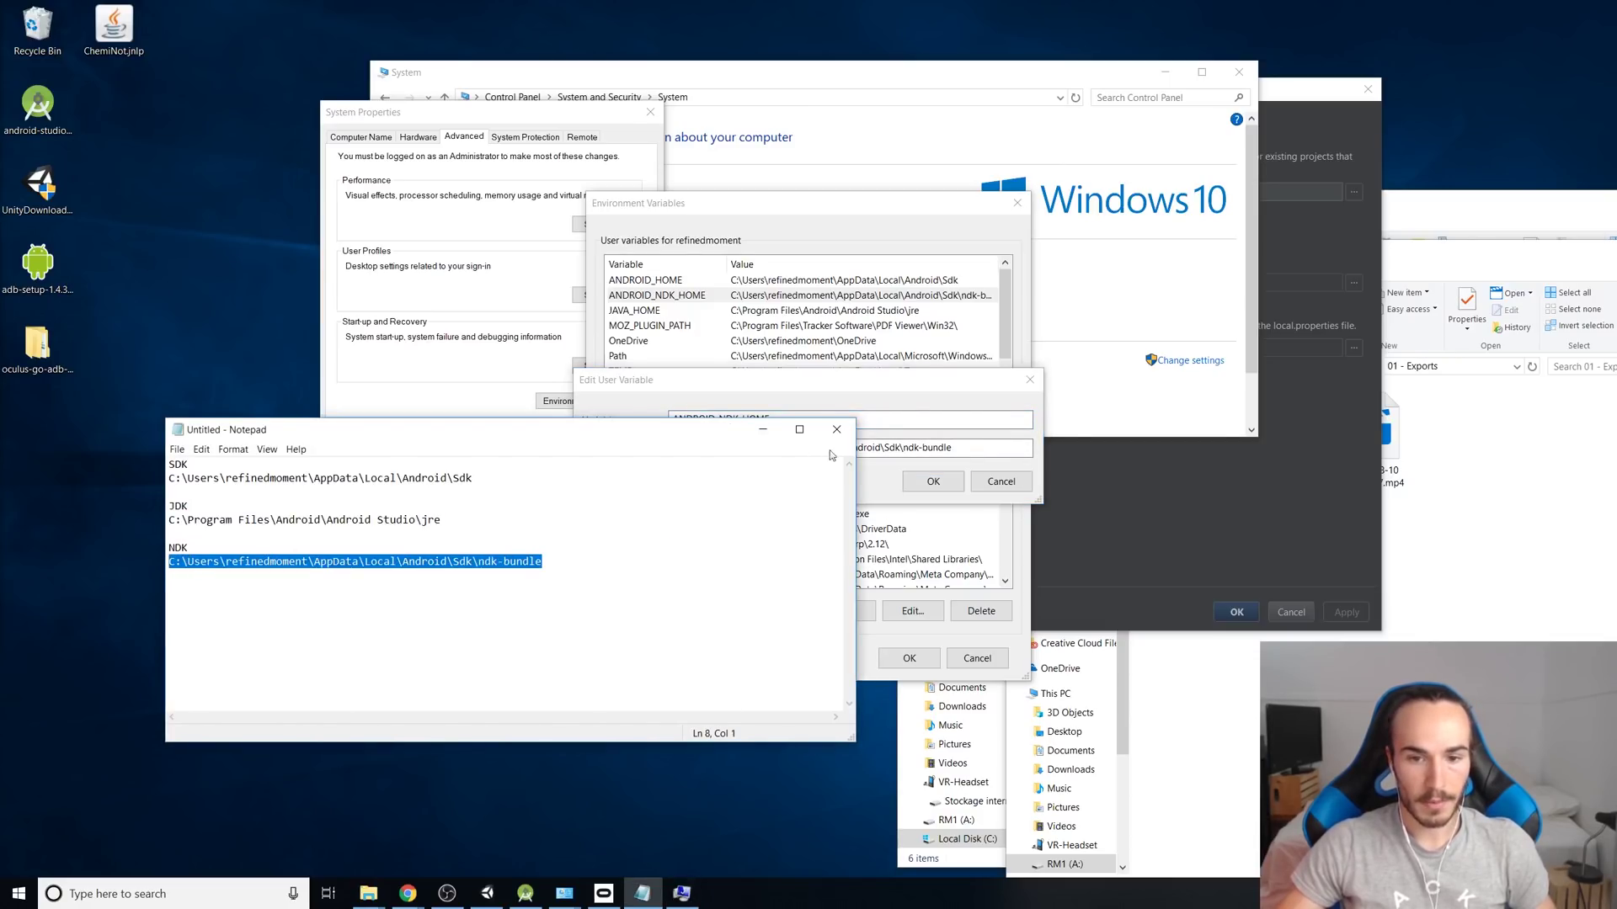
click(927, 447)
key(ctrl+a)
key(ctrl+v)
click(933, 481)
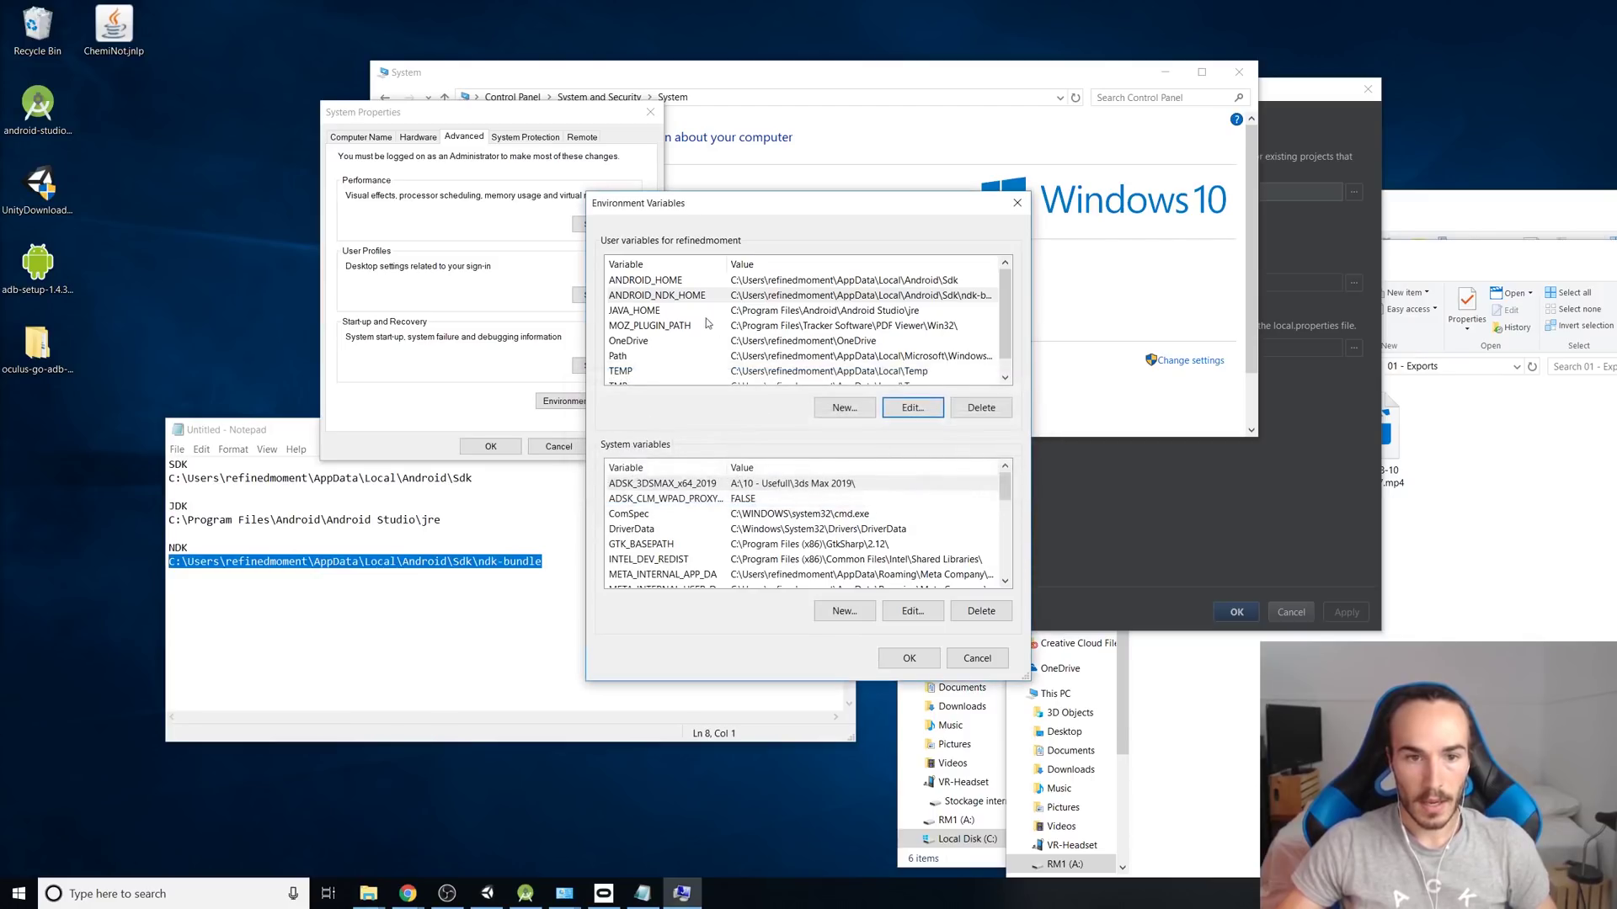
Set ANDROID_HOME to the noted SDK path and close Environment Variables with OK
click(631, 283)
click(901, 408)
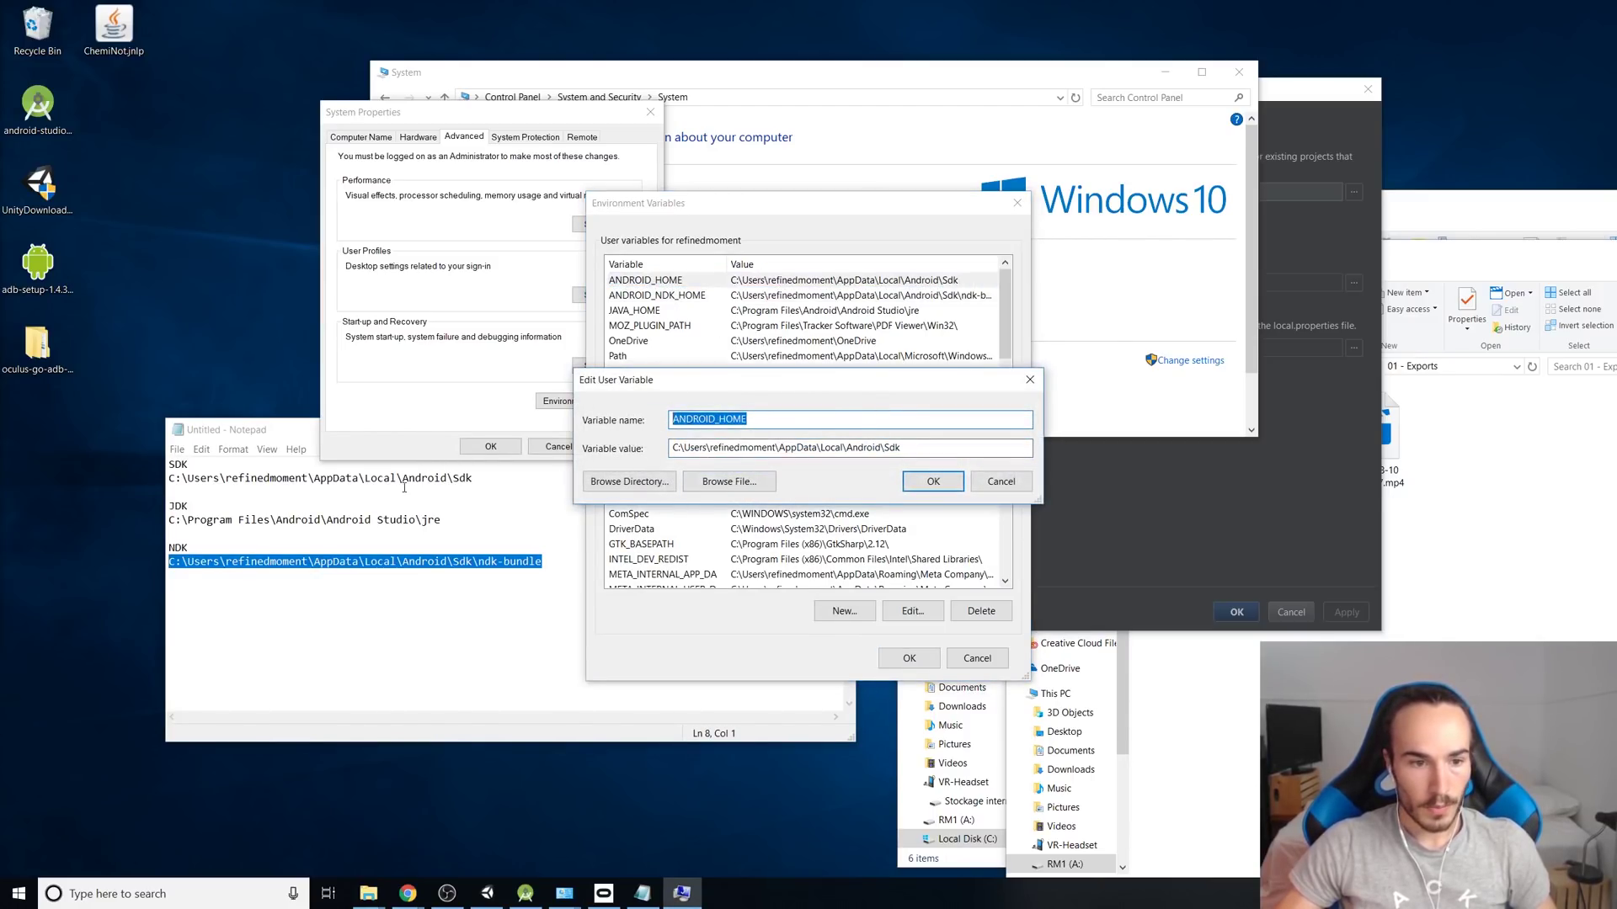
click(476, 477)
drag(476, 477, 167, 477)
key(ctrl+c)
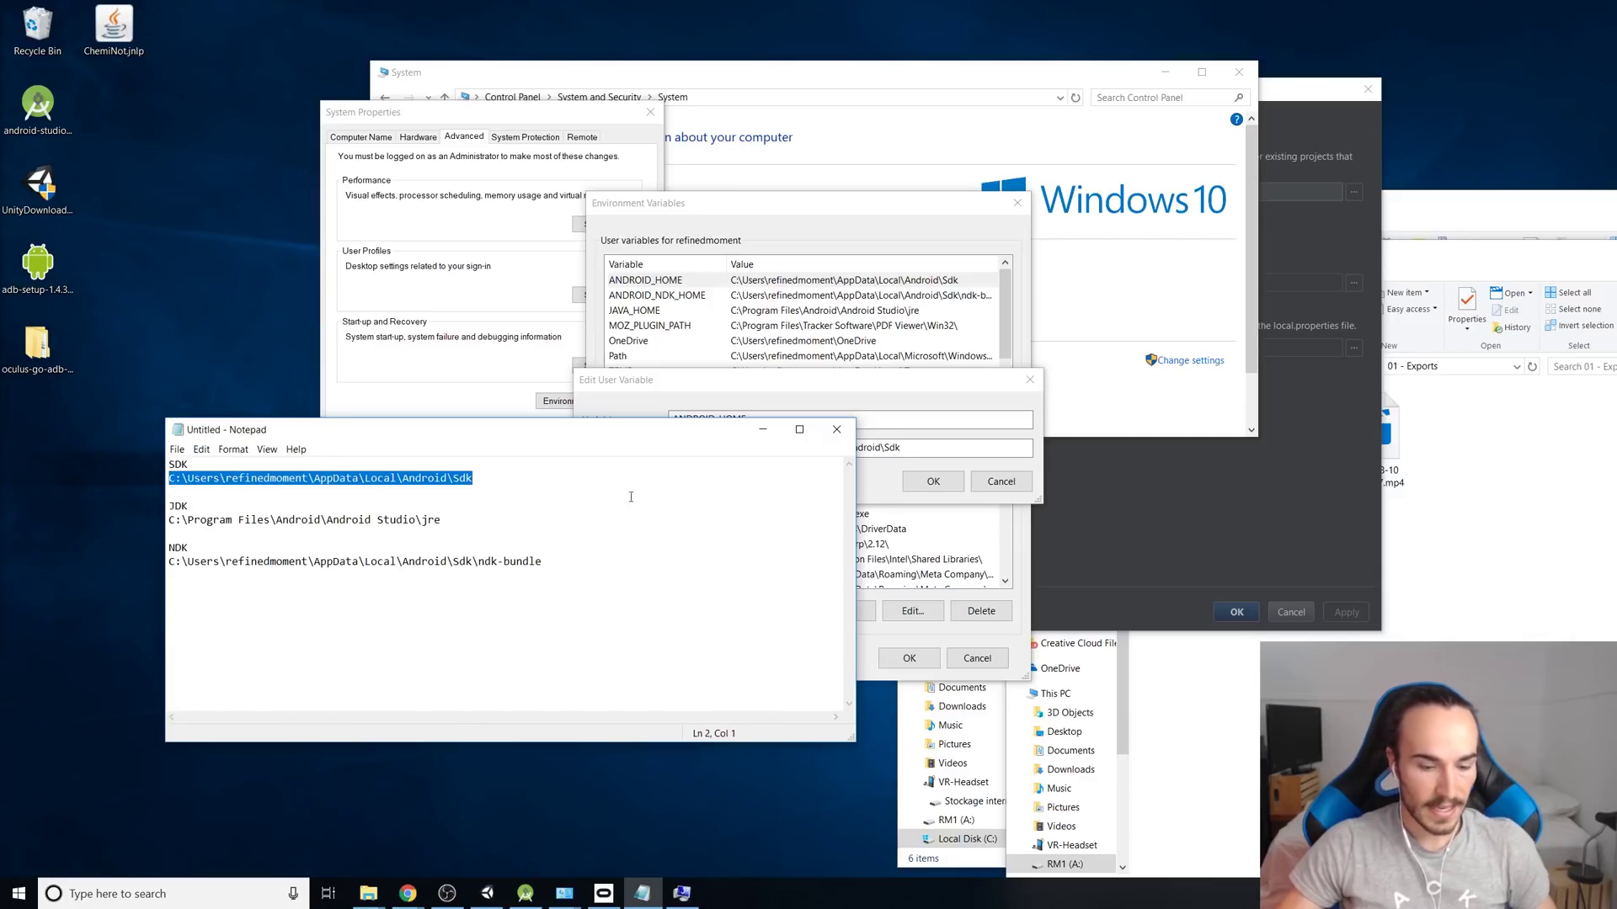
click(937, 451)
drag(914, 447, 629, 455)
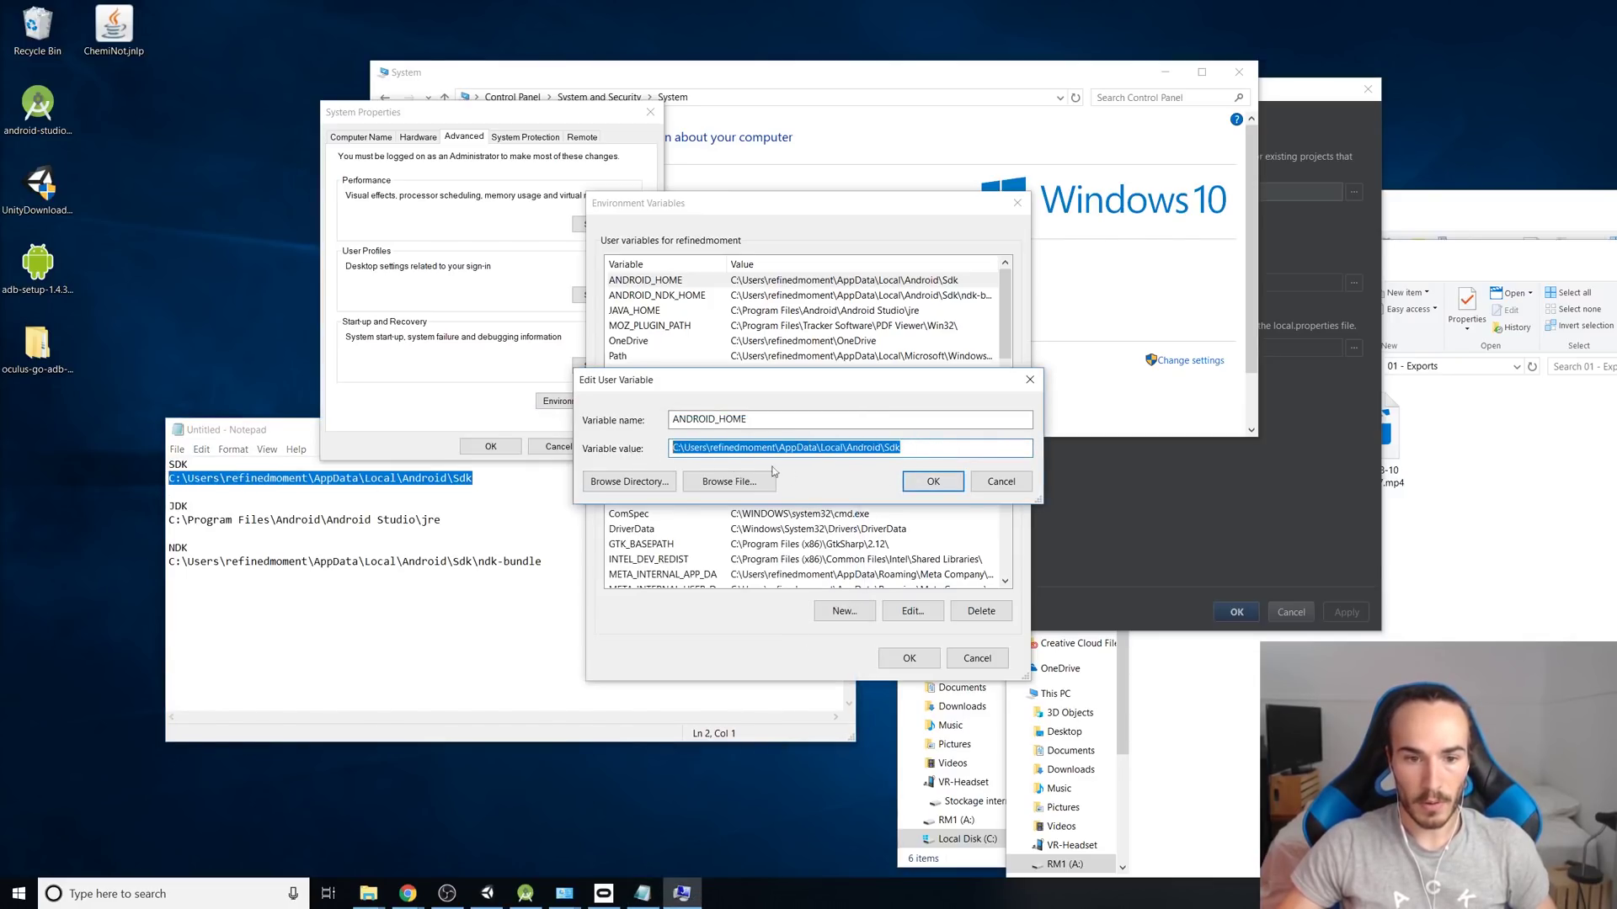
key(ctrl+v)
click(926, 483)
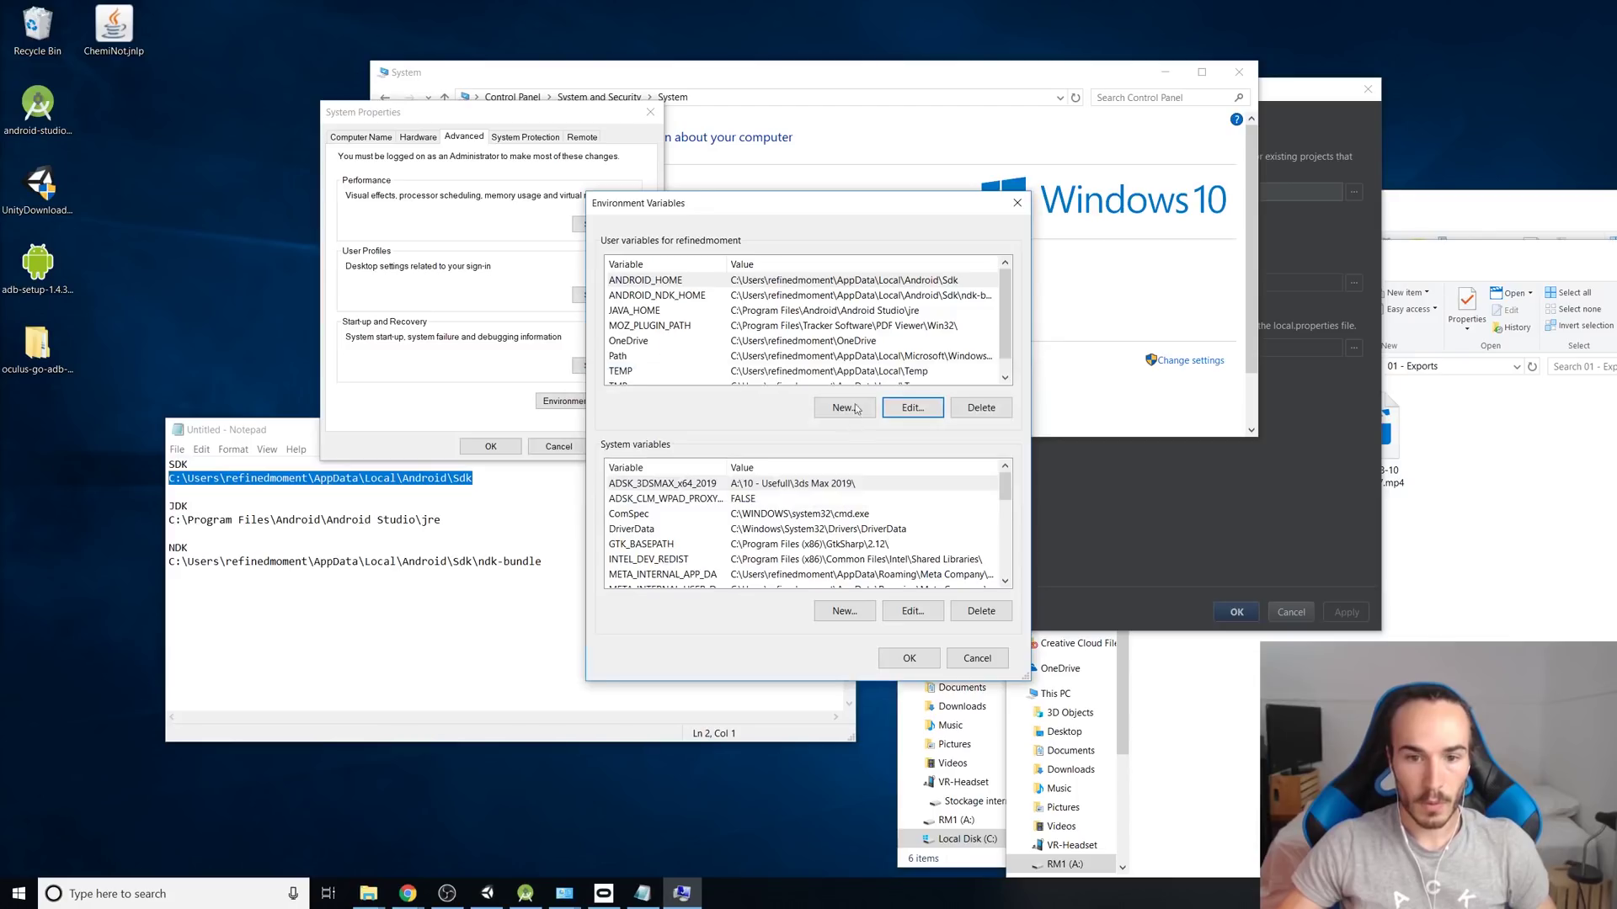
click(908, 660)
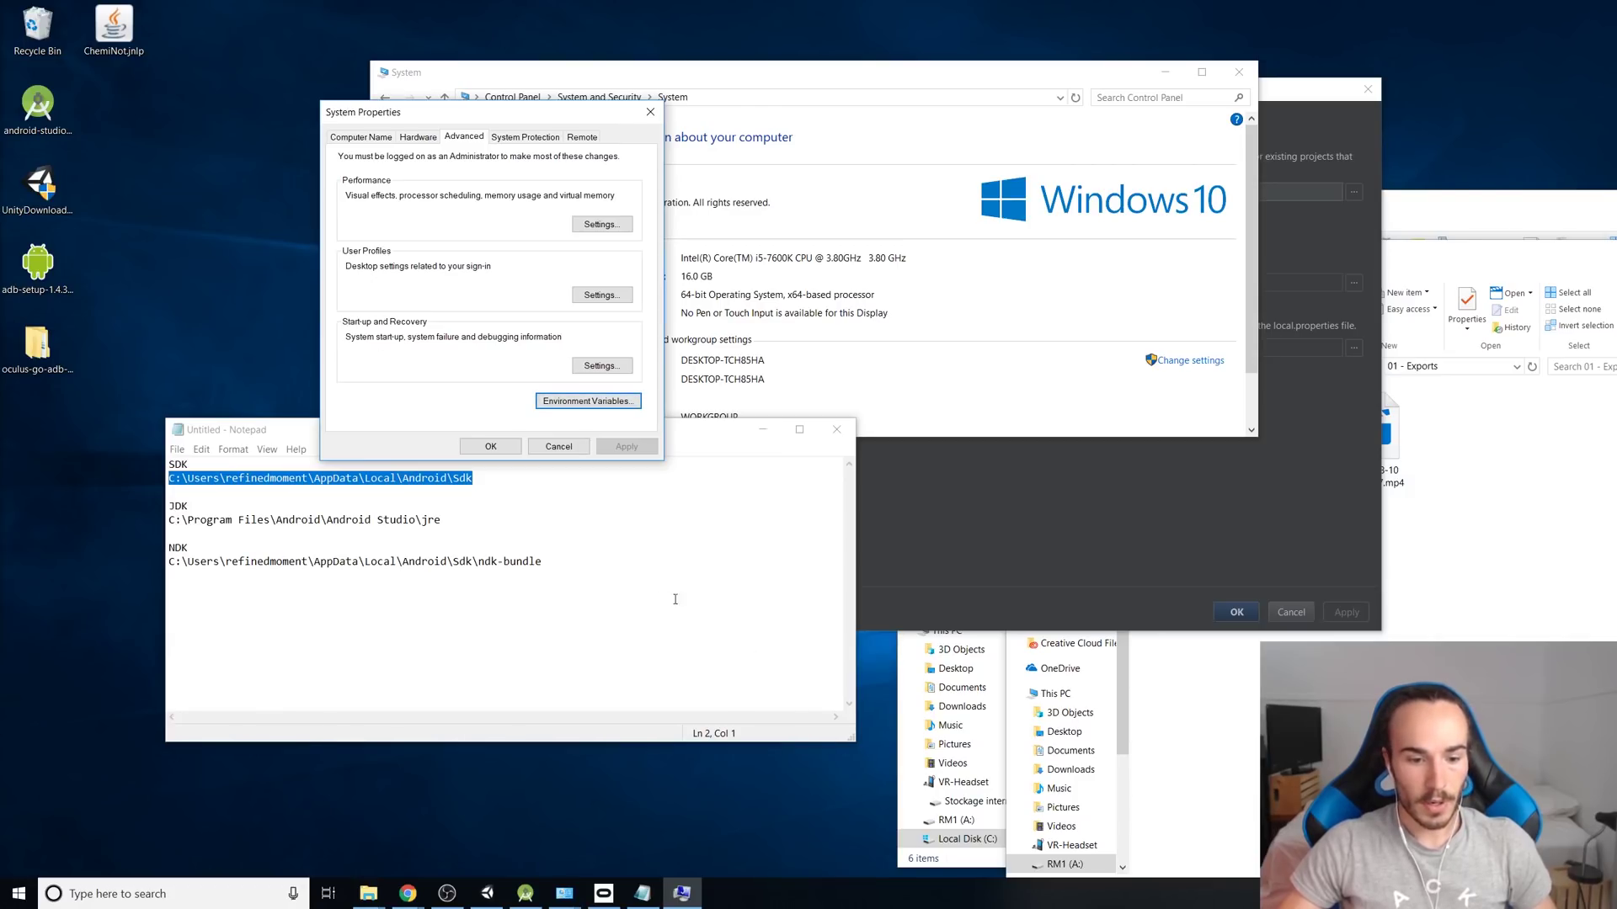
Return to Unity, check the Android target in File > Build Settings, then close it
click(492, 891)
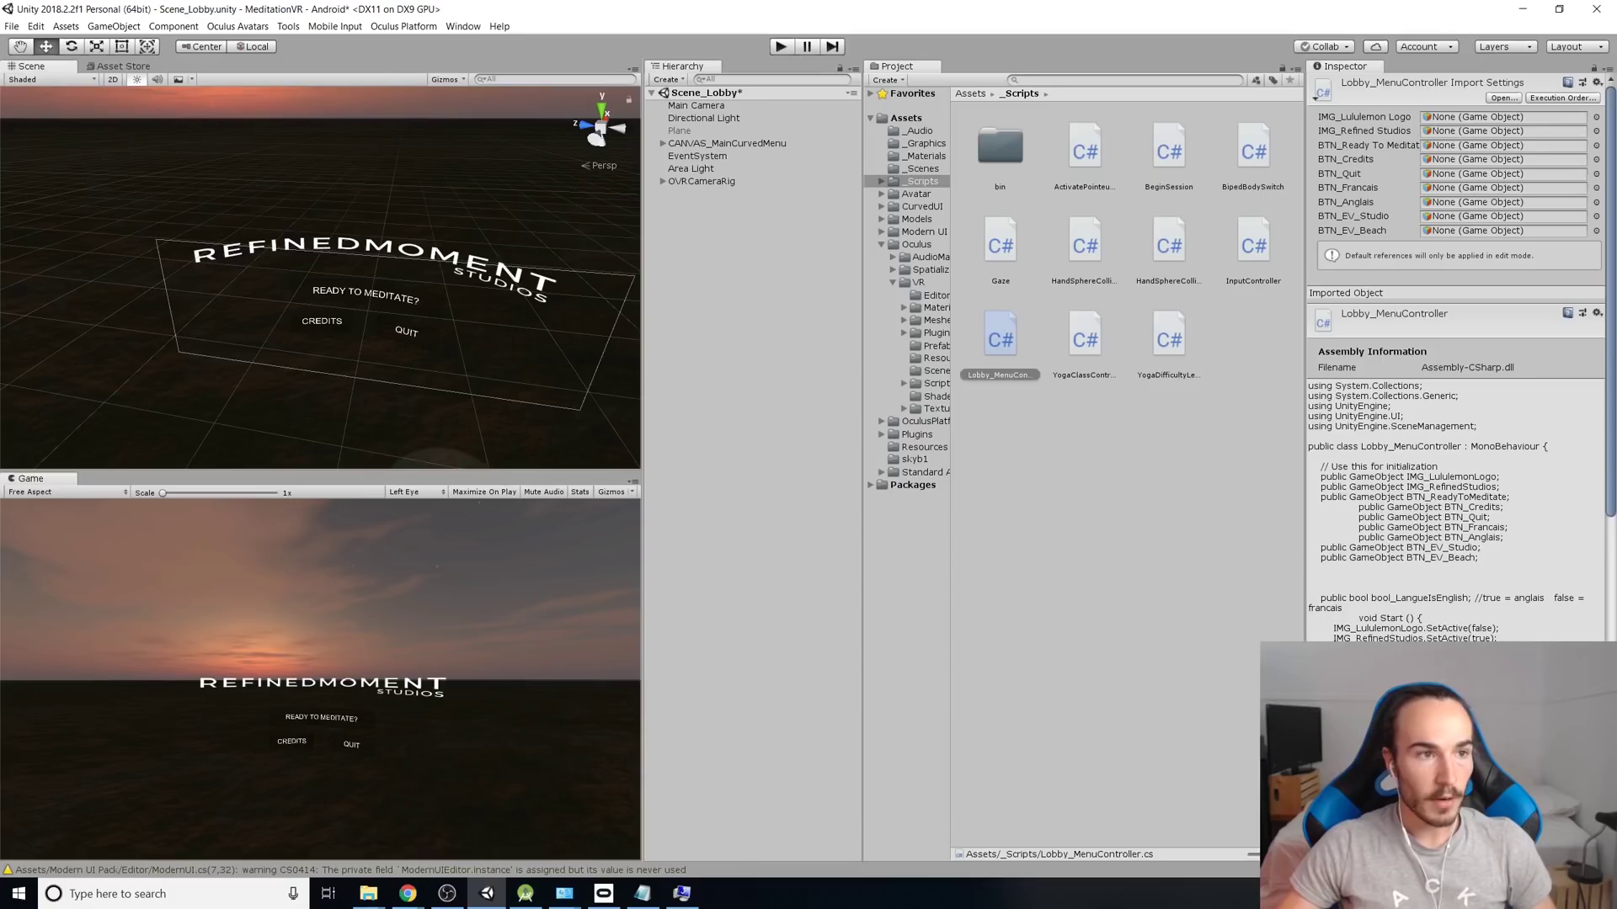
click(11, 28)
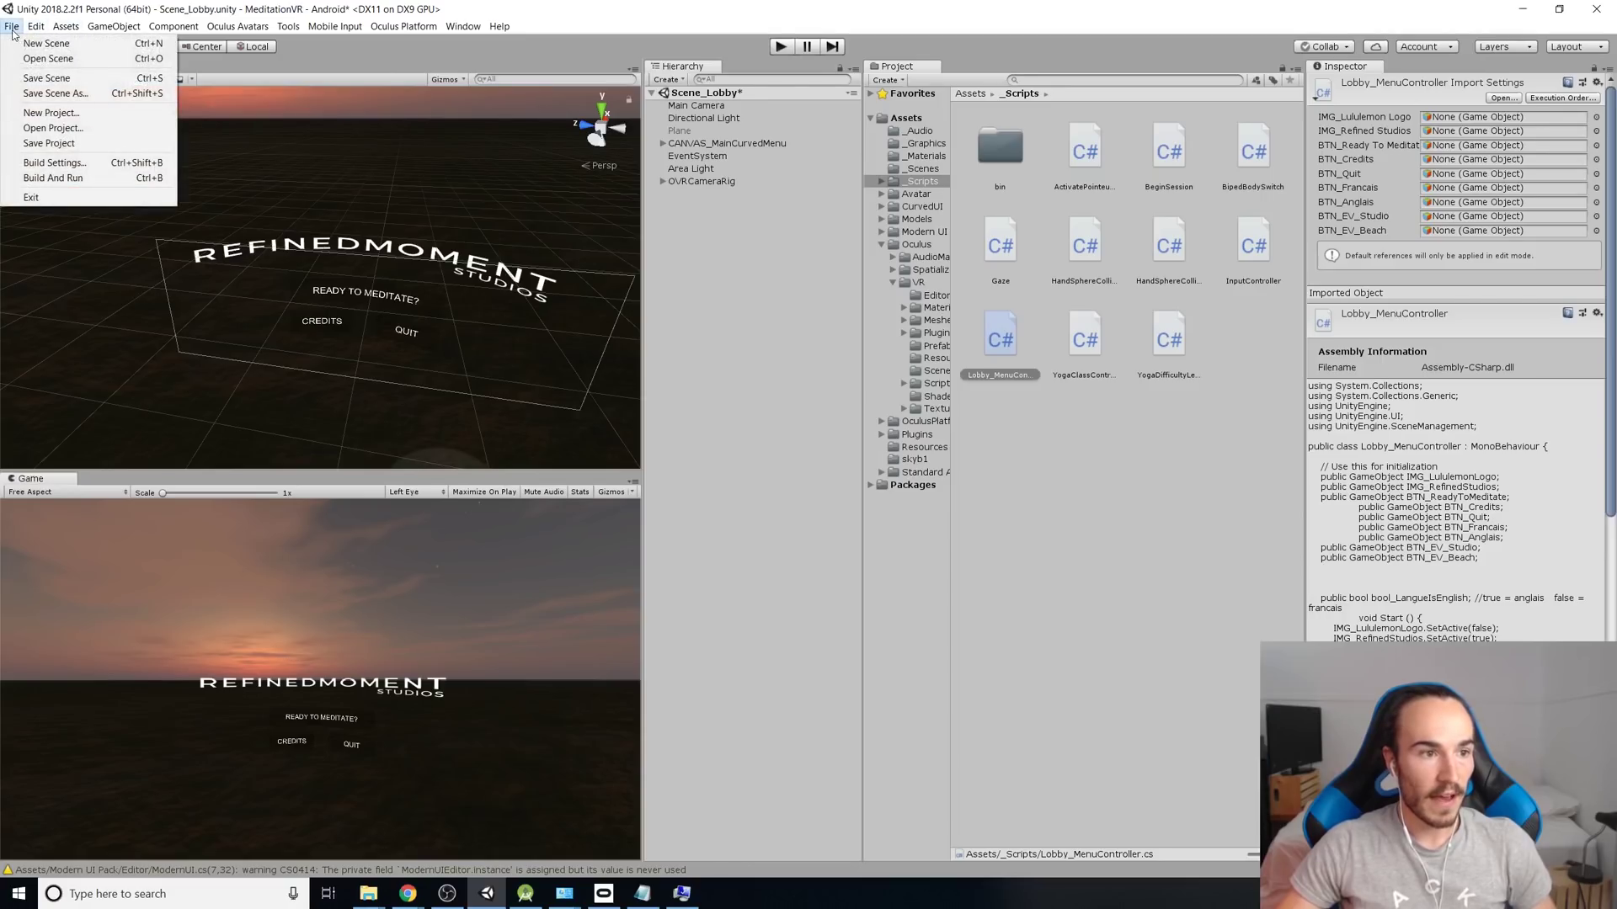
click(62, 165)
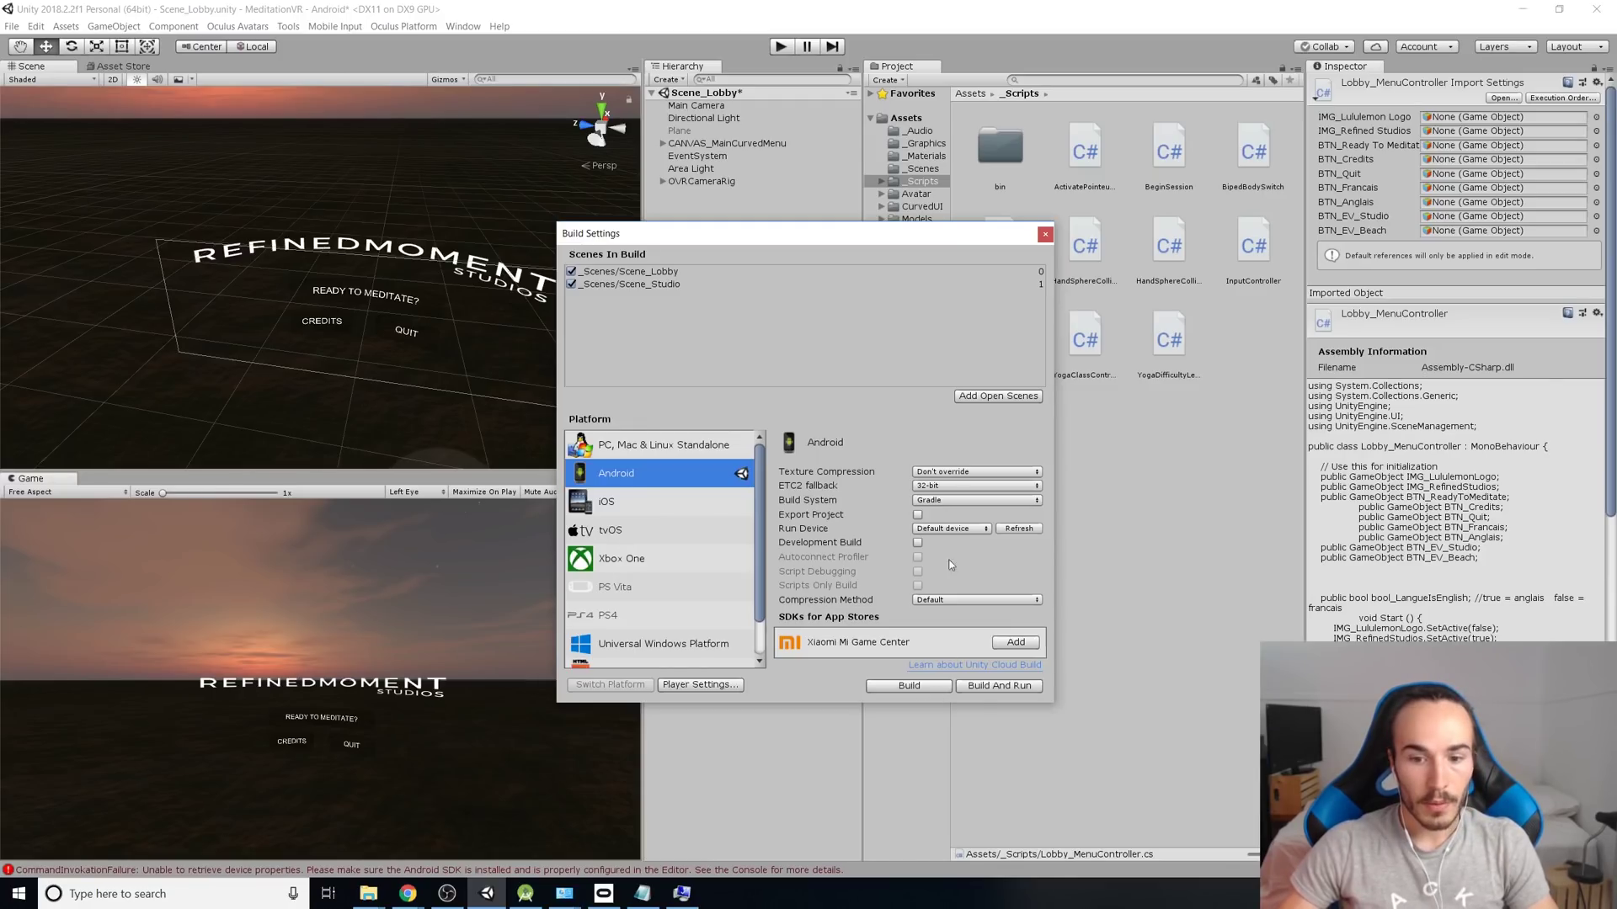
click(1045, 234)
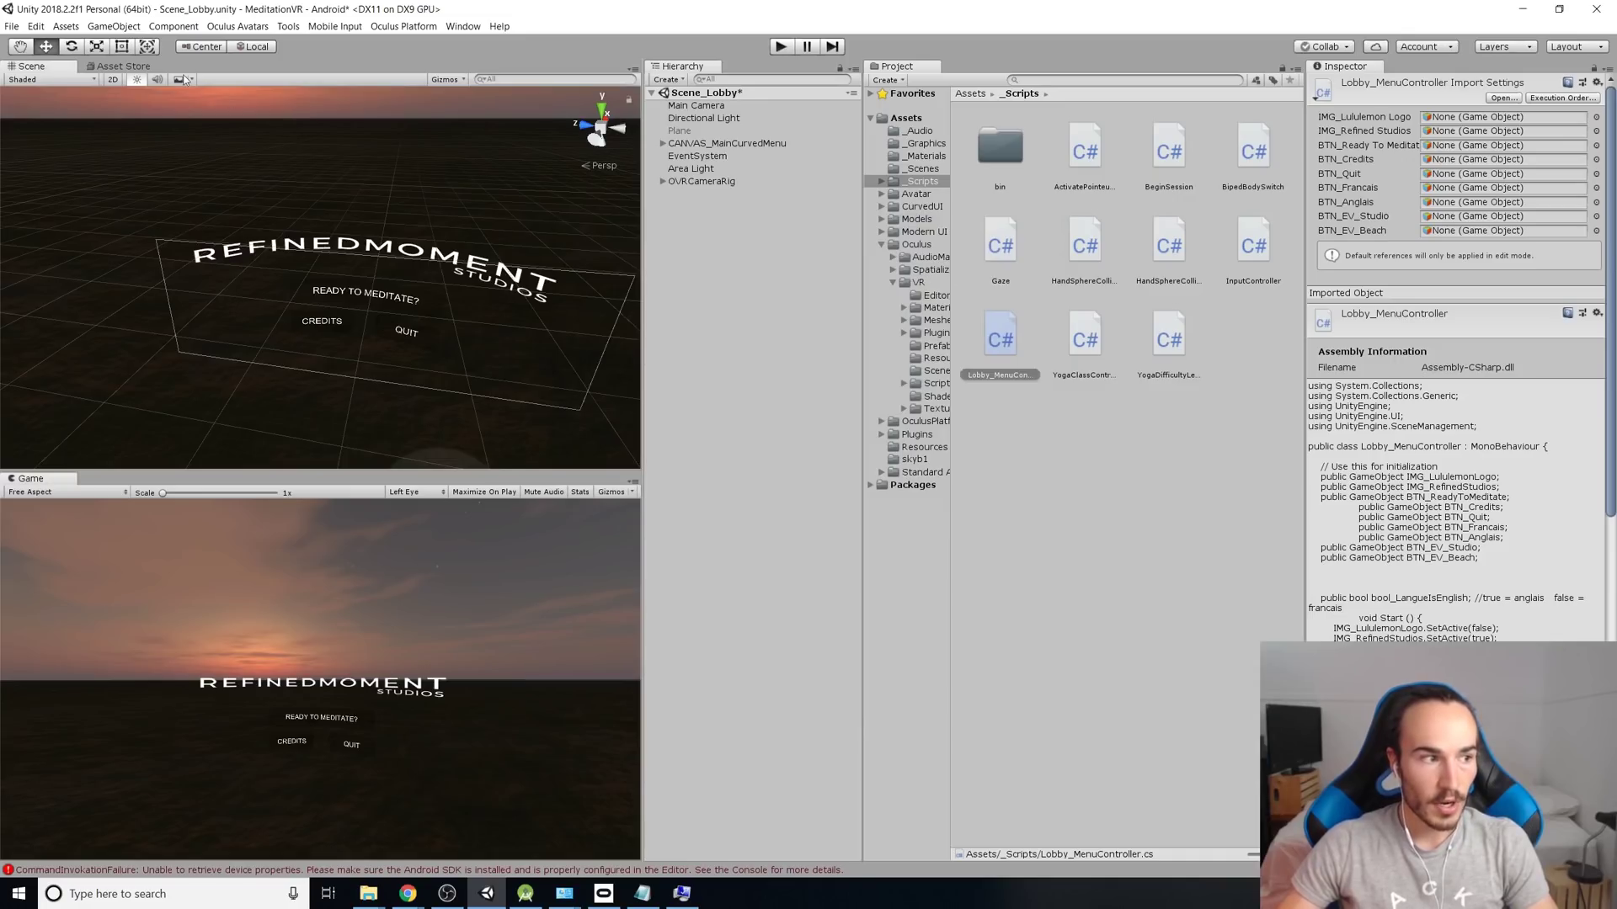
Open Edit > Preferences > External Tools and compare its SDK and NDK paths against the Notepad notes
click(36, 26)
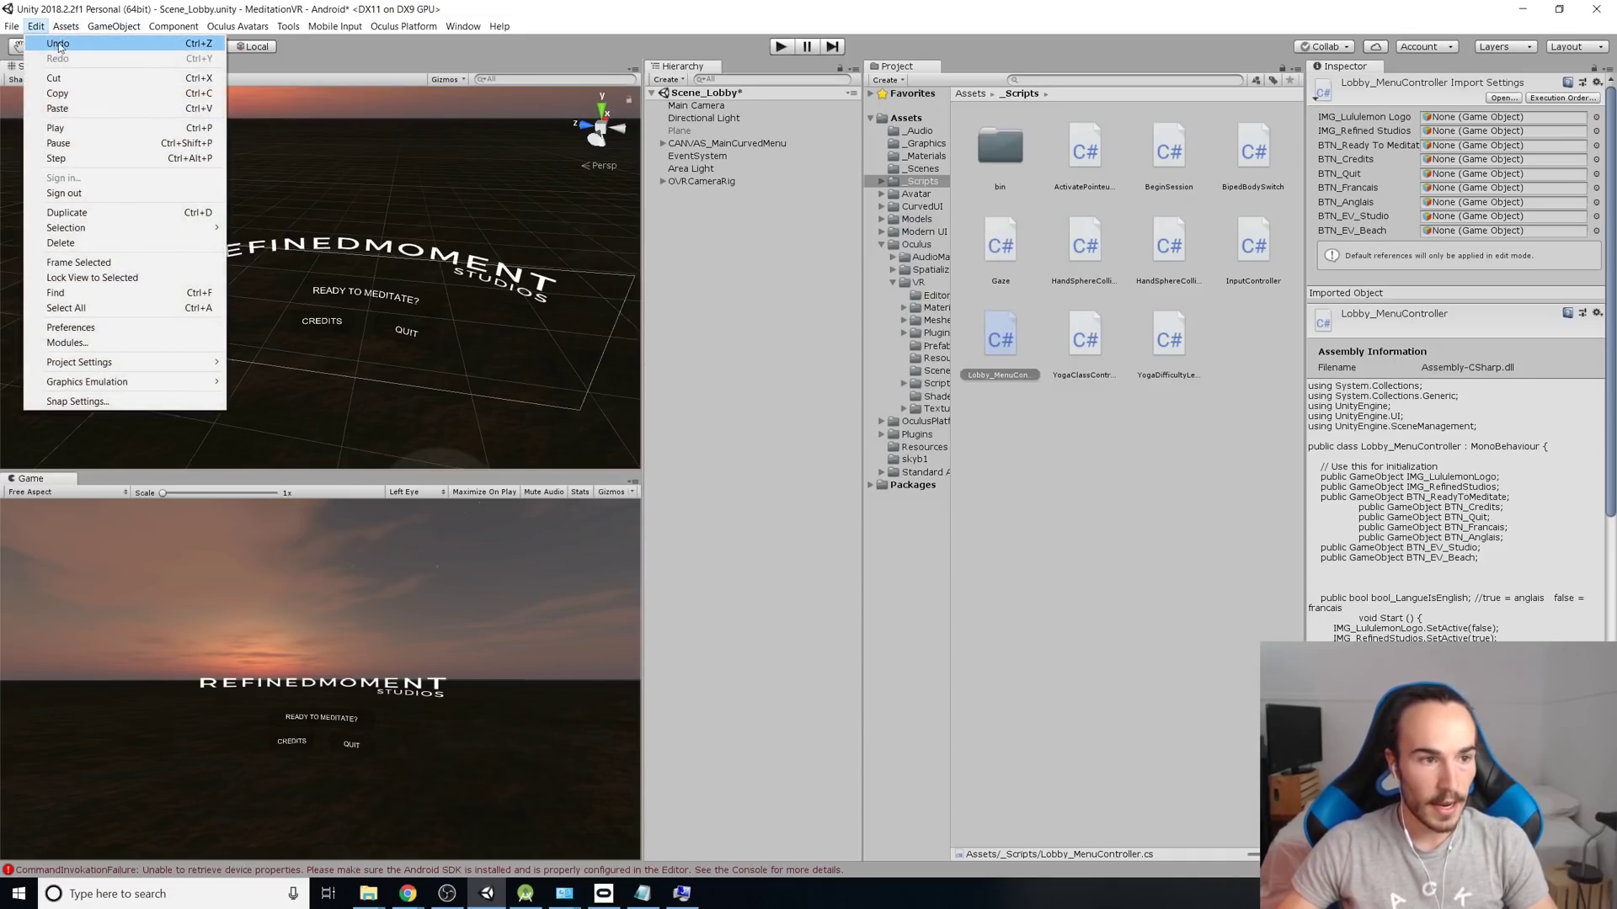
click(127, 327)
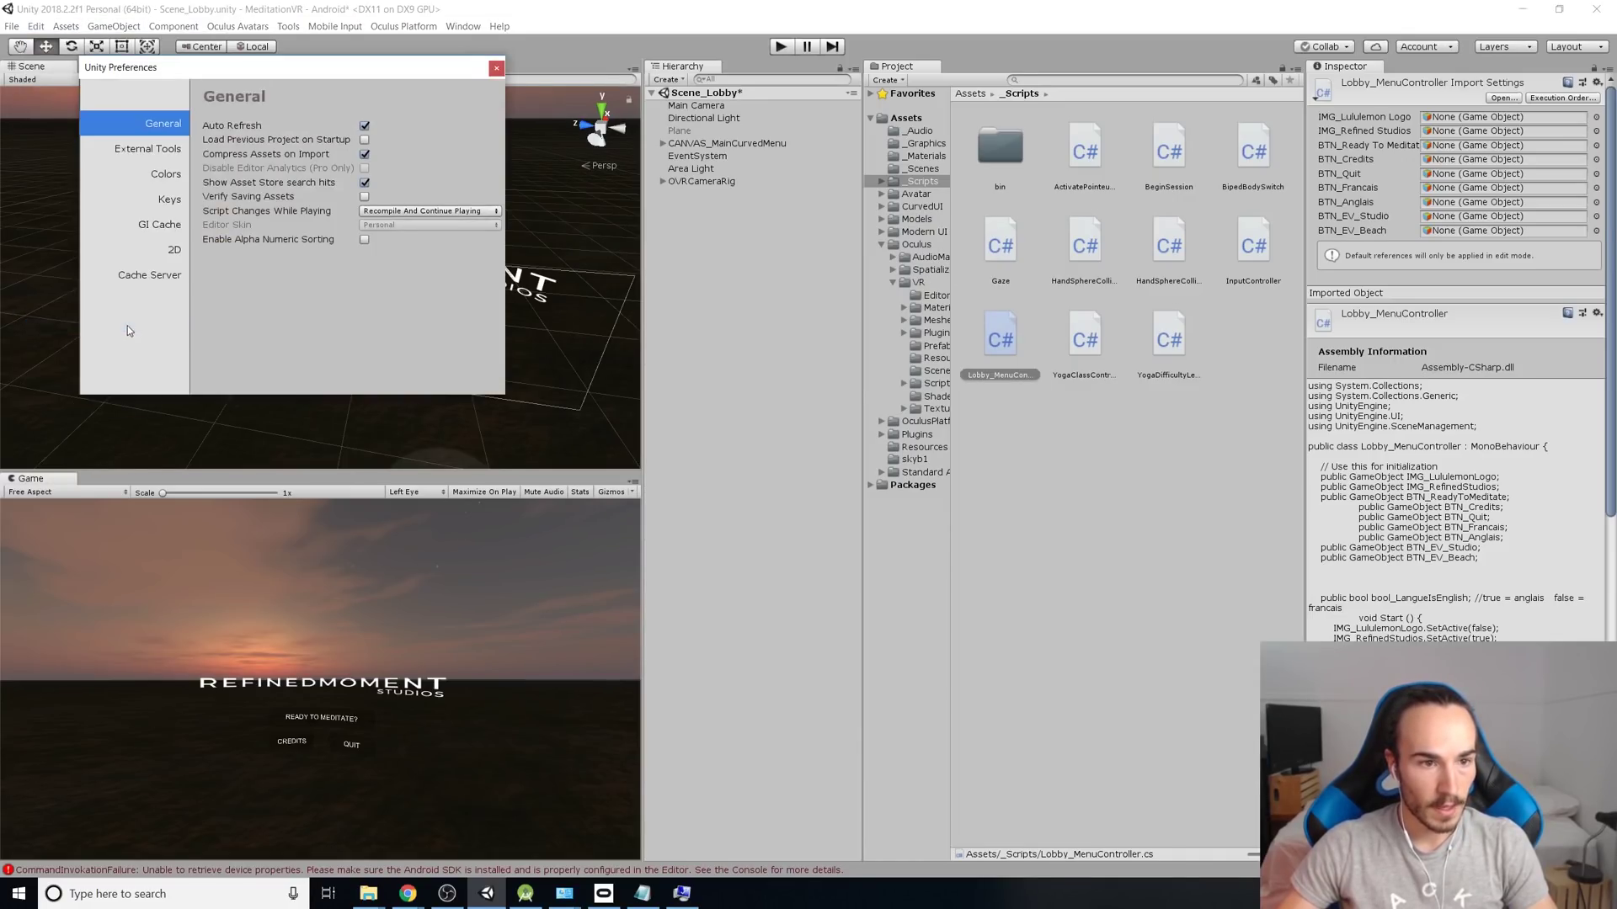
click(134, 152)
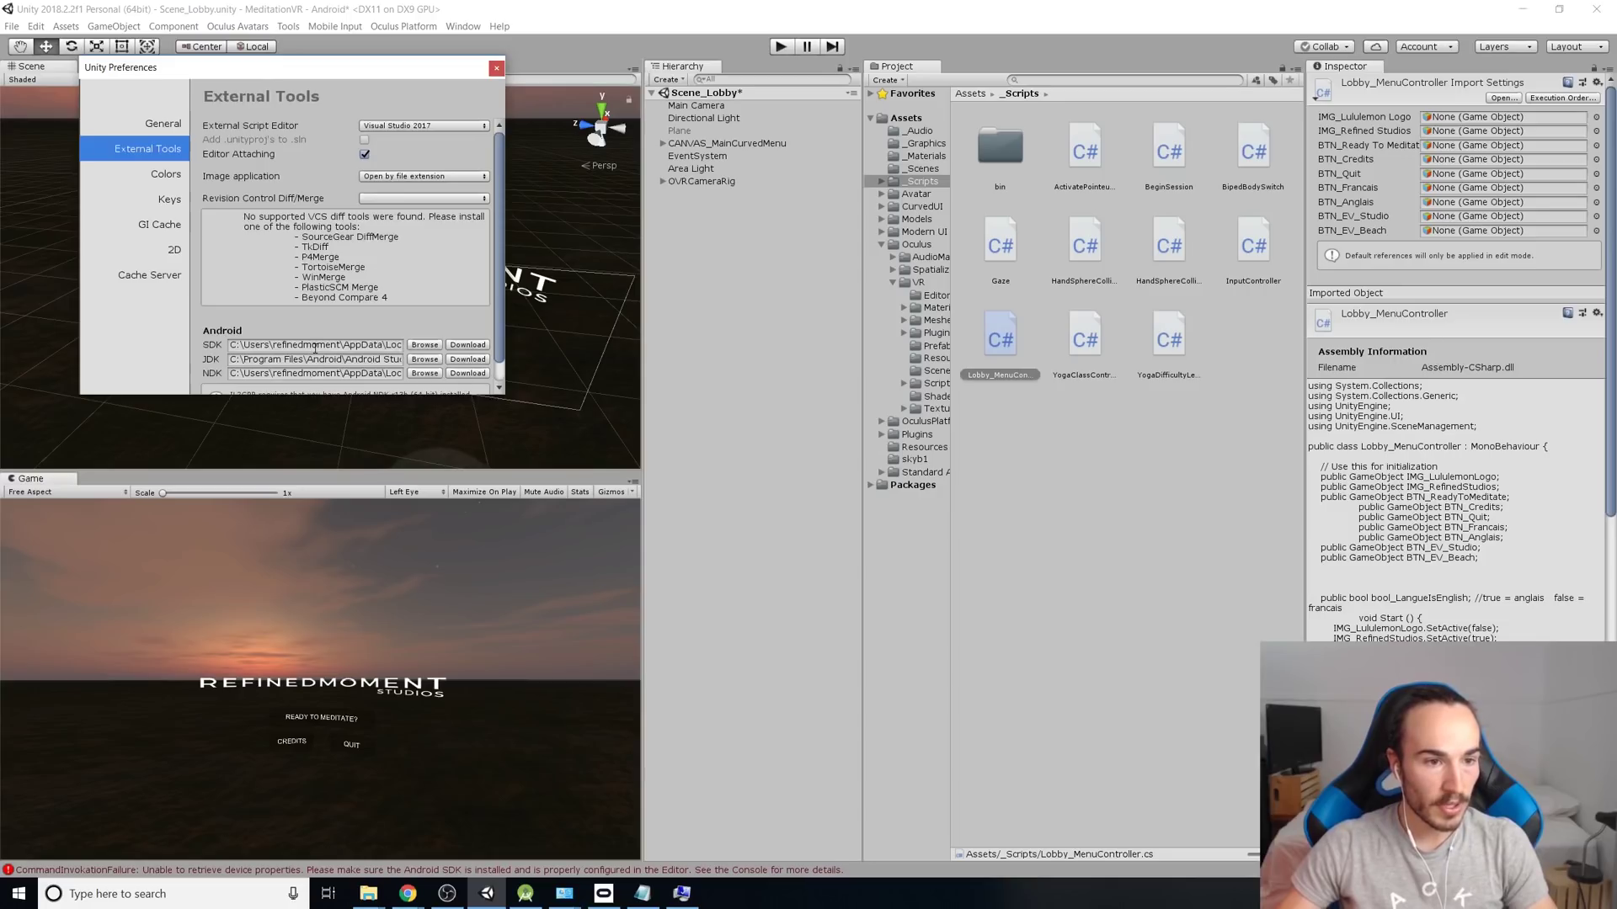
key(alt+Tab)
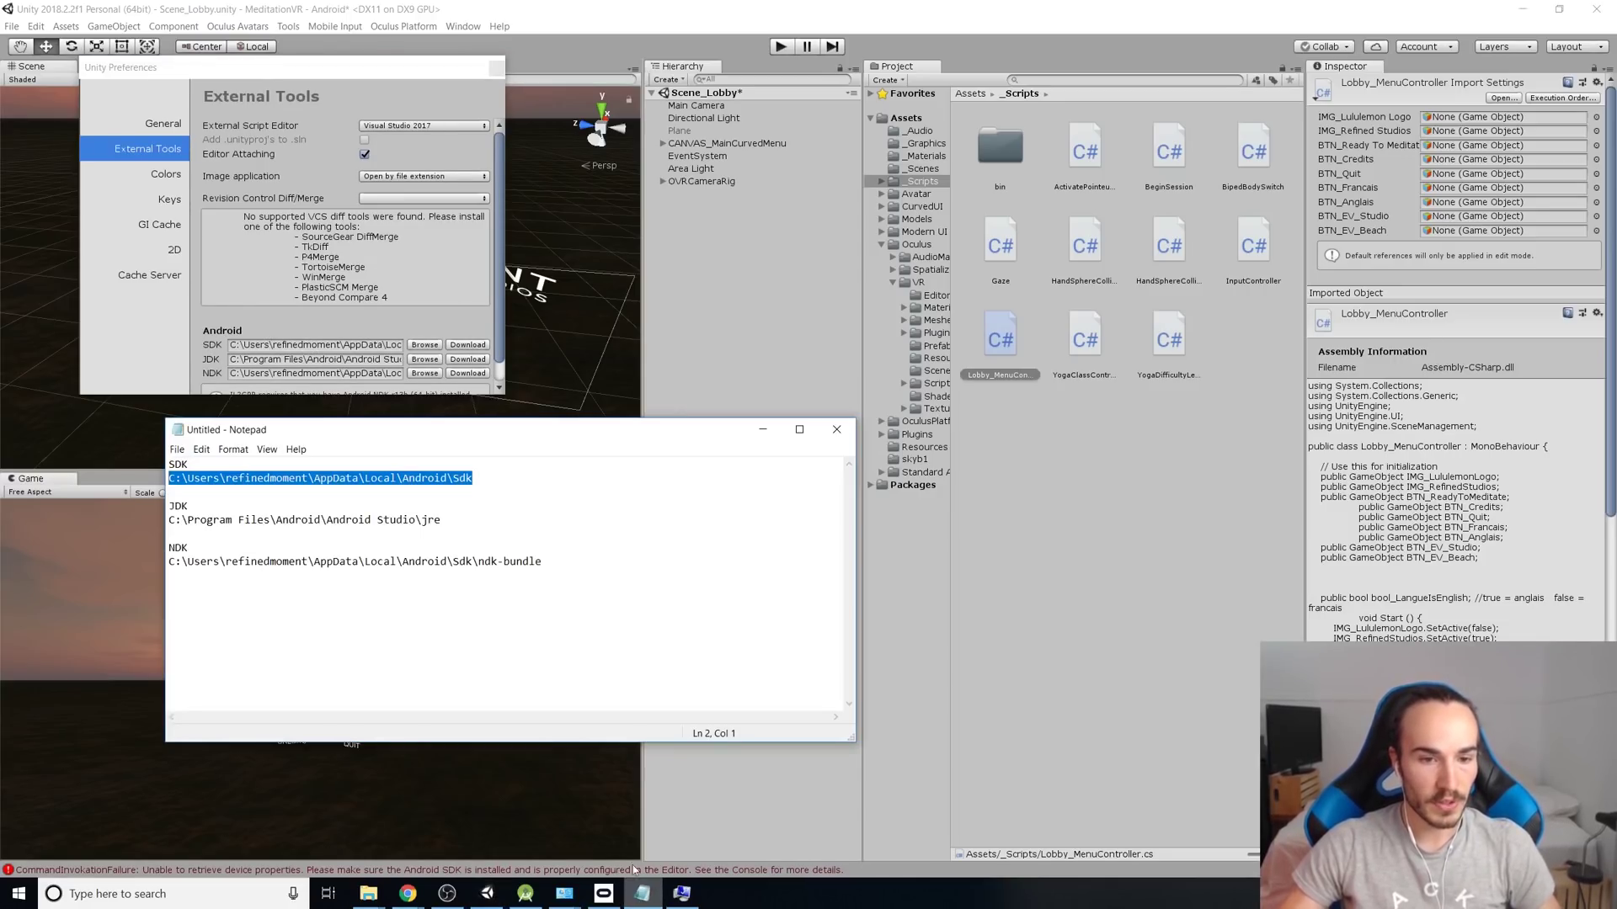
drag(343, 444, 782, 226)
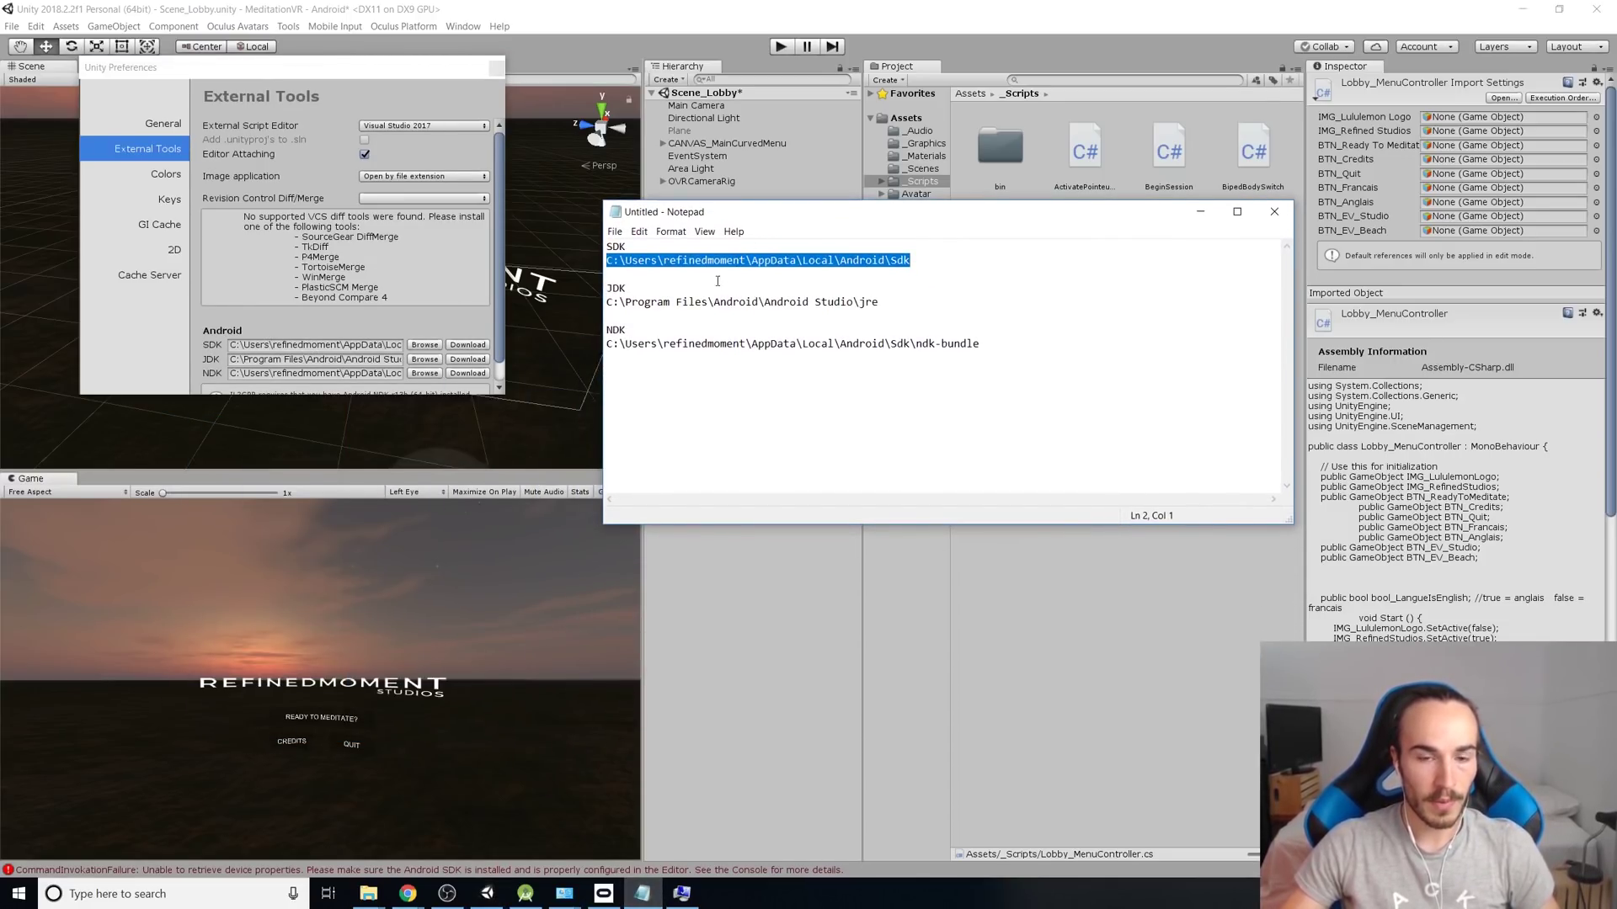
click(776, 271)
drag(923, 263, 606, 261)
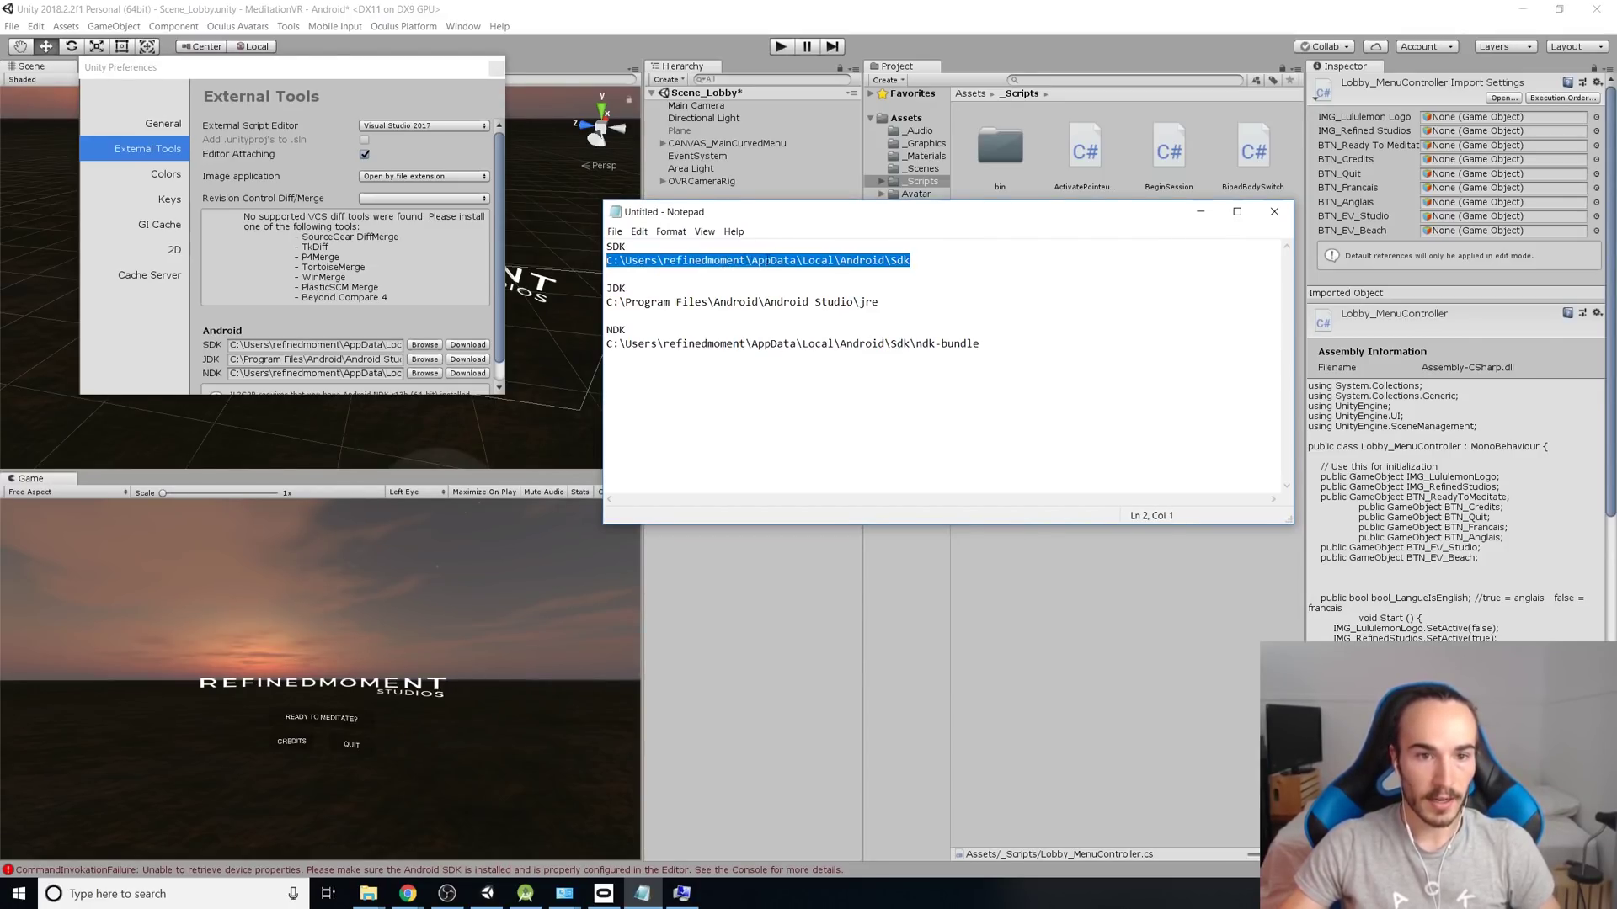
click(328, 345)
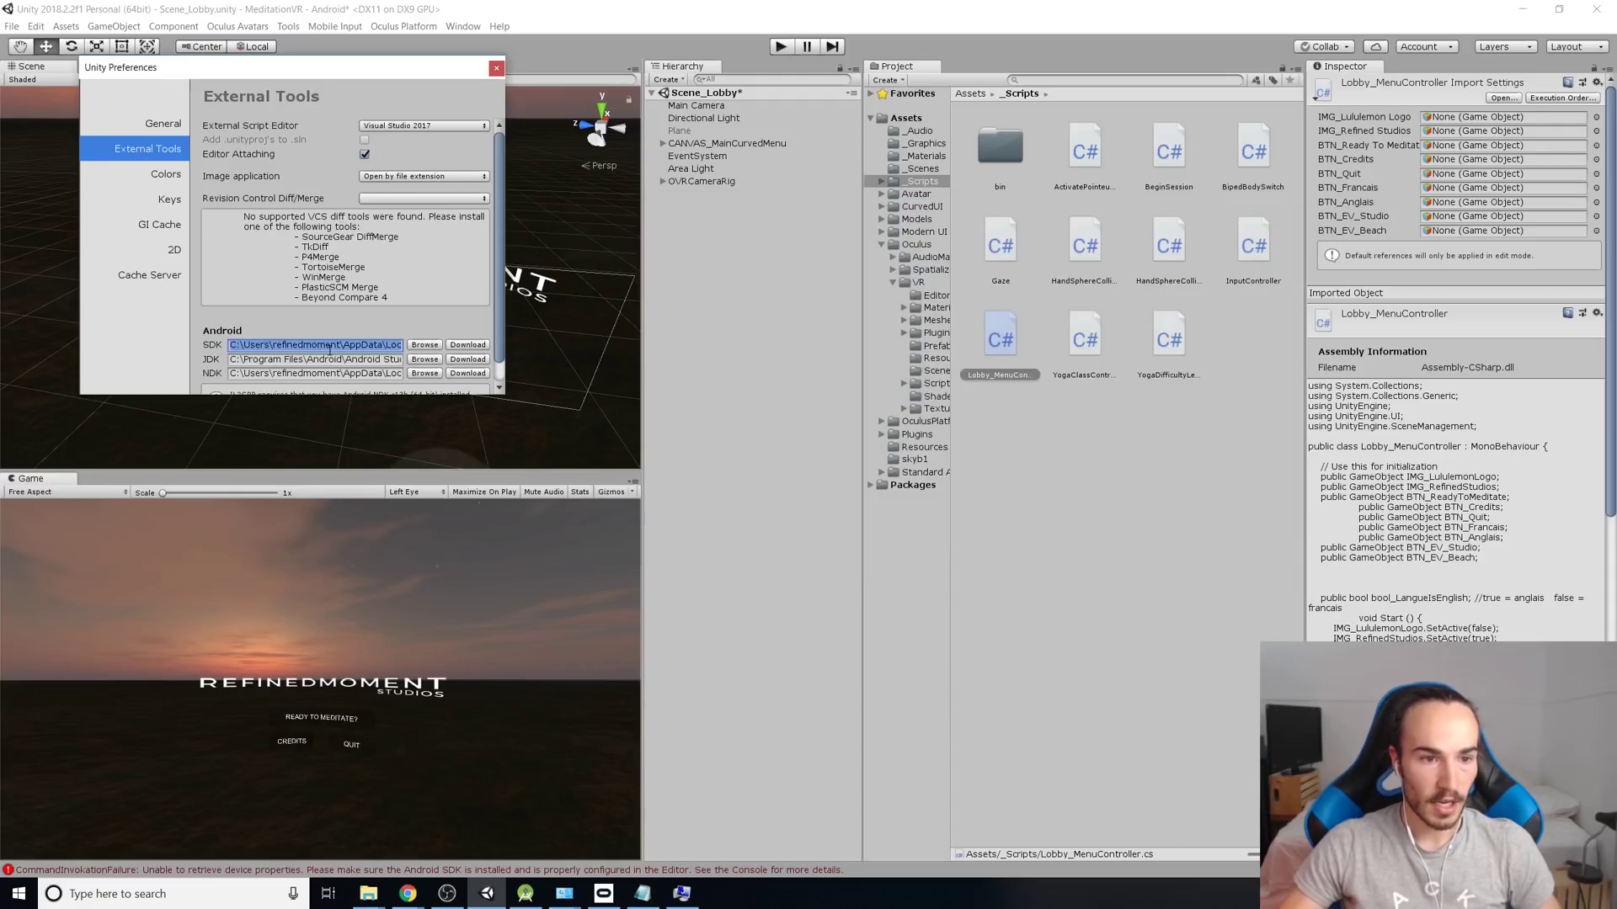
key(alt+Tab)
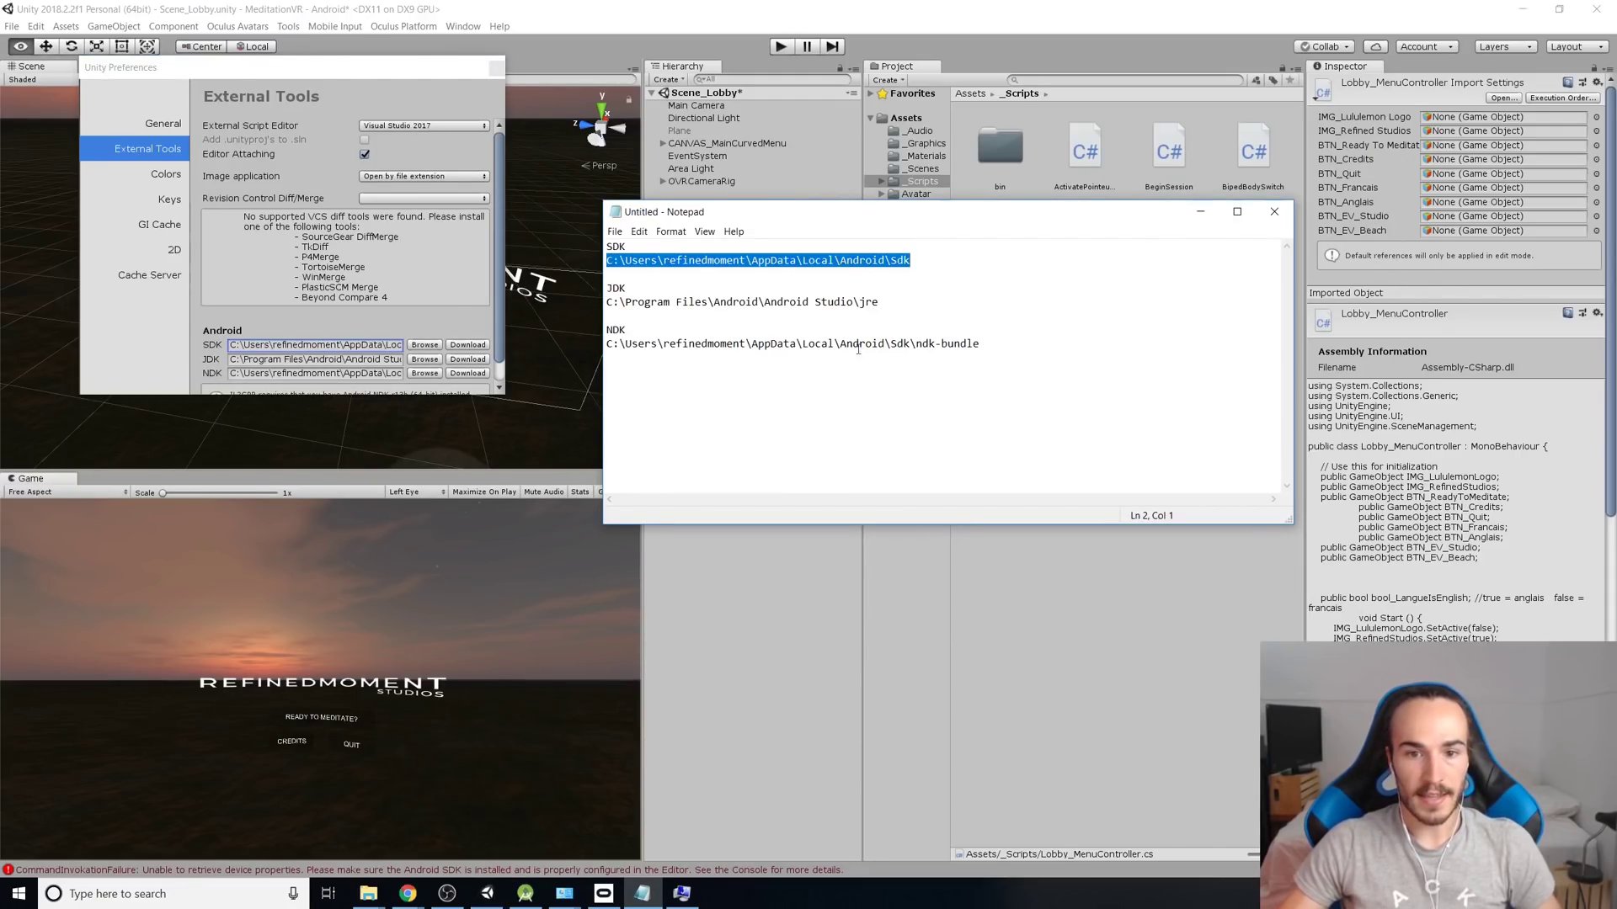
drag(838, 301, 771, 344)
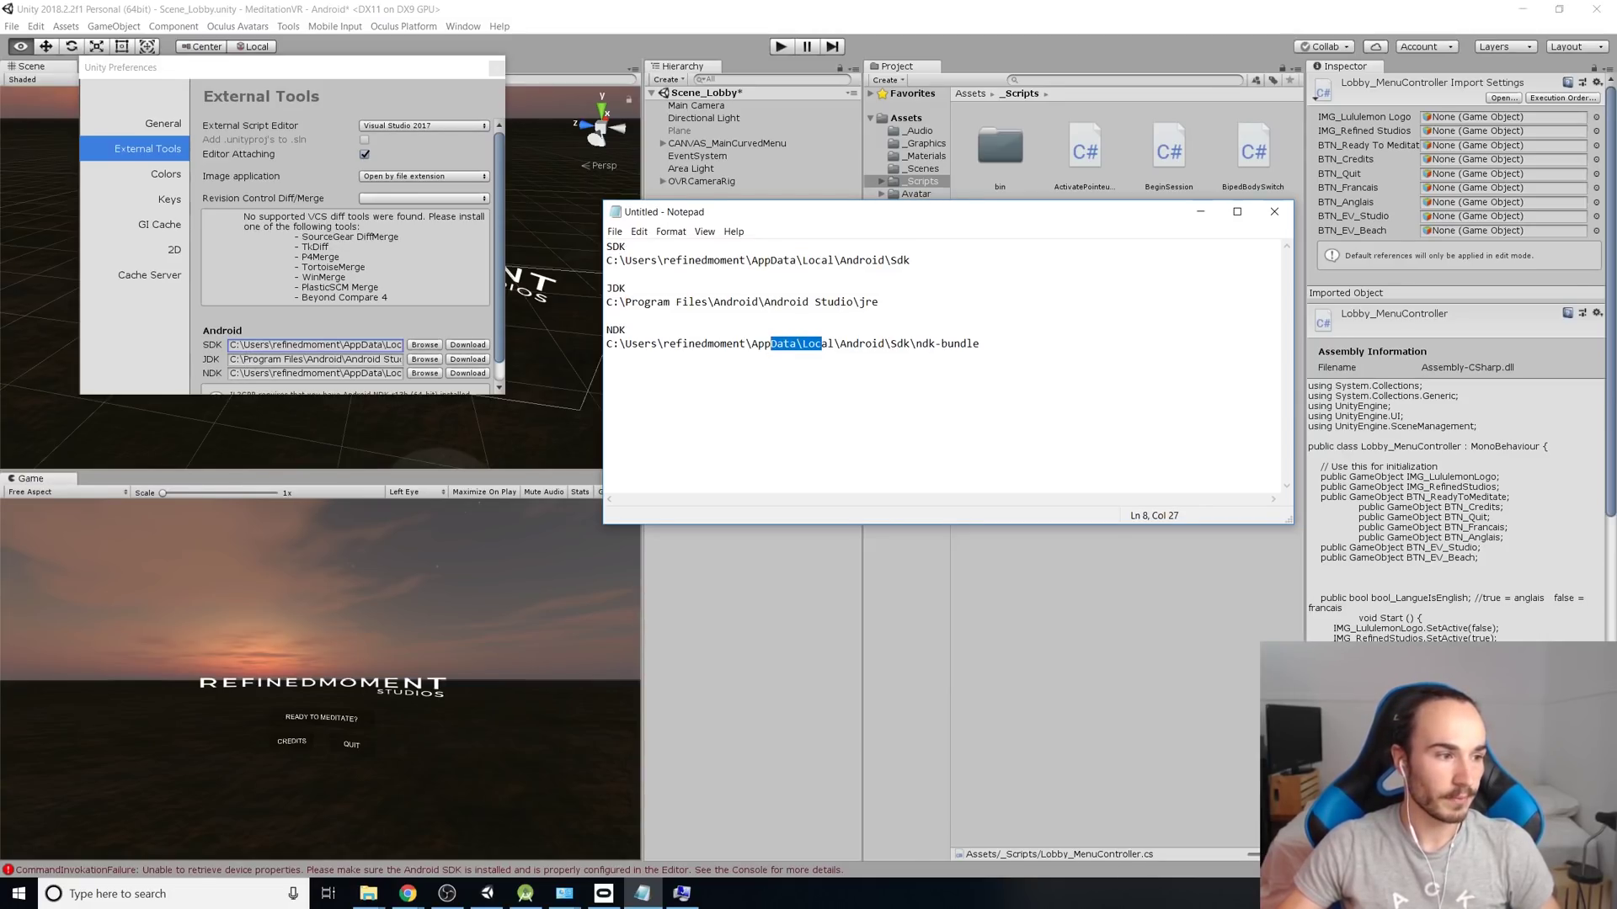
Close Preferences, open Player Settings' XR Settings and check the Virtual Reality SDK list with Oculus
click(497, 68)
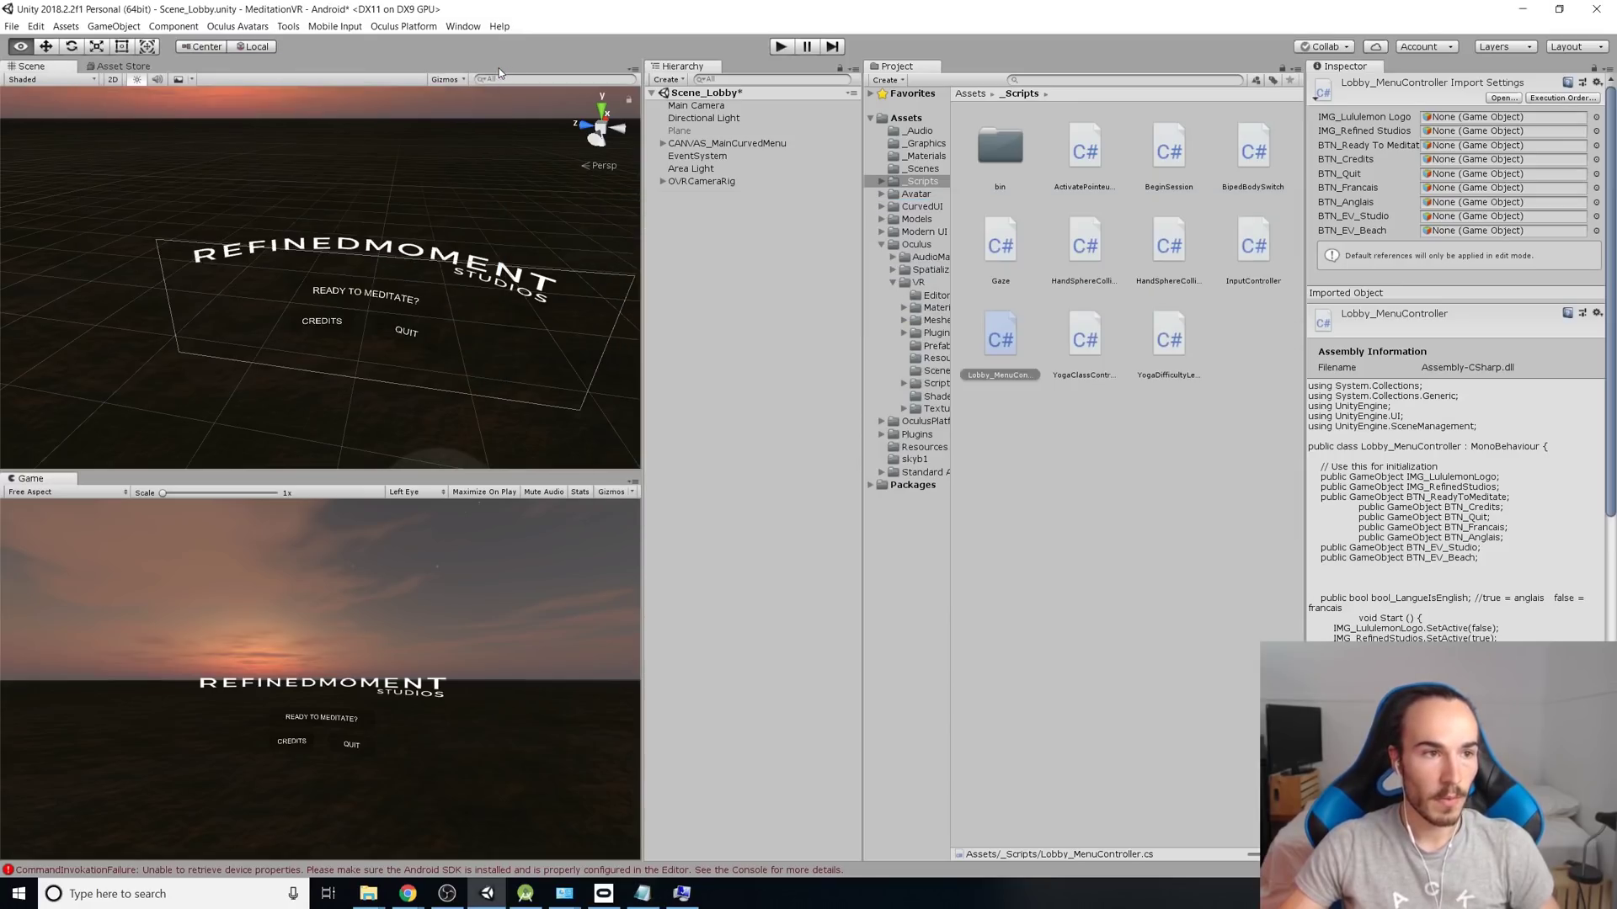
click(37, 26)
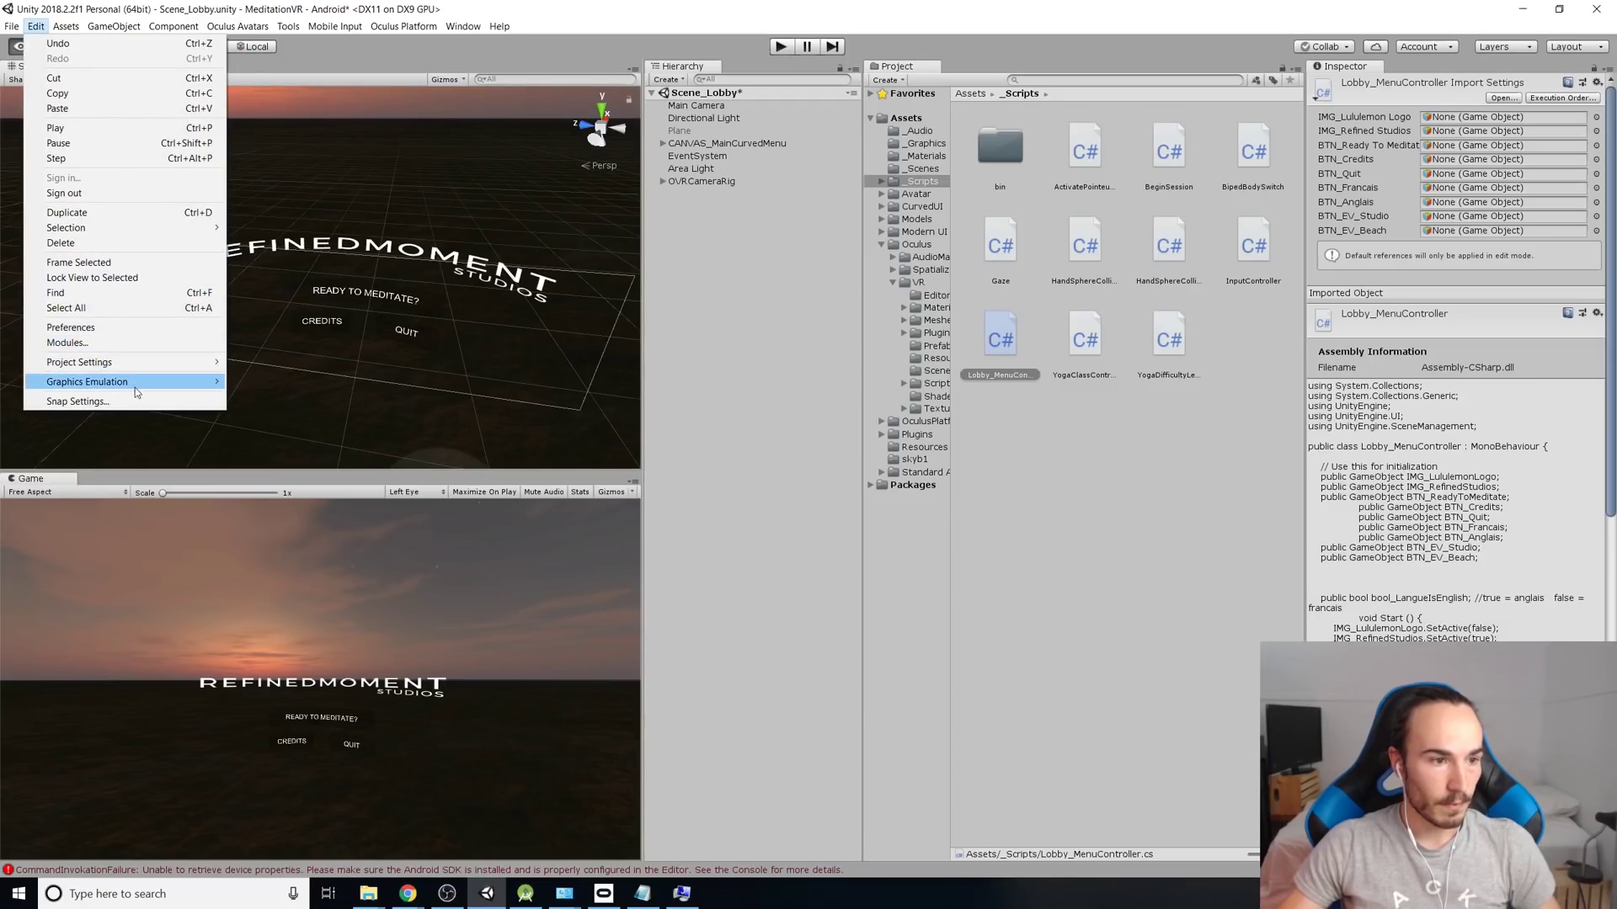
mouse_move(153, 371)
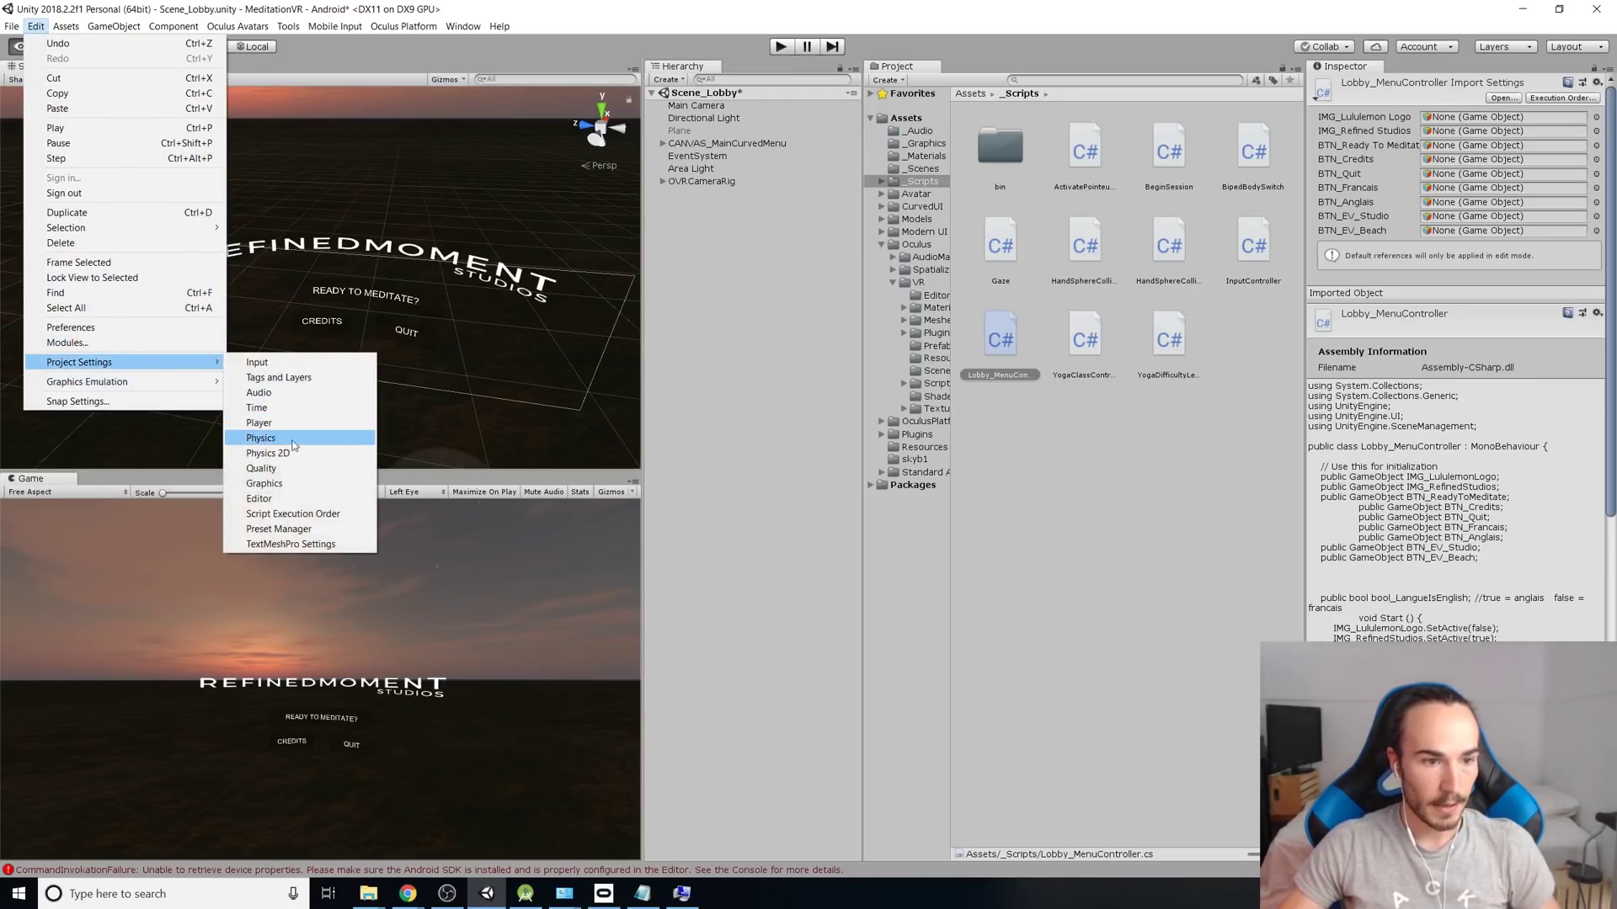
click(269, 423)
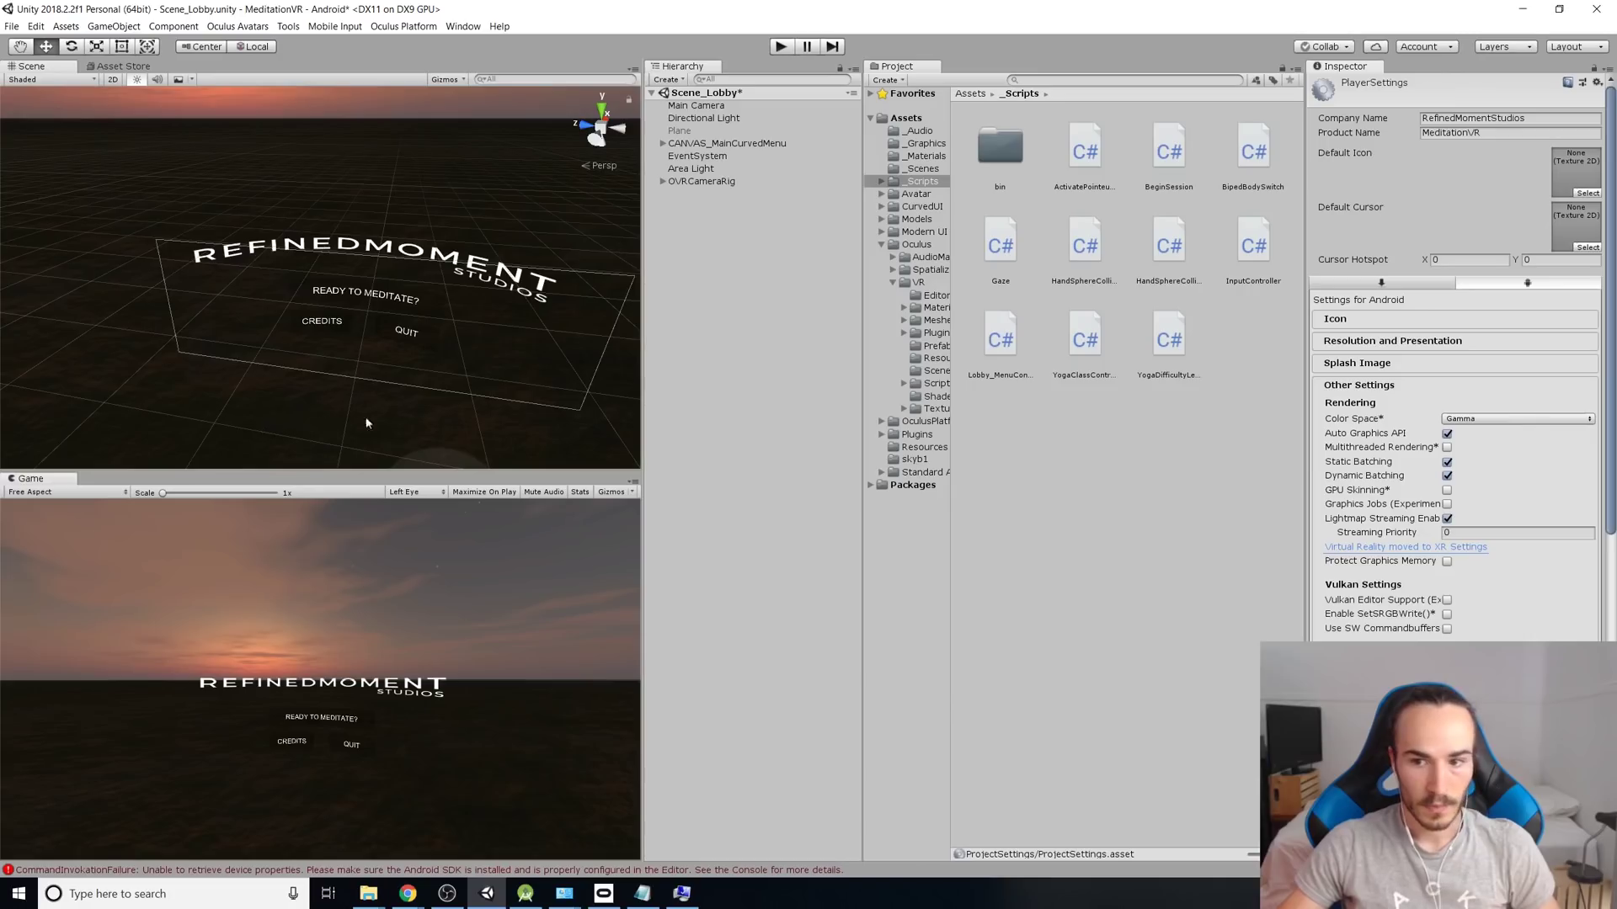
click(1377, 389)
click(1359, 431)
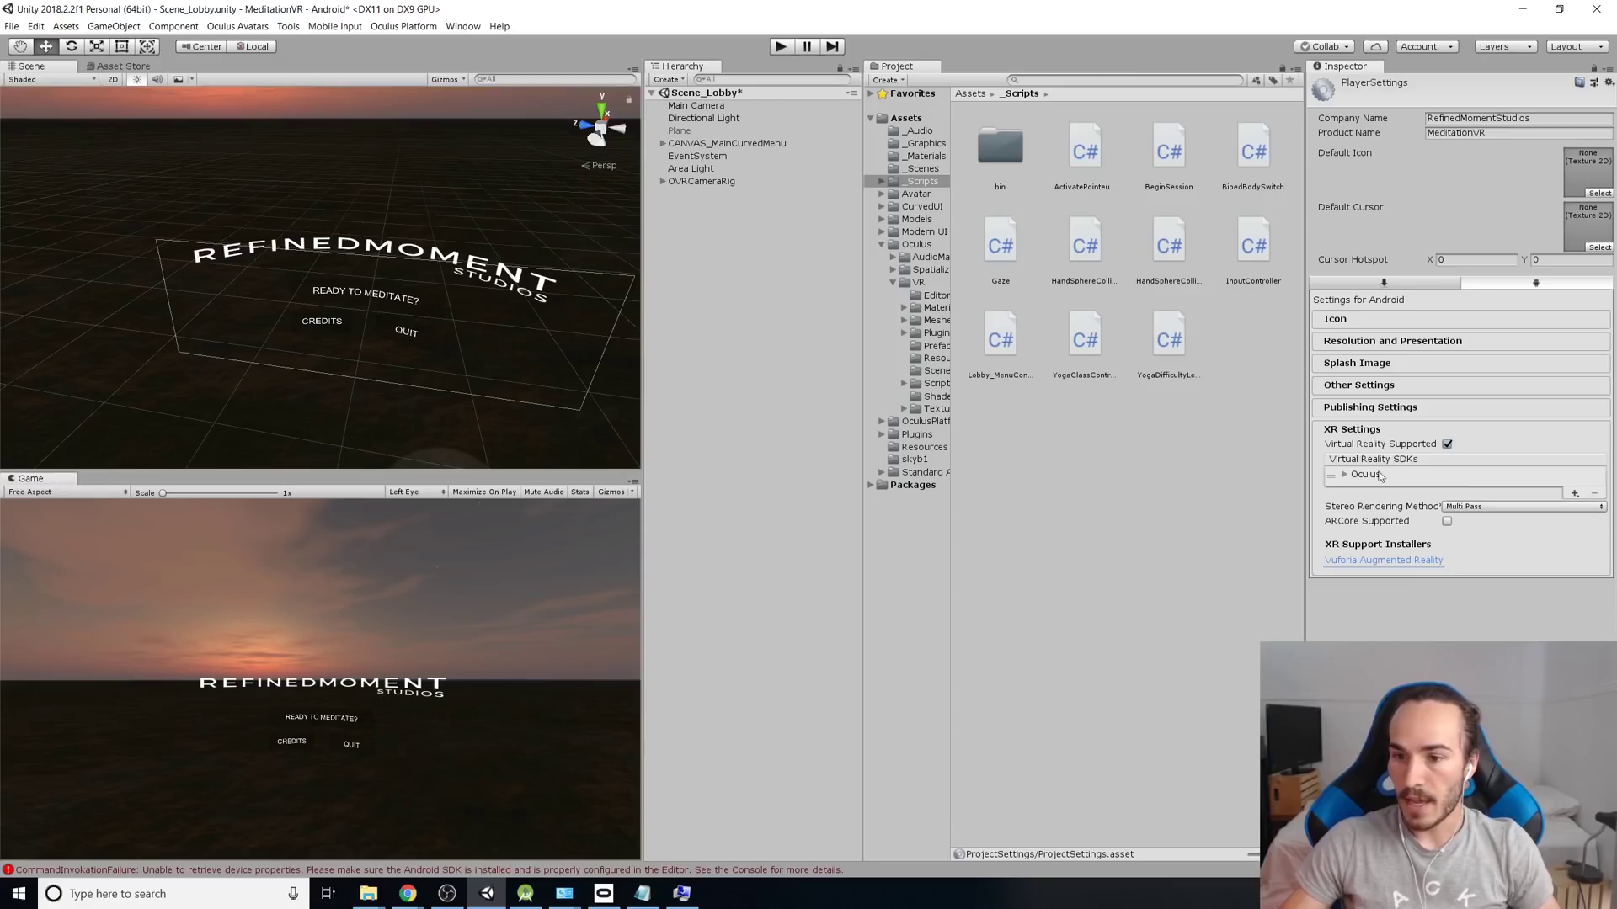
click(1572, 494)
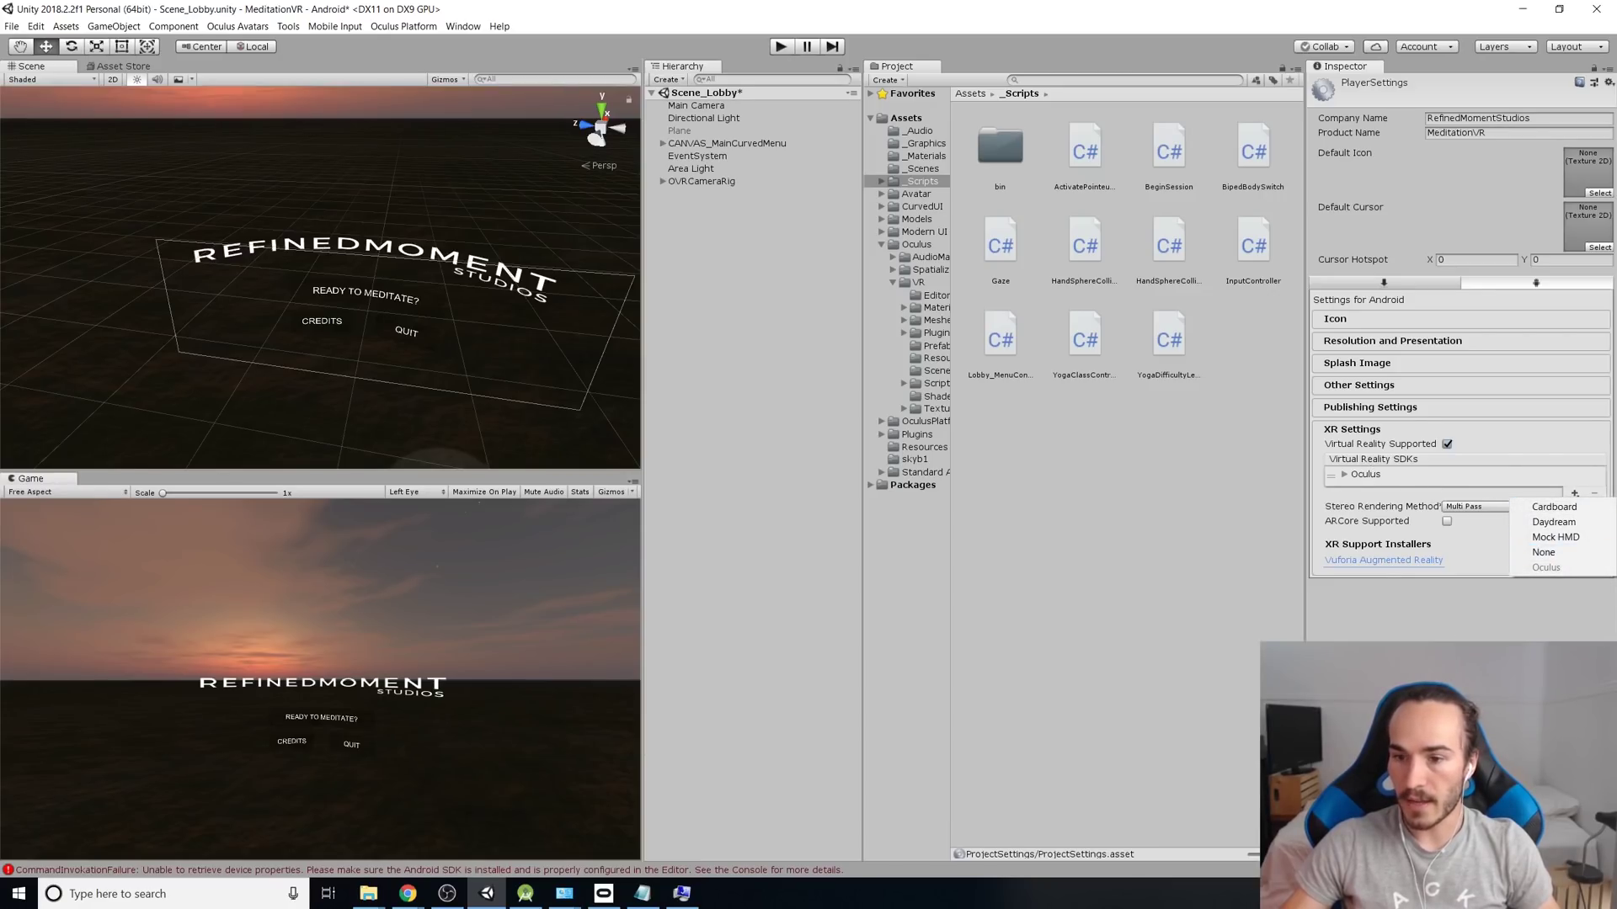
key(Escape)
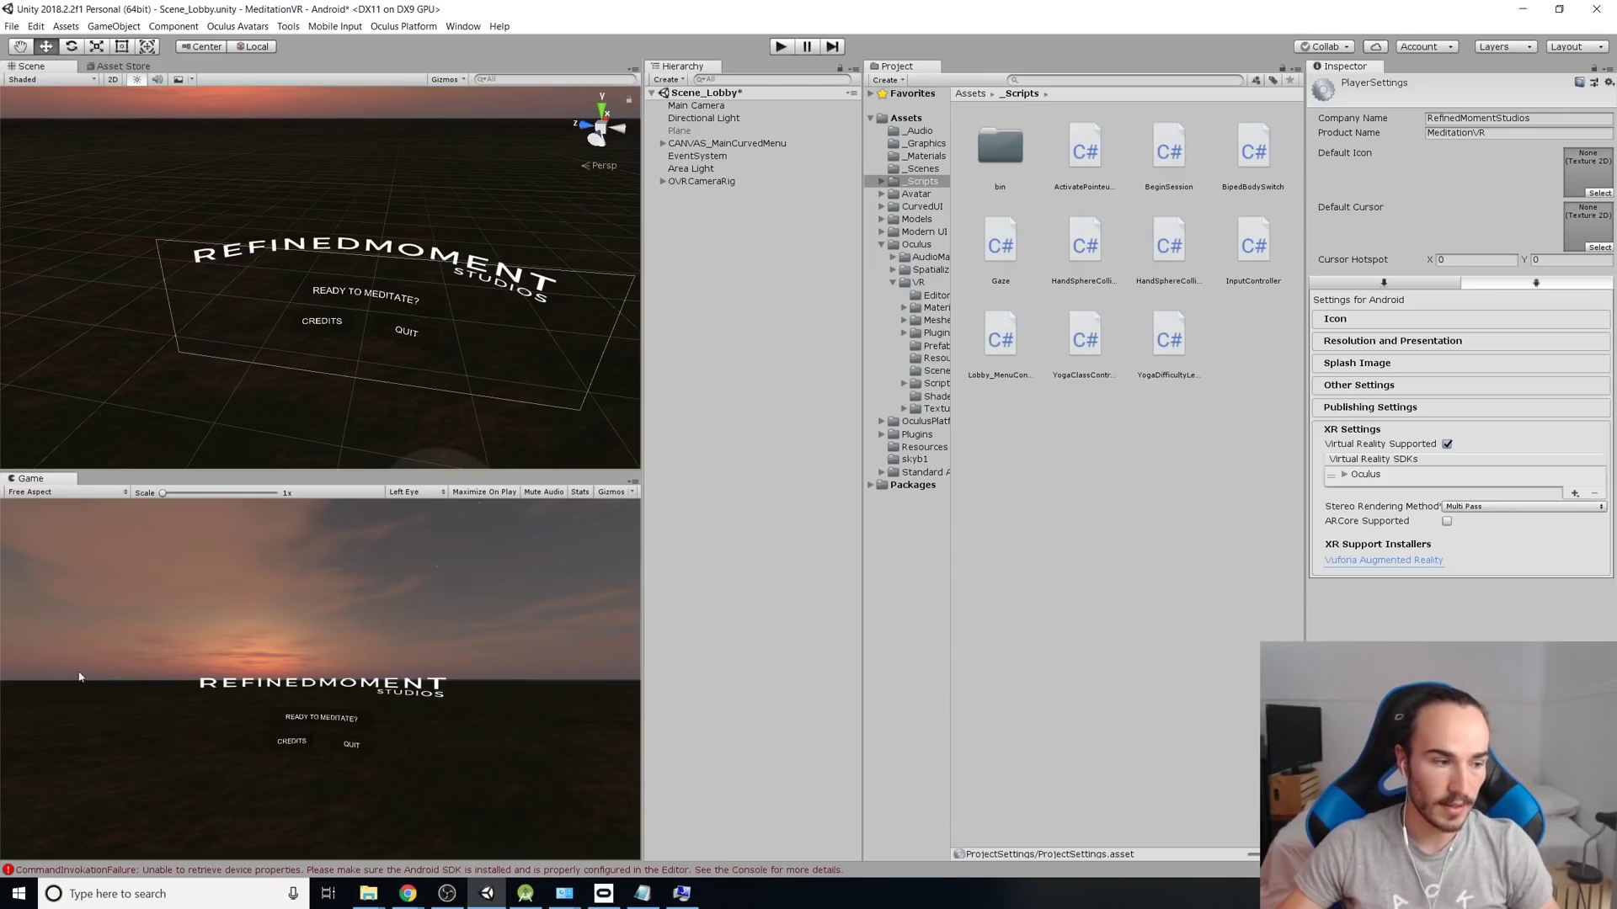
Switch to the Oculus Developer site's Unity Packages downloads page in Chrome
click(407, 893)
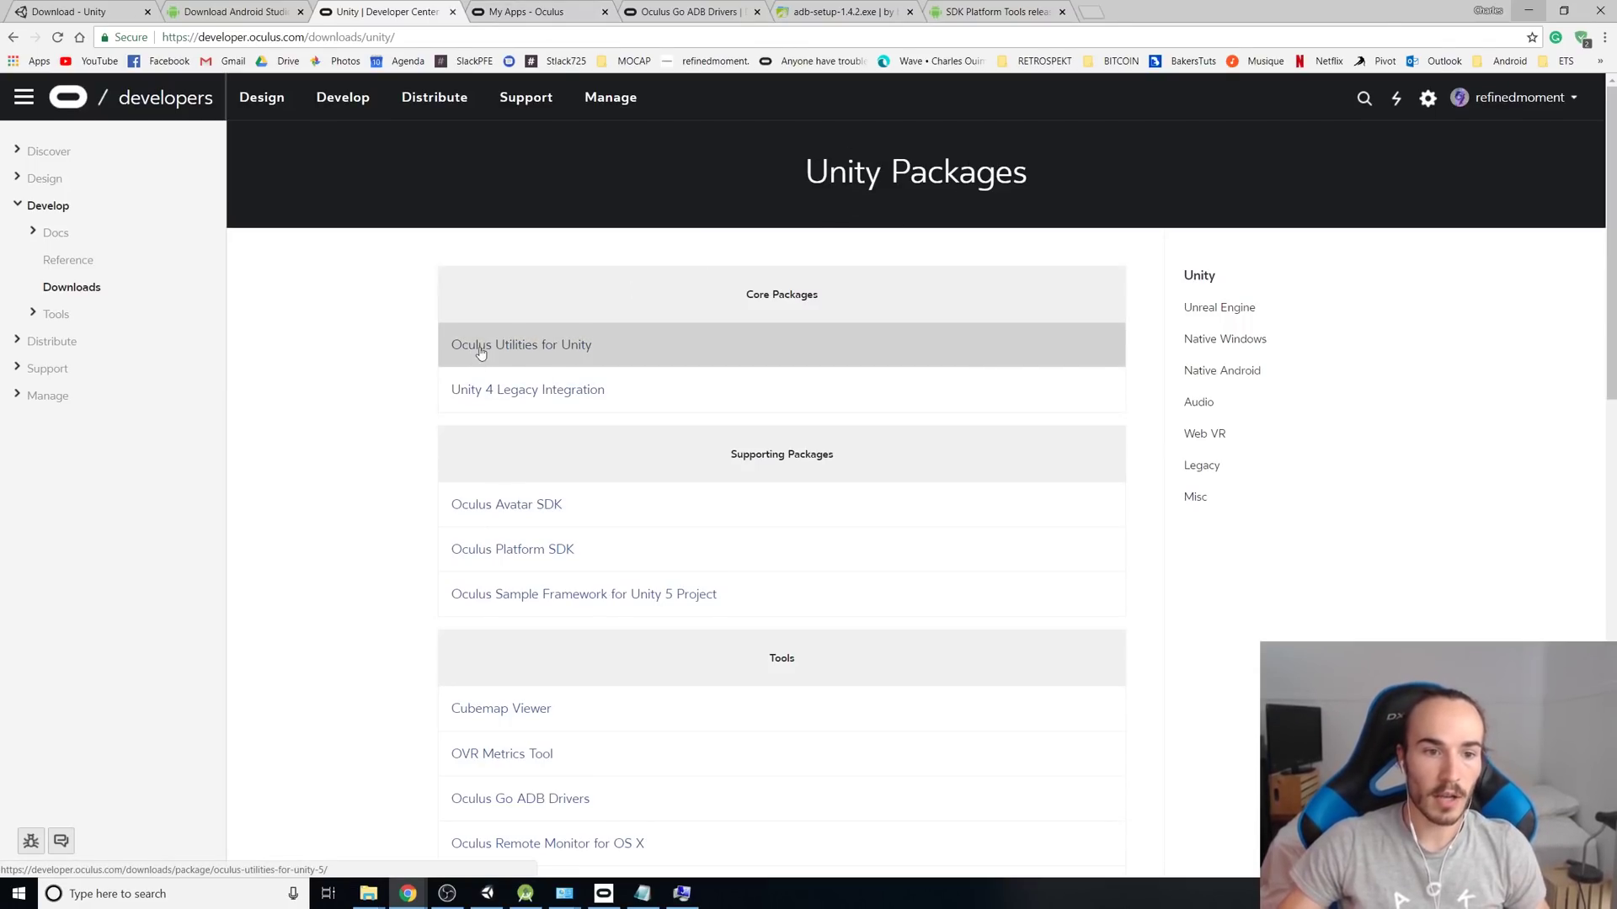
click(407, 893)
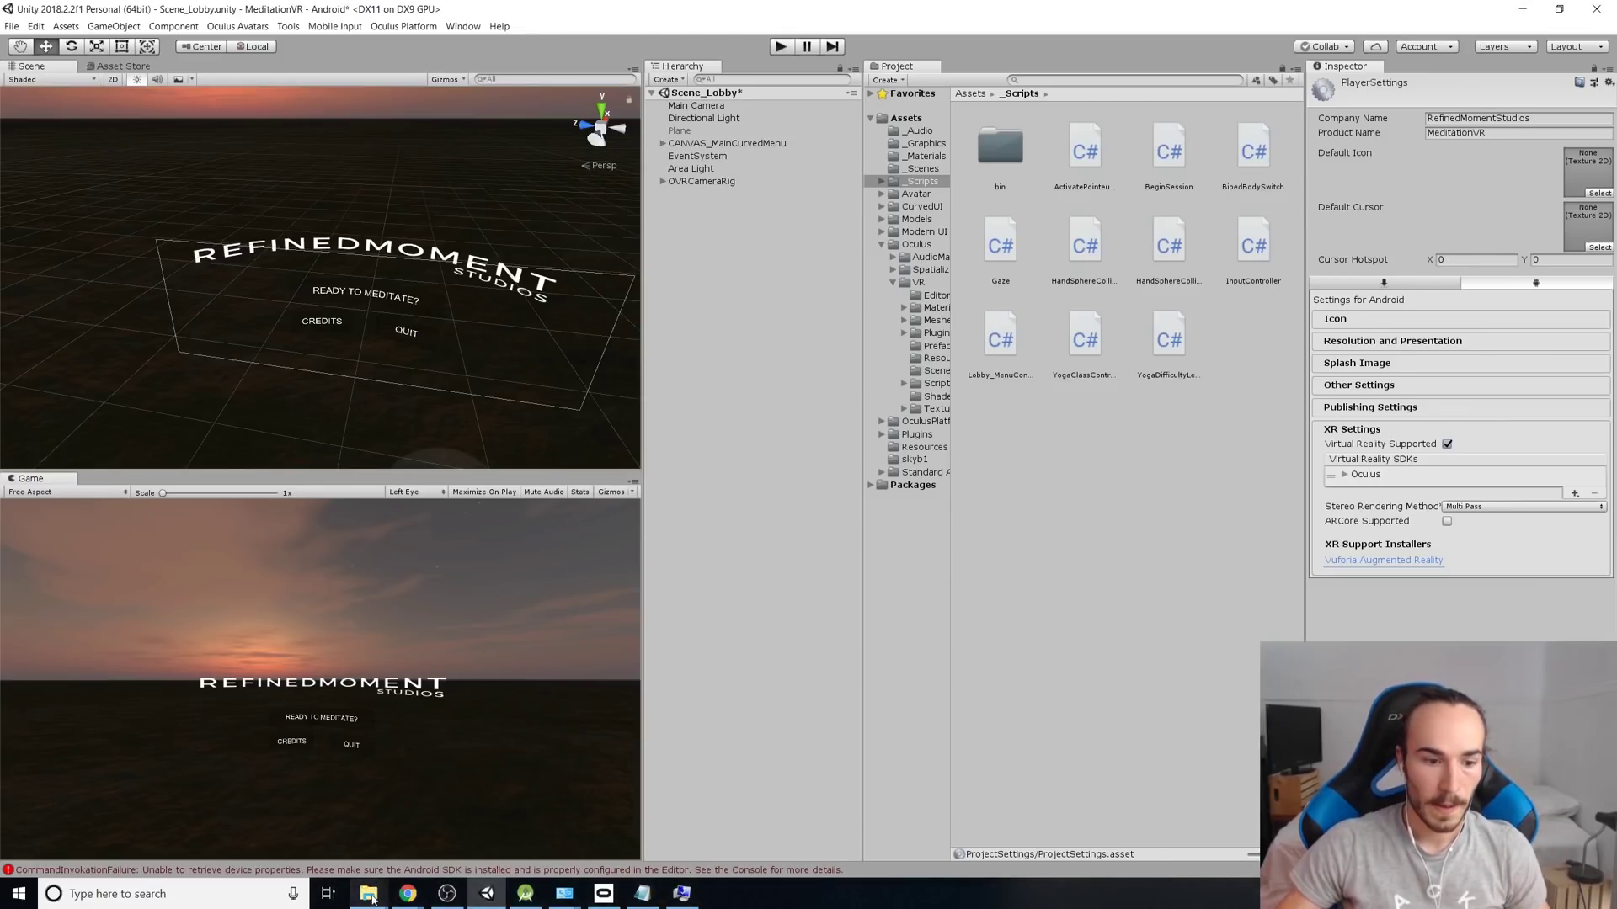
key(alt+Tab)
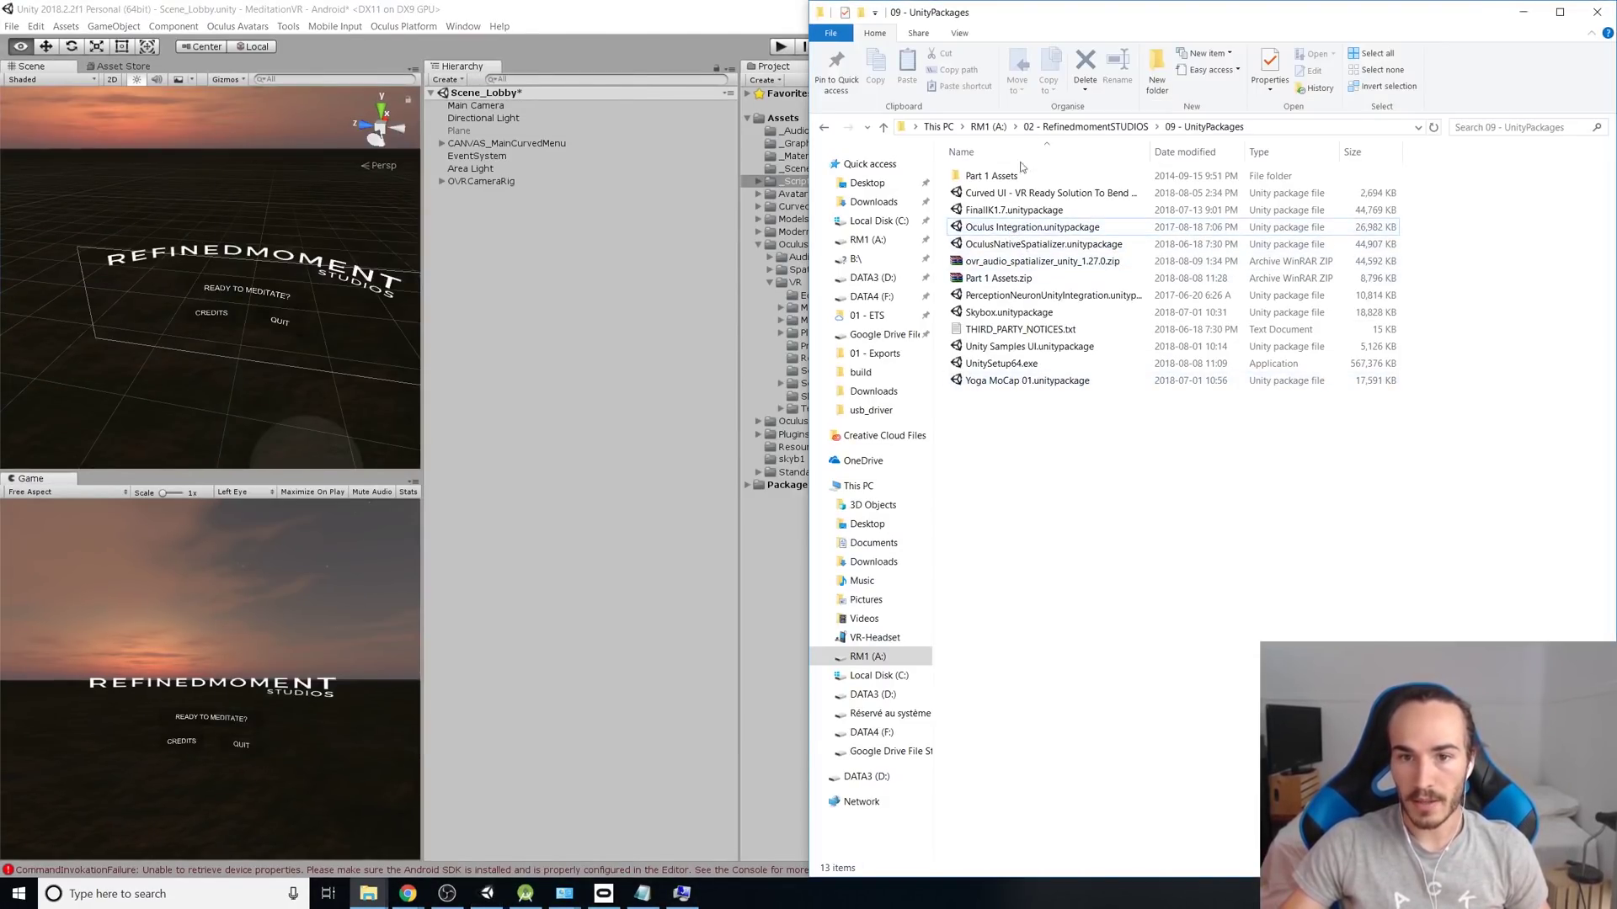
drag(1010, 12, 1289, 256)
drag(1307, 469, 912, 433)
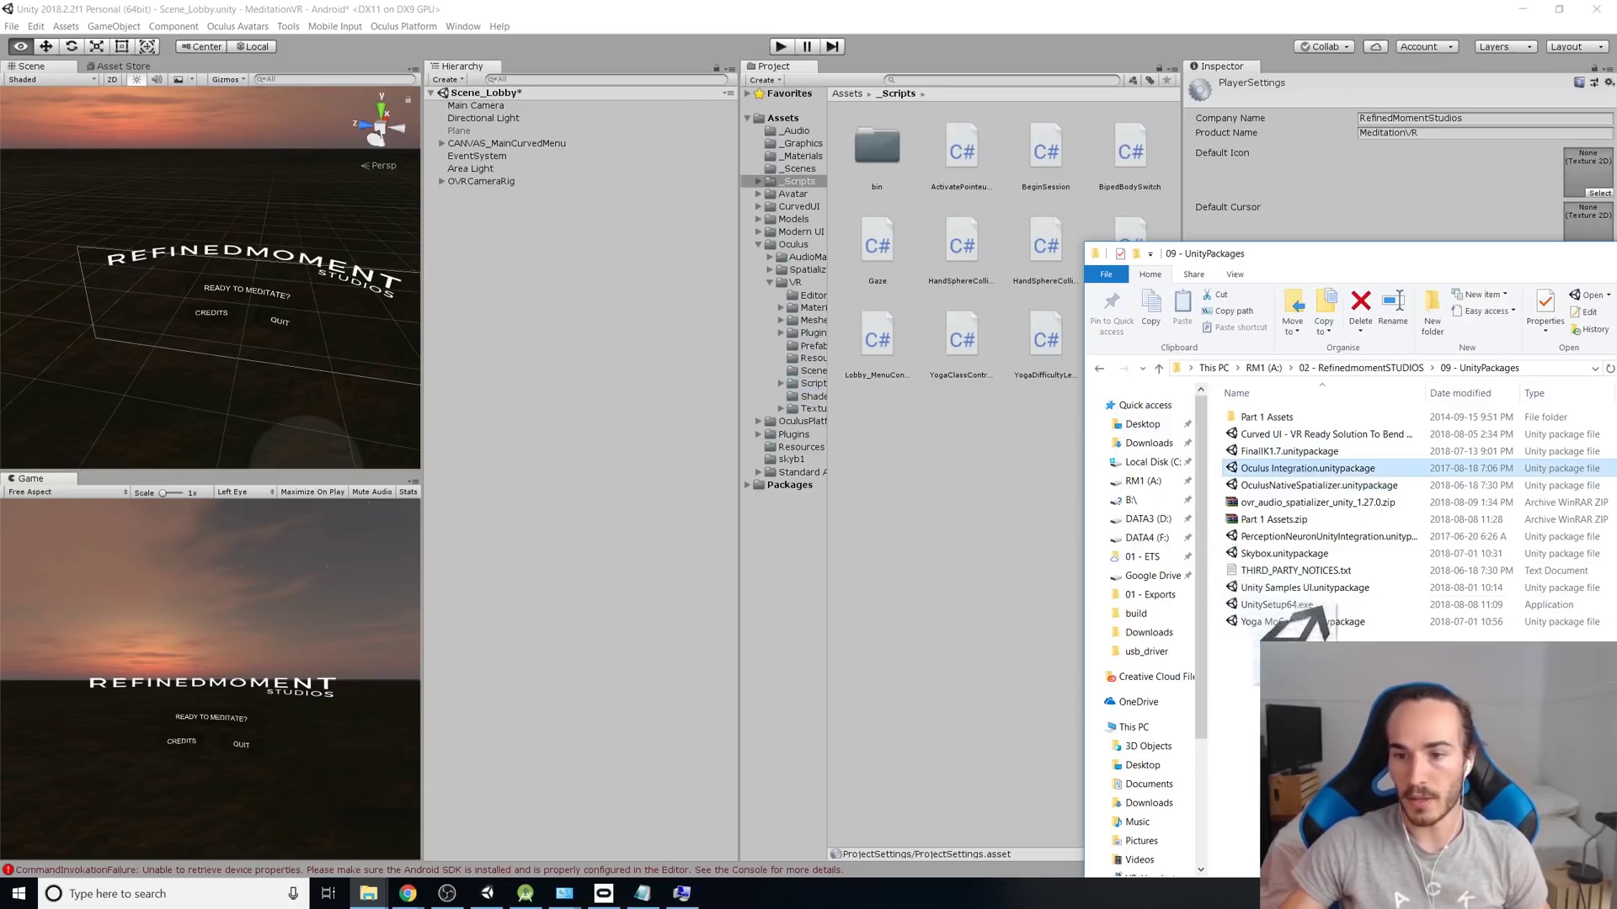
right_click(1267, 383)
click(1459, 254)
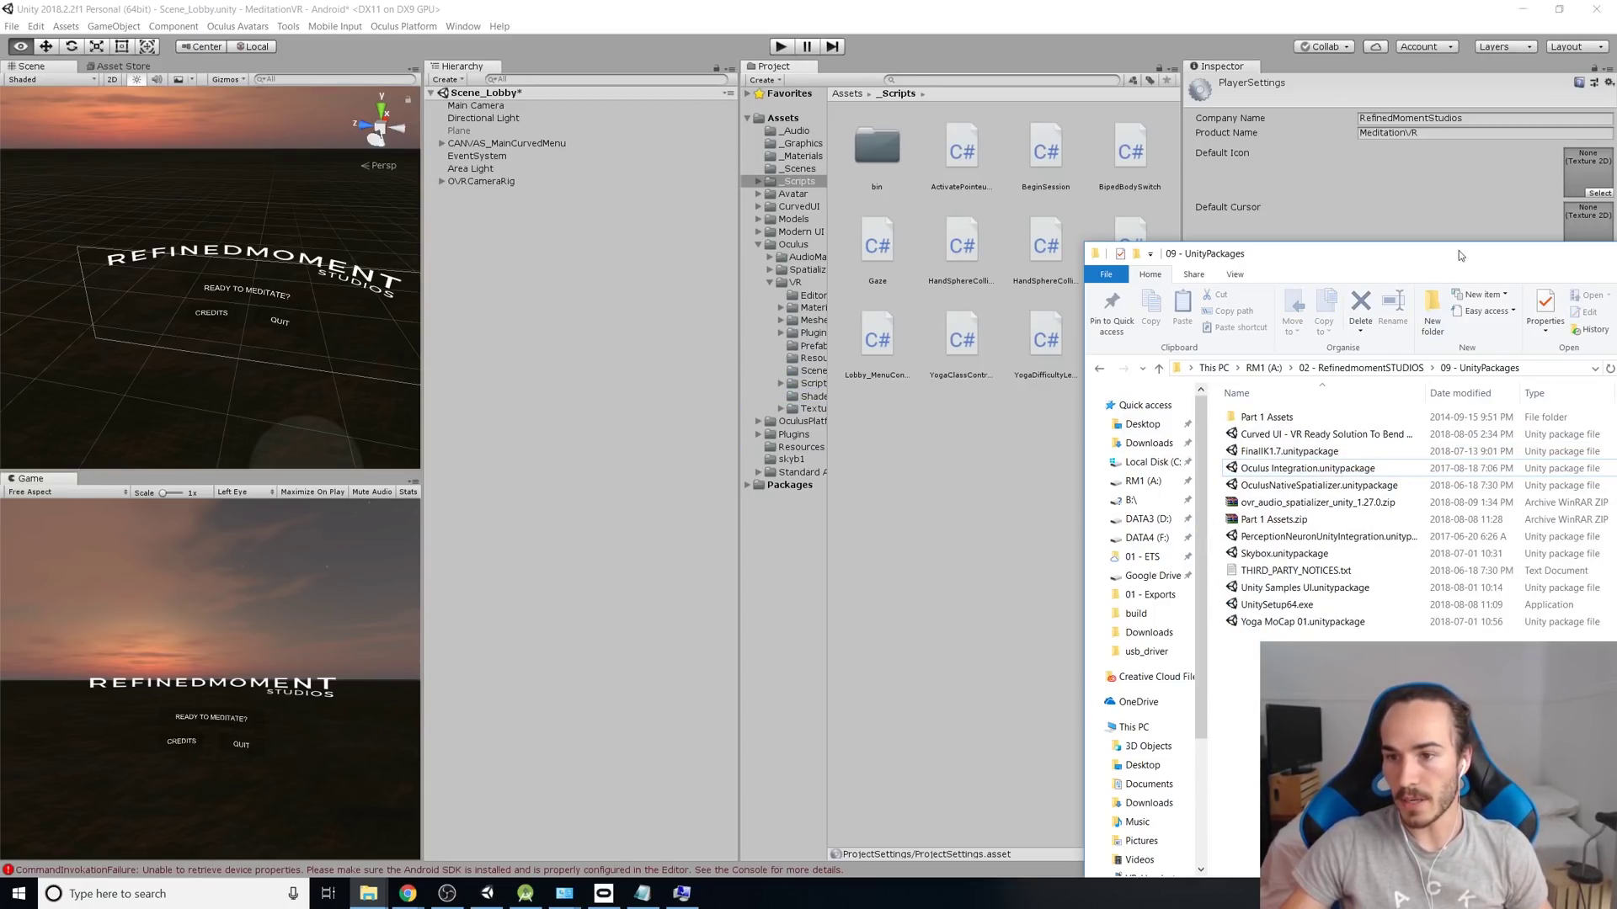
drag(1459, 254, 1046, 264)
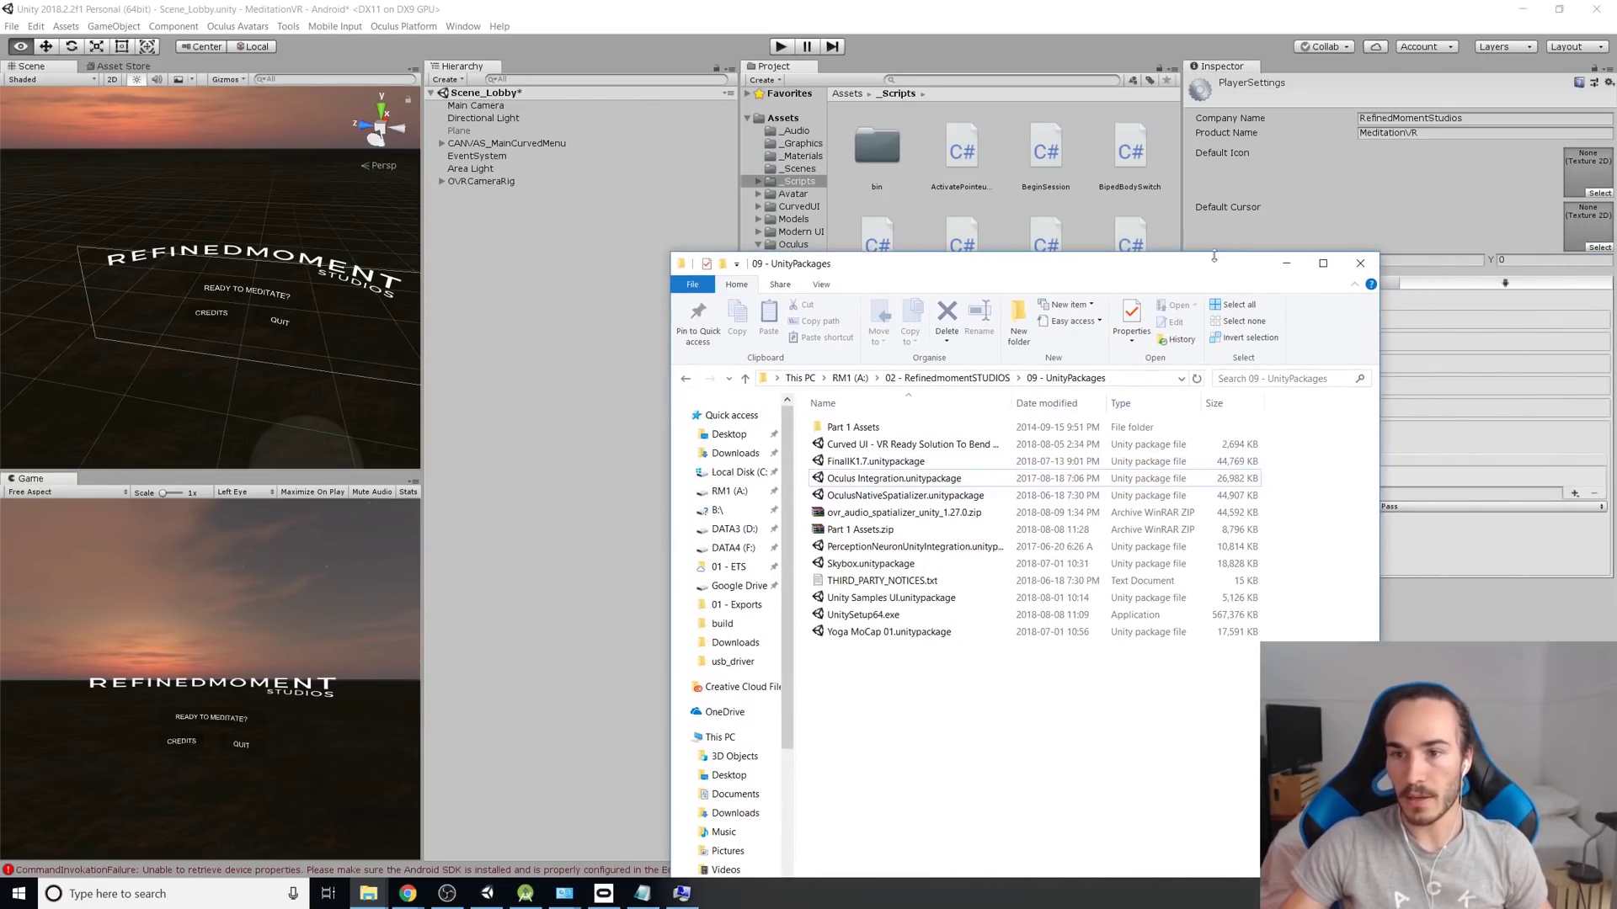
click(1288, 262)
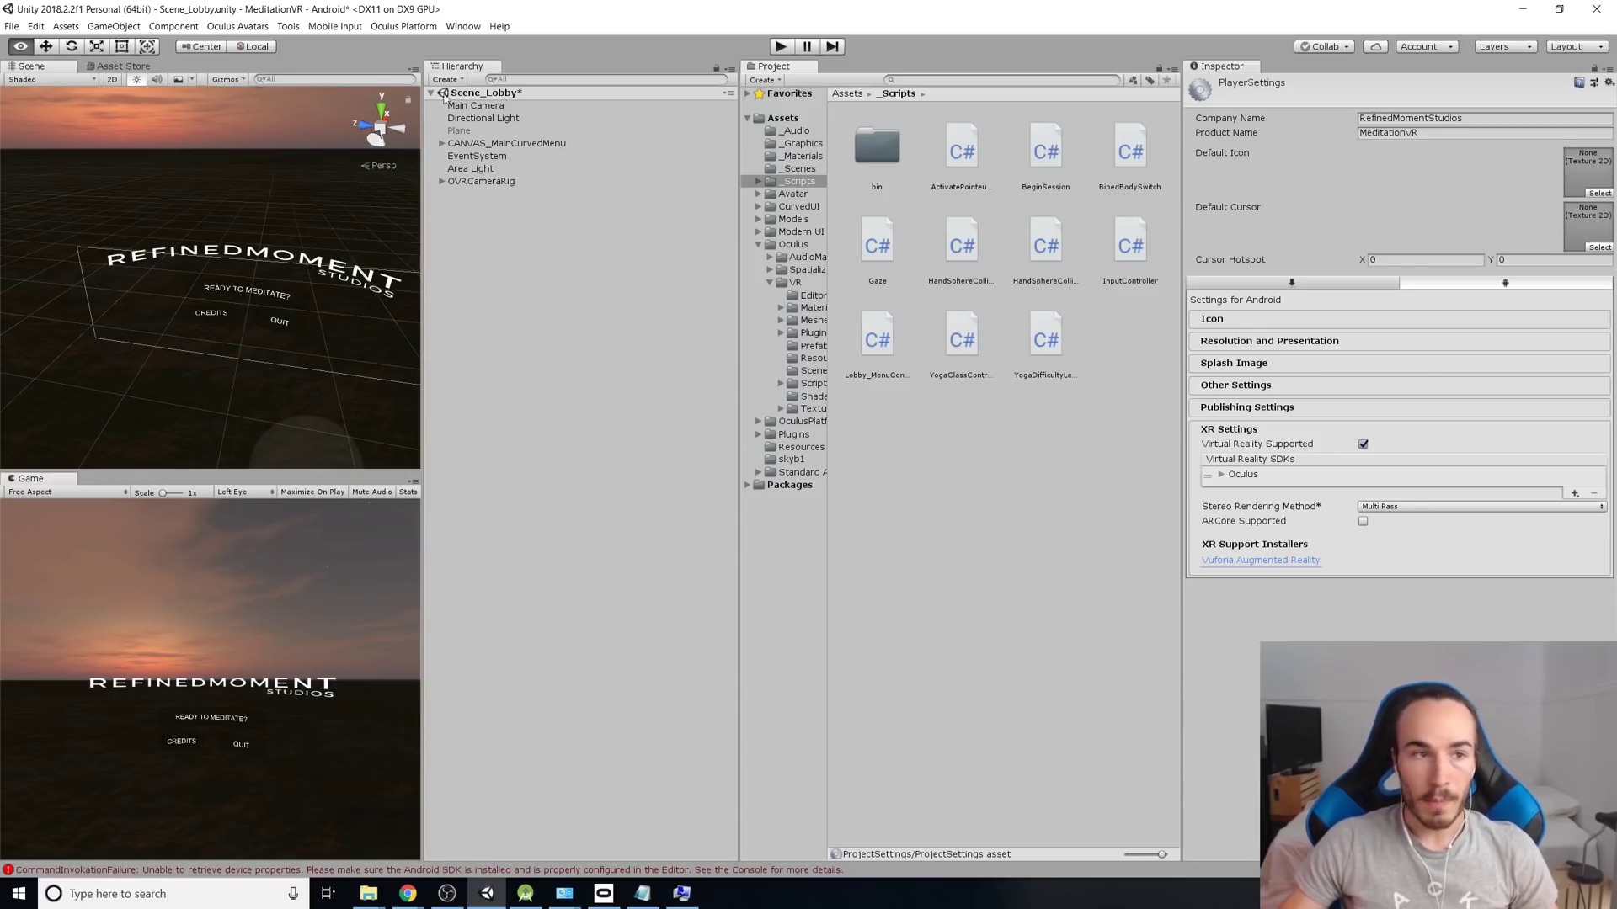
Confirm the company name RefinedMomentStudios and the product name MeditationVR, leaving both unchanged
click(1450, 119)
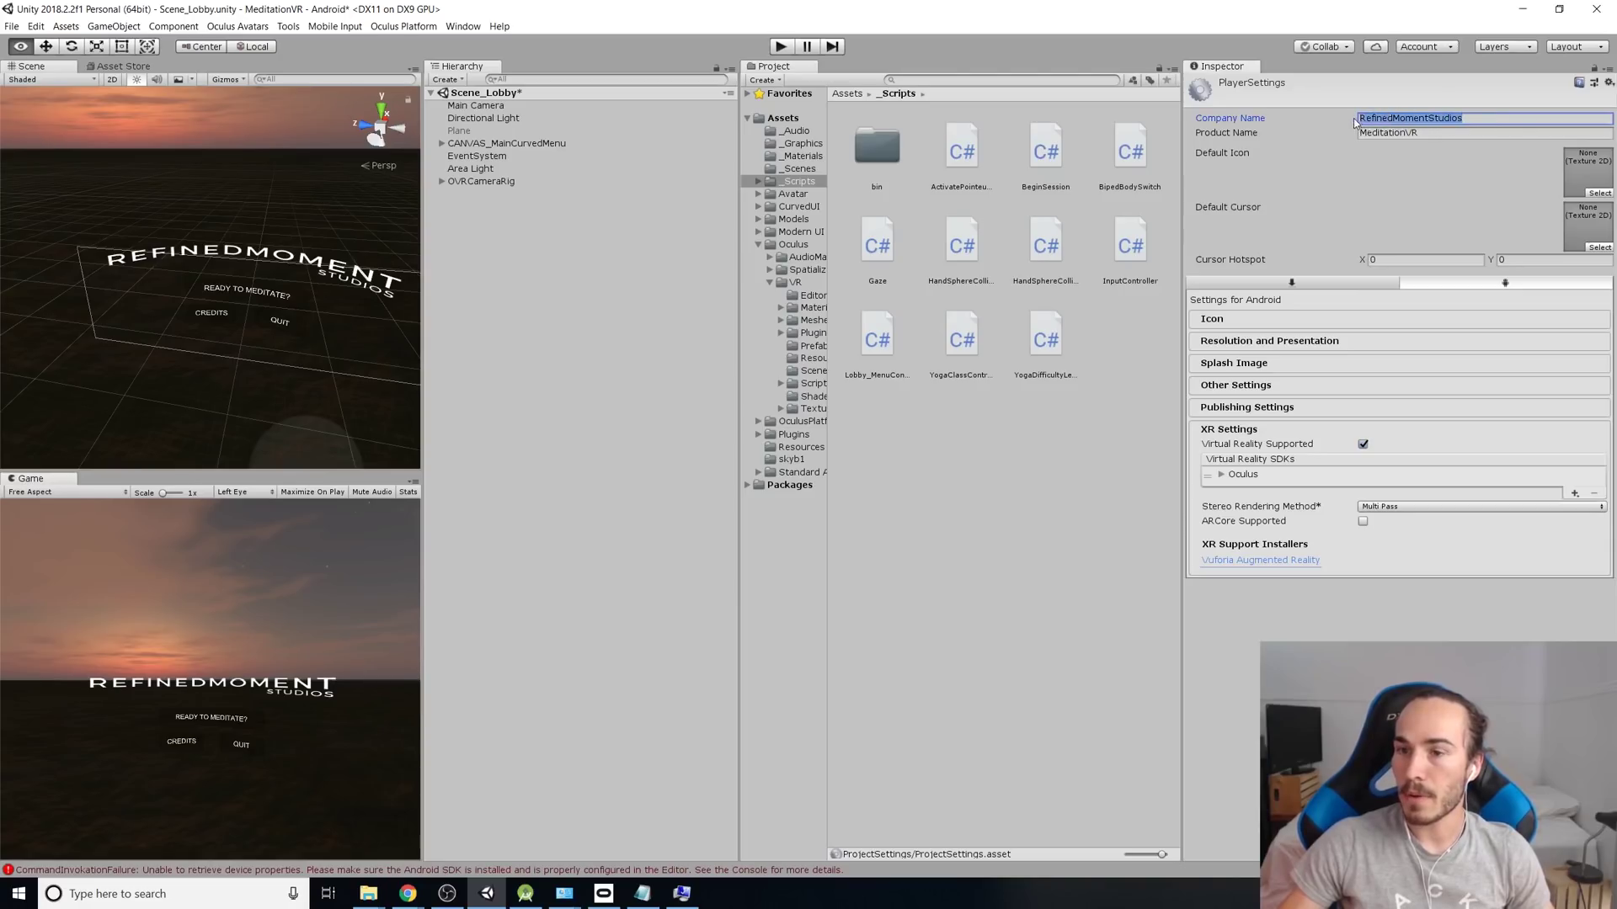
key(Right)
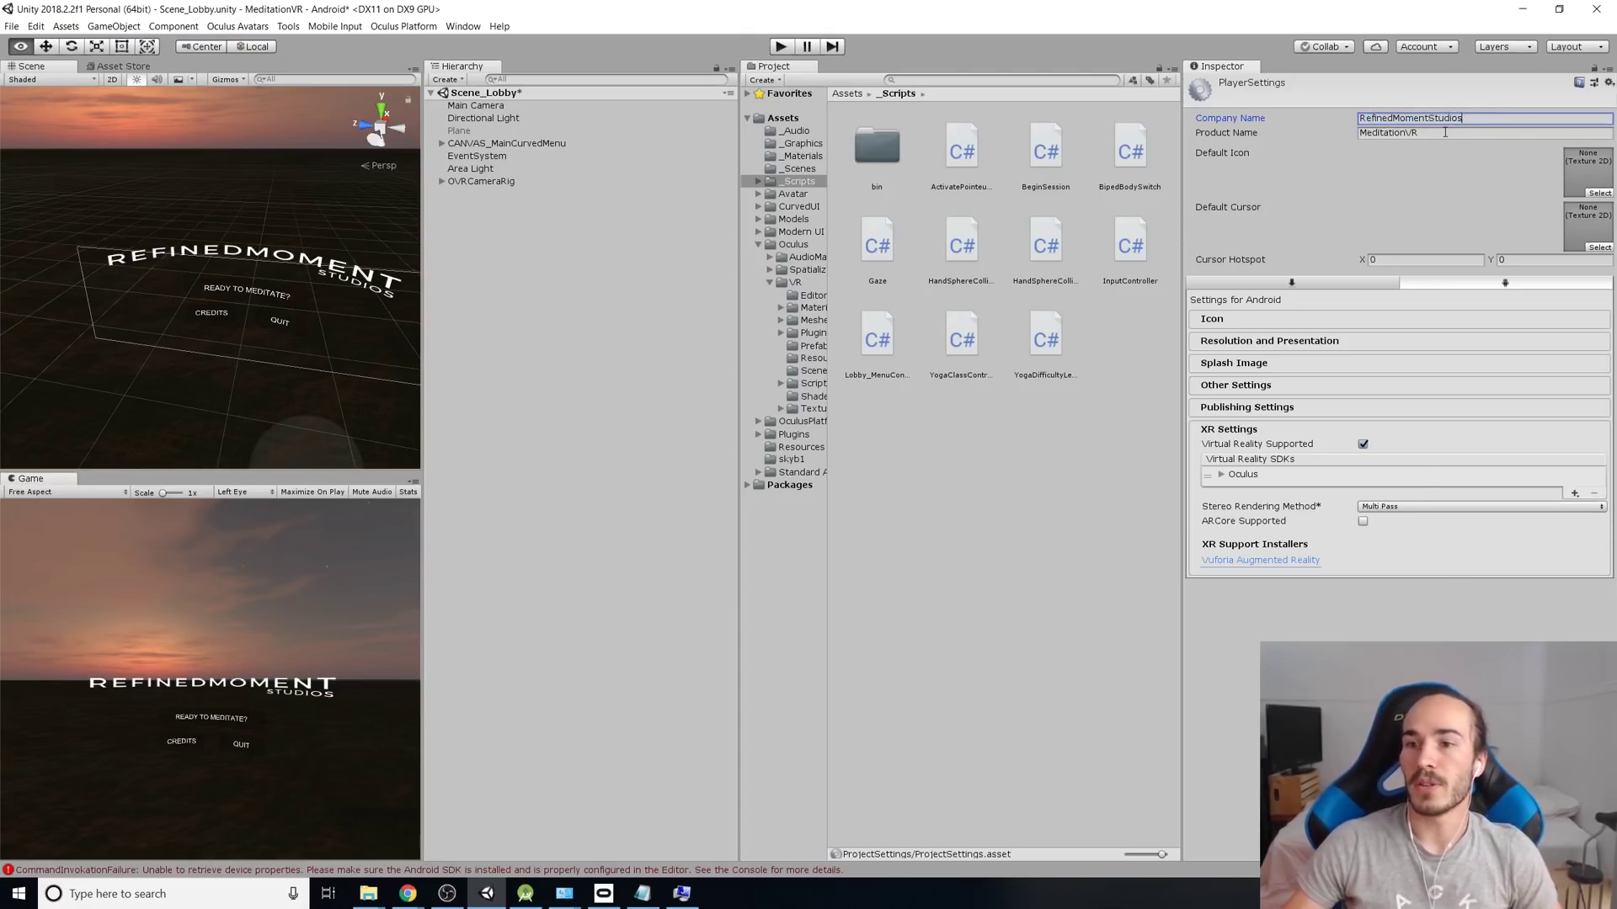
click(1445, 132)
key(Right)
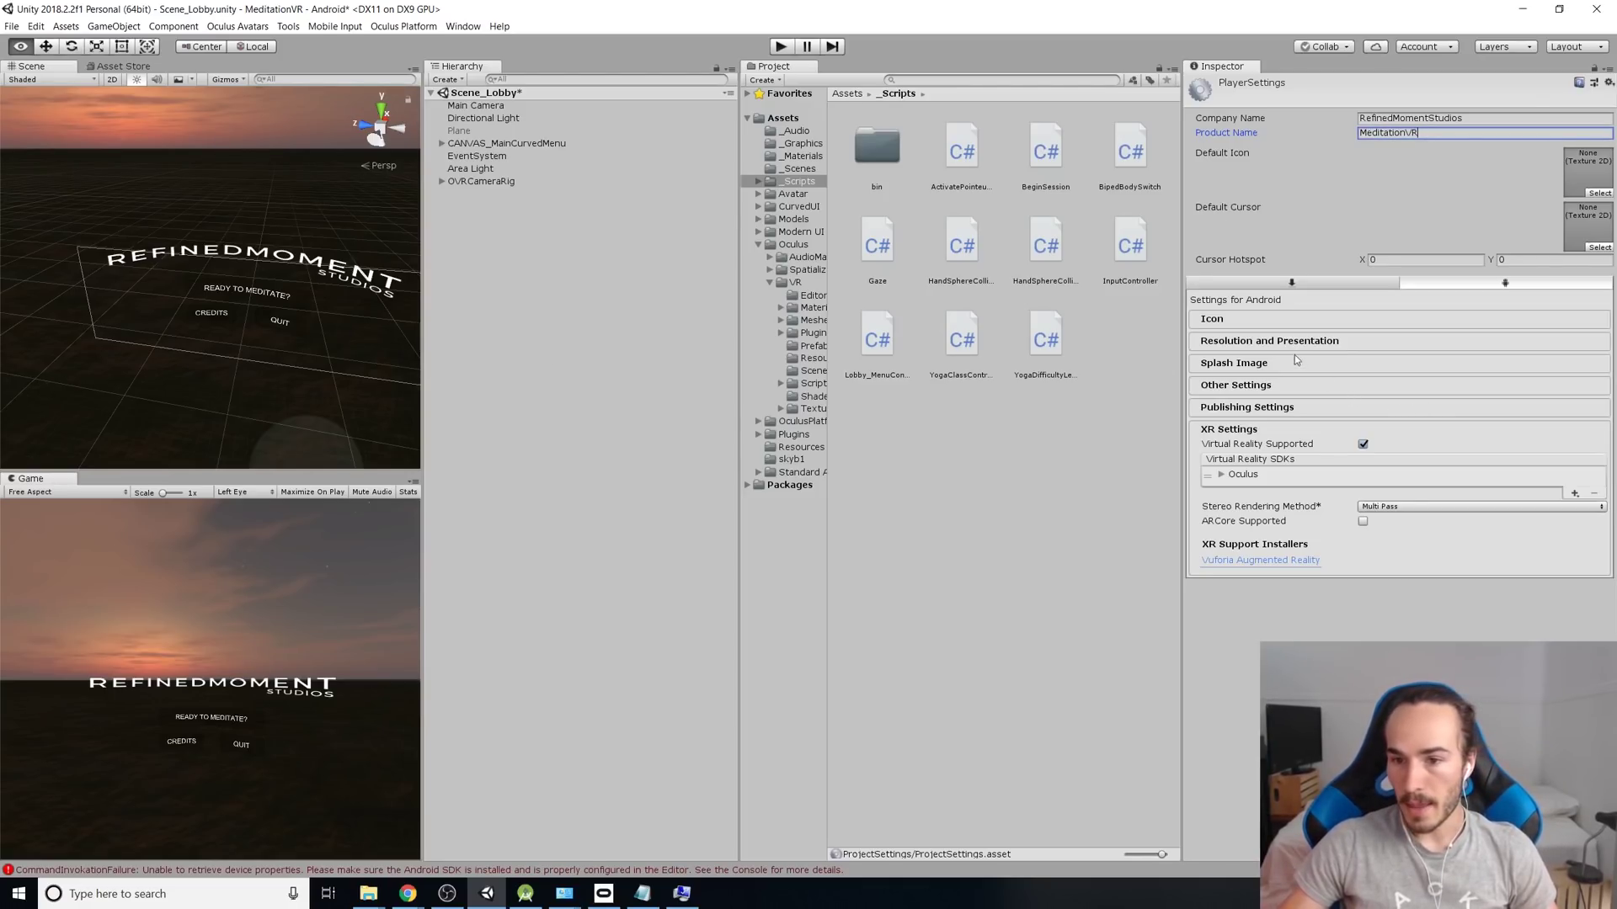
In Other Settings, review package name com.RefinedMomentStudios.MeditationVR and version 1.1
click(1326, 385)
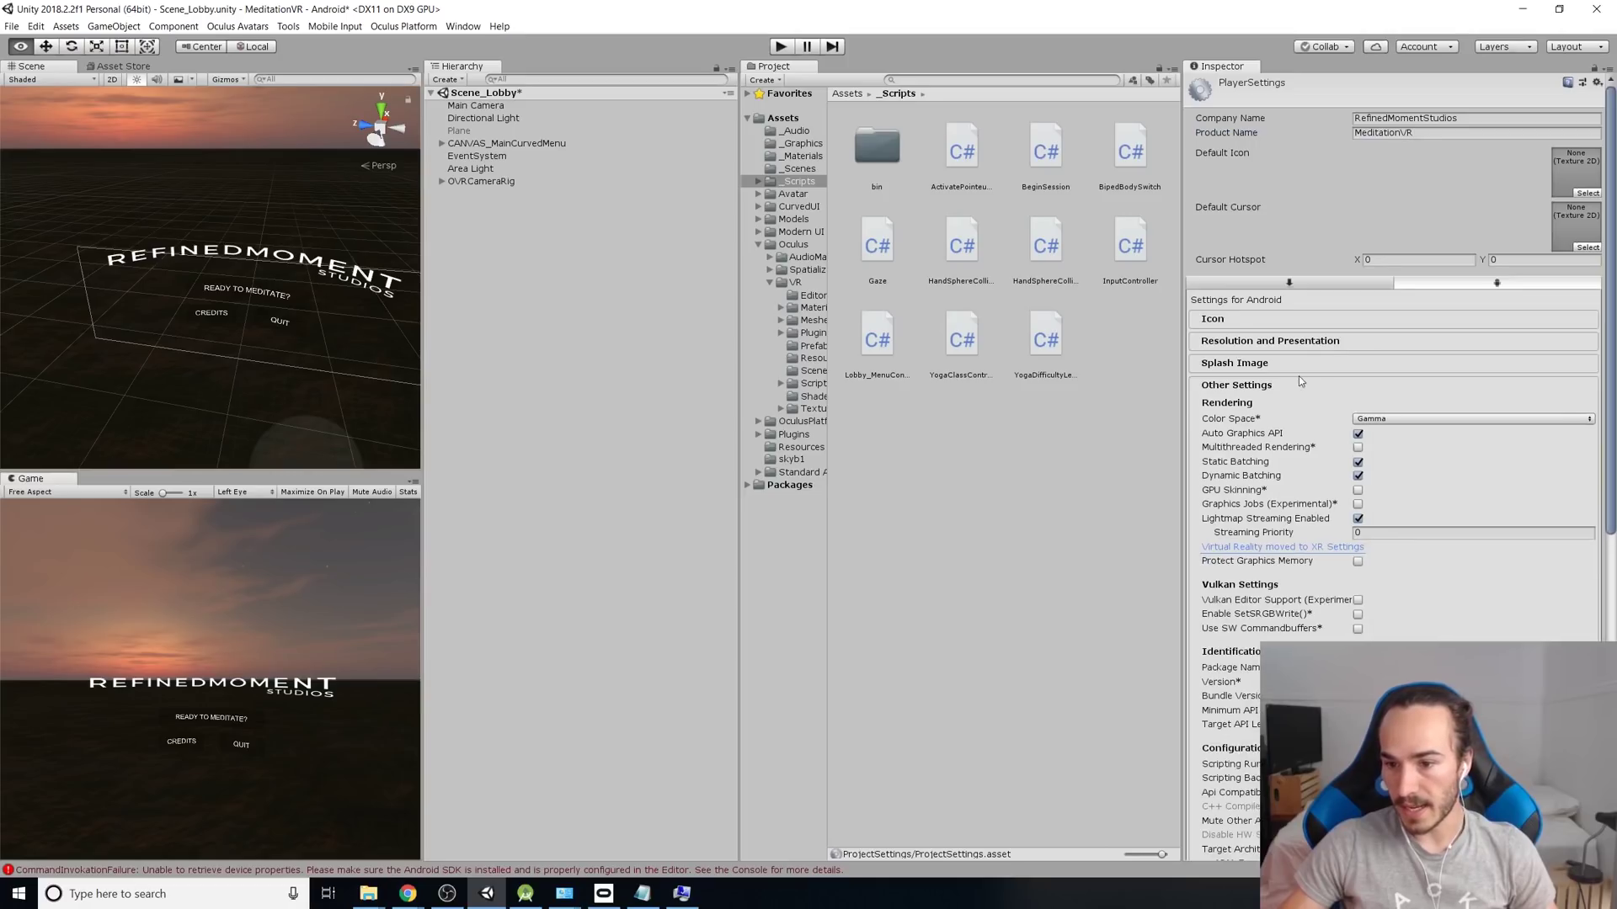
scroll(1263, 438, down, 5)
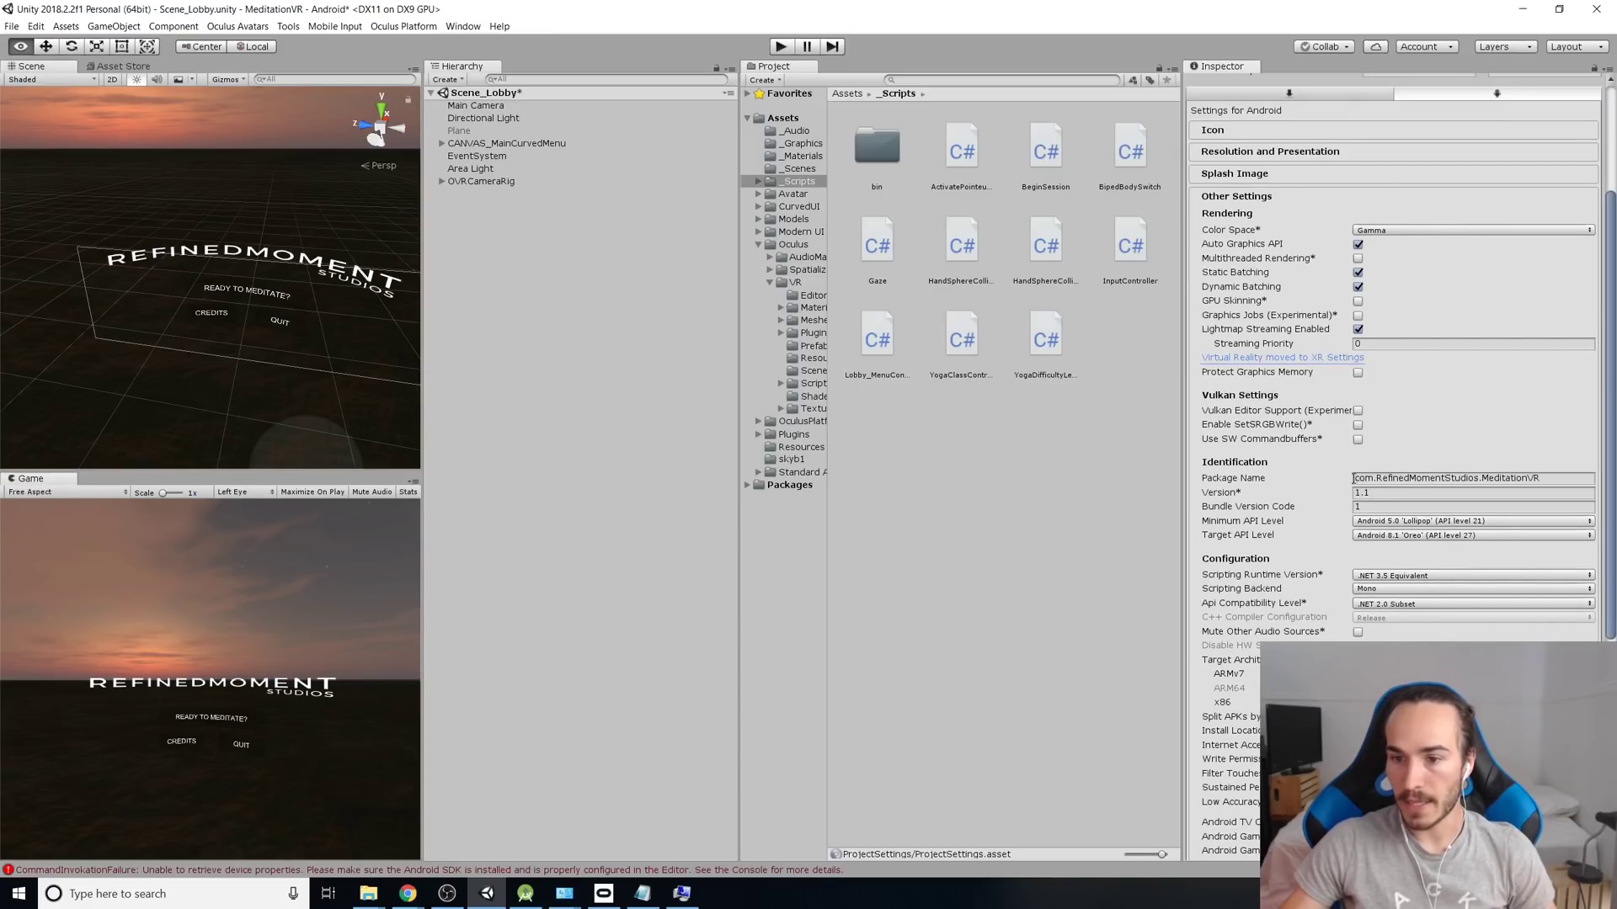
drag(1354, 478, 1370, 482)
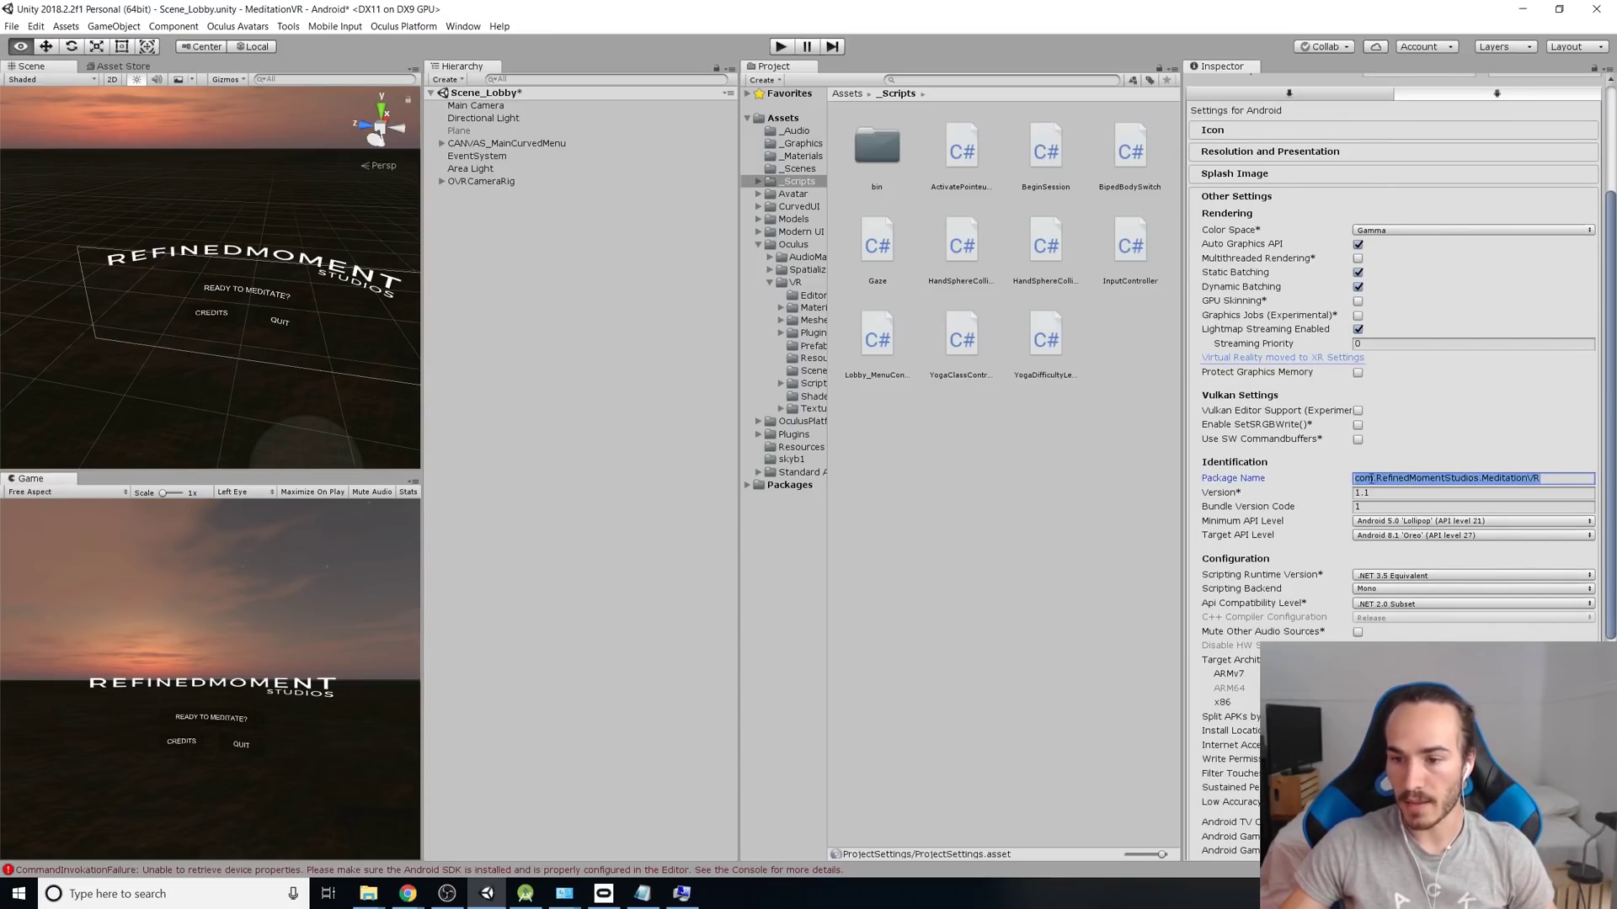
click(1390, 479)
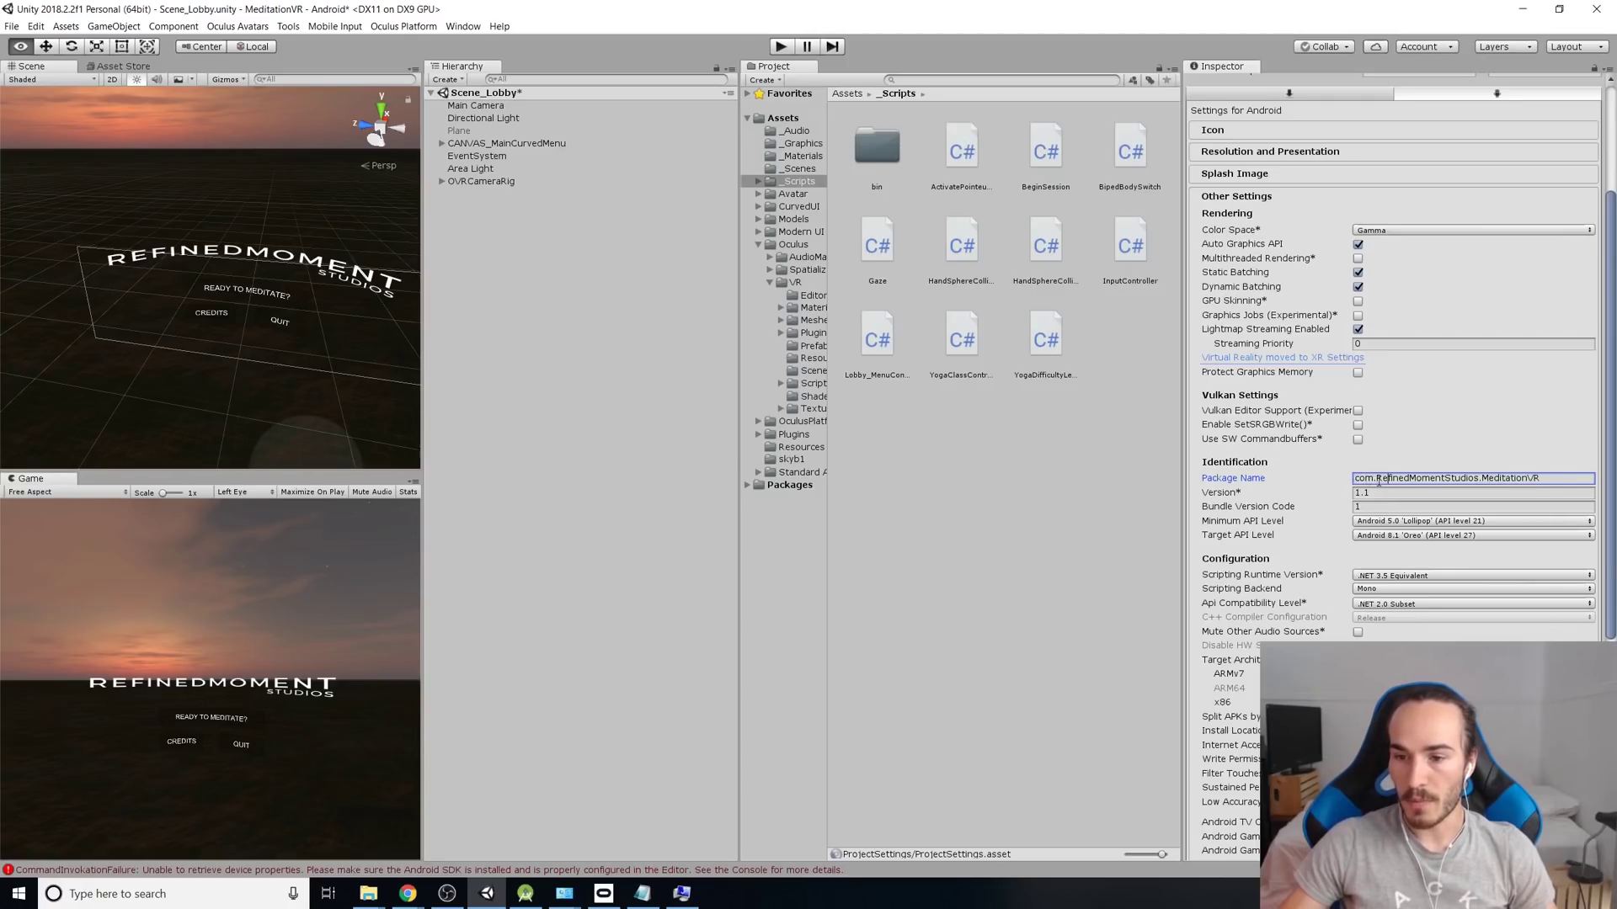
drag(1377, 478, 1557, 489)
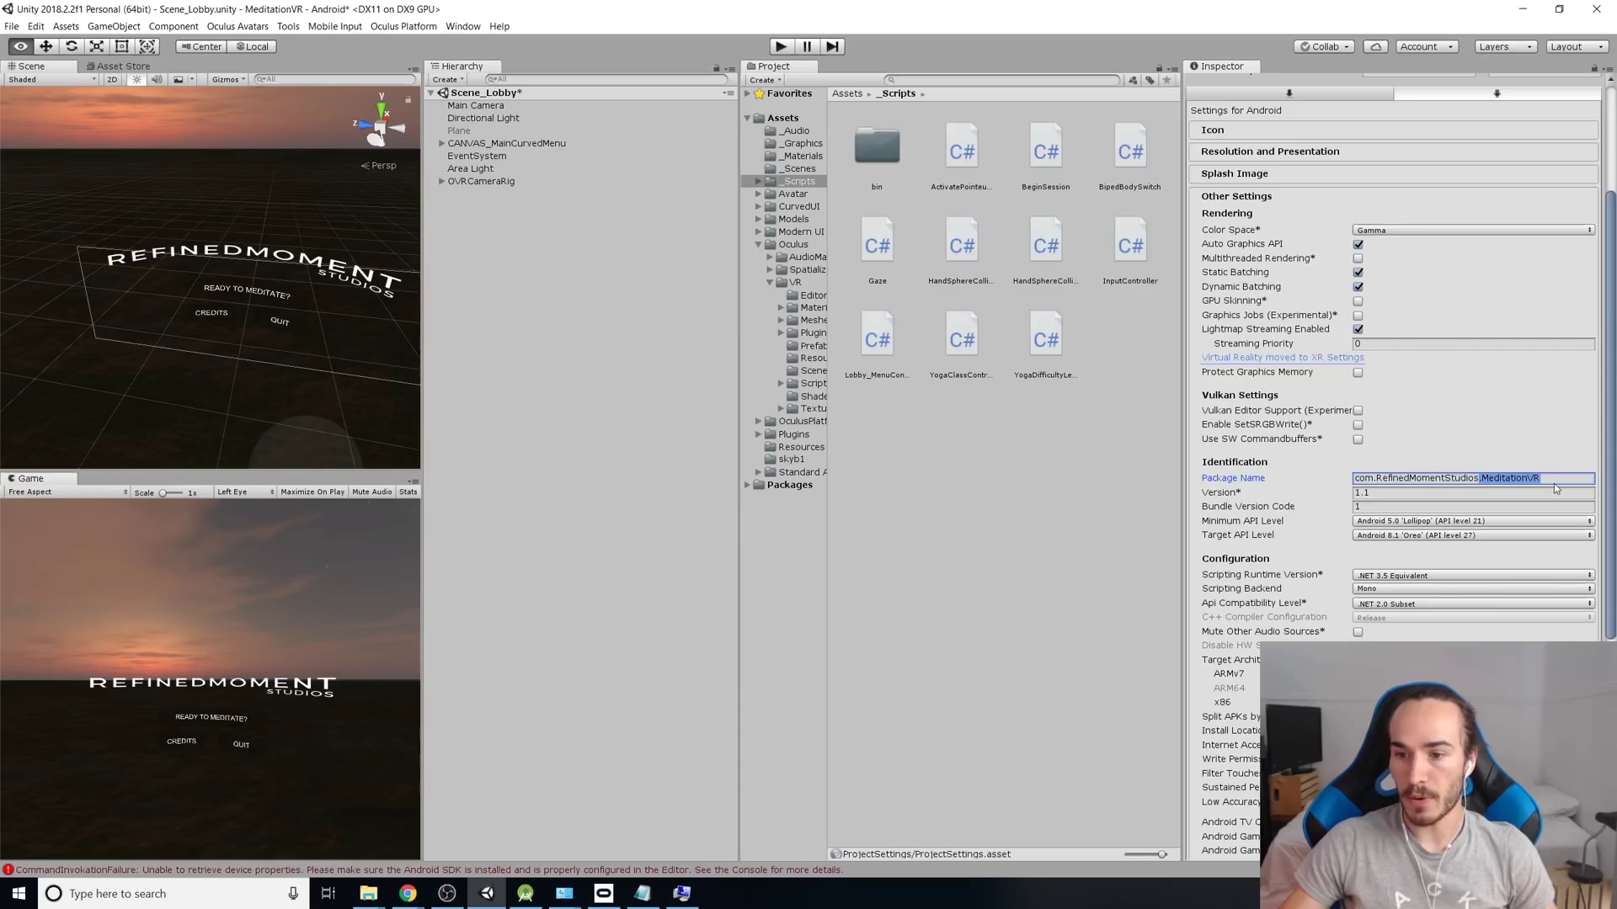
click(1379, 493)
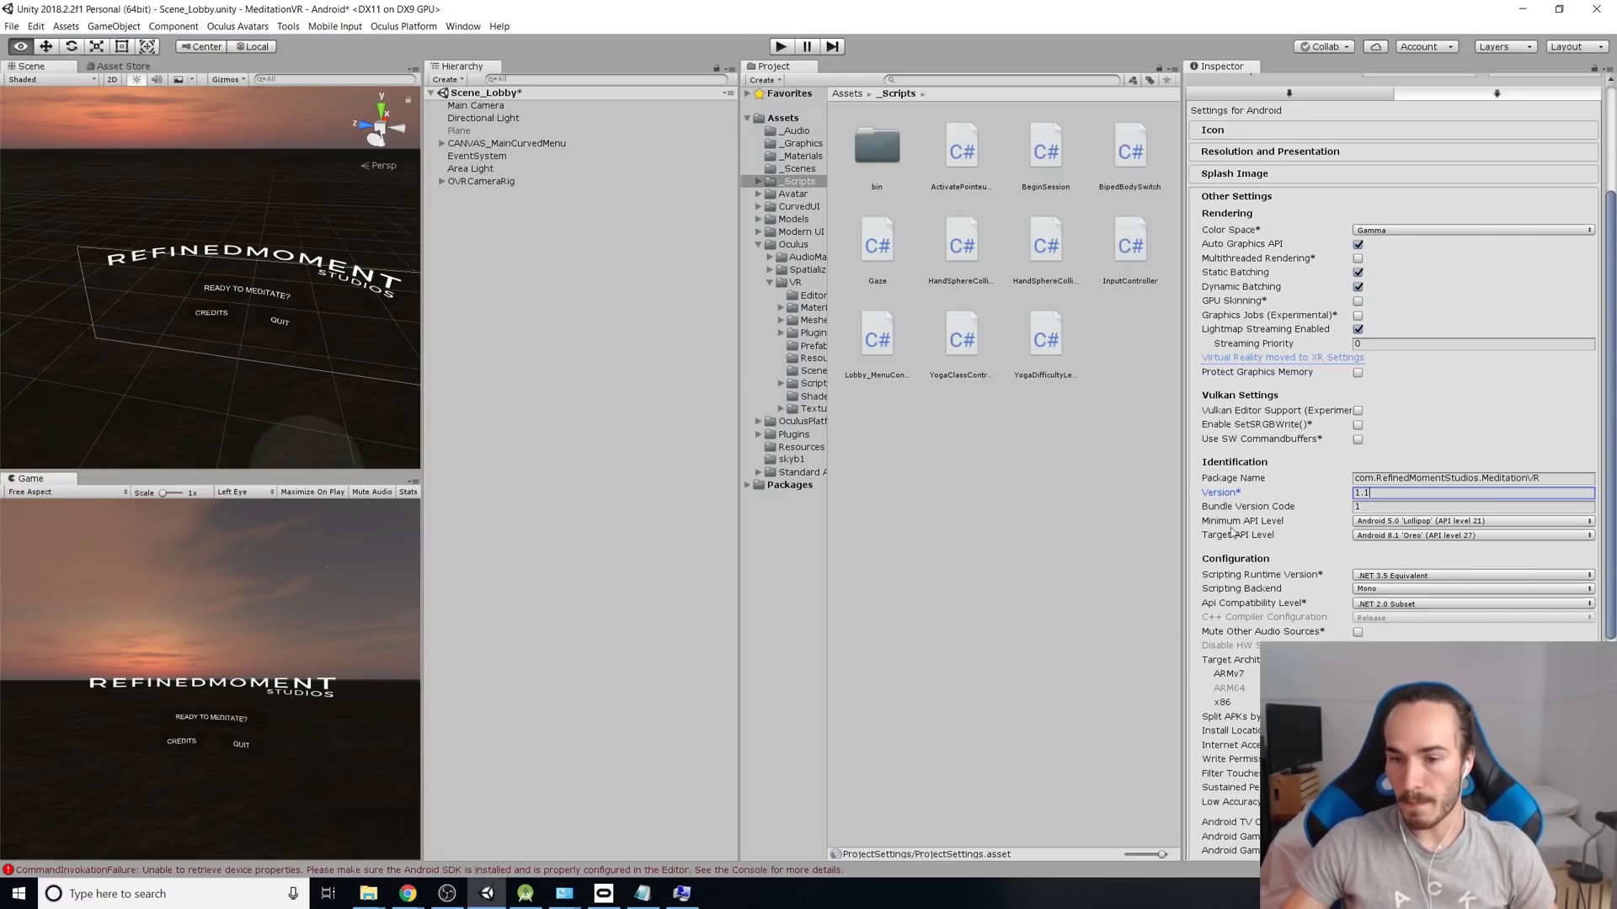
Keep minimum API Android 5.0 (21) and target API Android 8.1 (27), then show the Oculus folder
click(1437, 524)
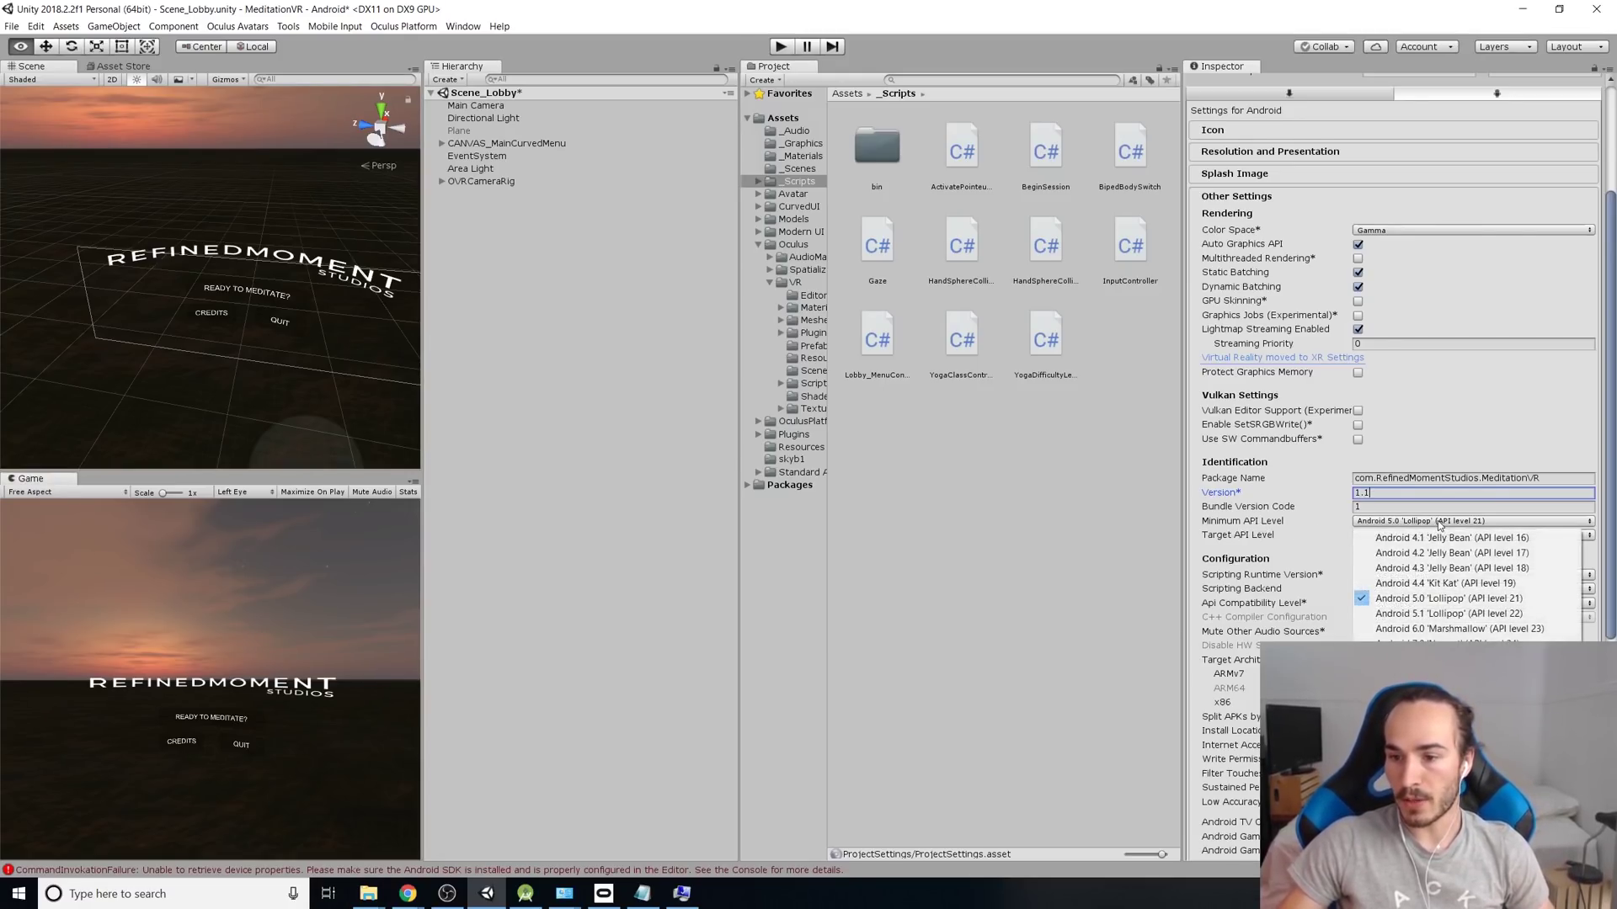
click(1475, 599)
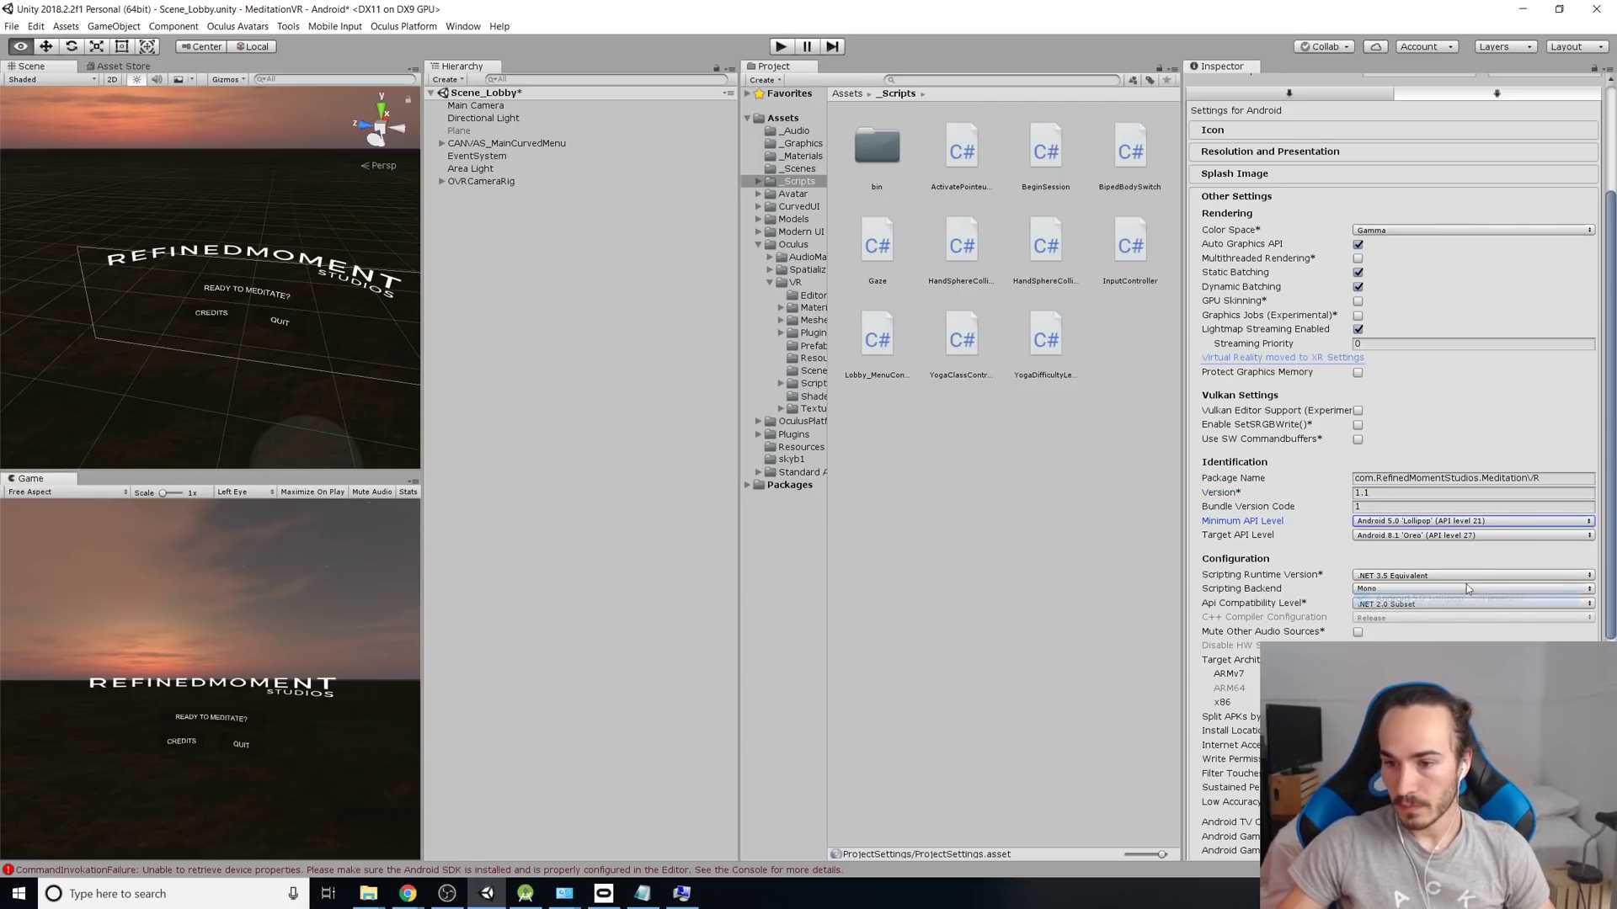
click(1381, 536)
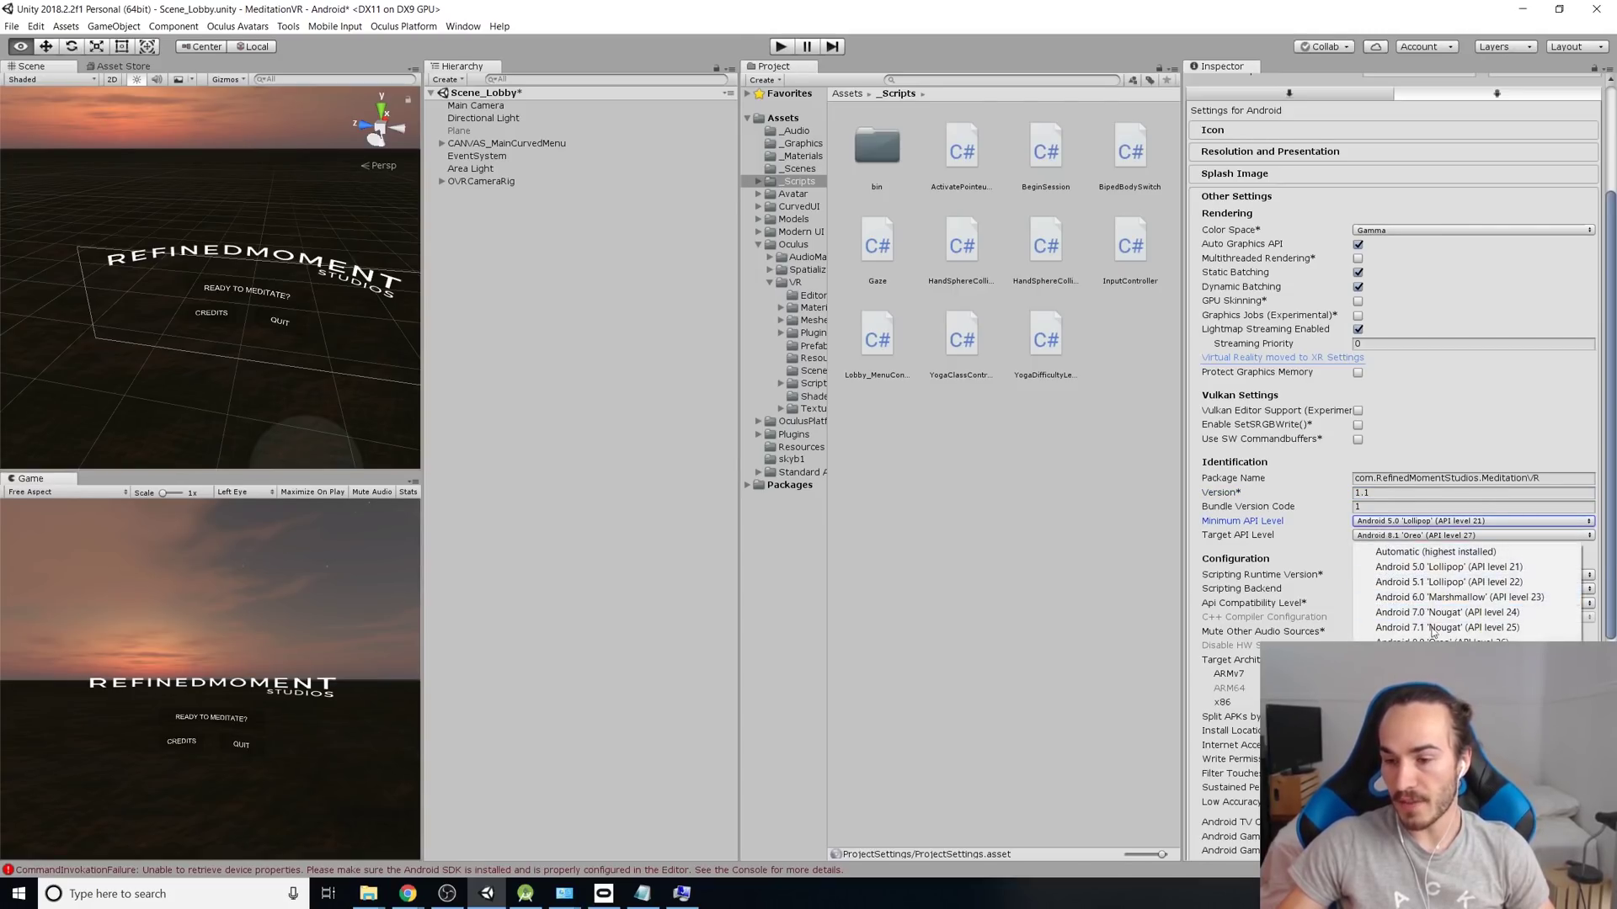
key(Escape)
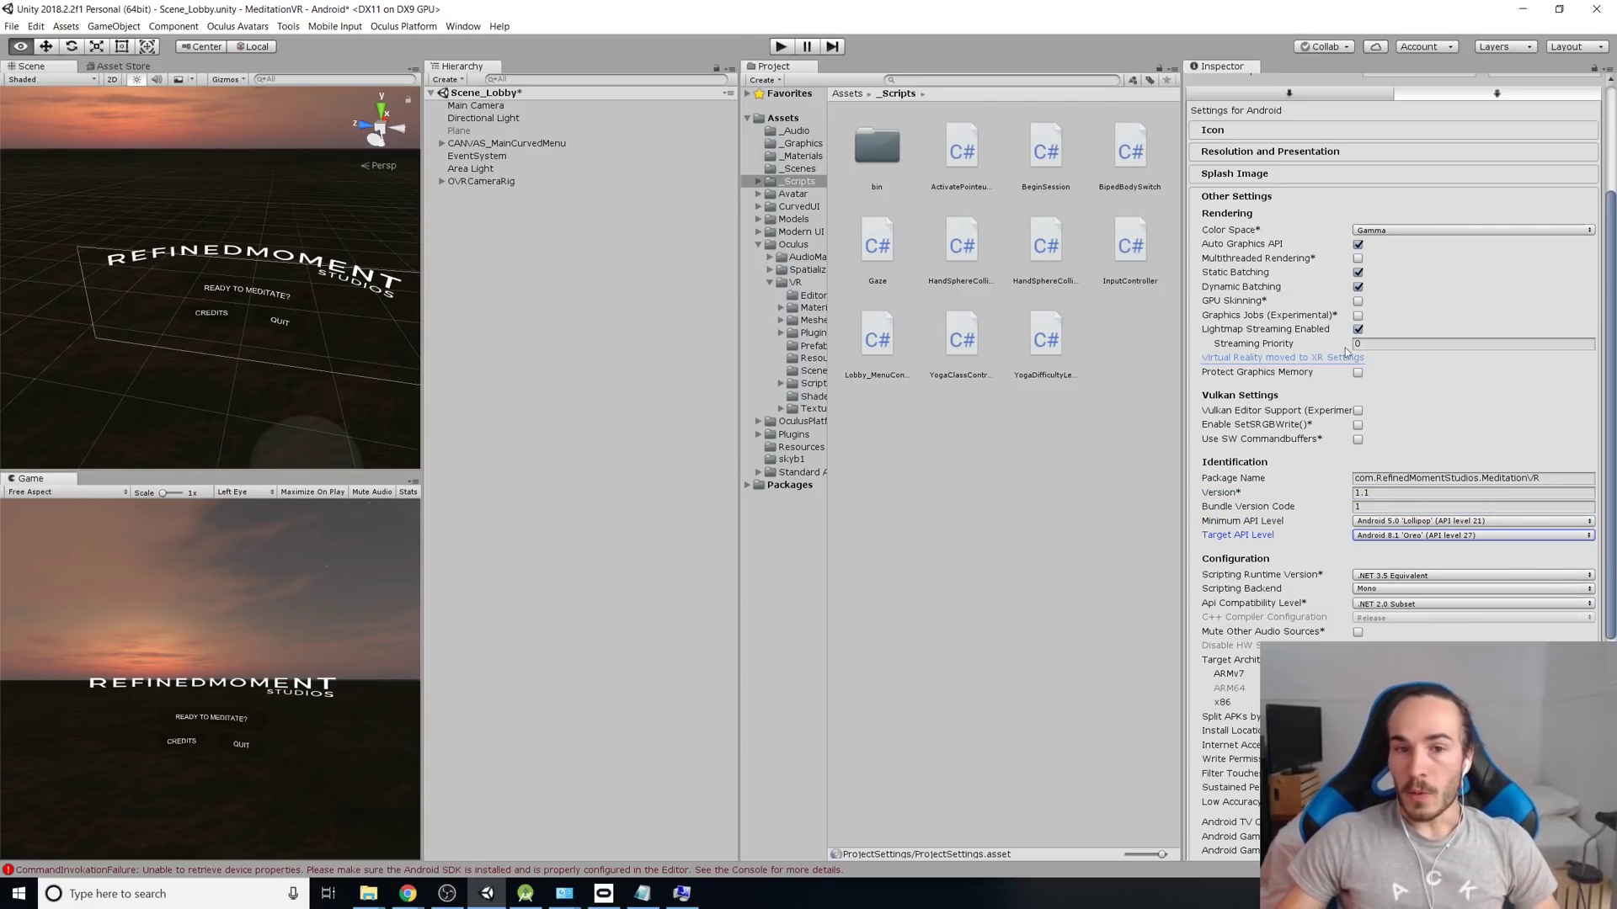
click(792, 245)
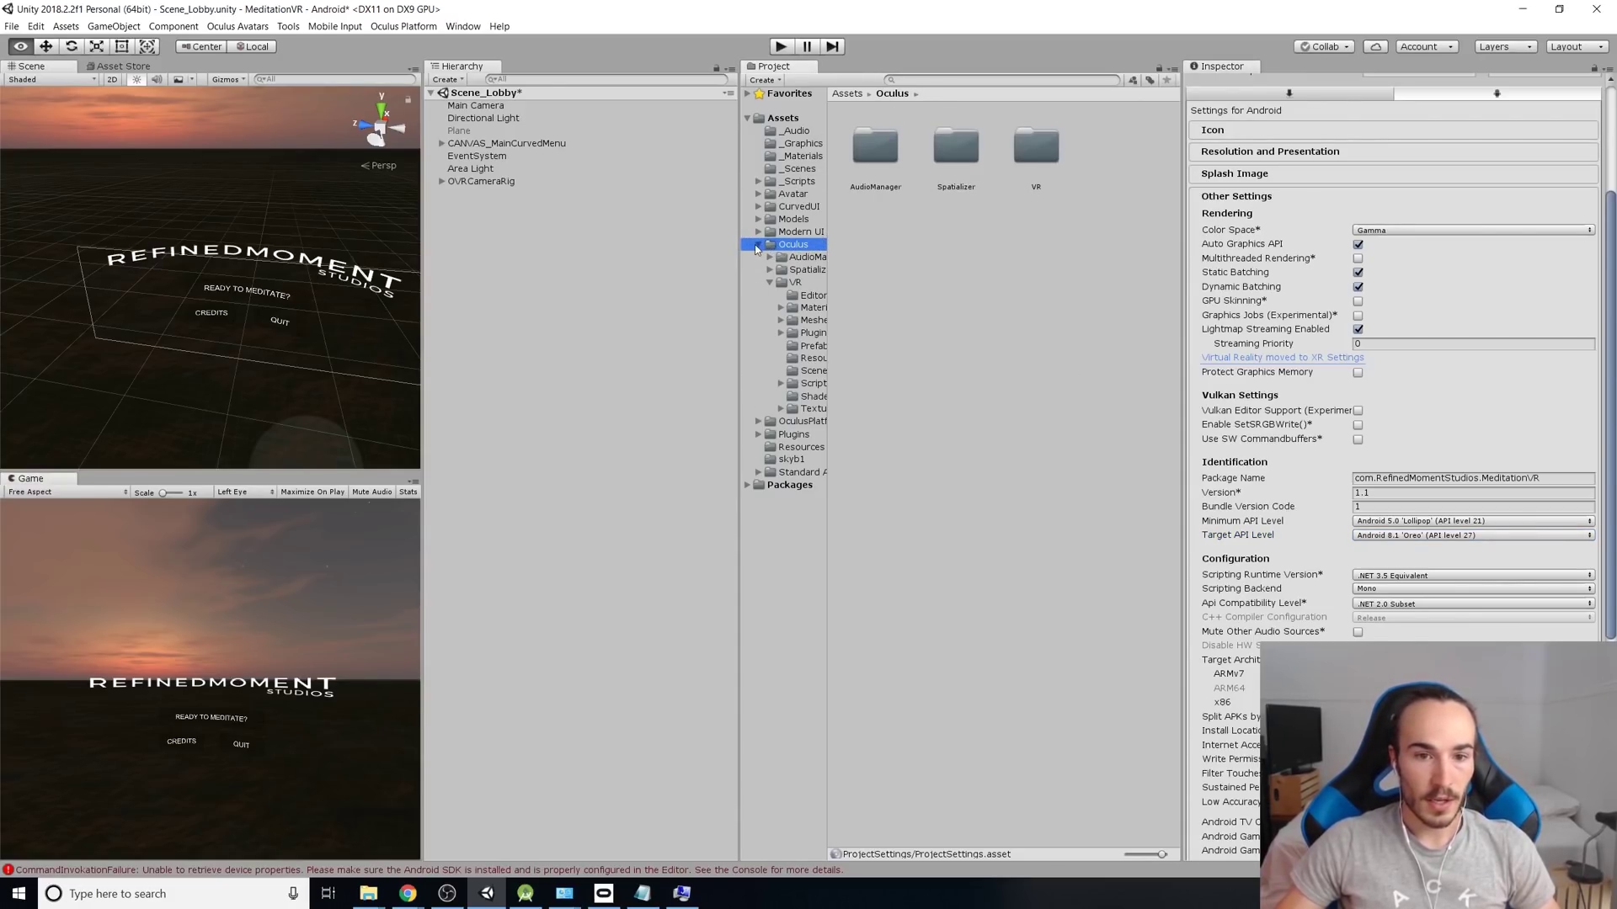
Open the GearVrControllerTest sample scene from Oculus > VR > Scenes, saving the lobby scene first
click(757, 245)
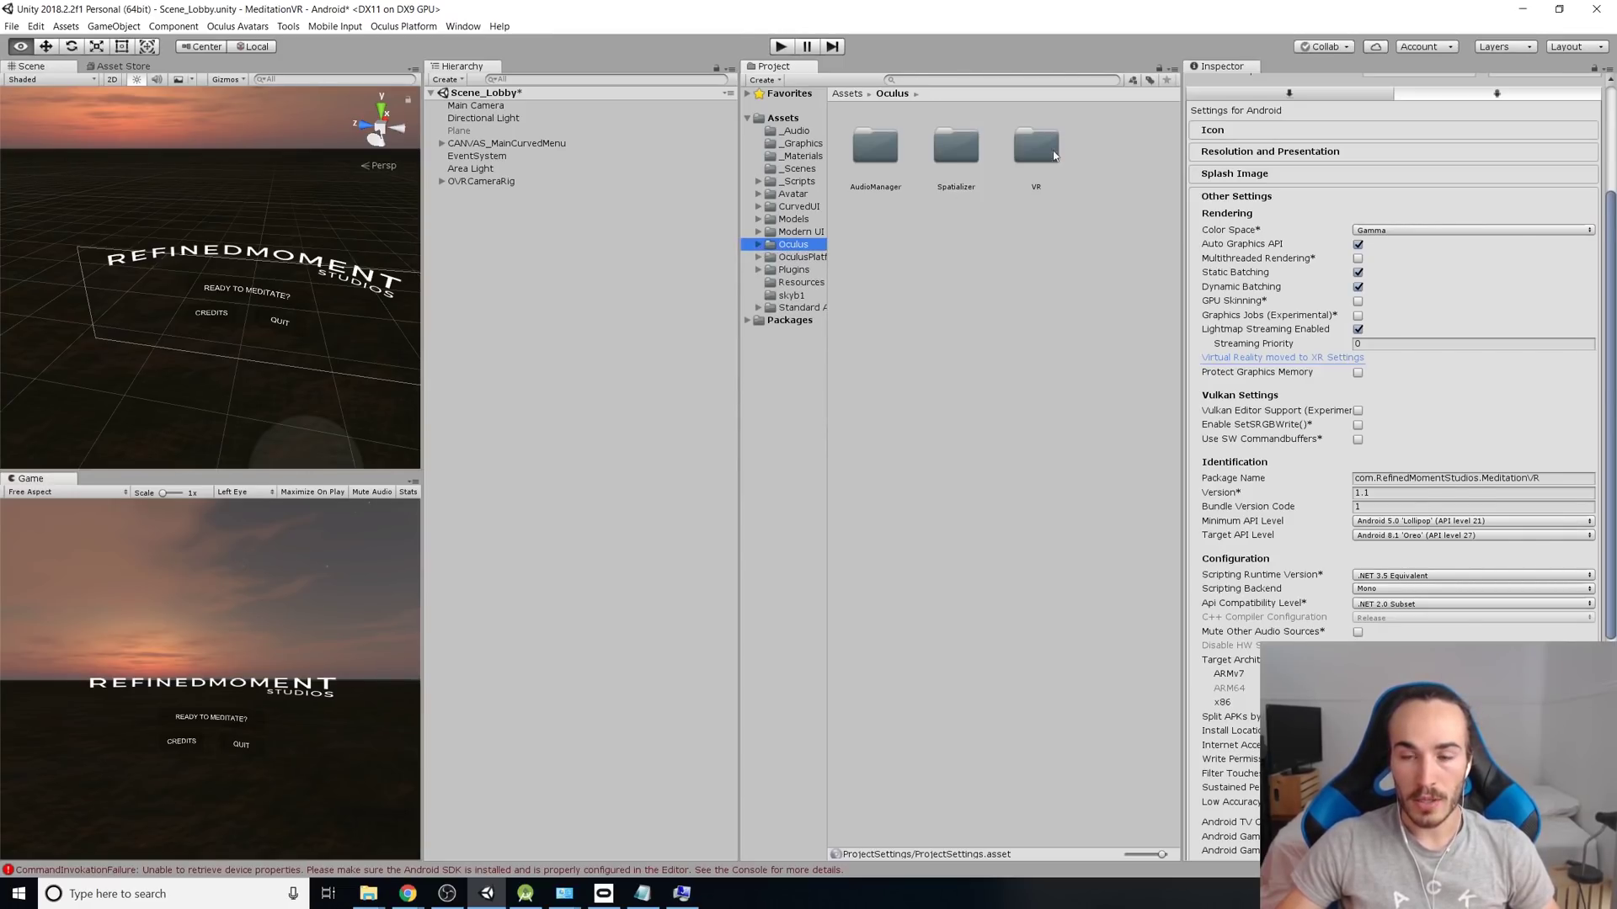
double_click(1036, 149)
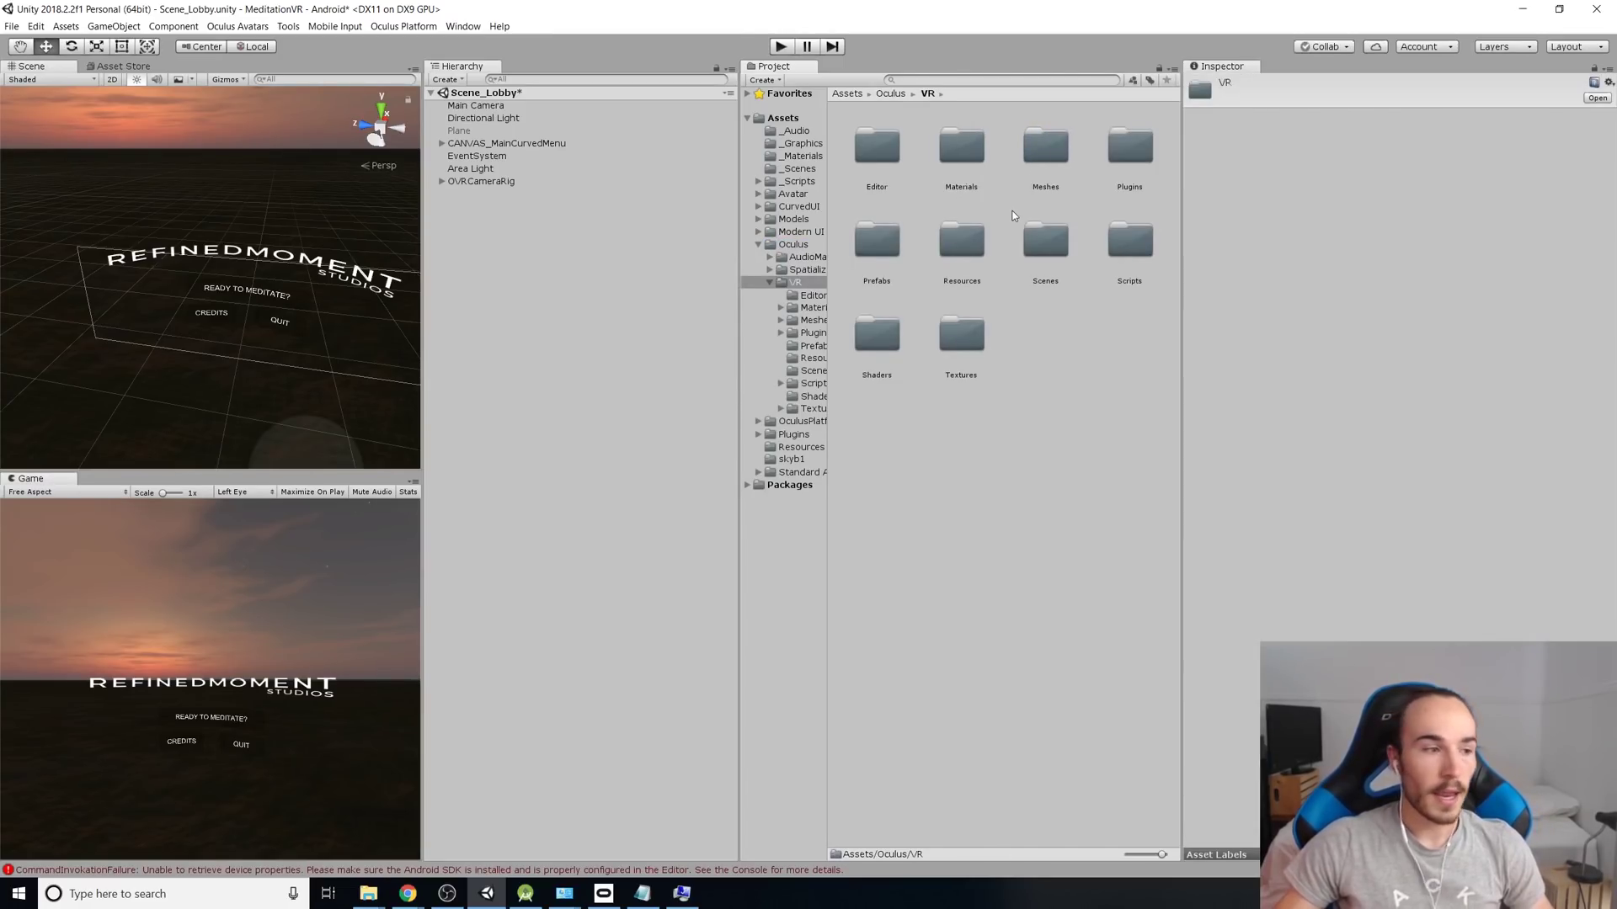
double_click(1044, 244)
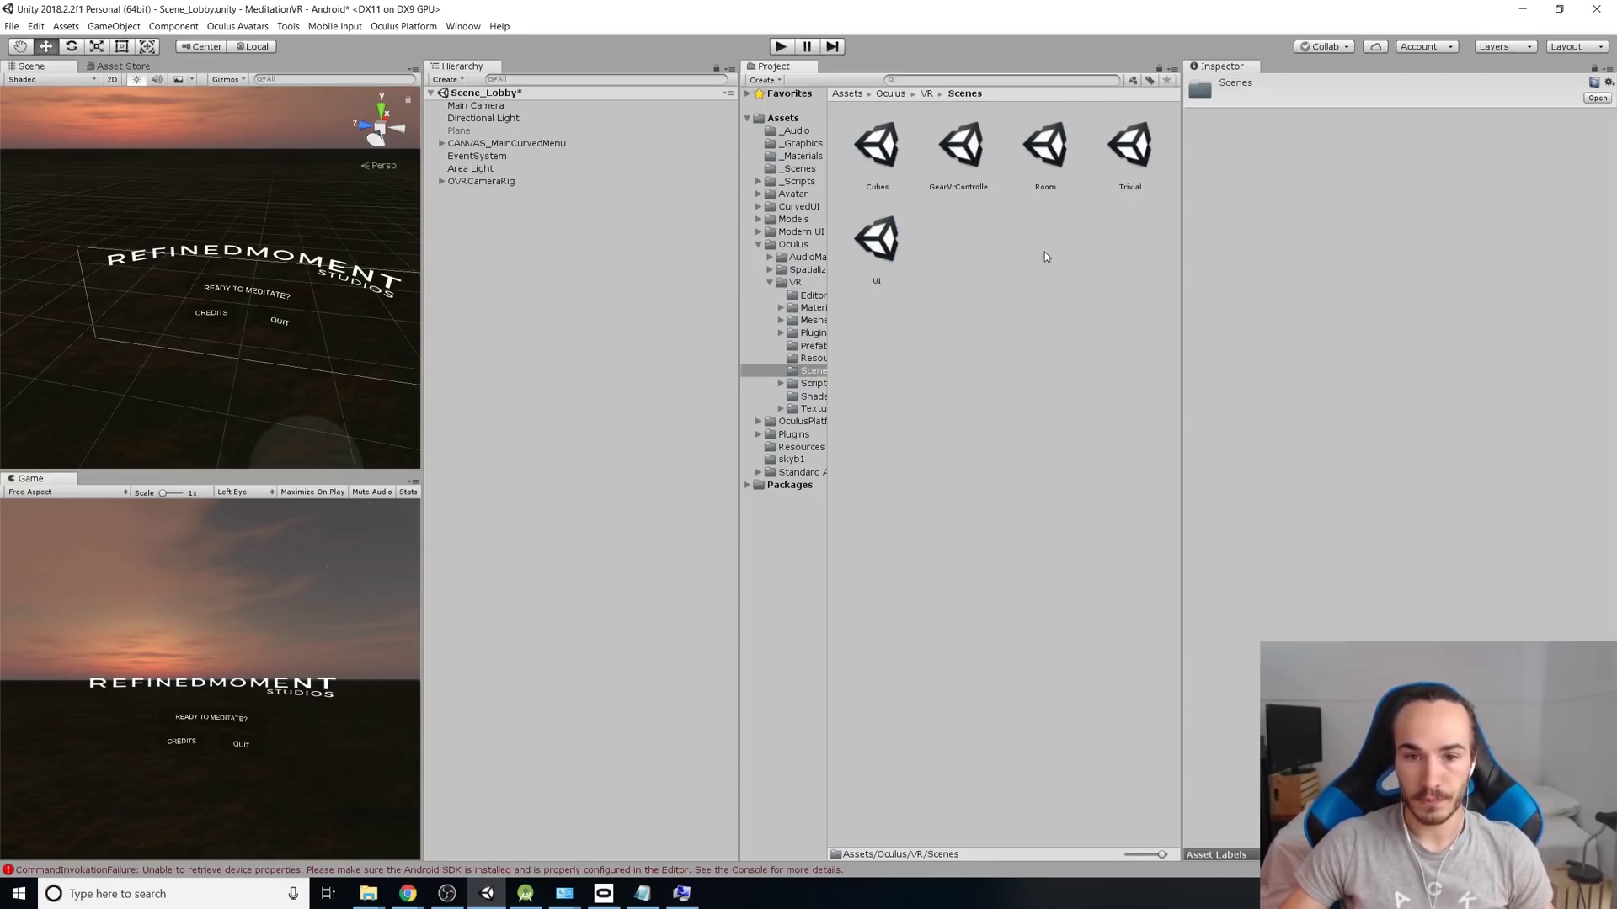
click(964, 150)
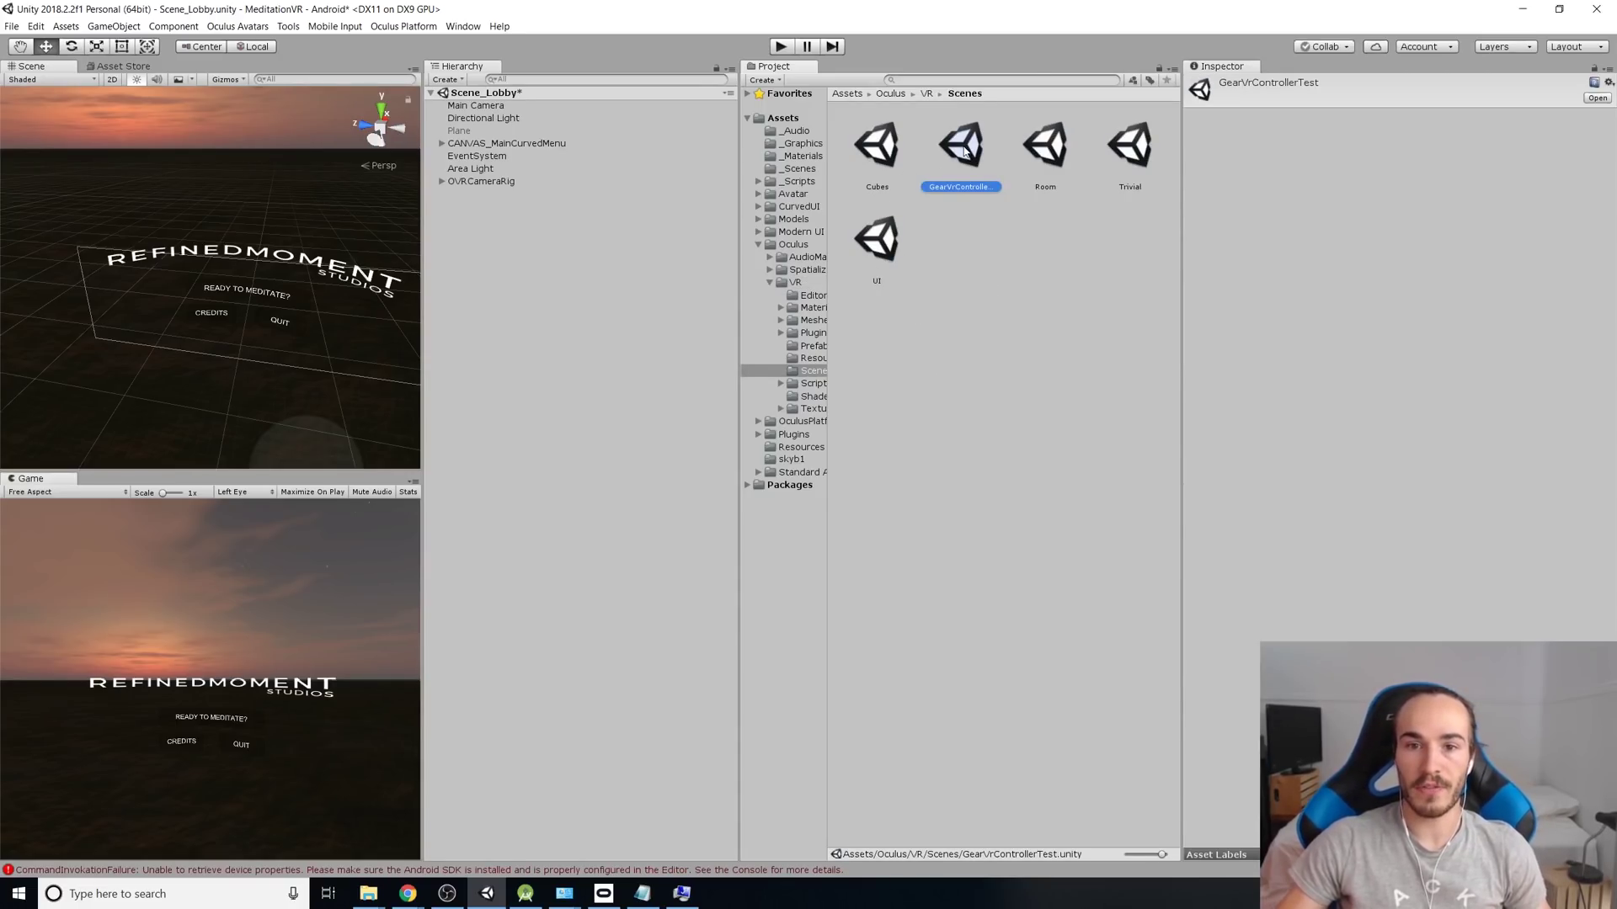
double_click(964, 150)
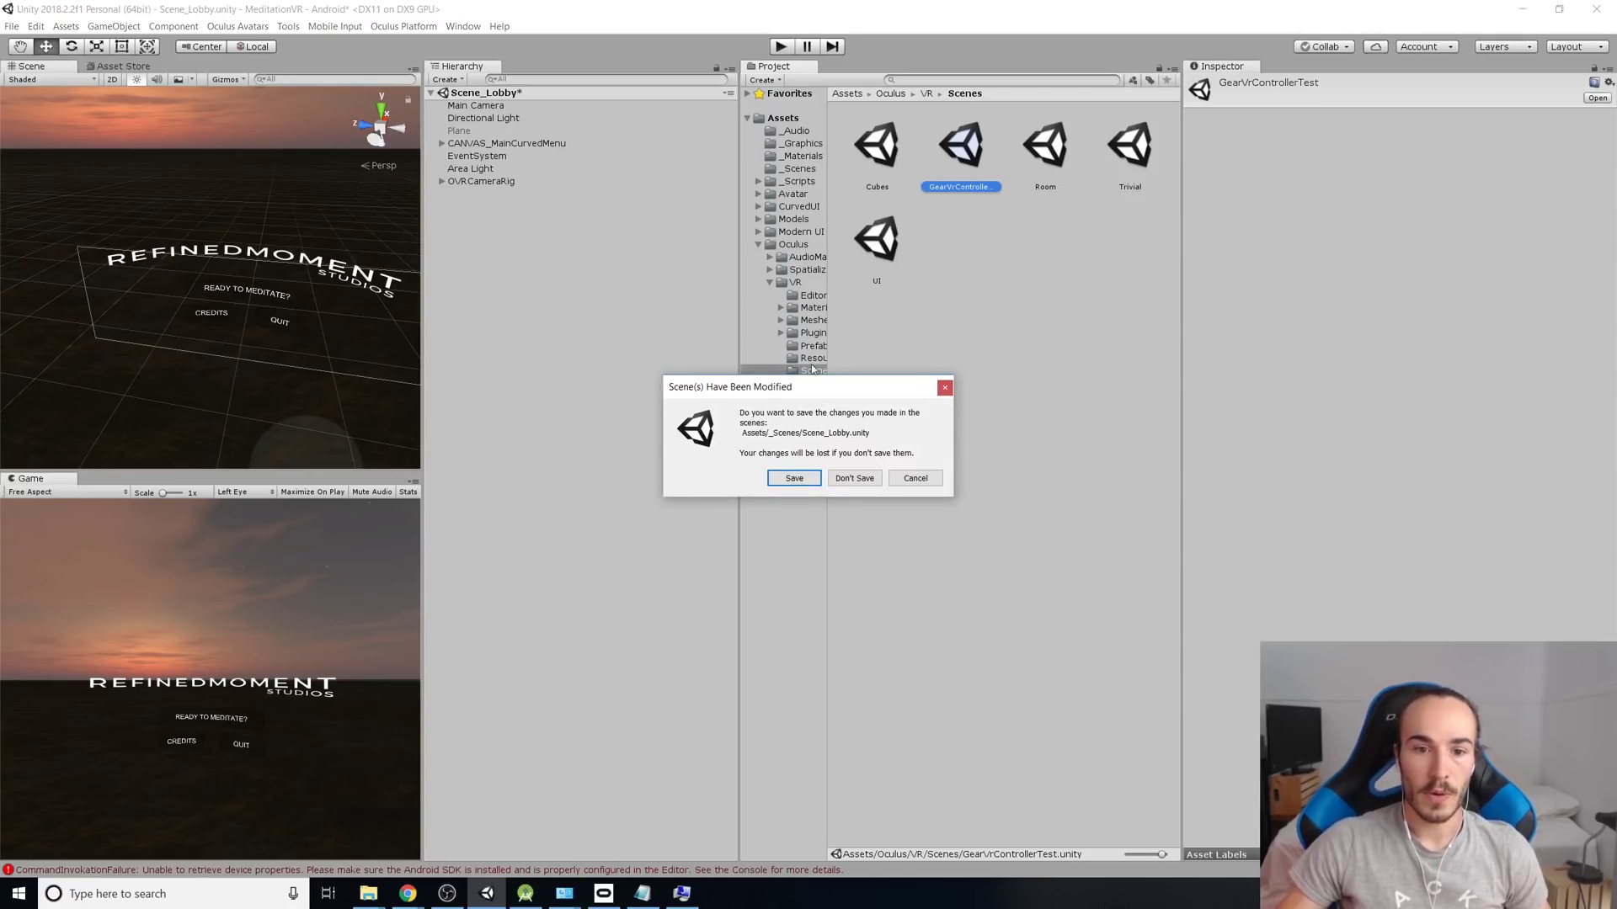
click(796, 478)
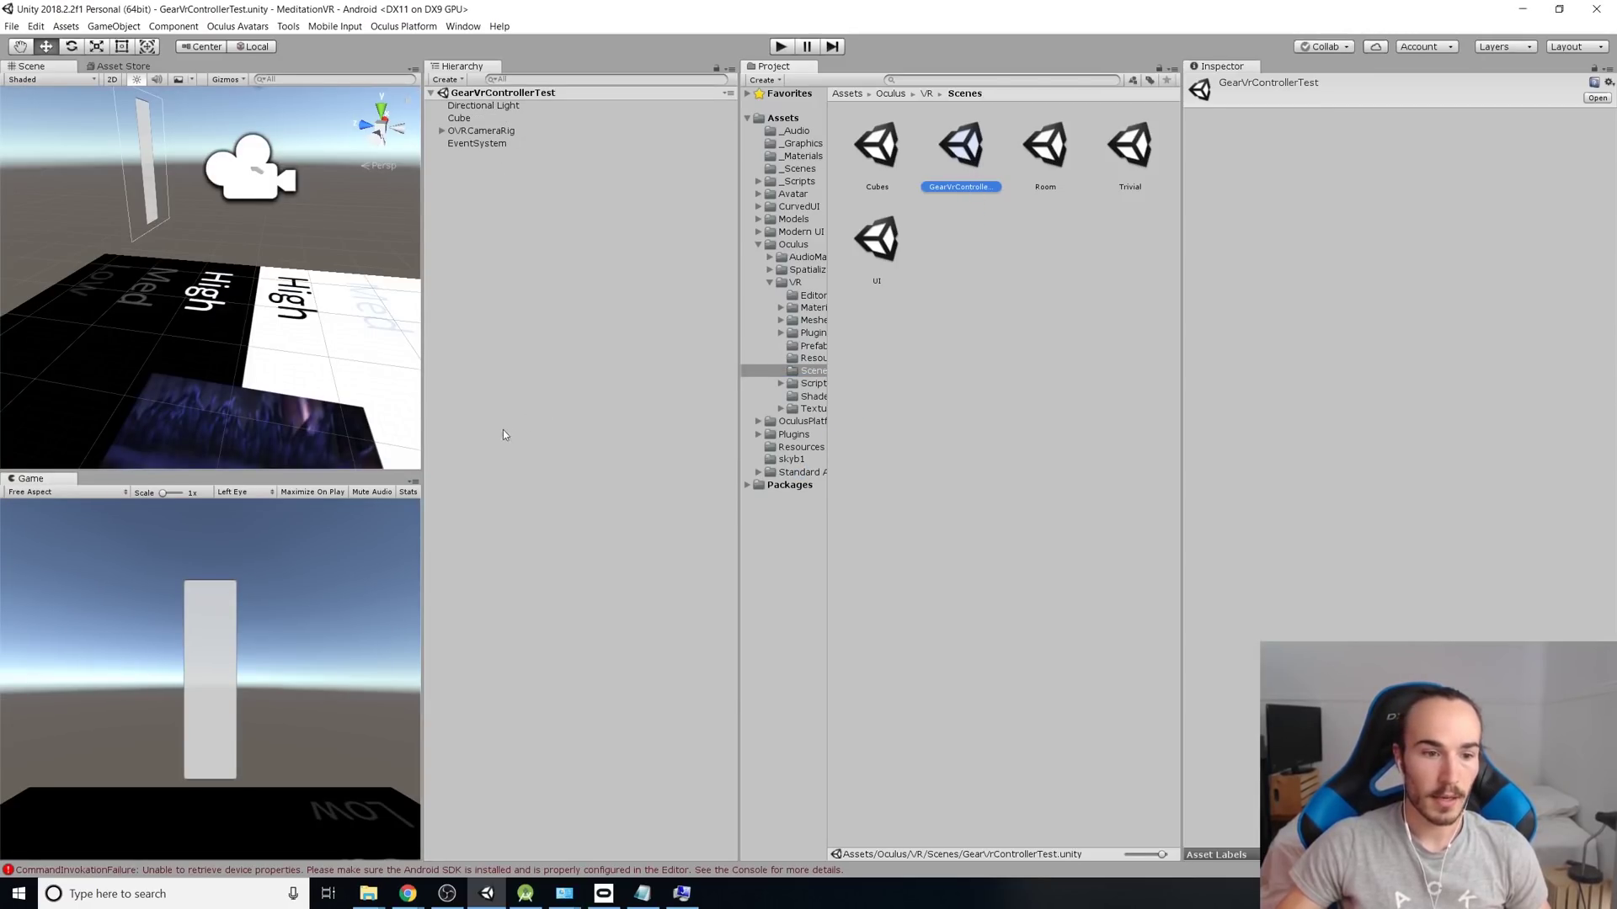
drag(423, 443, 534, 448)
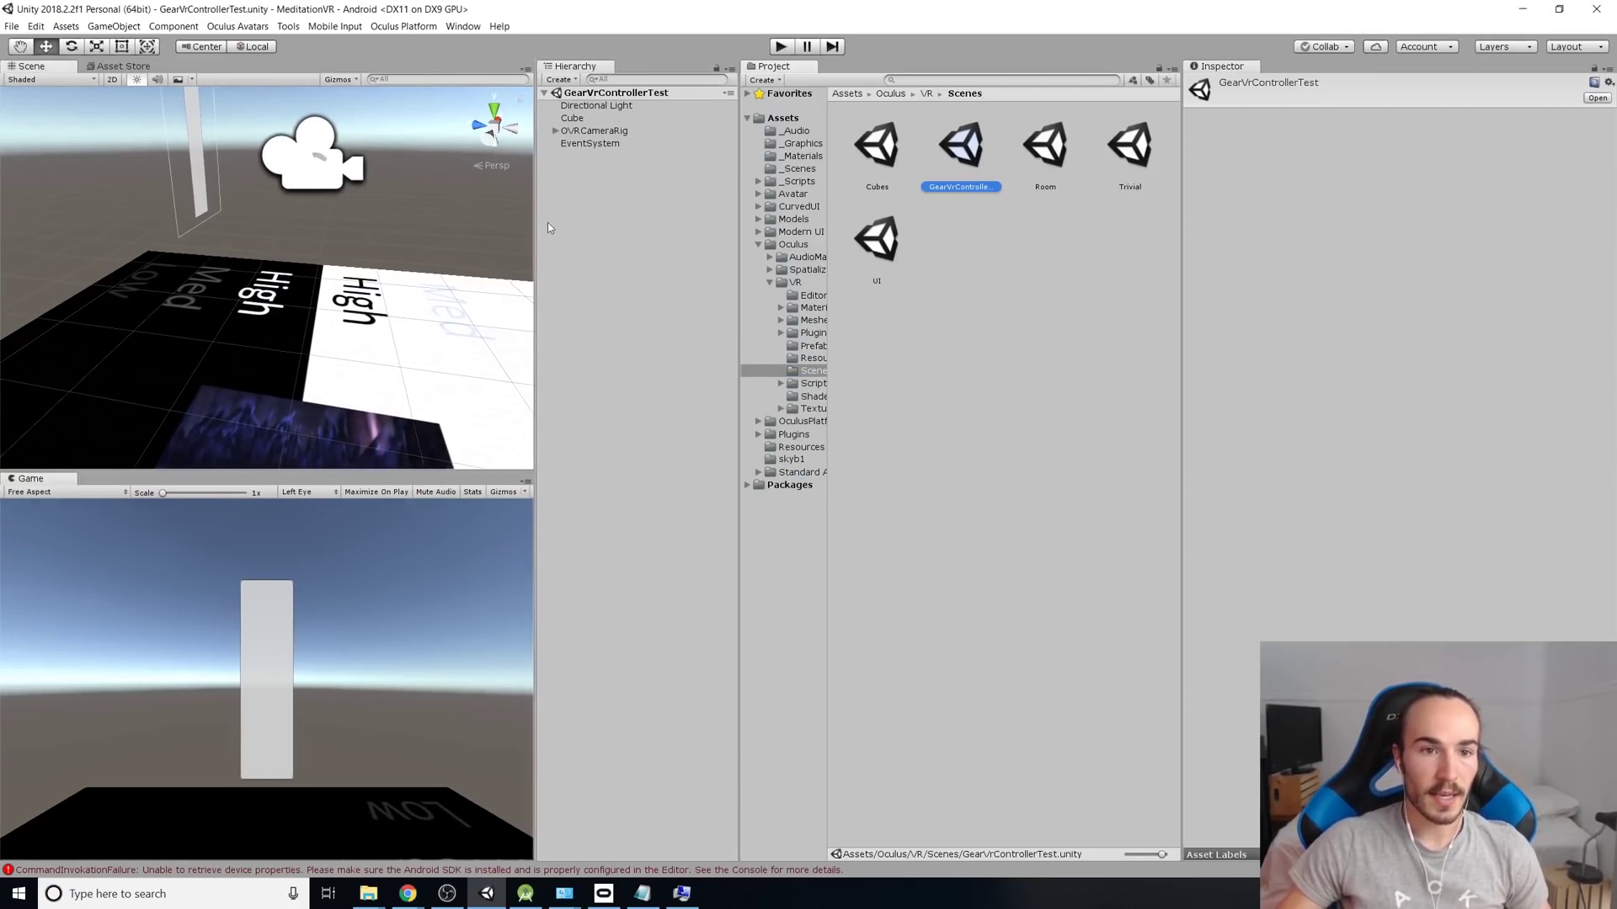
Select OVRCameraRig in GearVrControllerTest after inspecting its TrackingSpace and the EventSystem
click(590, 132)
click(556, 133)
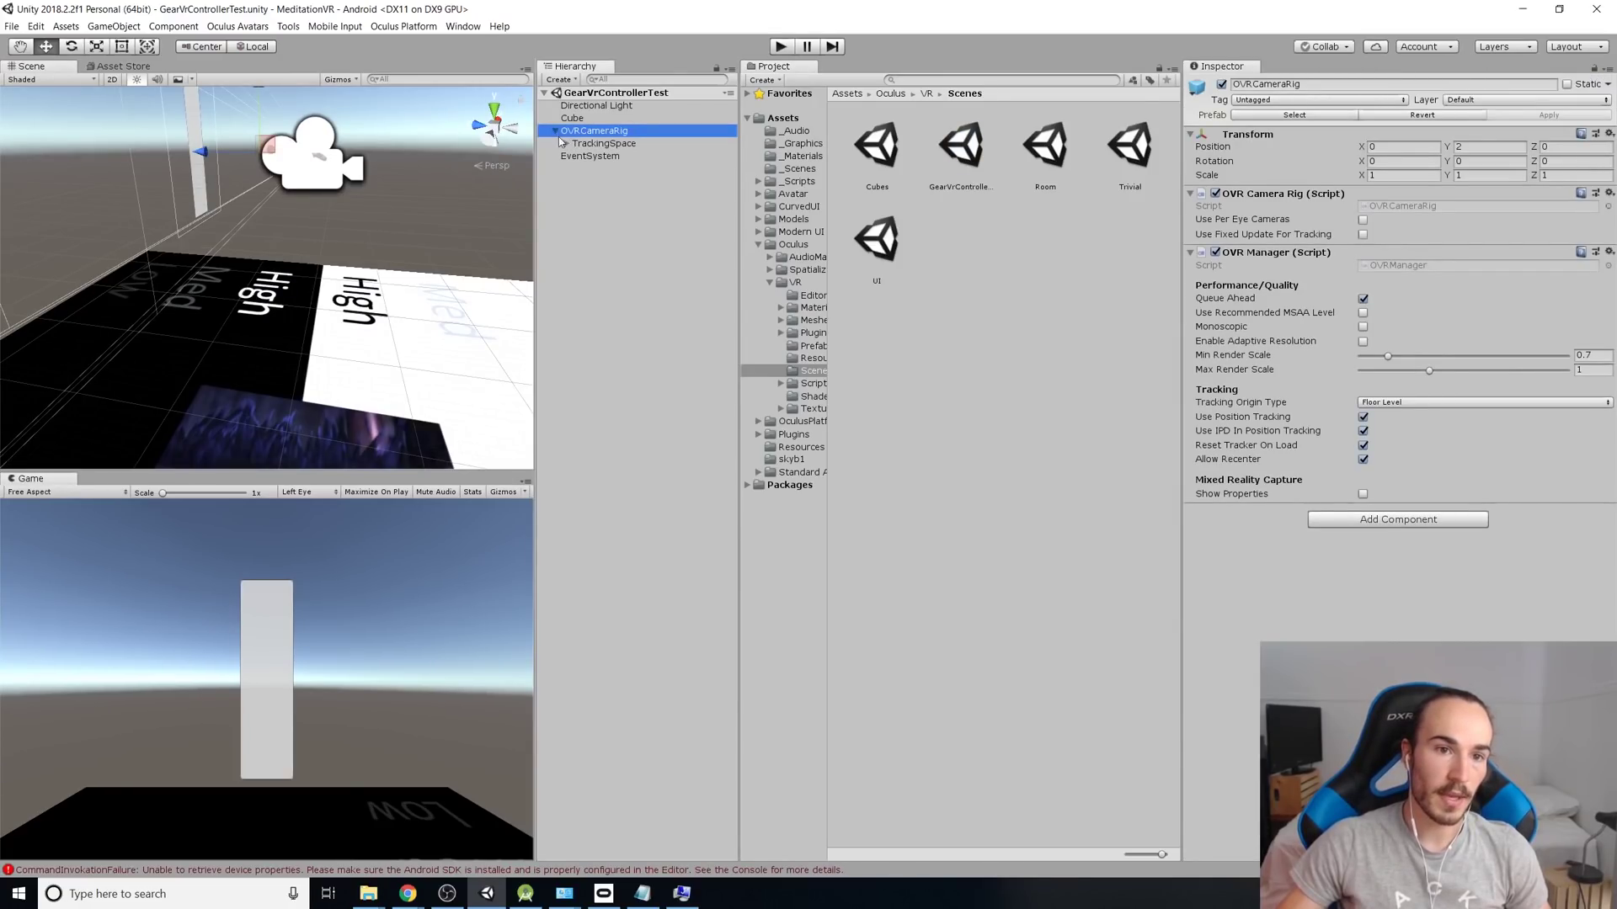
click(563, 143)
click(555, 131)
click(587, 145)
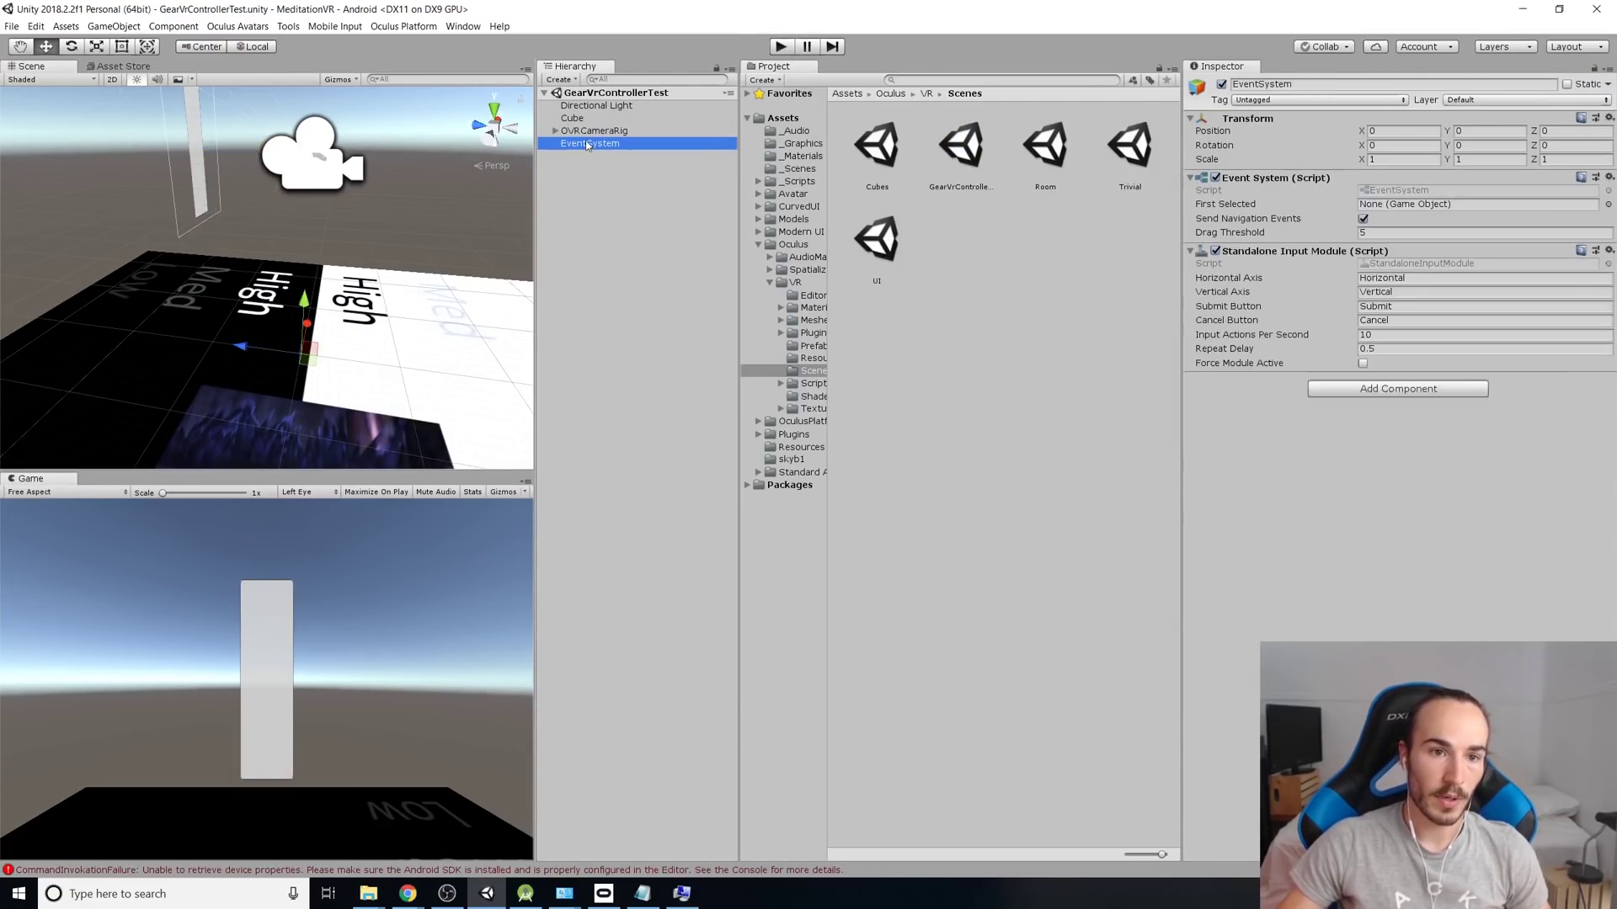
click(589, 133)
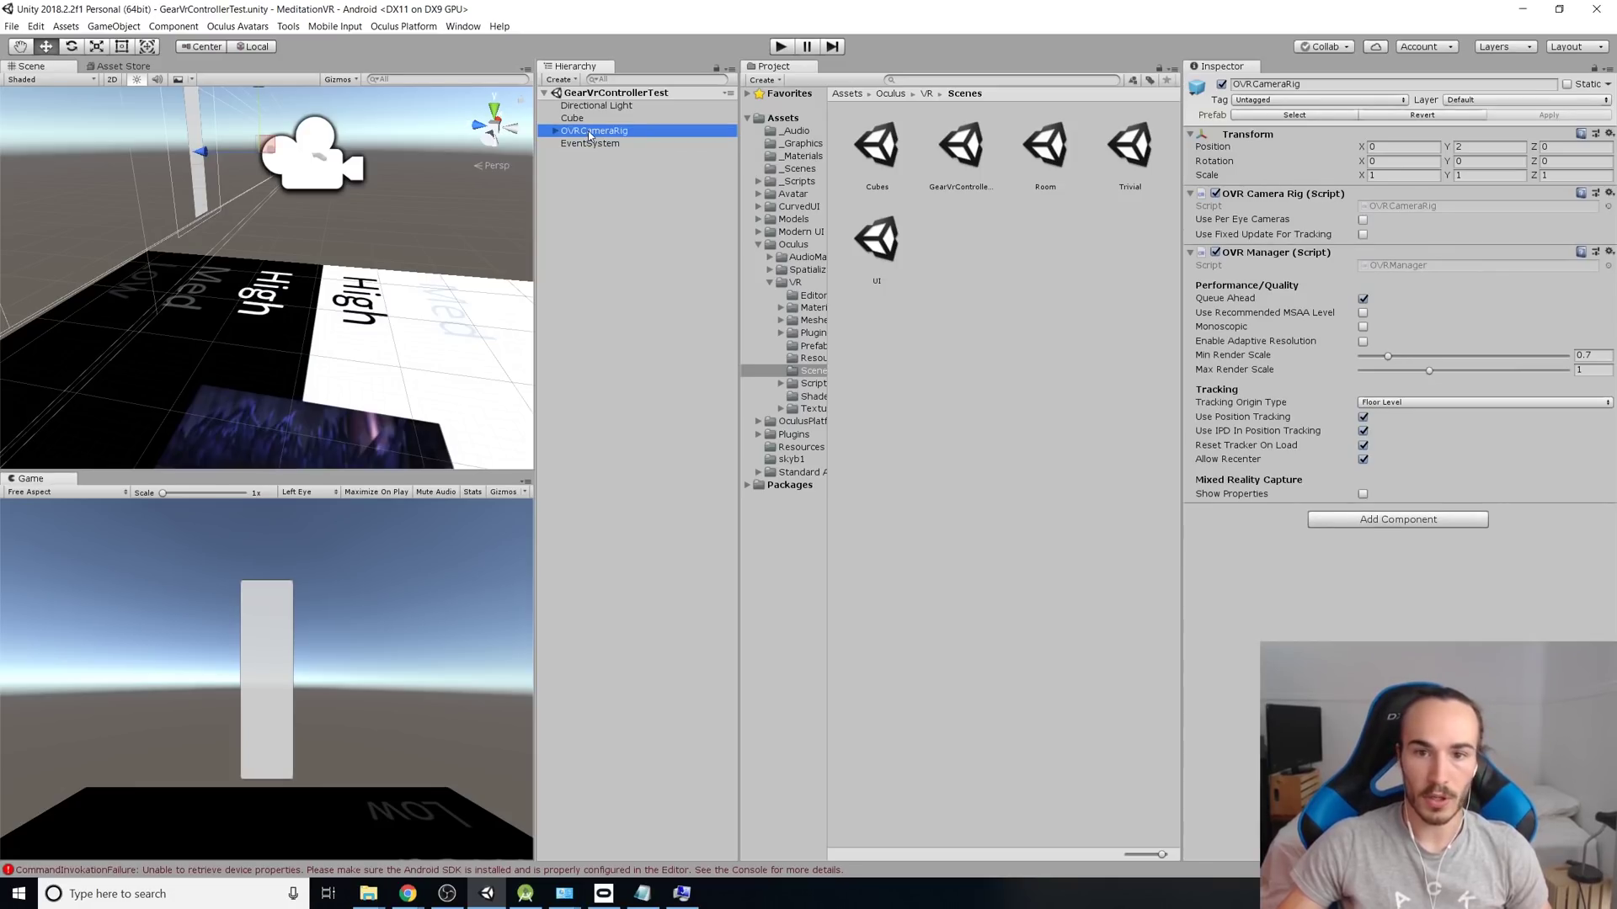
Open Scene_Lobby from _Scenes and paste the copied OVRCameraRig into it
click(792, 182)
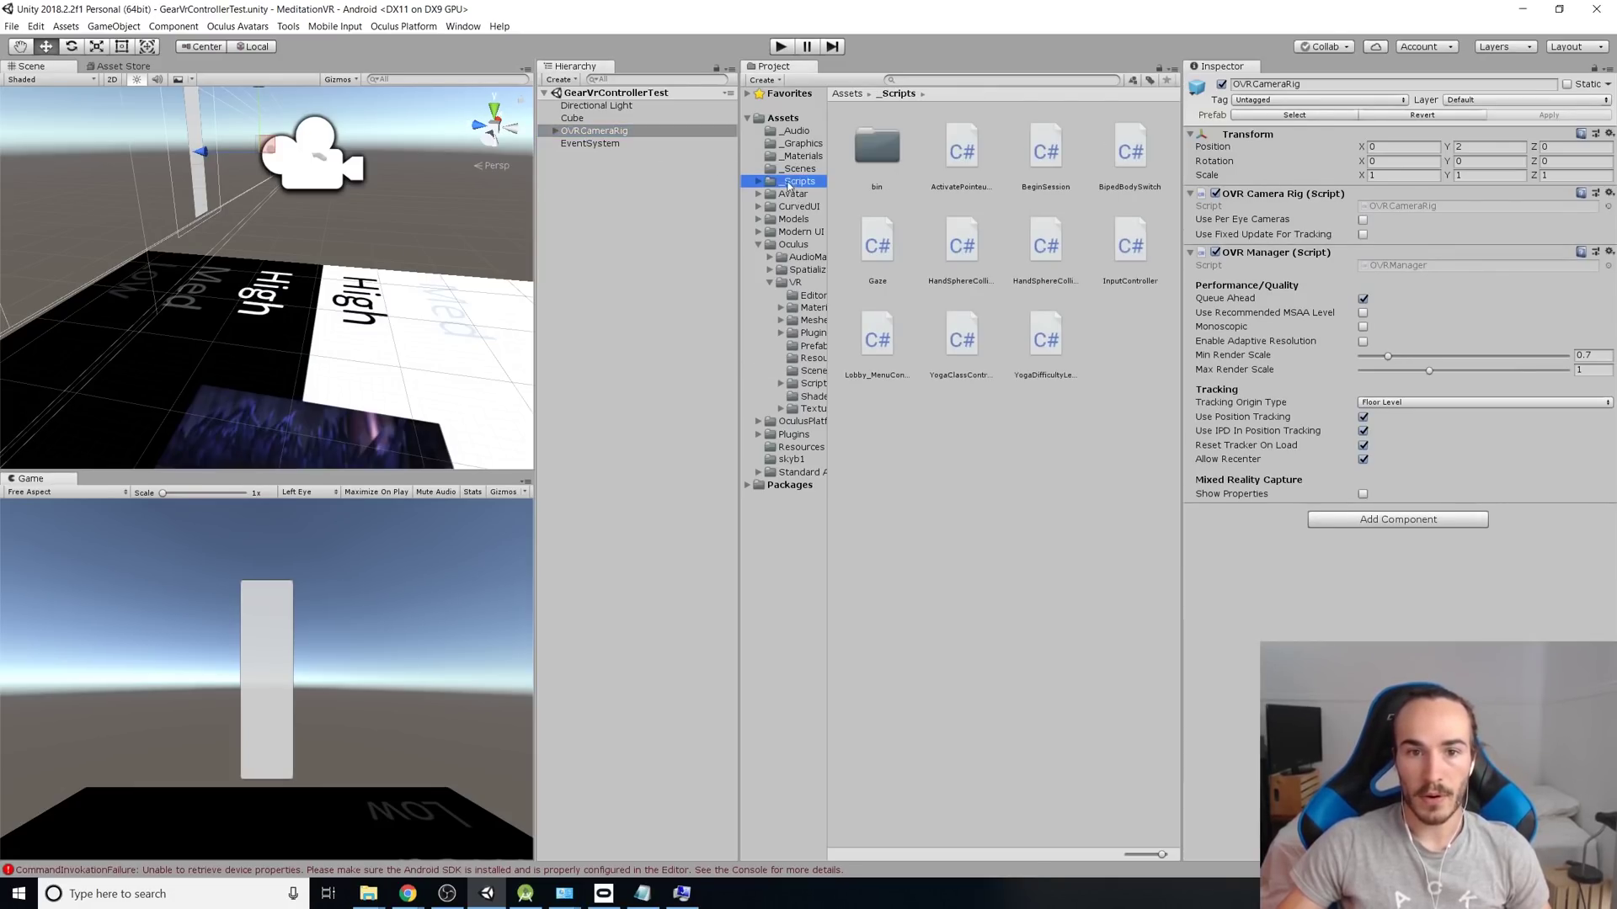
click(798, 170)
double_click(952, 151)
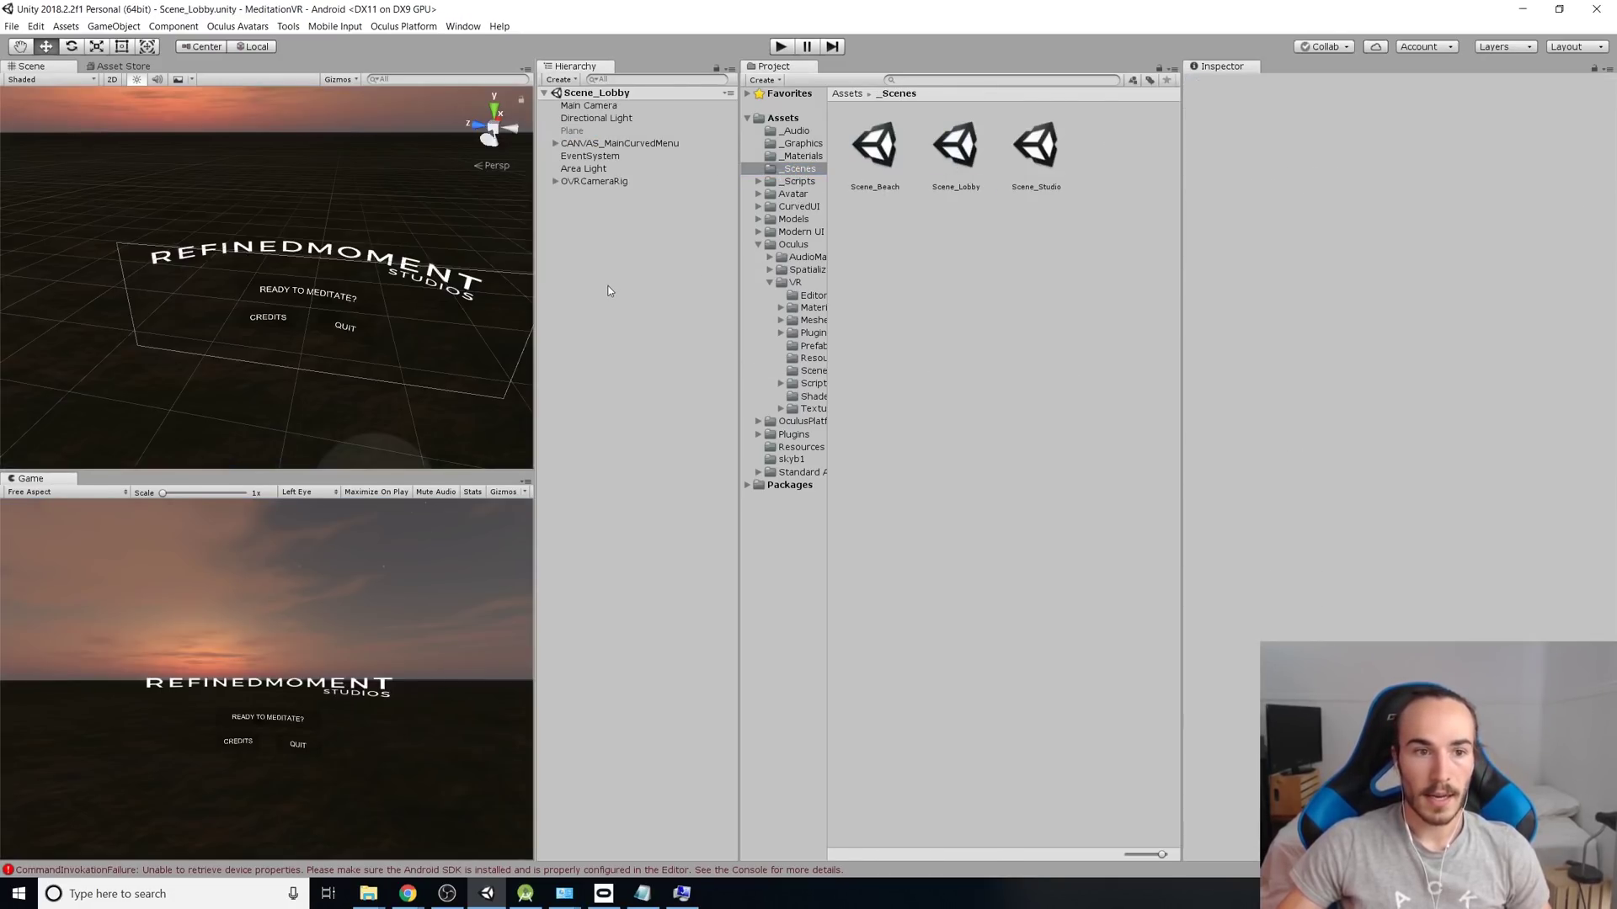
key(ctrl+v)
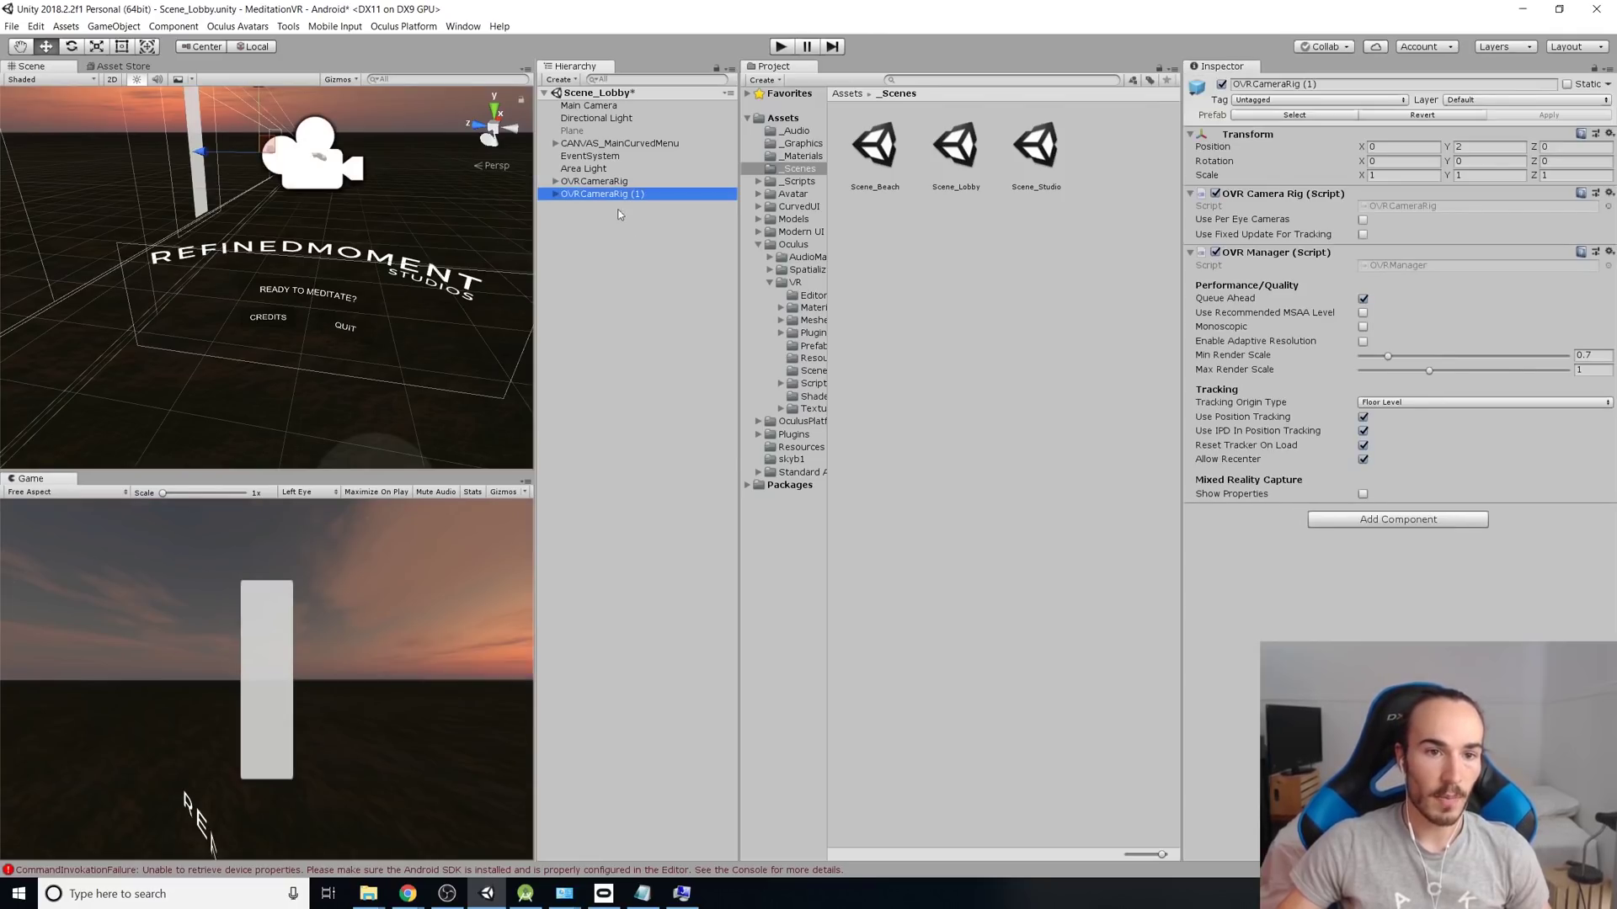
Delete the pasted OVRCameraRig (1), then select and frame the original OVRCameraRig
key(Delete)
click(588, 185)
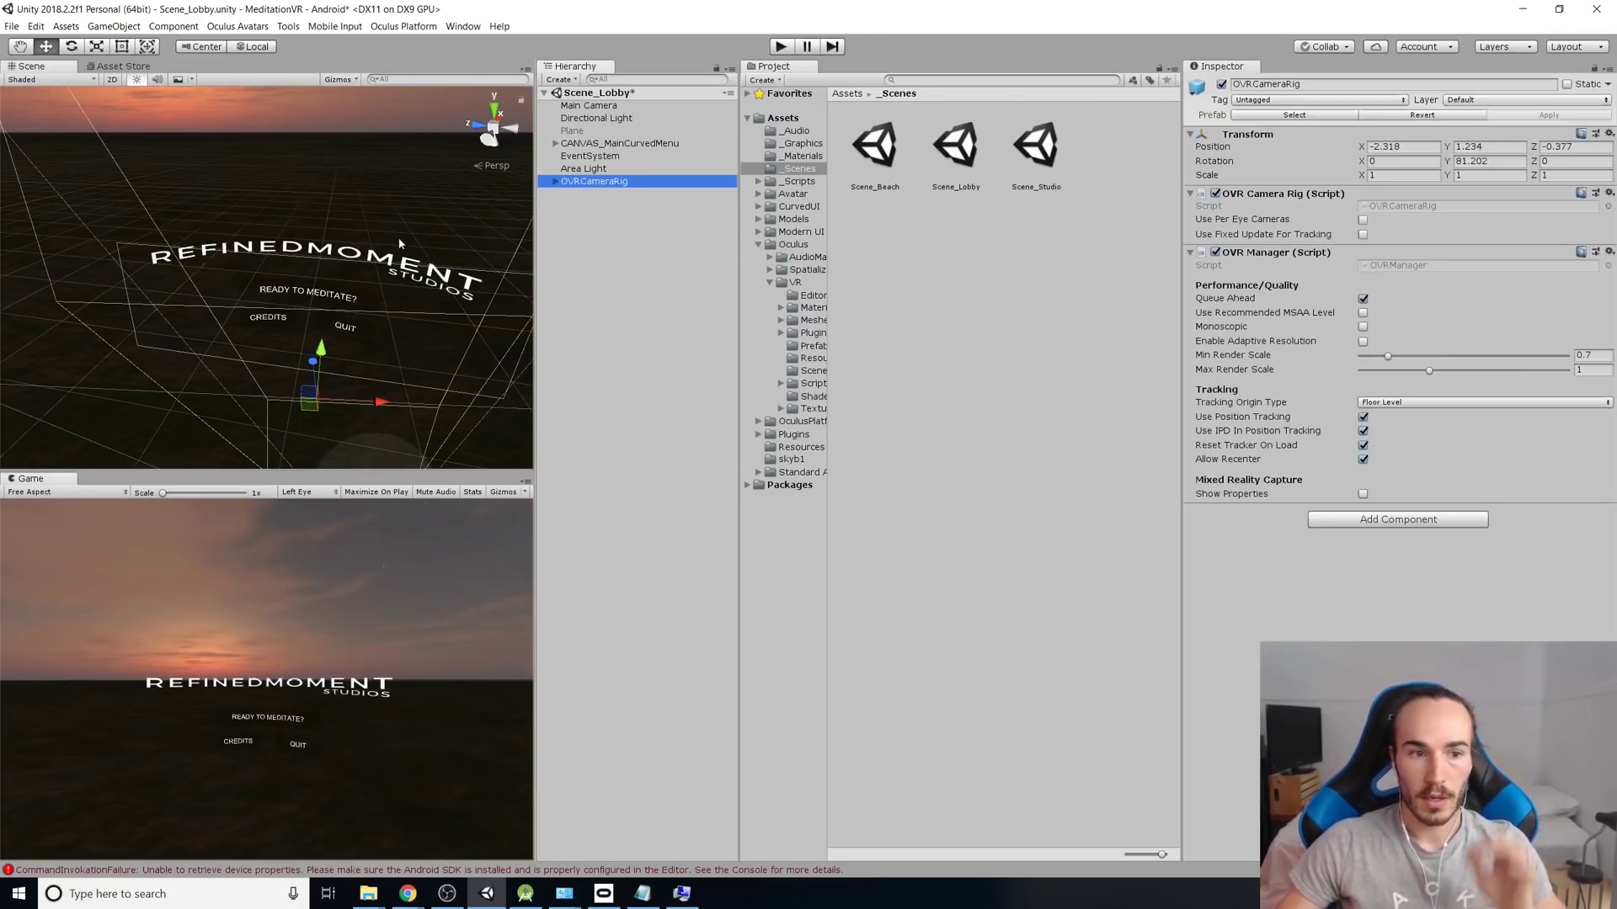
double_click(587, 183)
Expand TrackingSpace > LeftHandAnchor > TrackedRemote and frame OculusGoControllerModel in the scene view
click(556, 182)
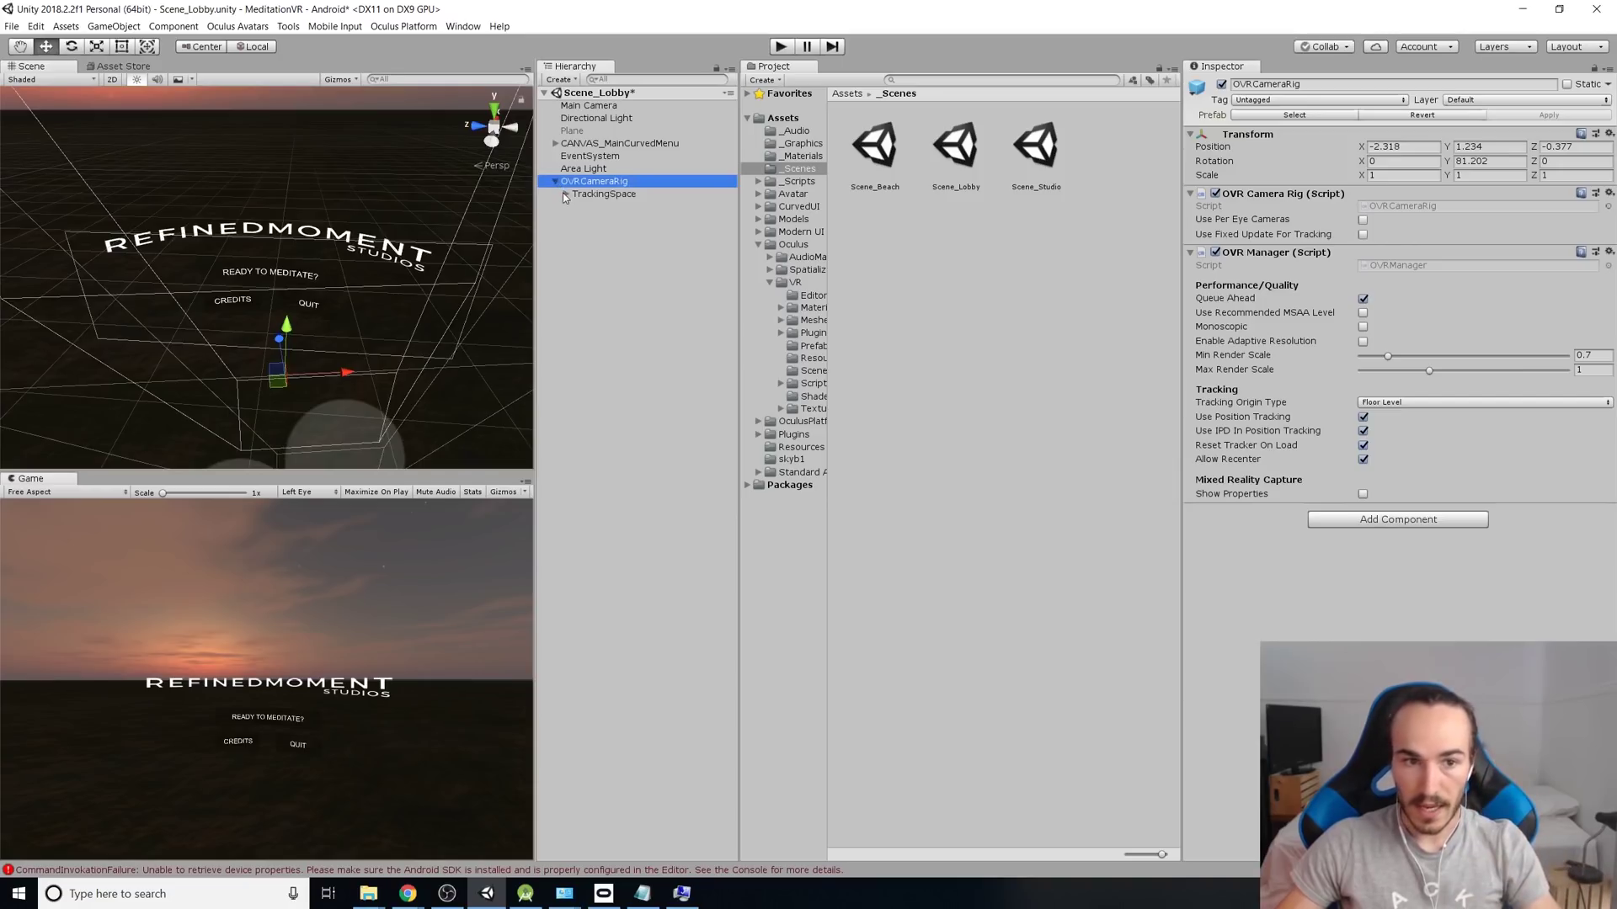
click(565, 193)
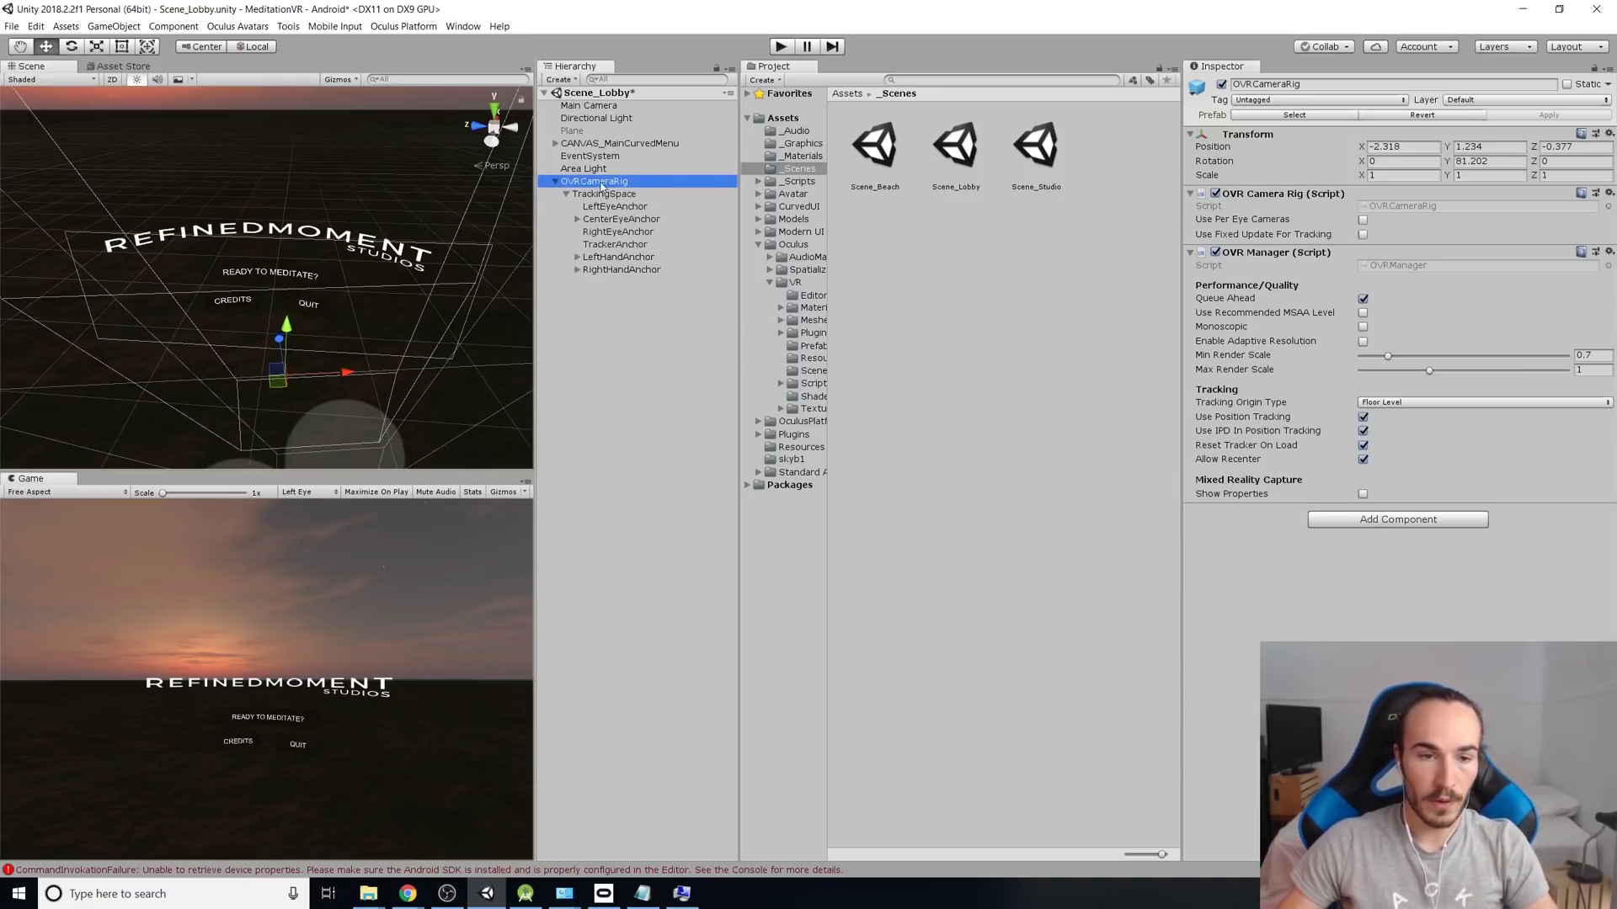
click(577, 257)
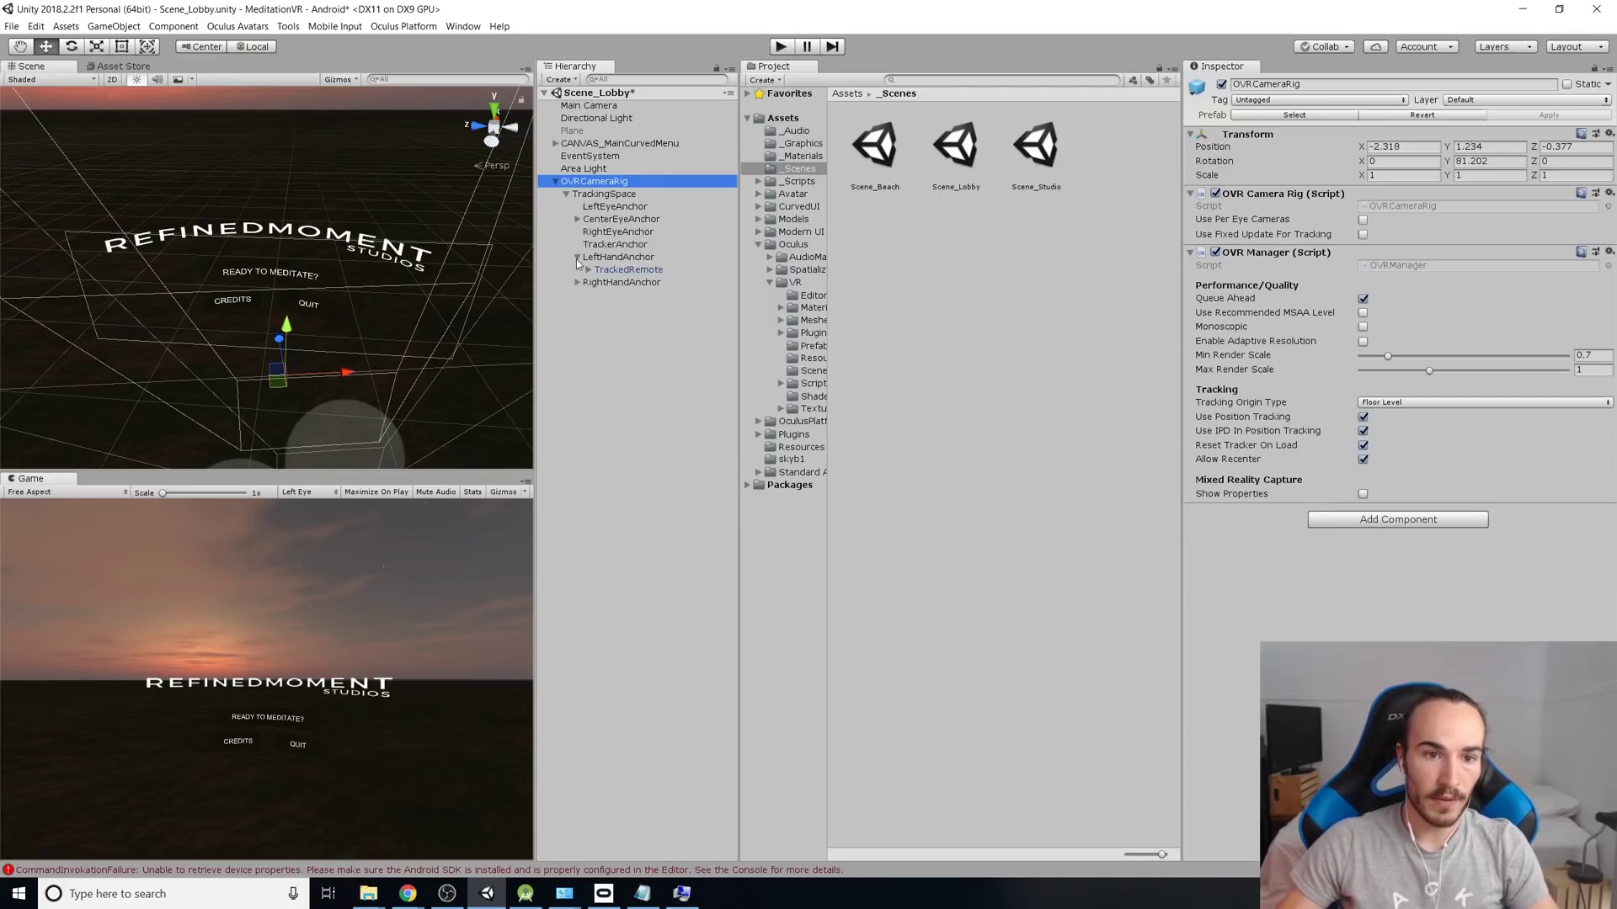
click(588, 270)
click(638, 295)
double_click(639, 295)
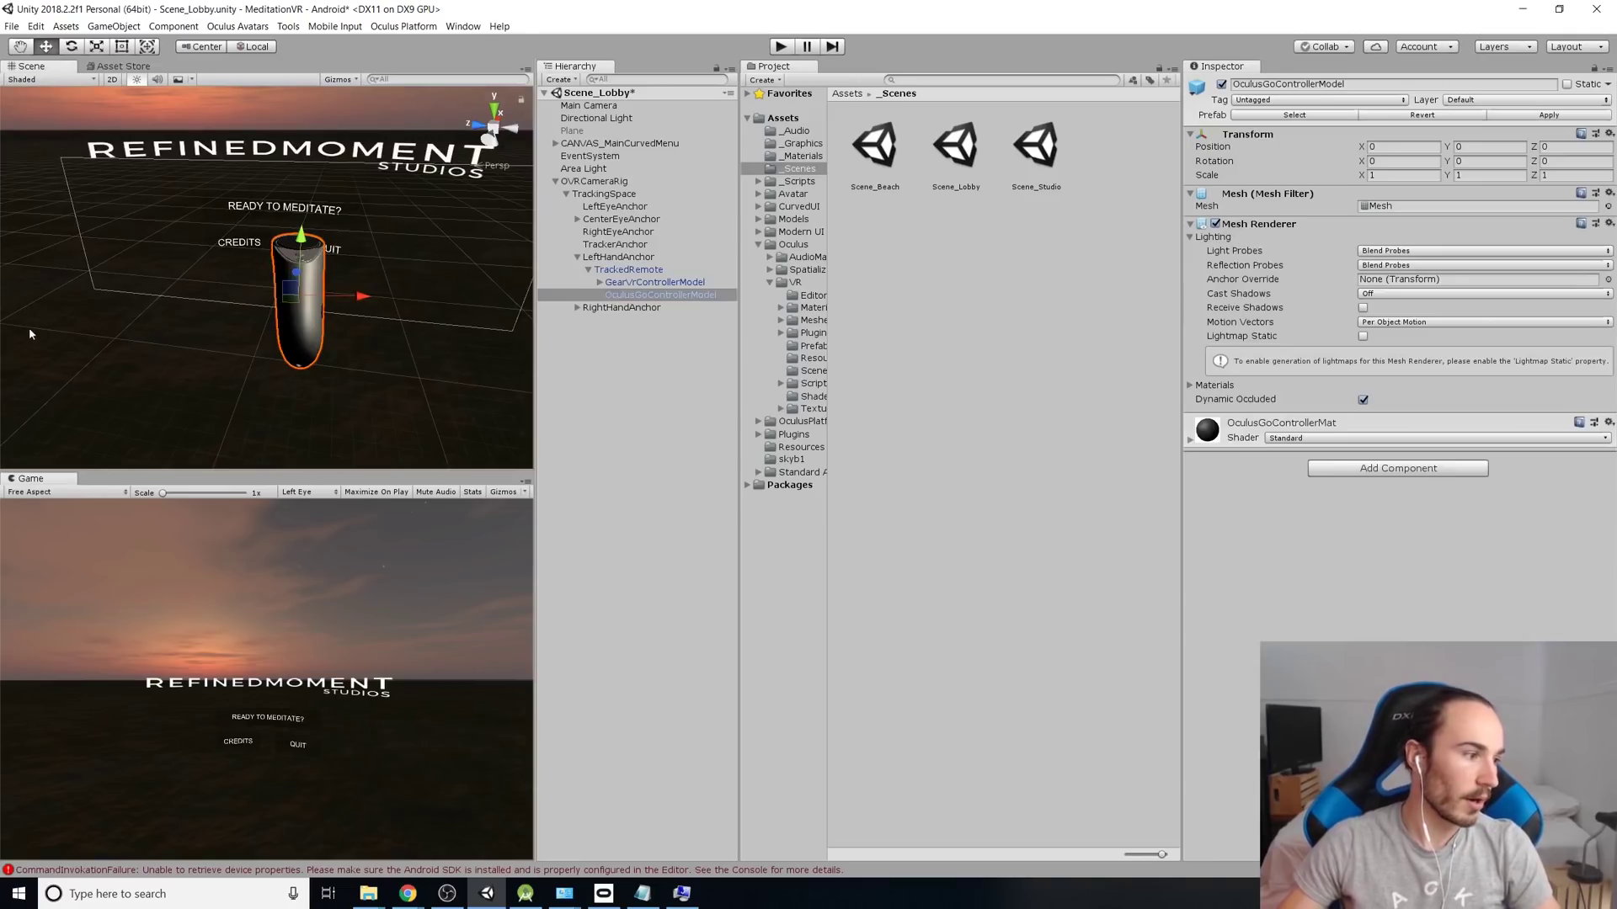
key(alt+Tab)
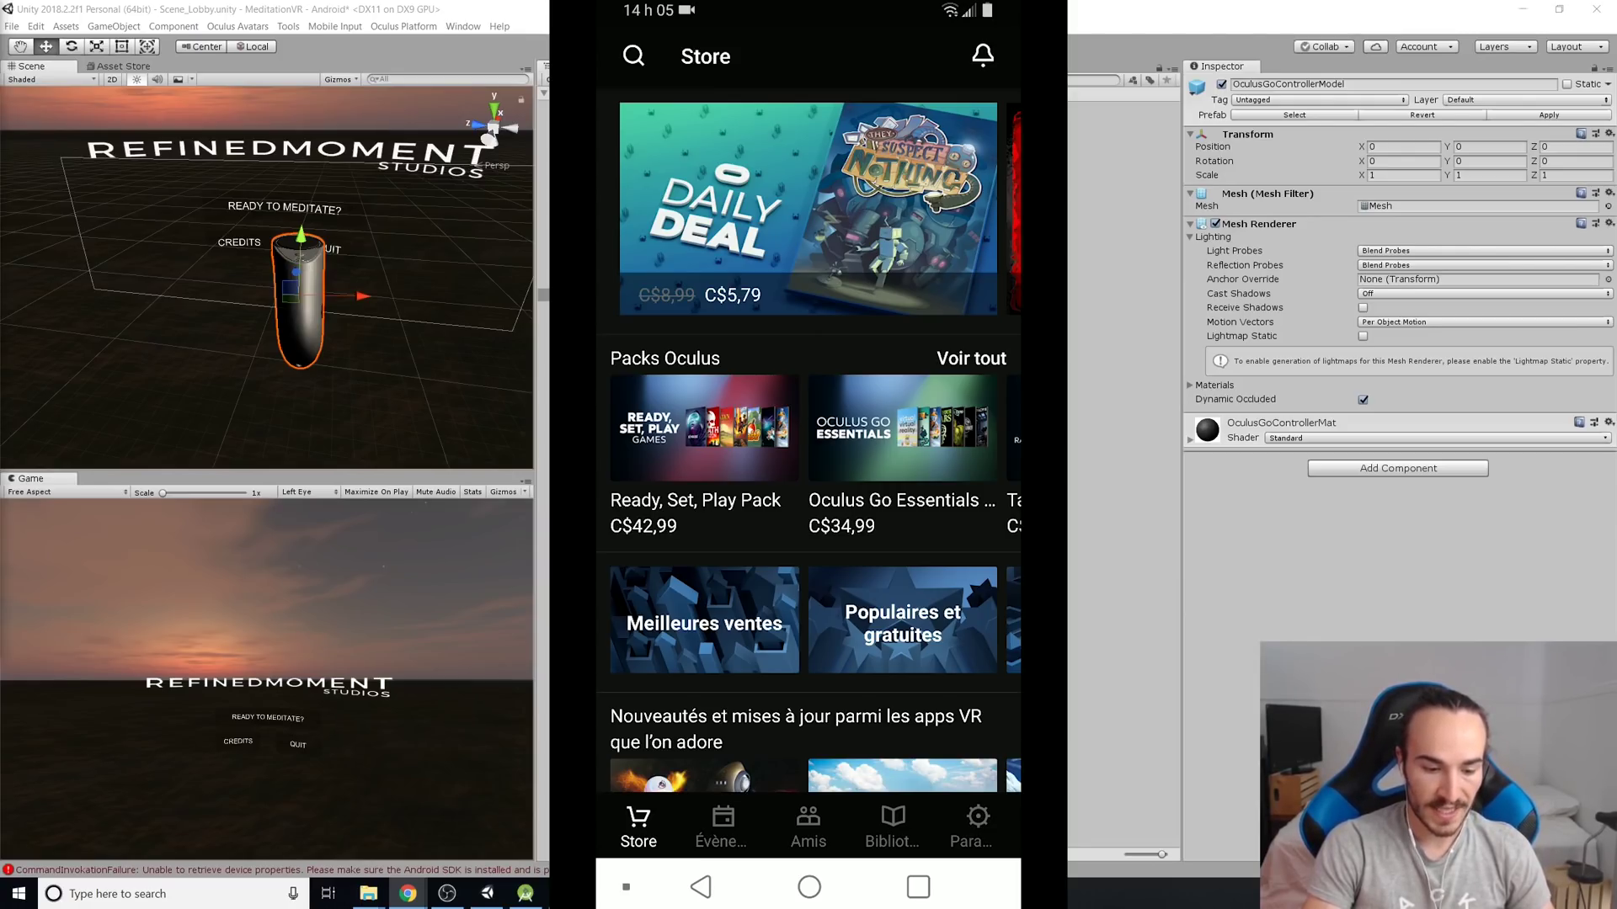
In the Oculus app, go to Paramètres > Oculus Go > Autres paramètres > Mode développeur
click(971, 830)
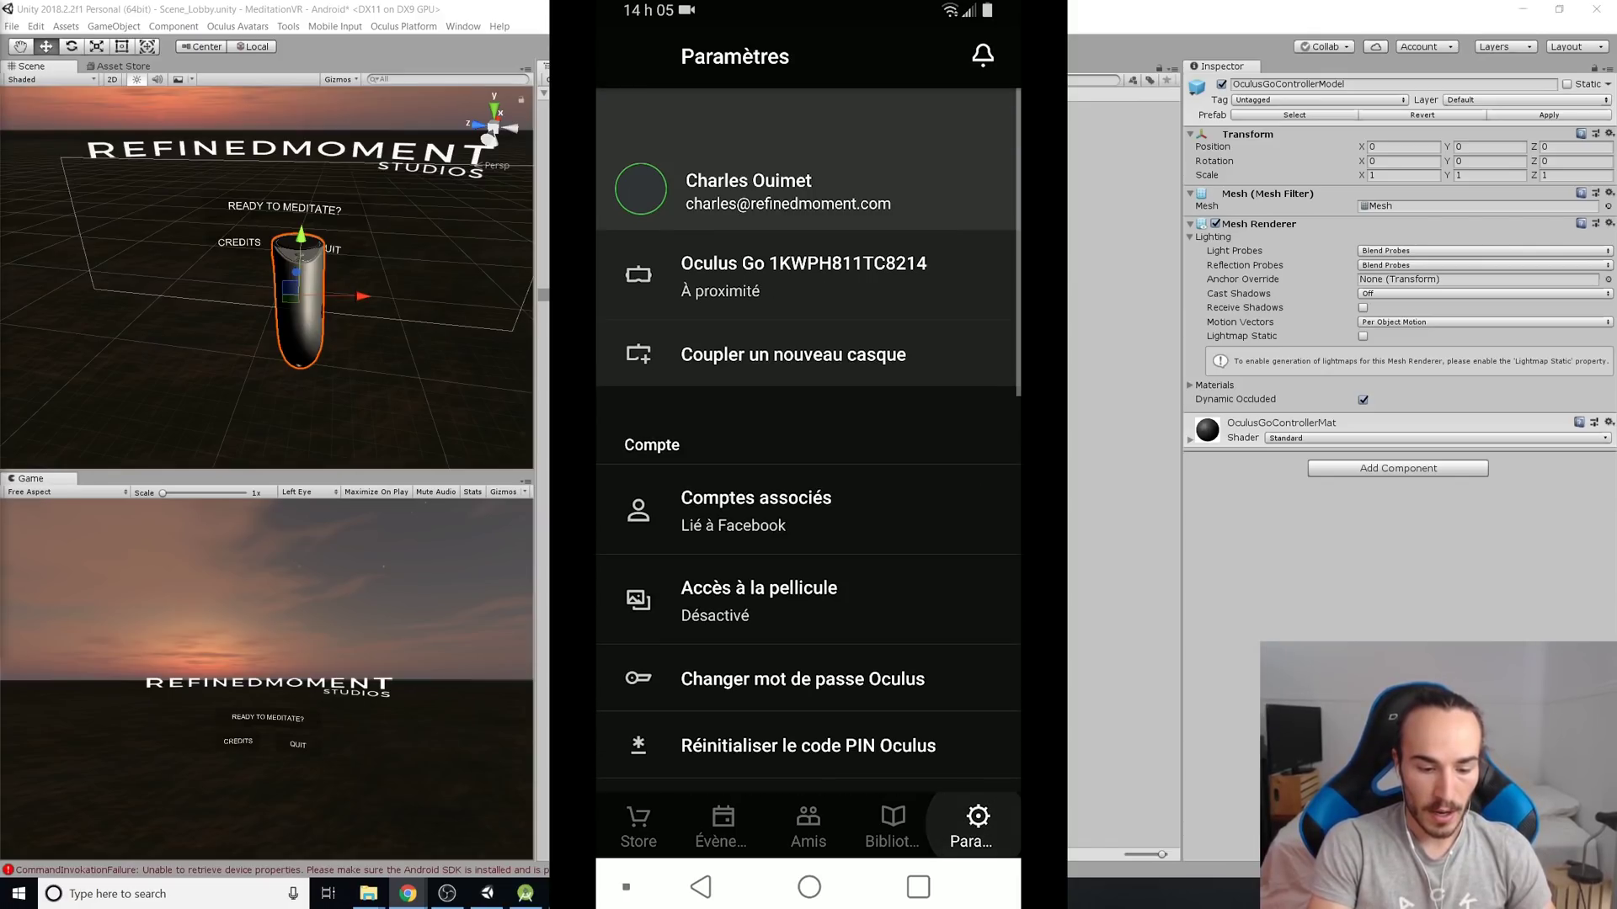
click(788, 186)
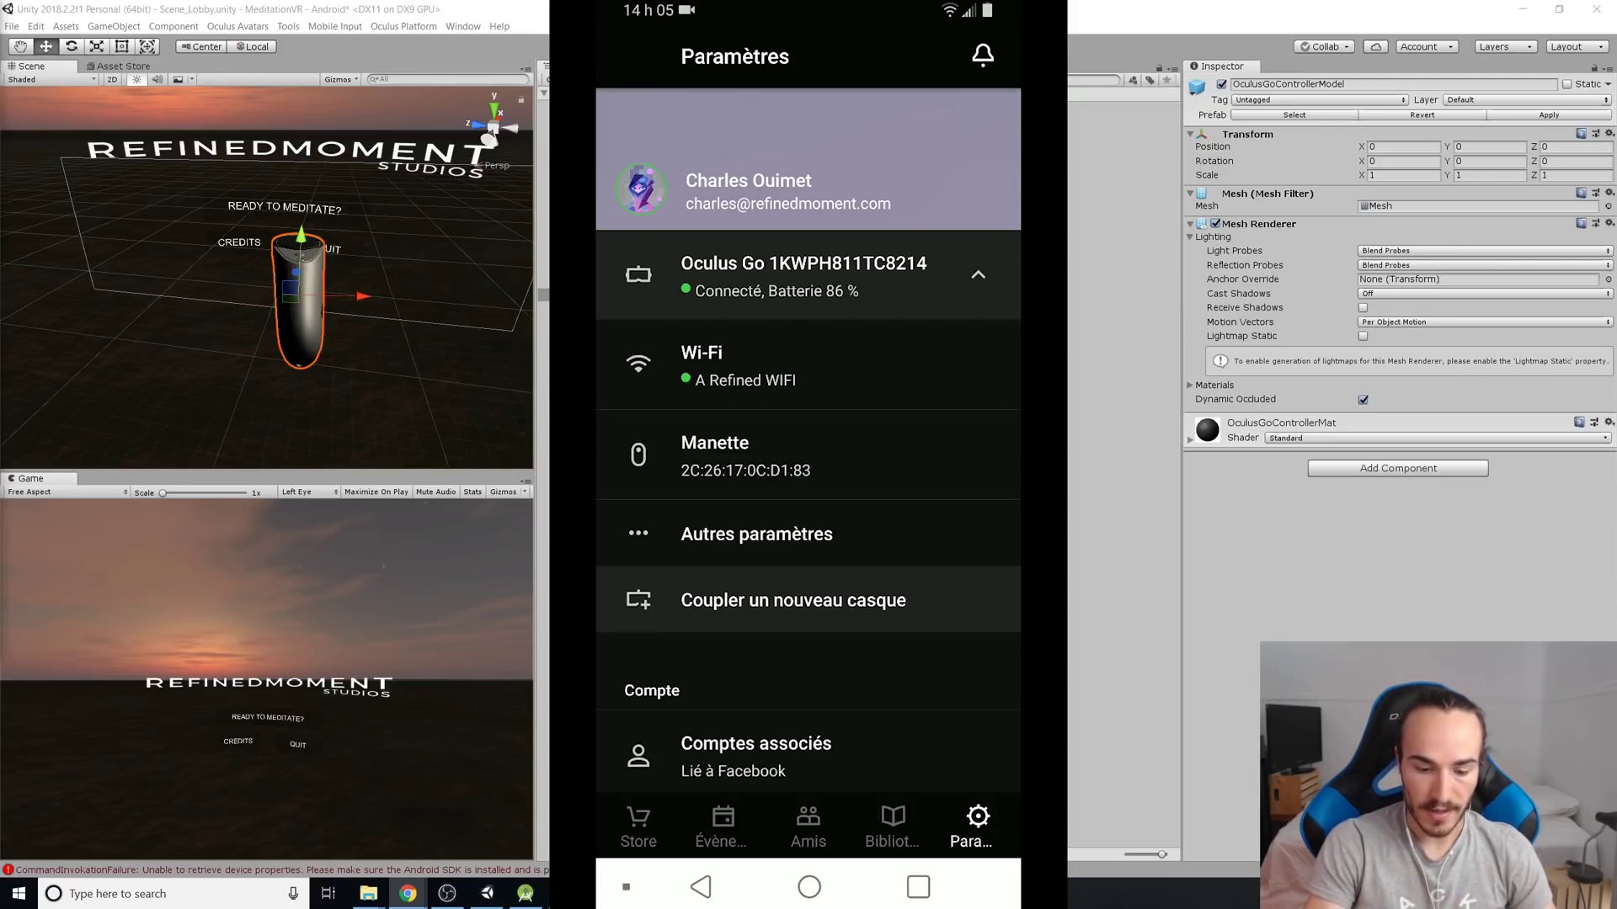
click(738, 526)
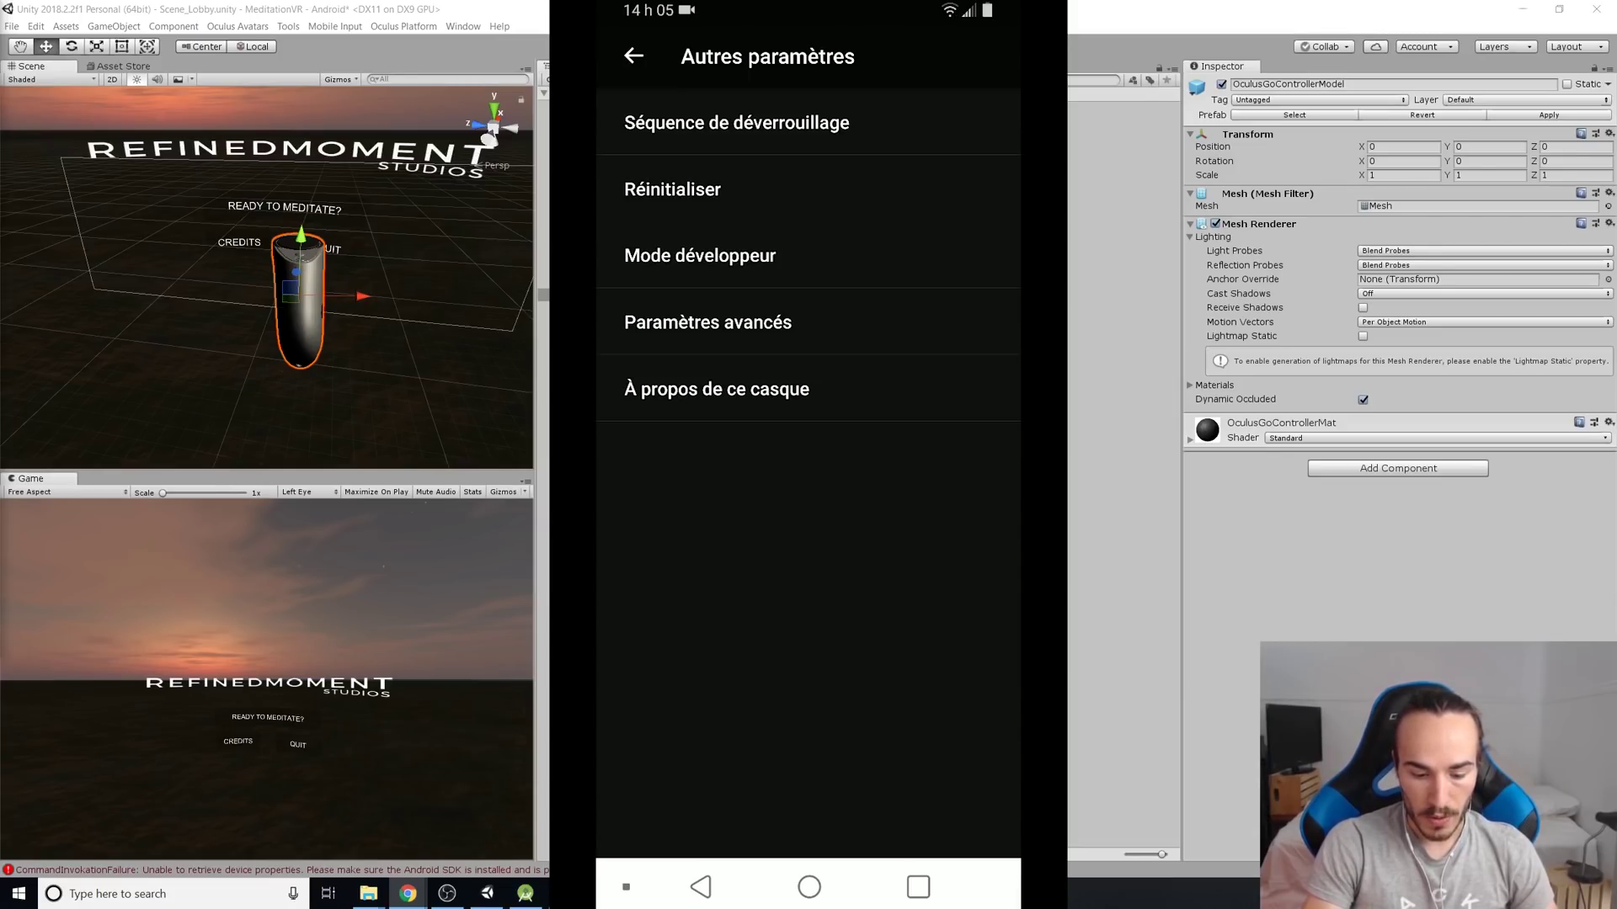
click(793, 246)
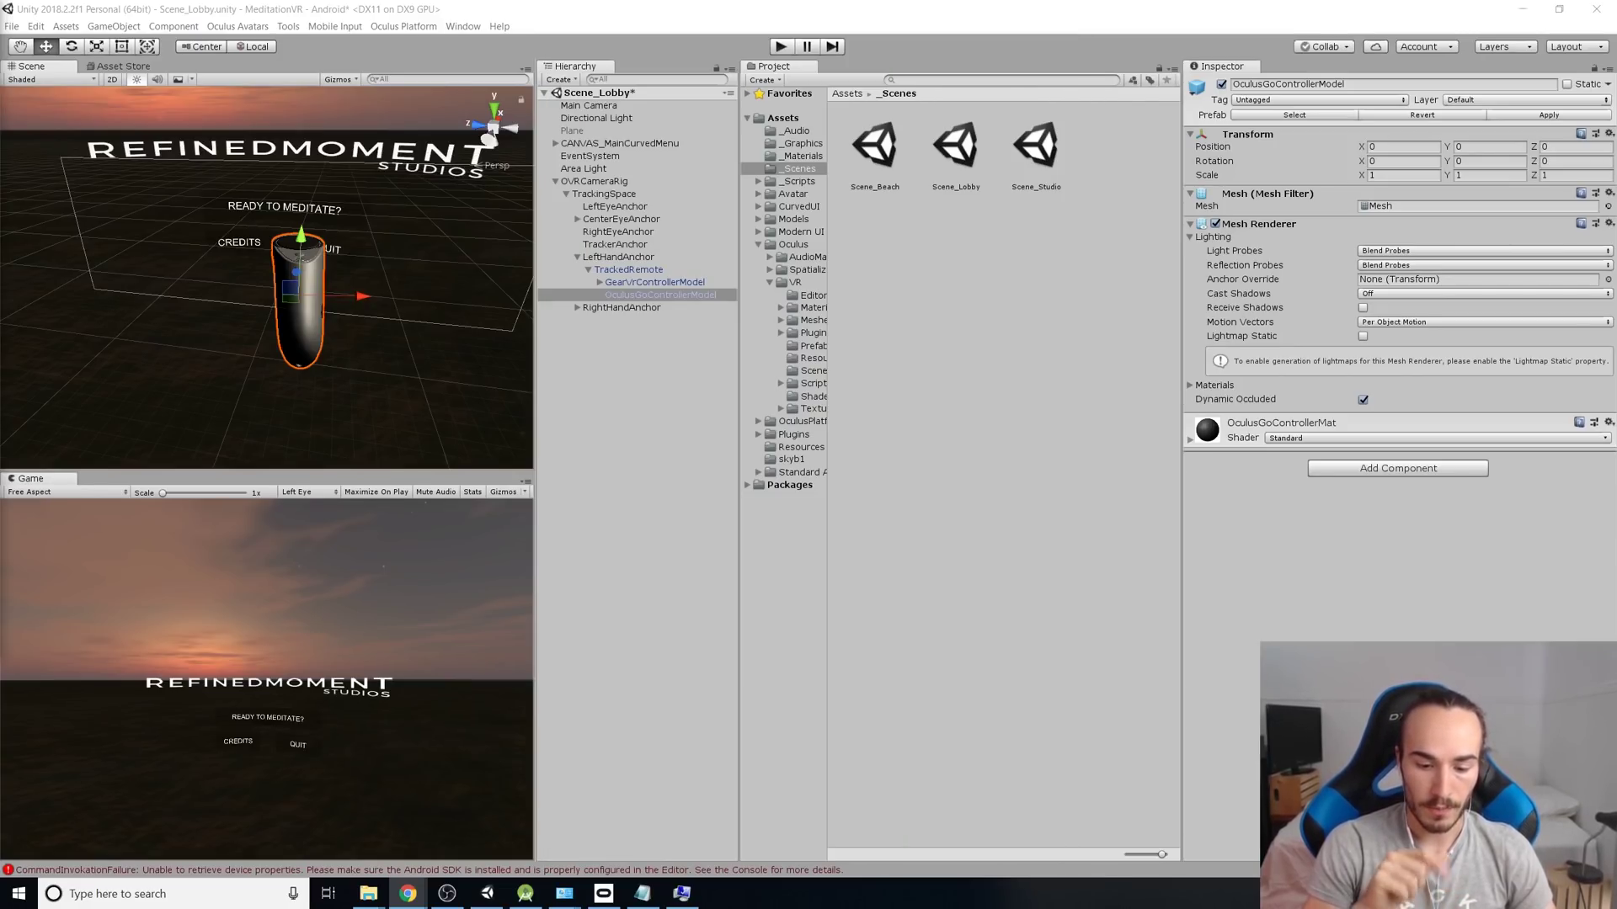
In Chrome, view the My Apps page and its organization list
key(alt+Tab)
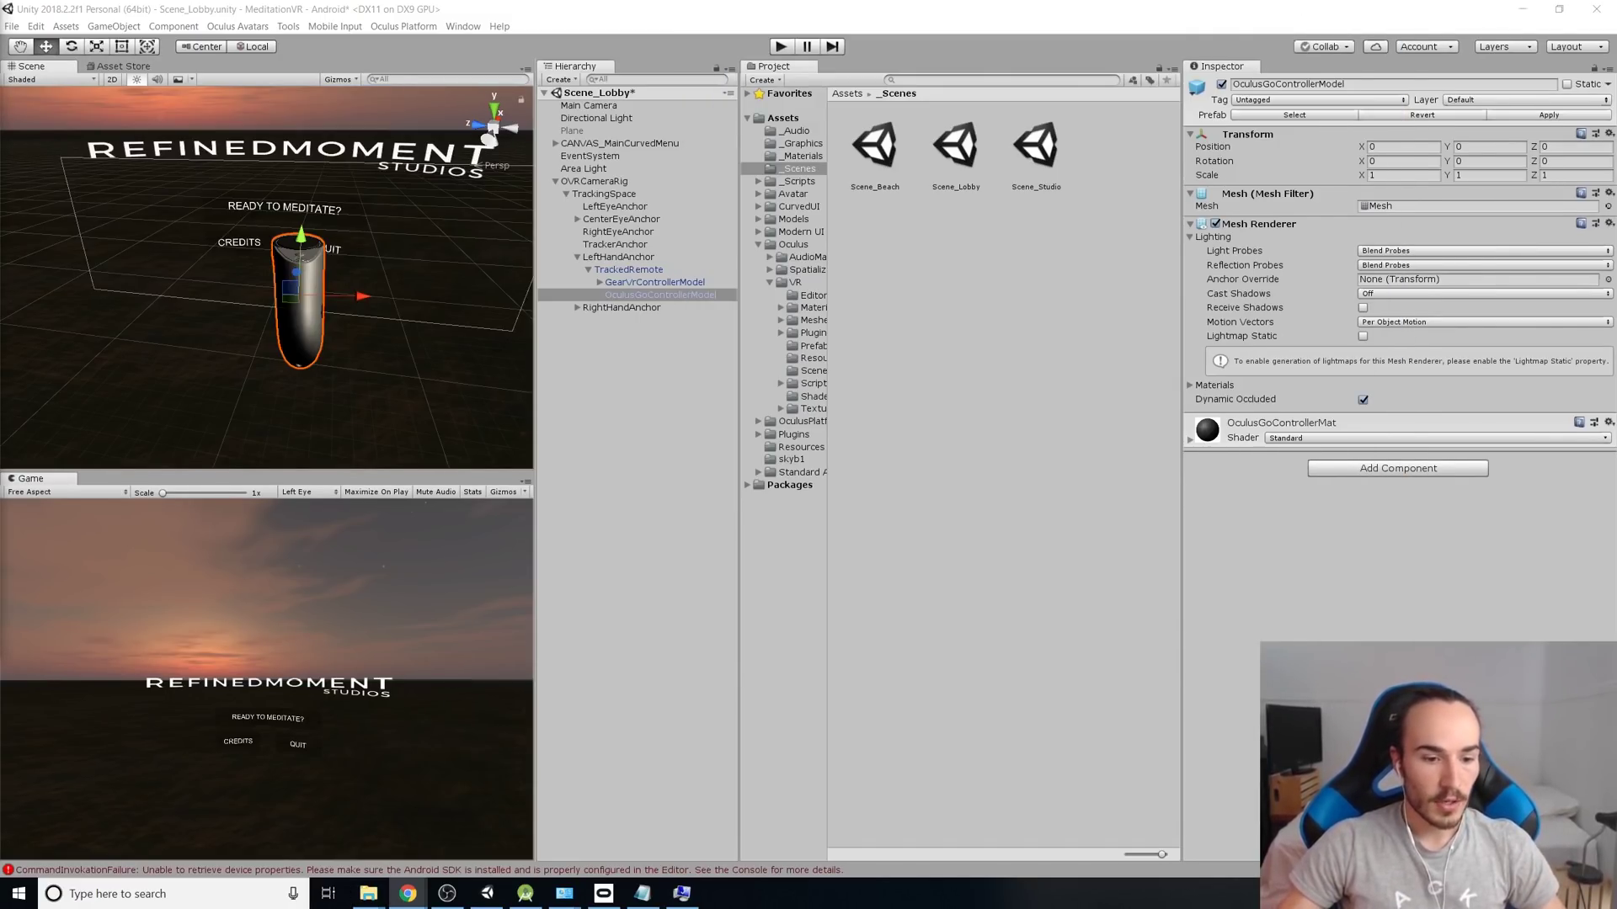
click(407, 821)
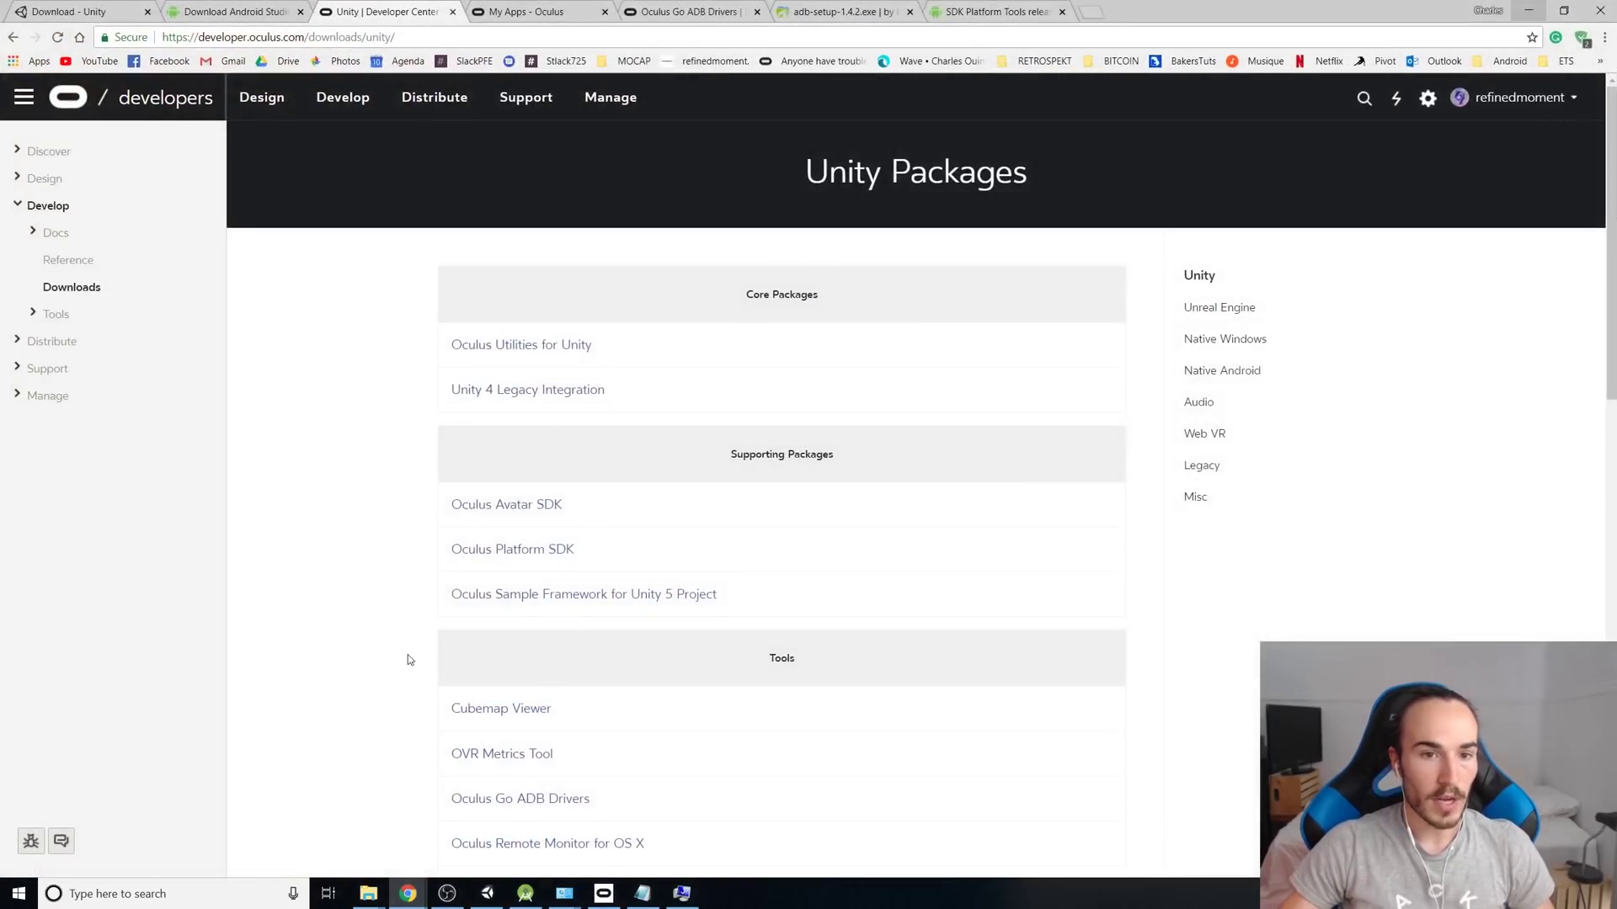
click(525, 12)
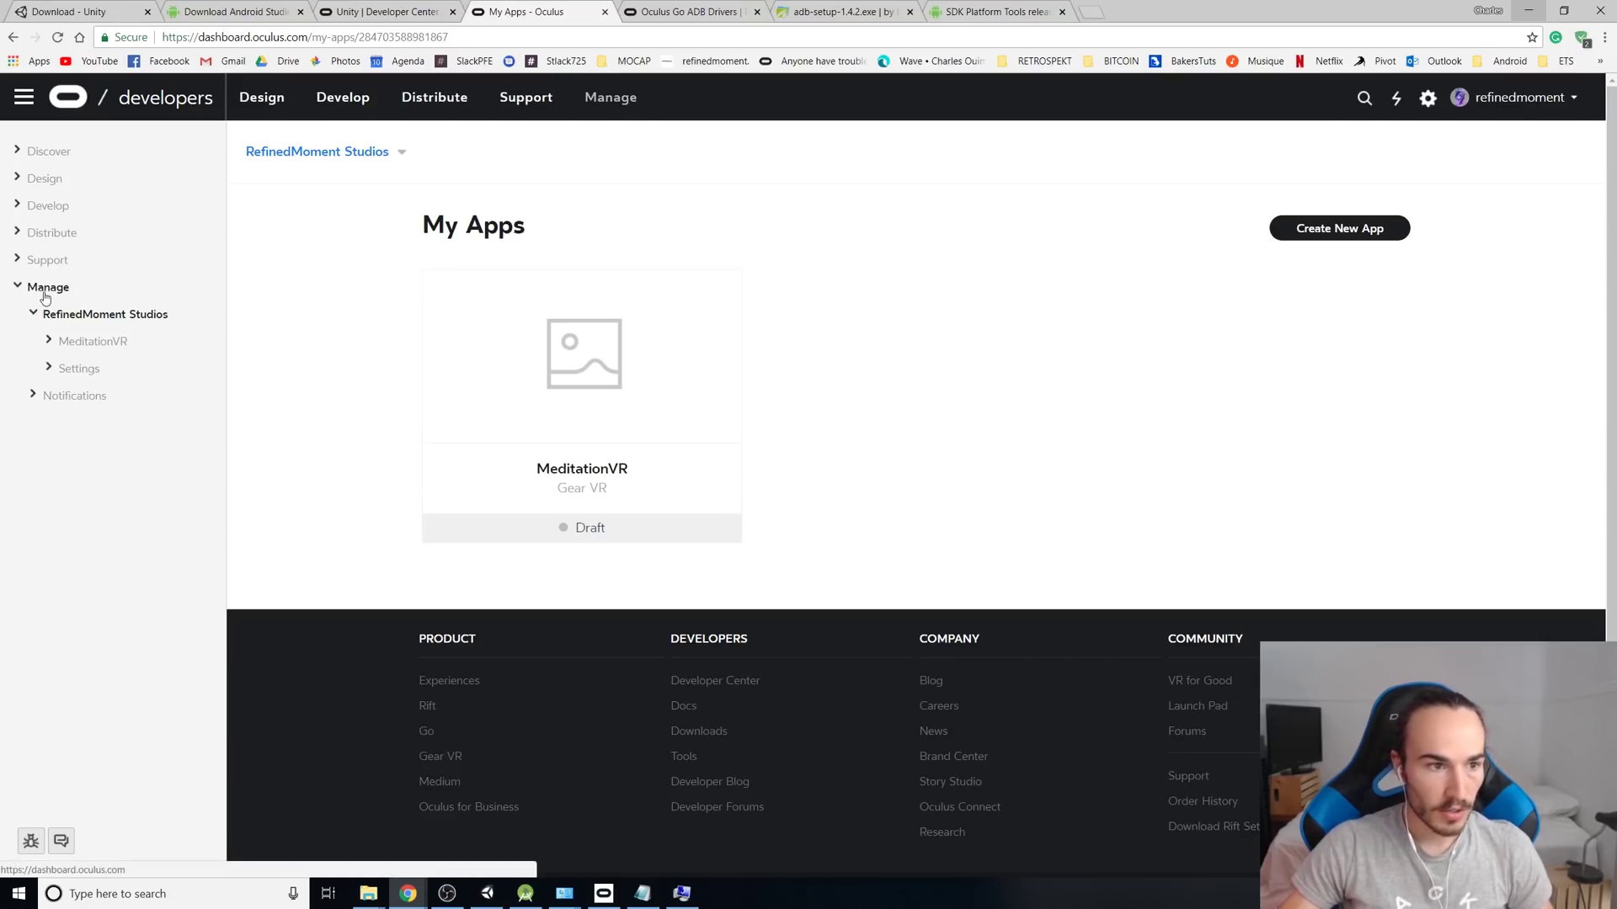
click(402, 154)
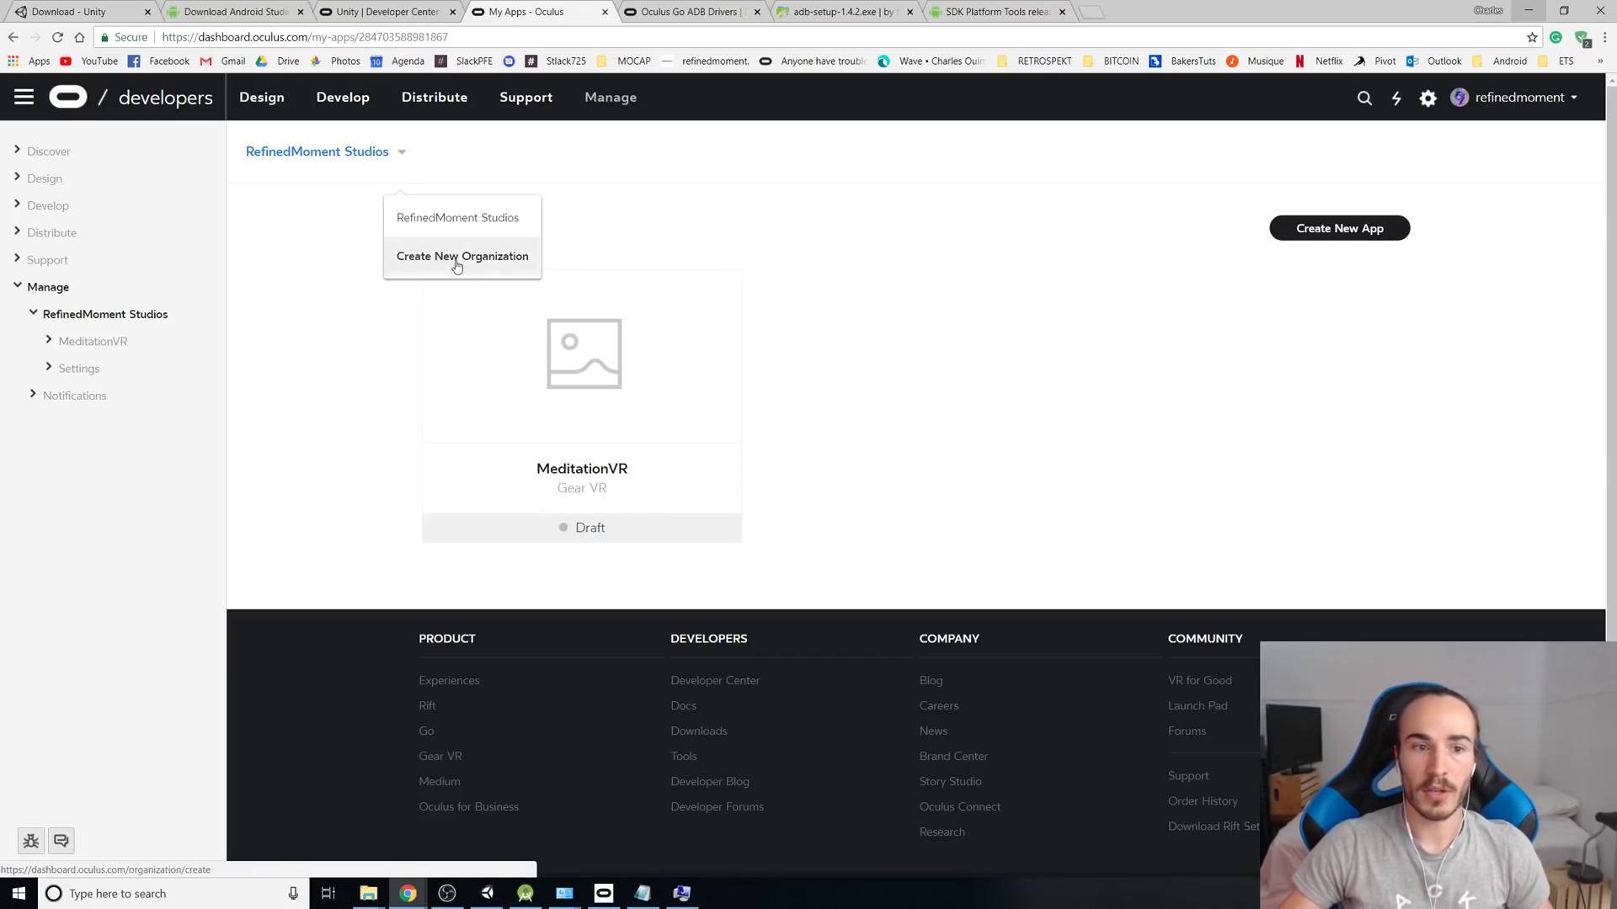
click(685, 231)
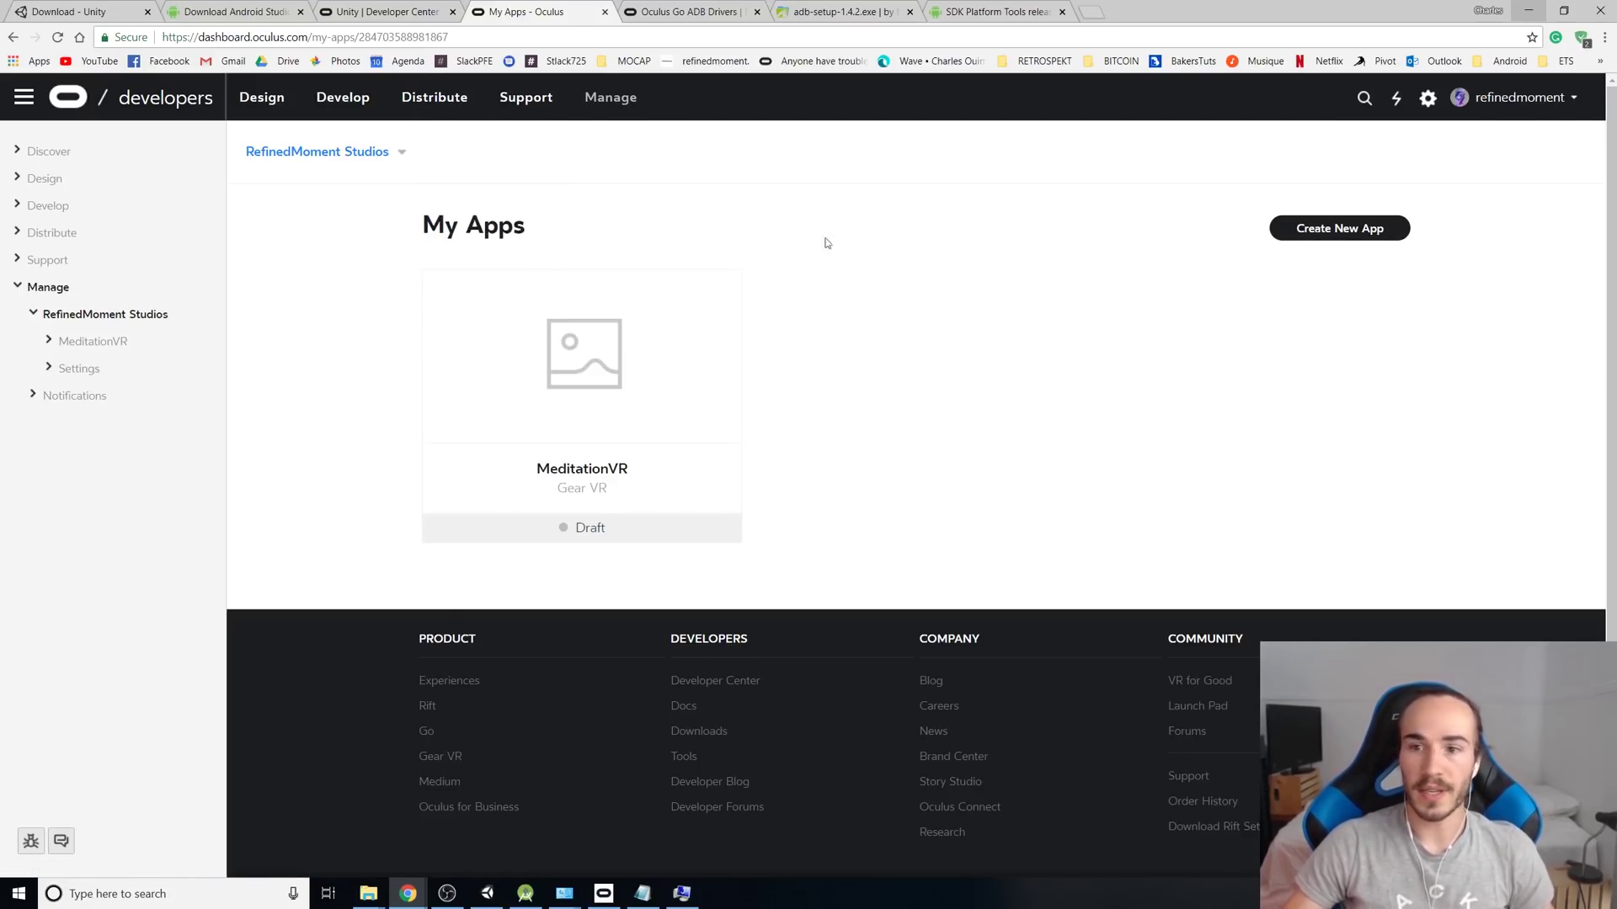
Try Create New App with PC, then Mobile, cancel both, and view the Oculus Go ADB Drivers page
click(1336, 229)
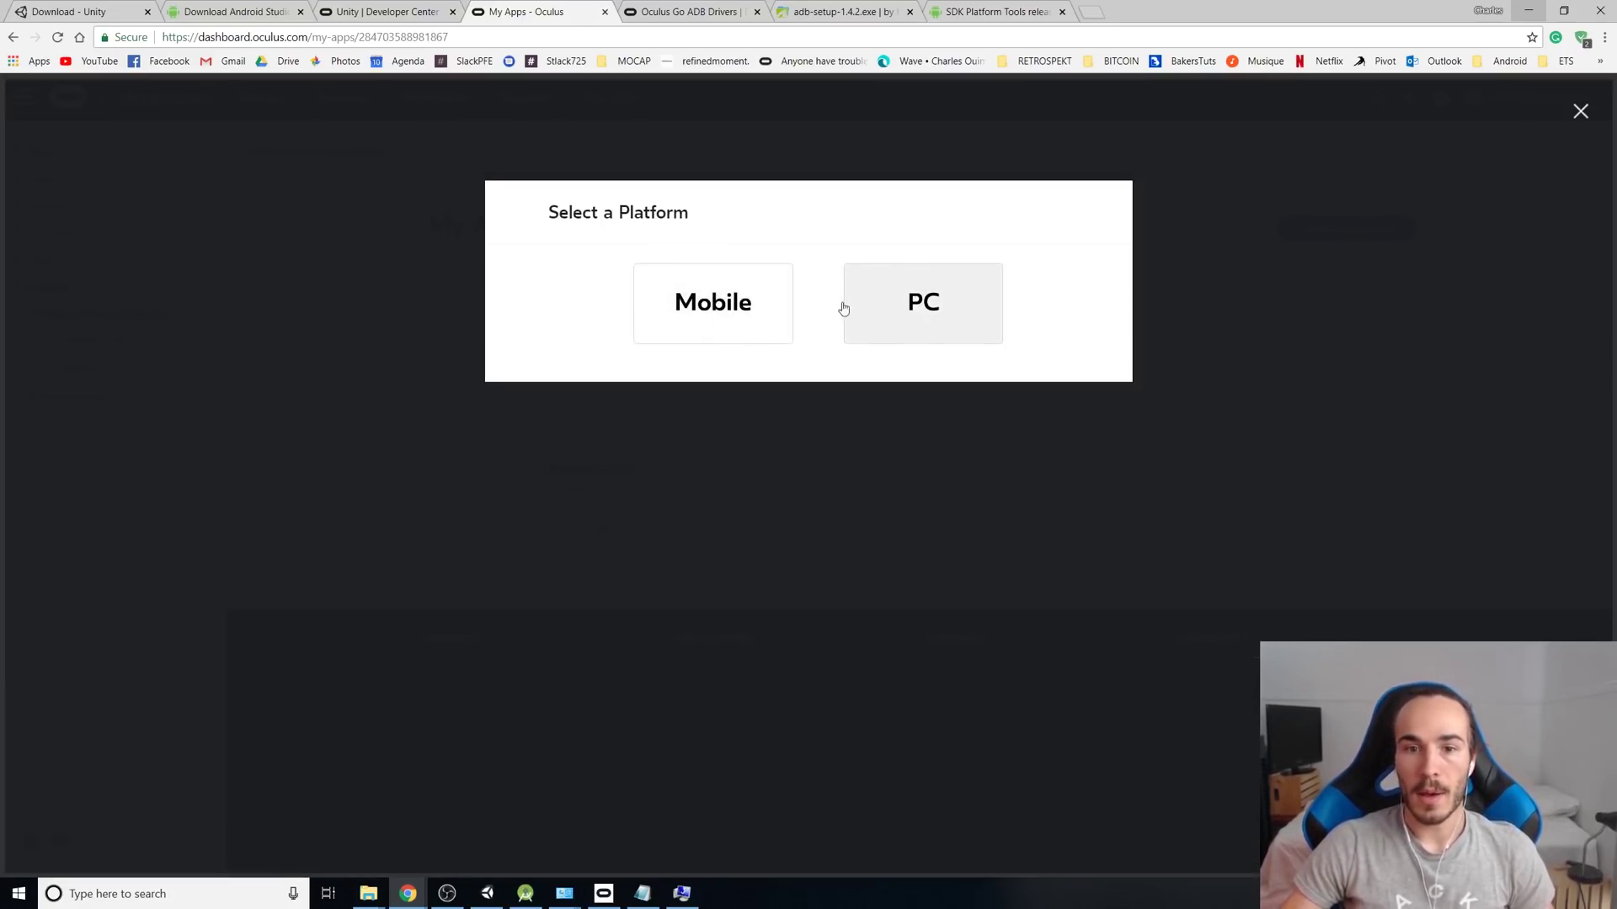
click(917, 312)
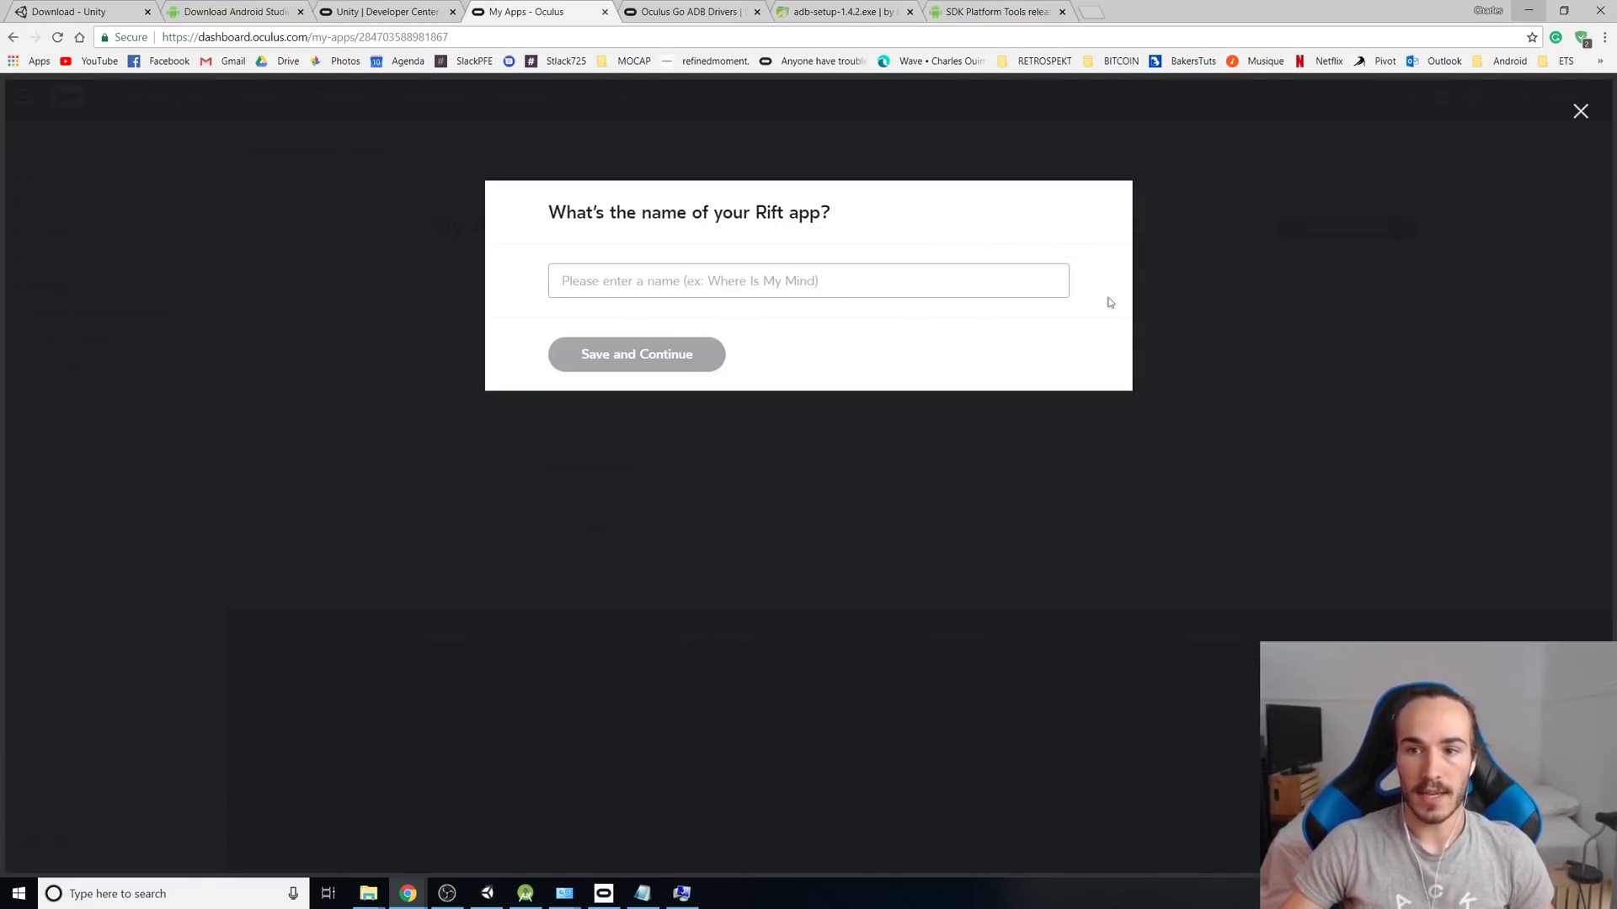
click(1581, 111)
click(1297, 229)
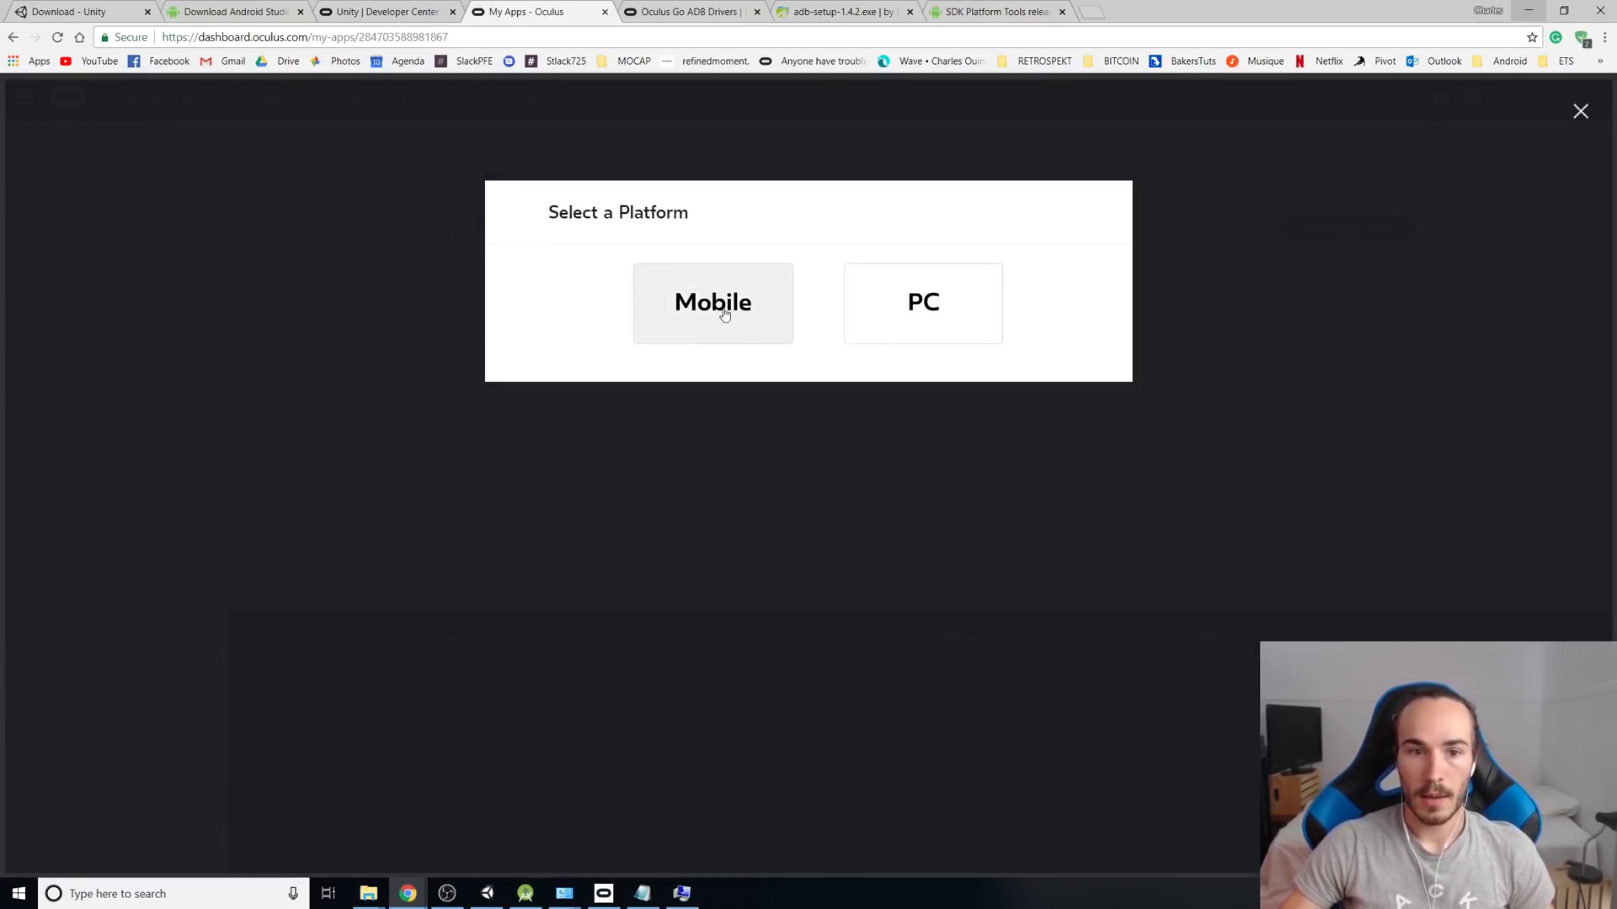
click(724, 314)
click(677, 293)
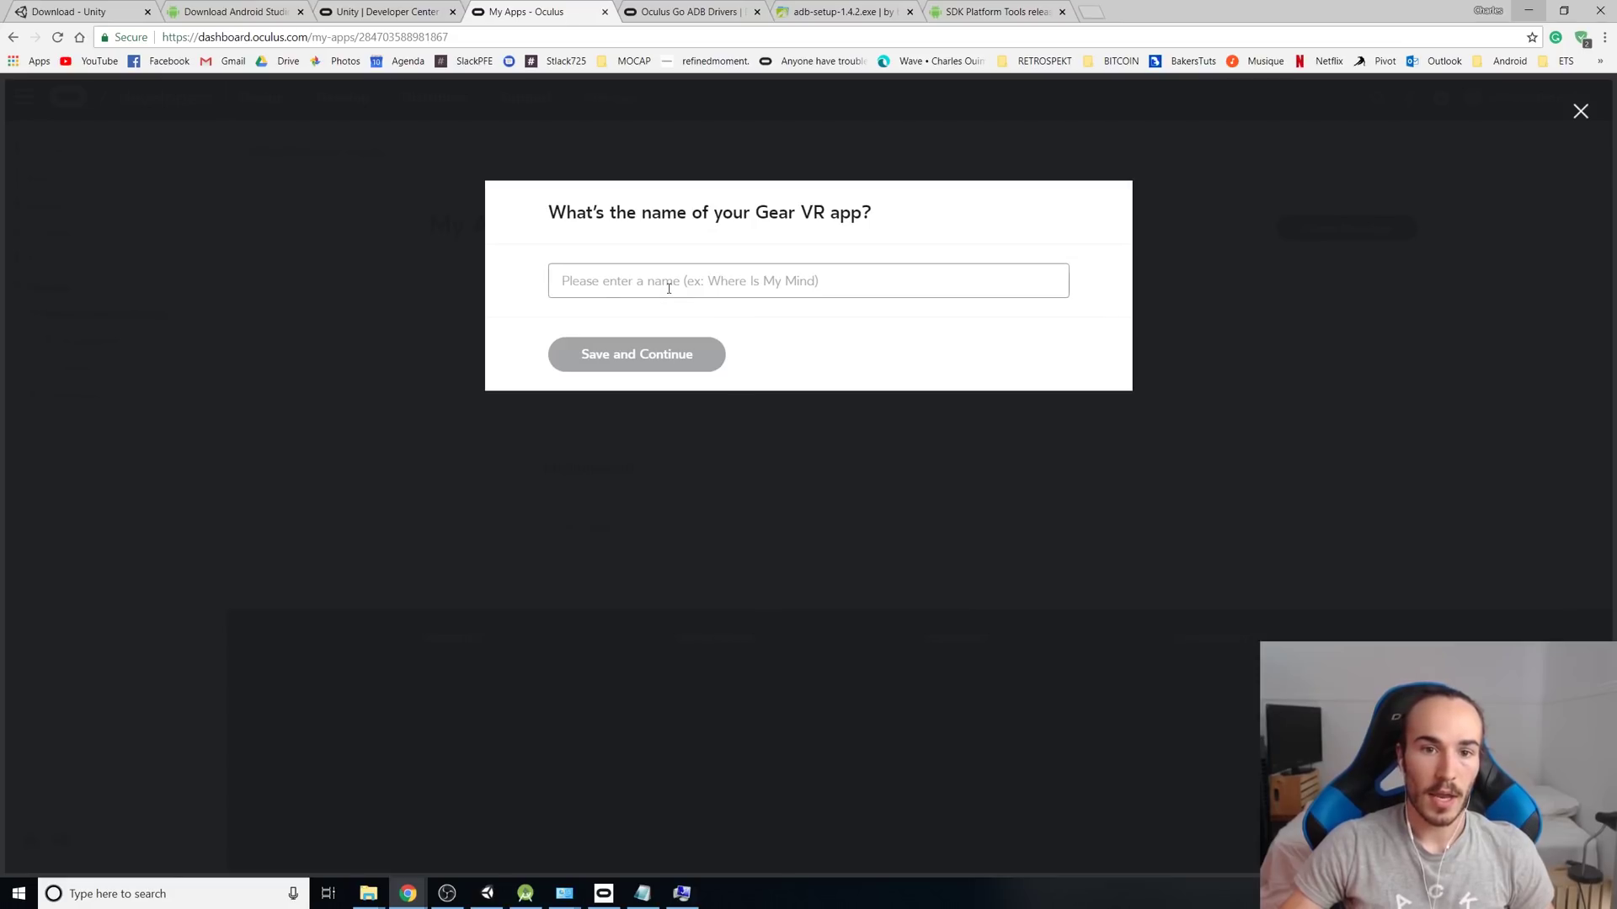
click(1581, 111)
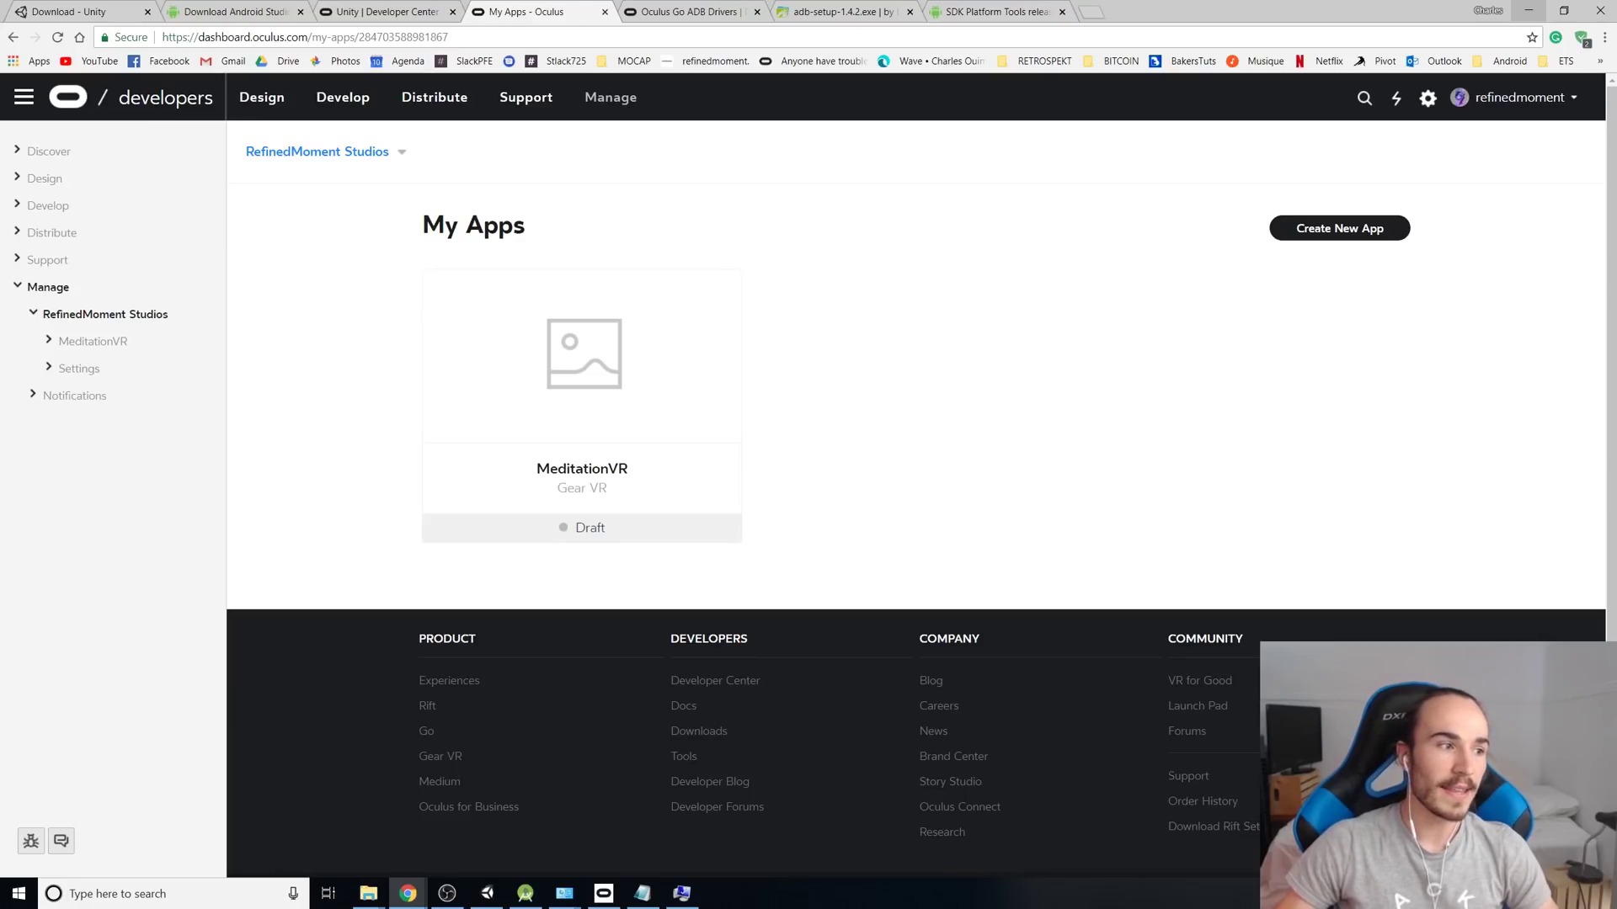
click(696, 15)
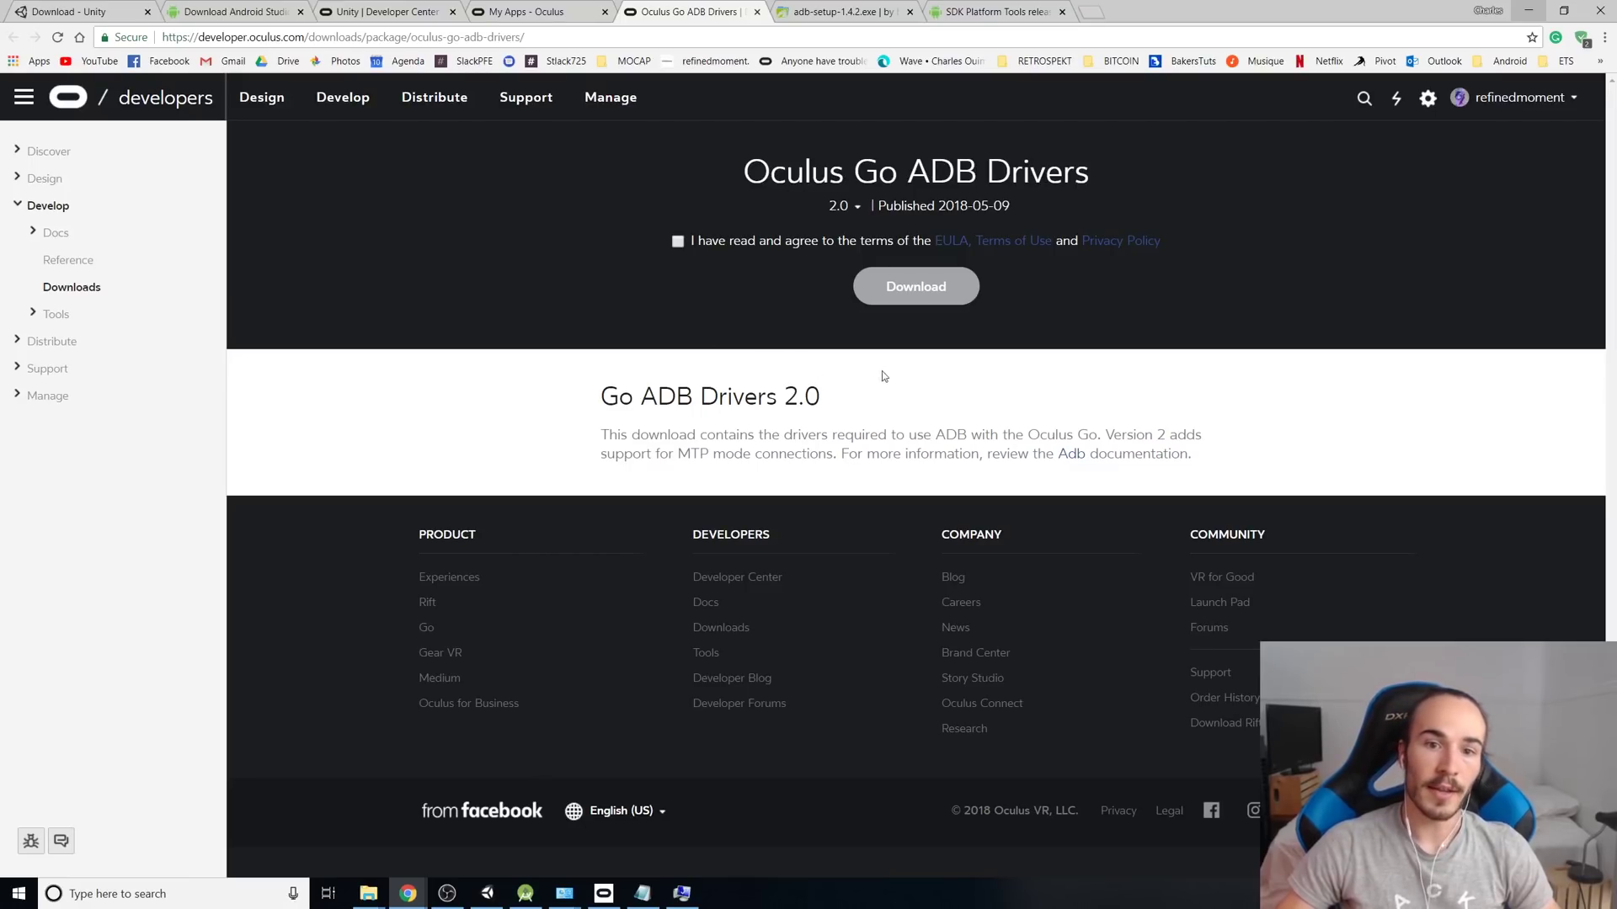
View the adb-setup-1.4.2.exe androidfilehost page, then minimise Chrome to return to Unity
click(821, 16)
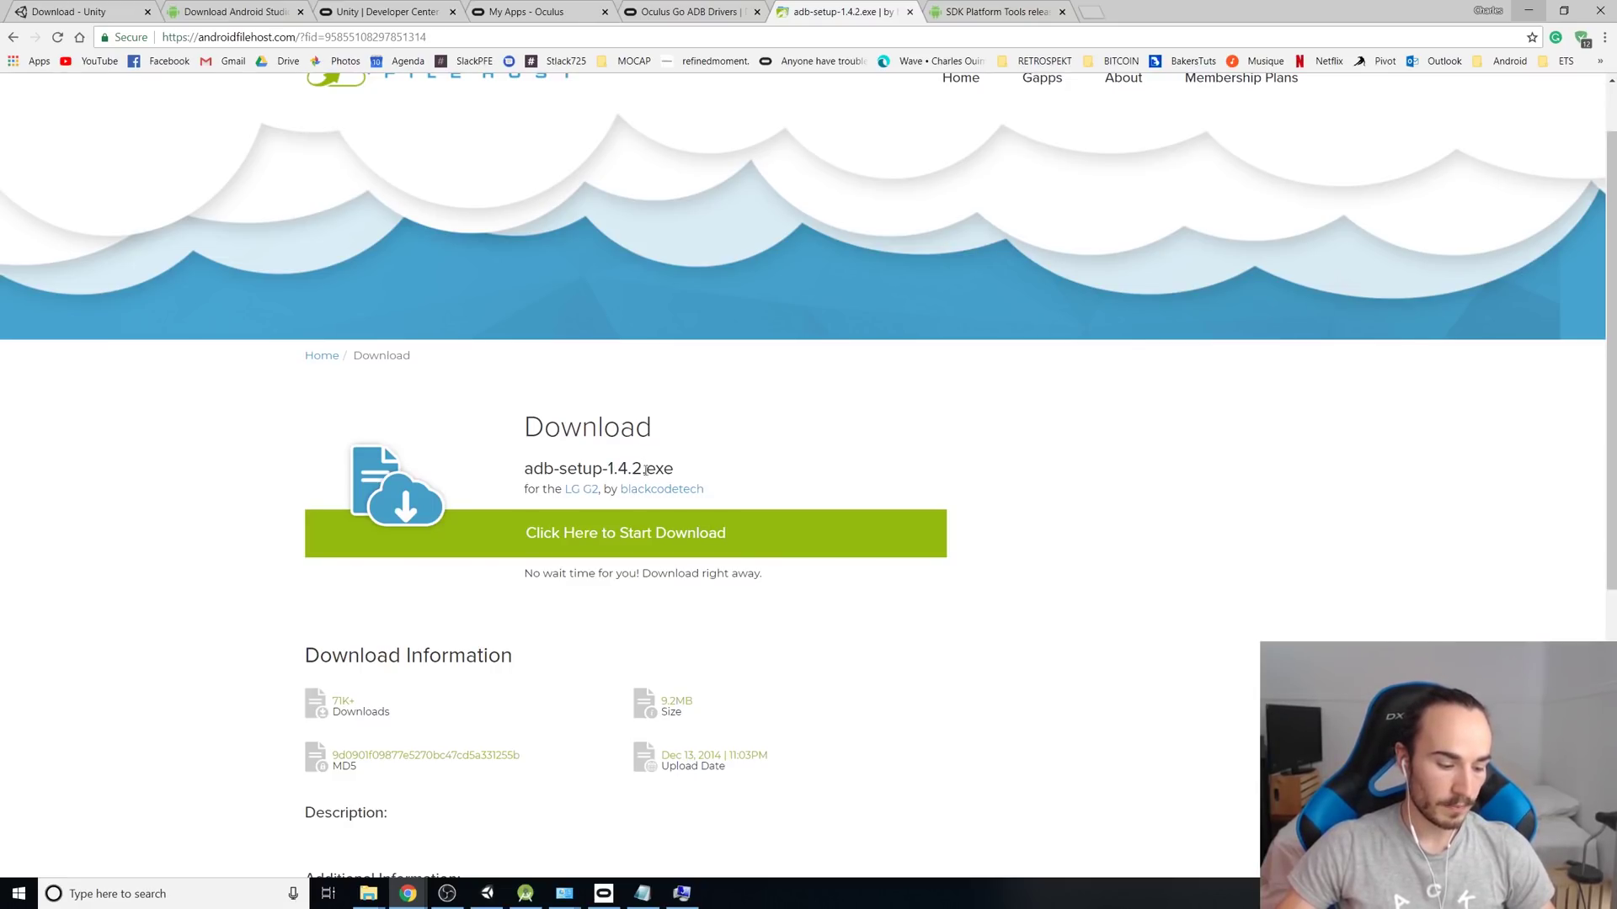
click(1527, 10)
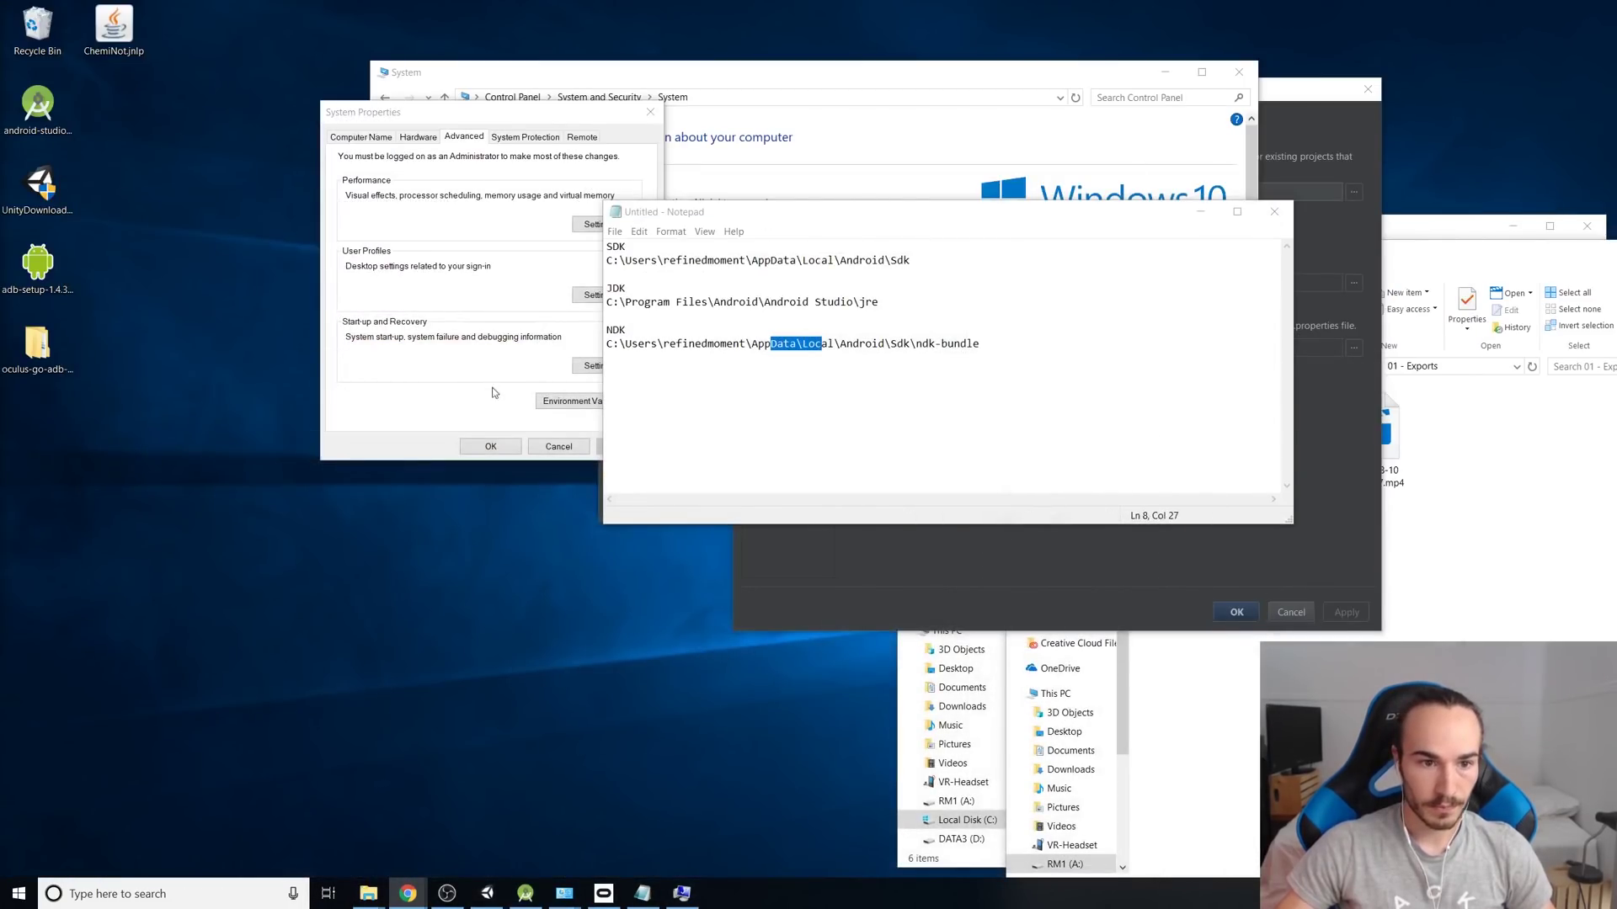
Clear the screen by closing System Properties and Project Structure and minimising Notepad and System settings
click(505, 444)
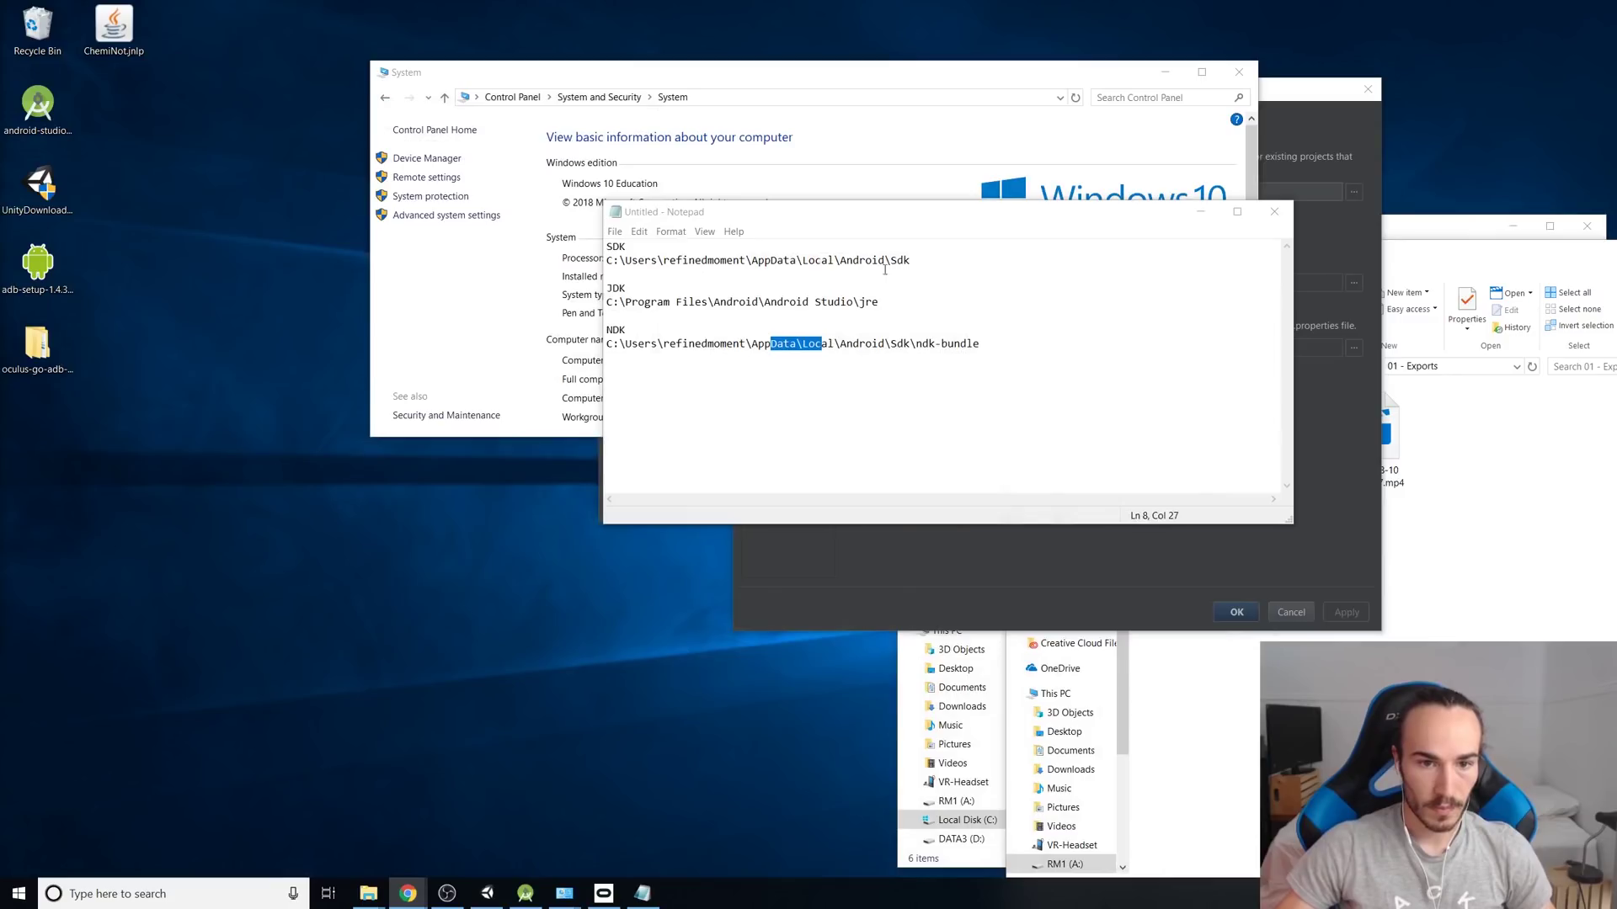
click(1200, 211)
click(1164, 72)
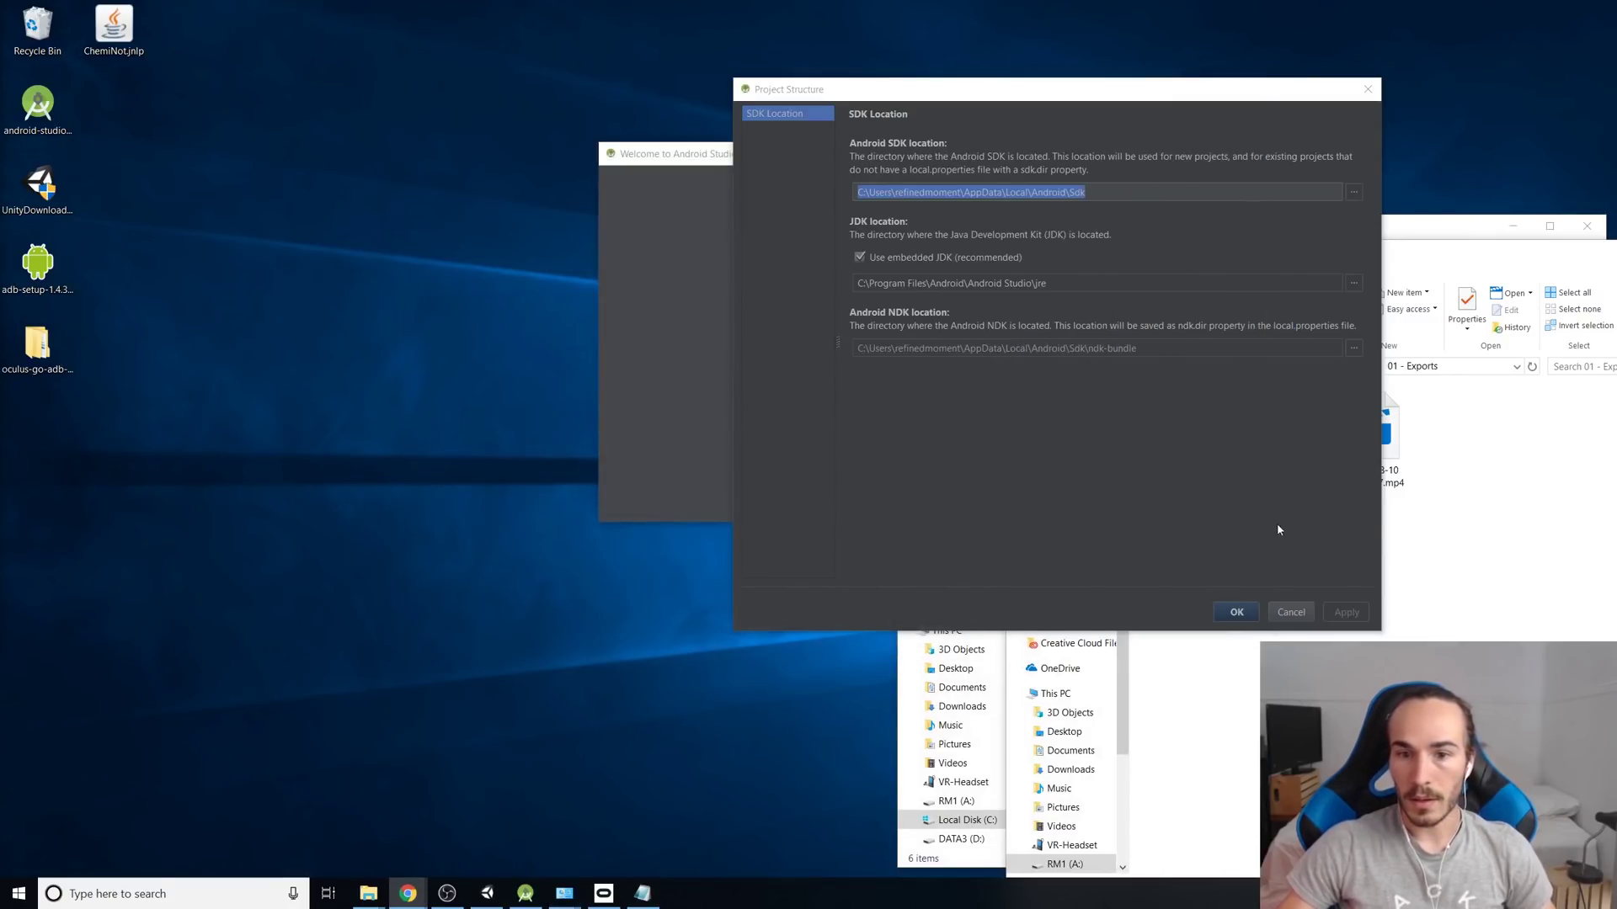
click(1288, 612)
Install android_winusb.inf from oculus-go-adb-driver-2.0\usb_driver, approving UAC and choosing Restart Later
click(37, 105)
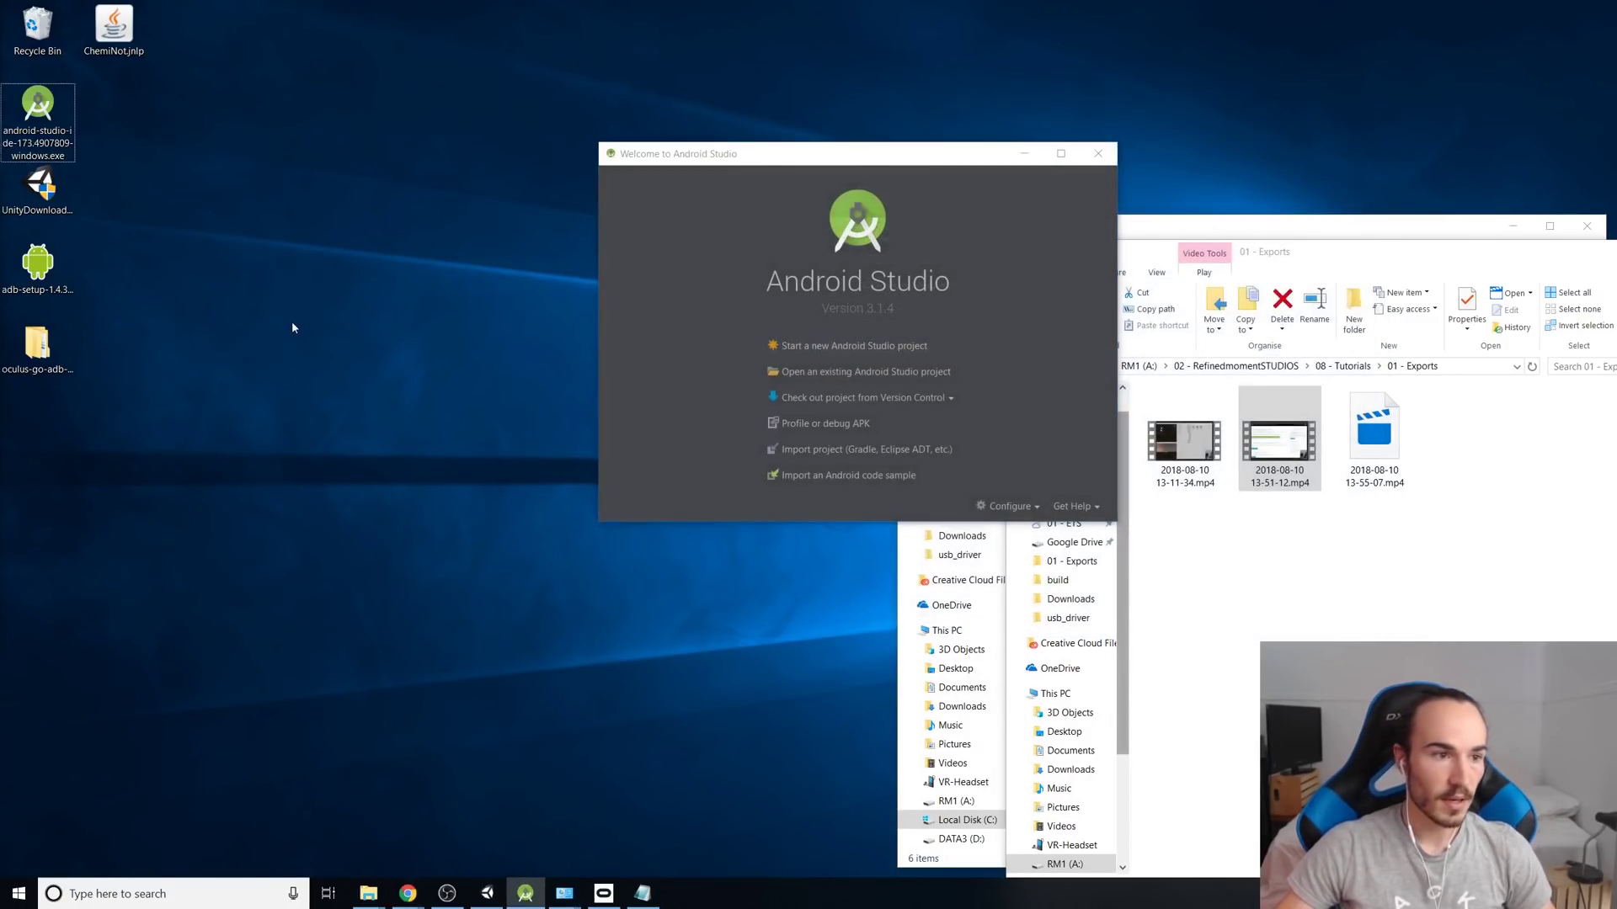
mouse_move(48, 352)
mouse_down()
mouse_move(125, 360)
mouse_move(38, 348)
mouse_up()
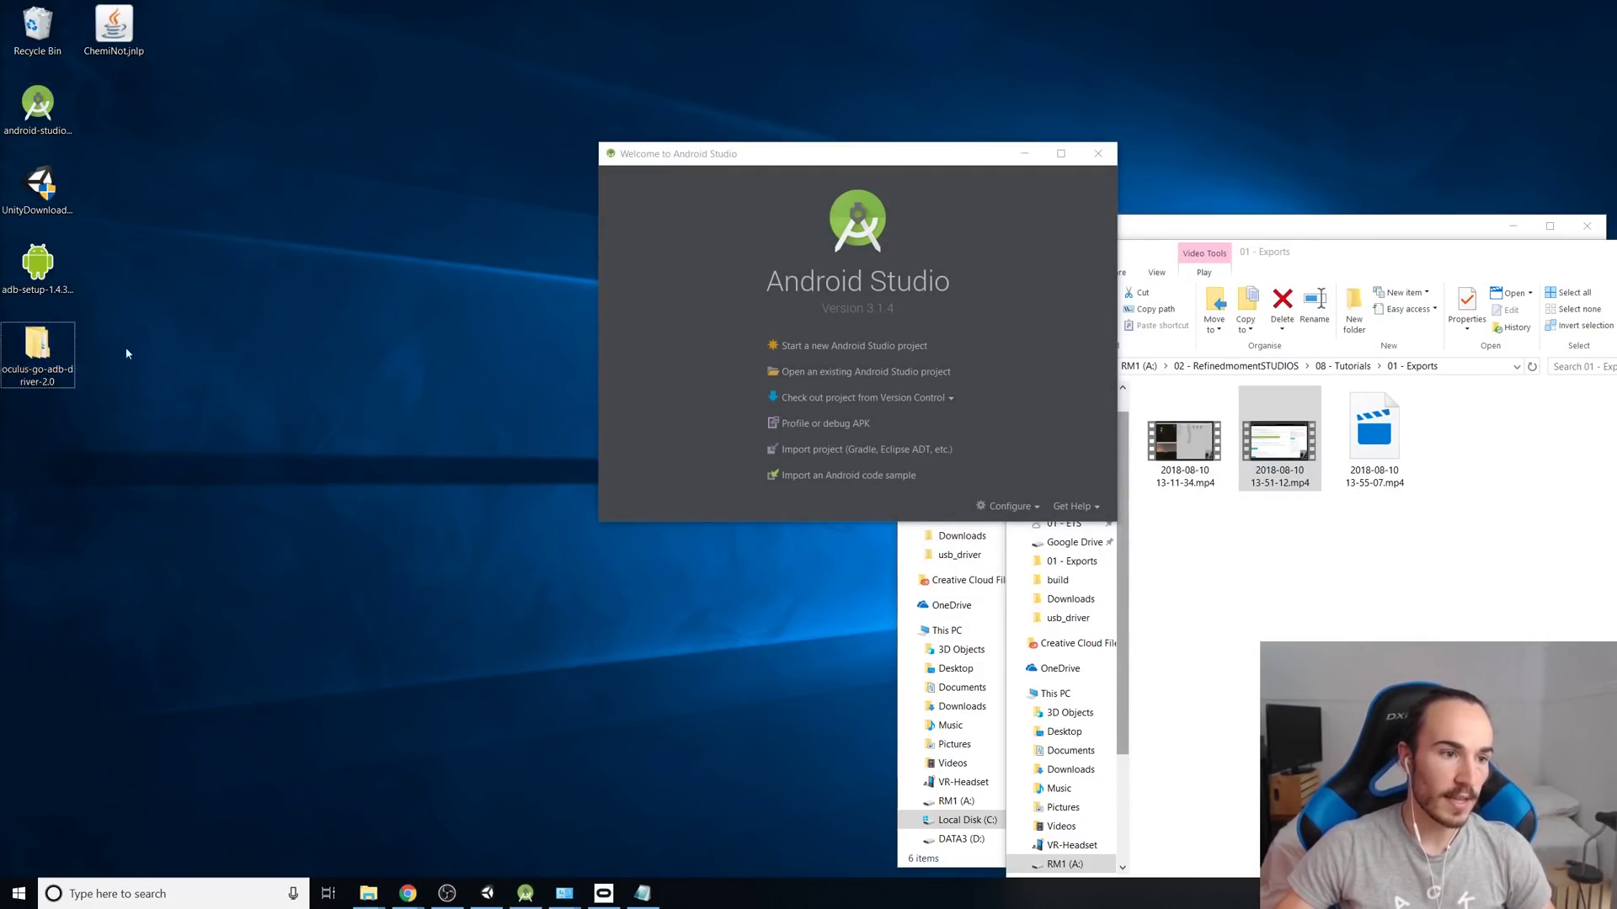
double_click(37, 346)
double_click(891, 199)
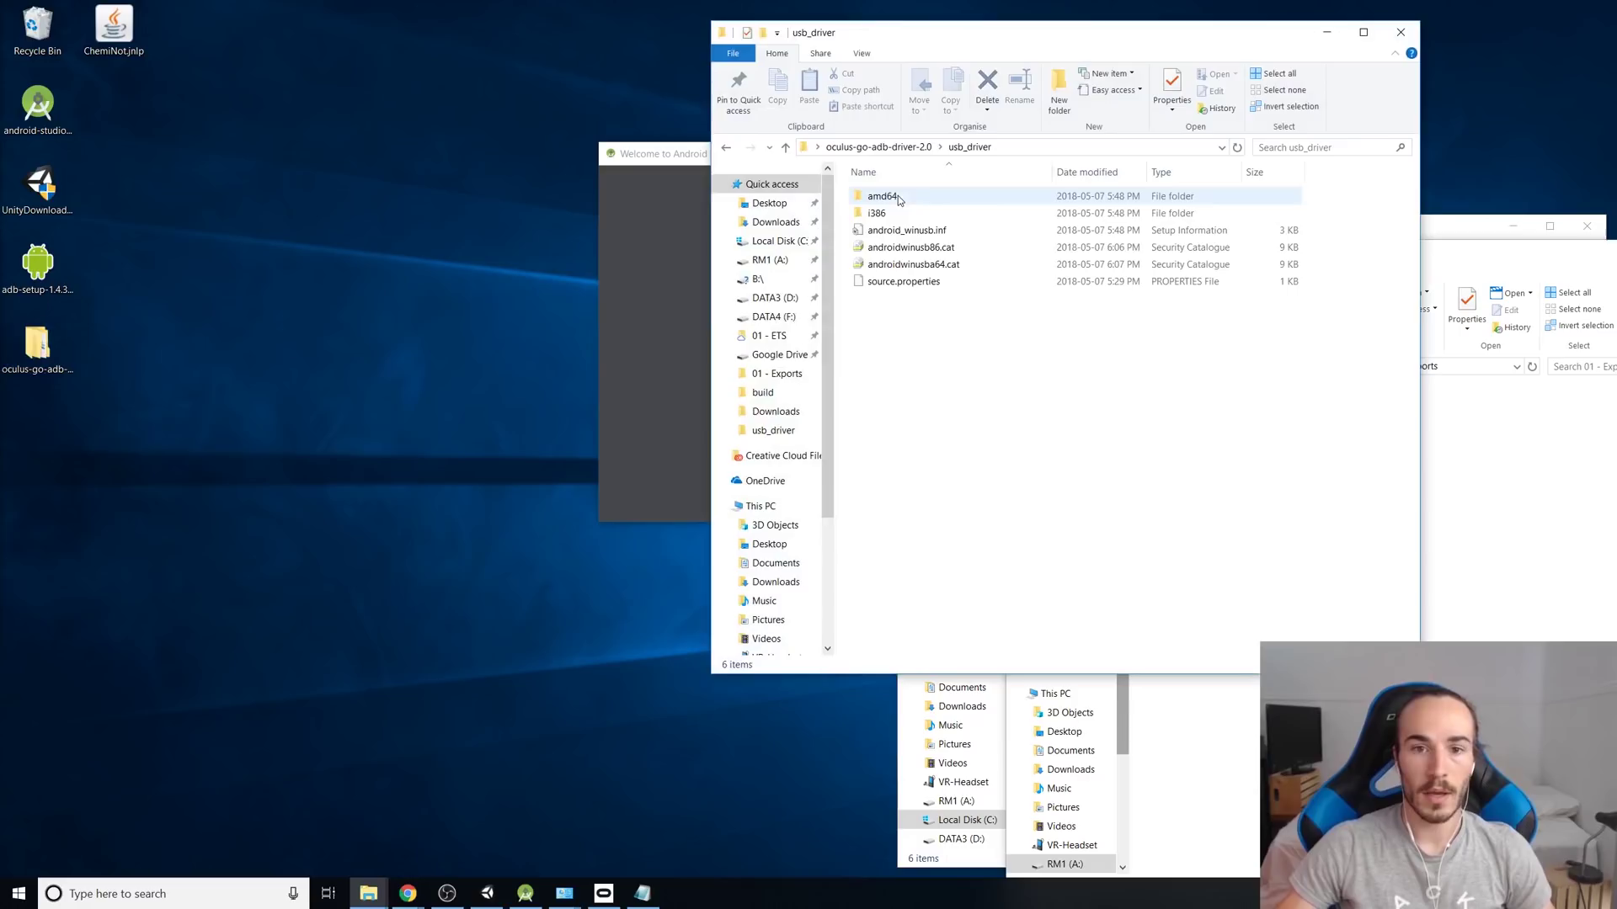
click(916, 236)
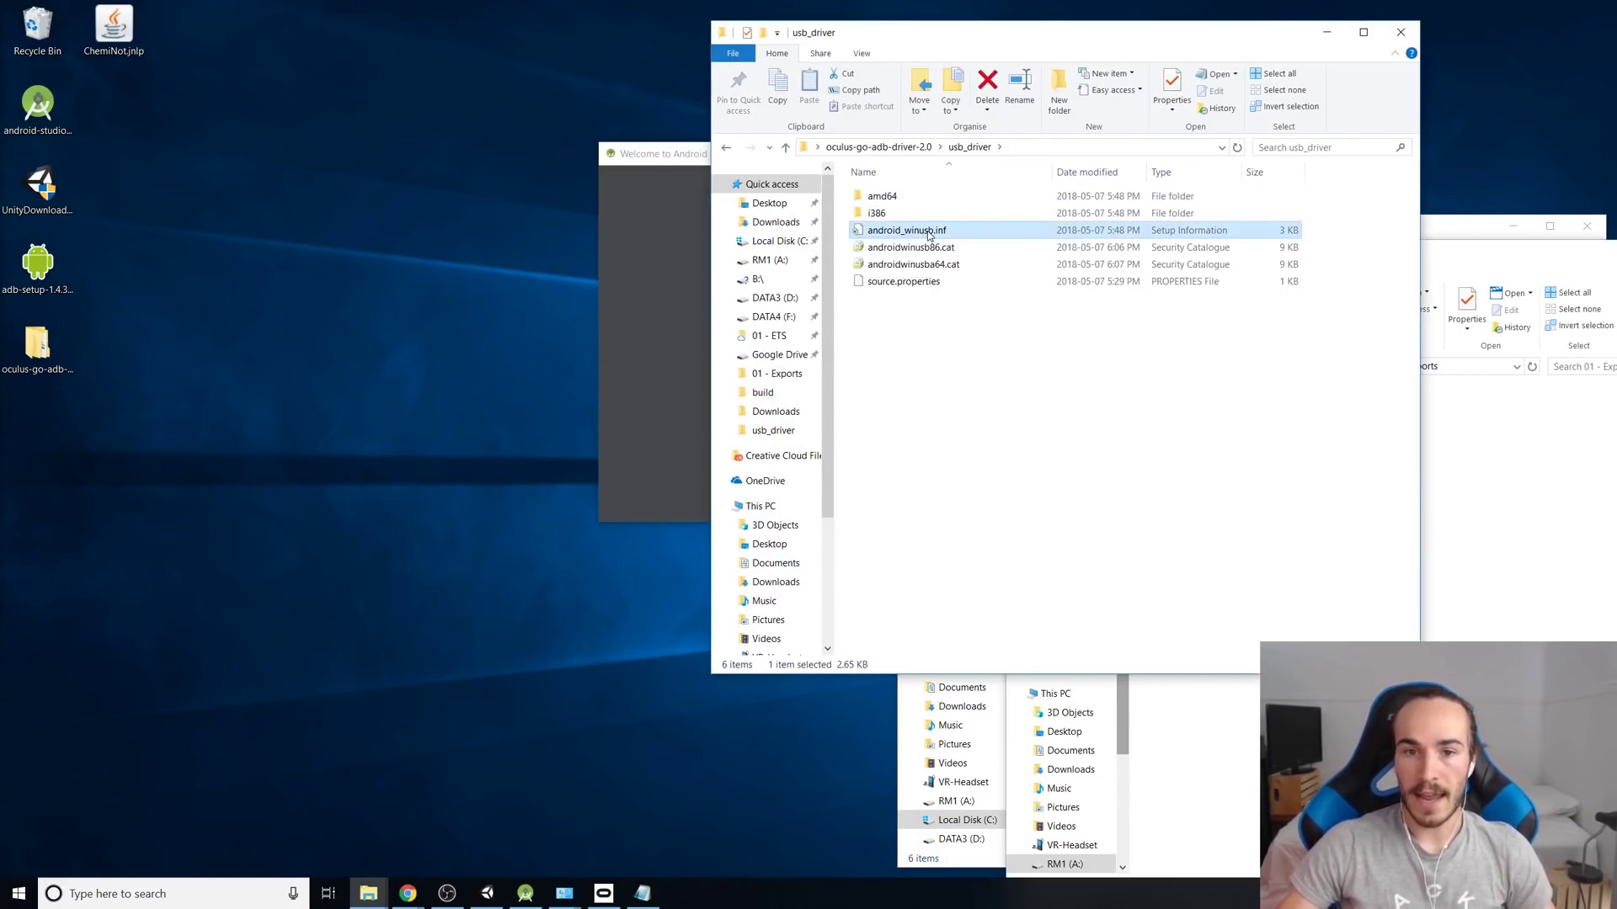
right_click(929, 236)
click(967, 262)
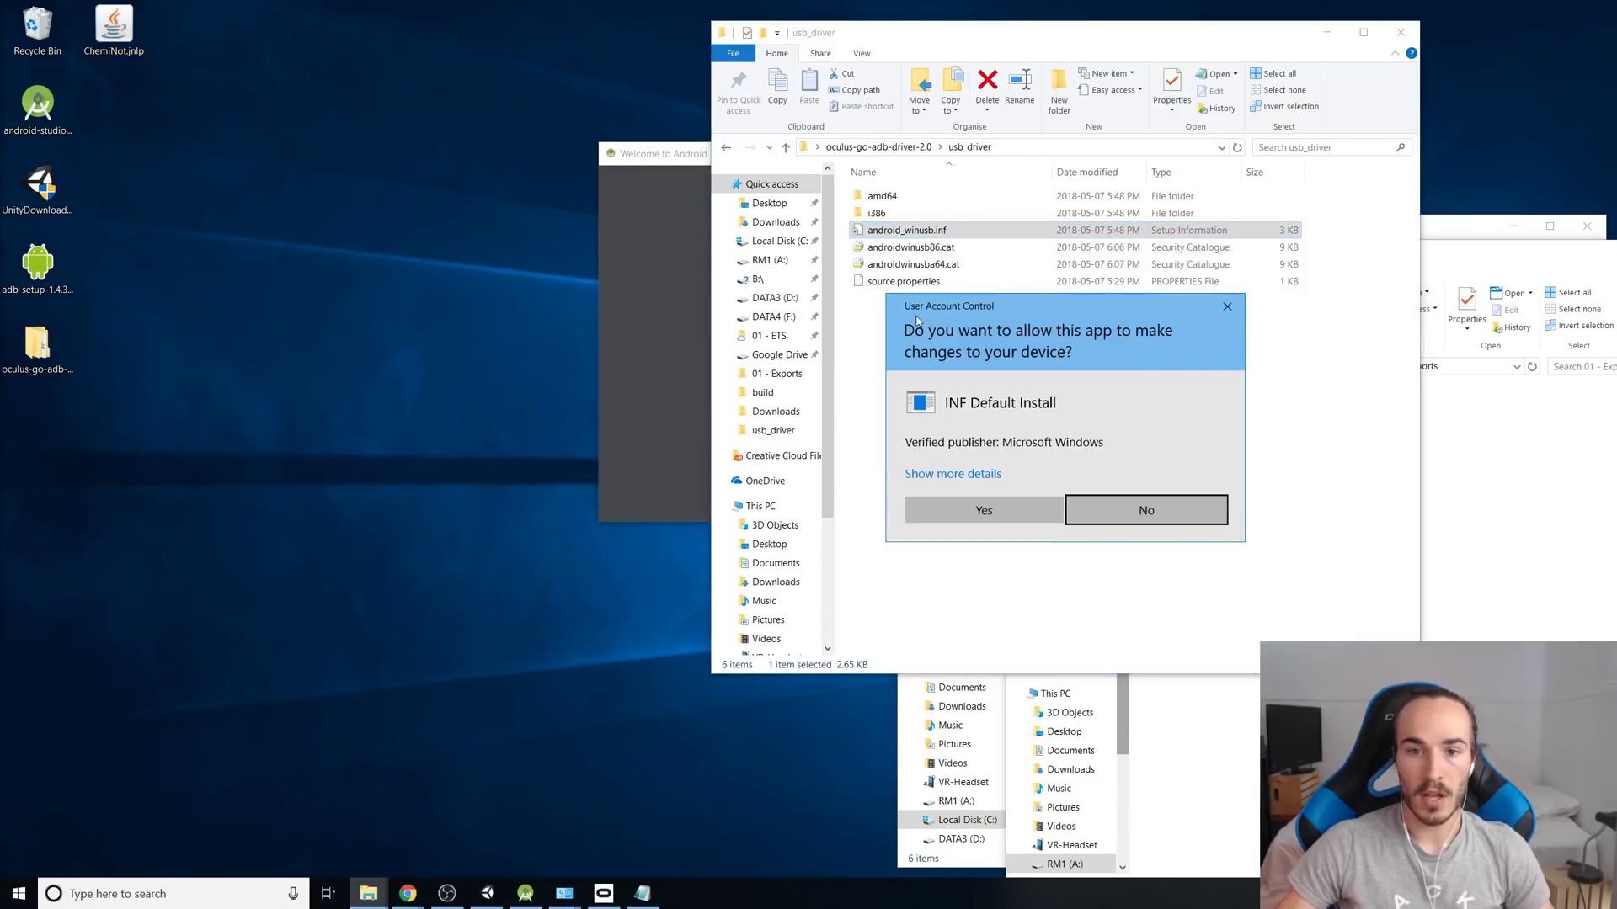
click(969, 508)
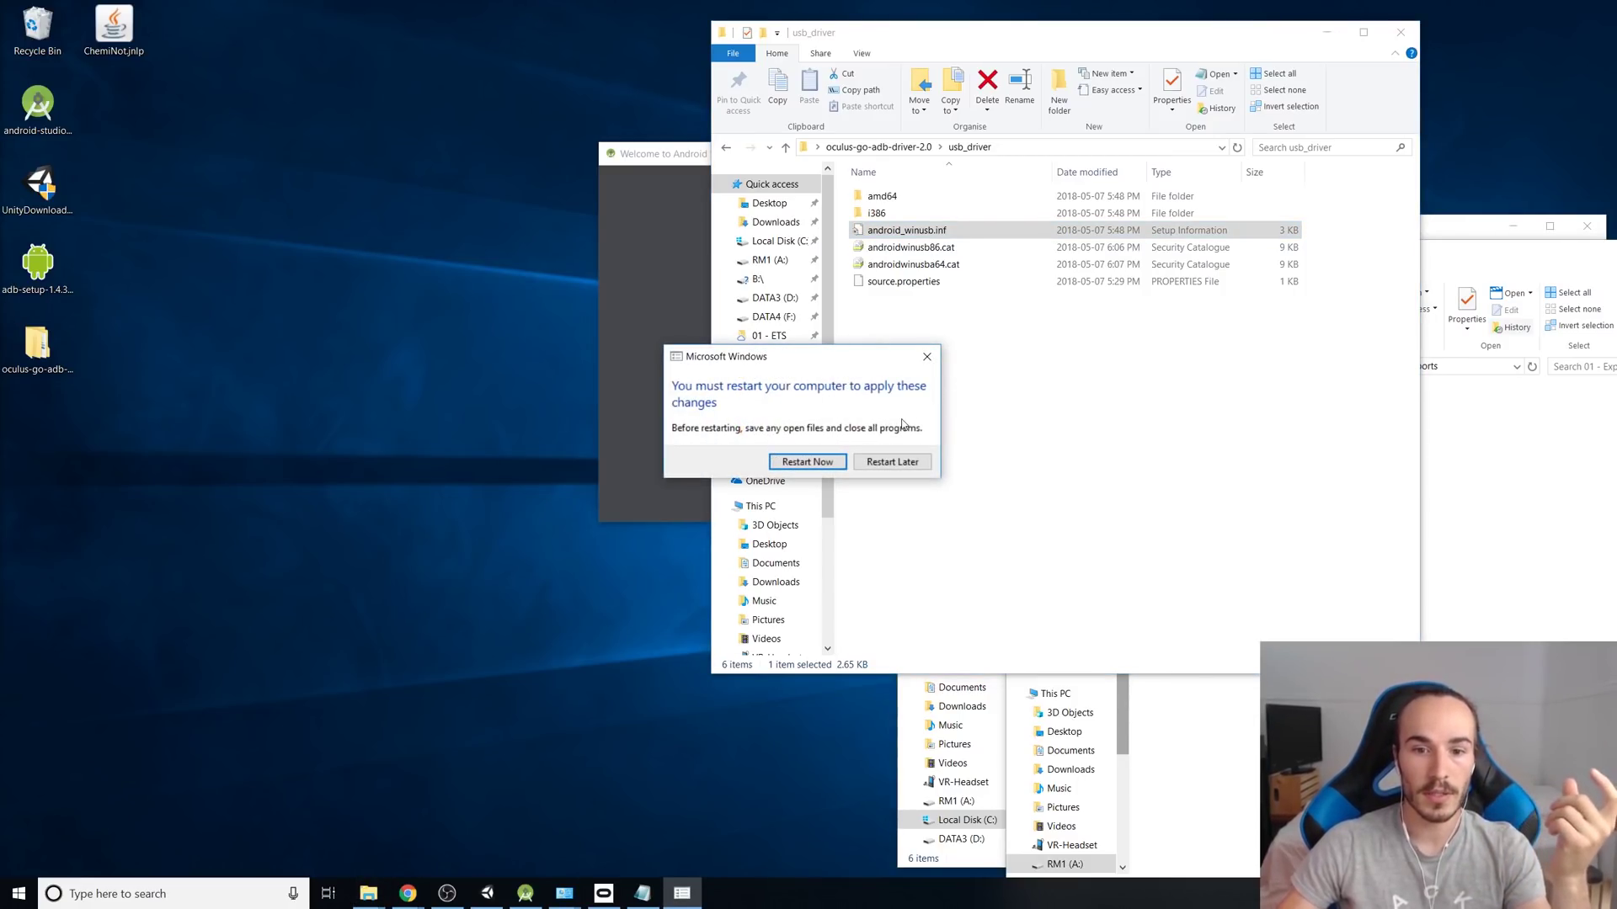
click(892, 461)
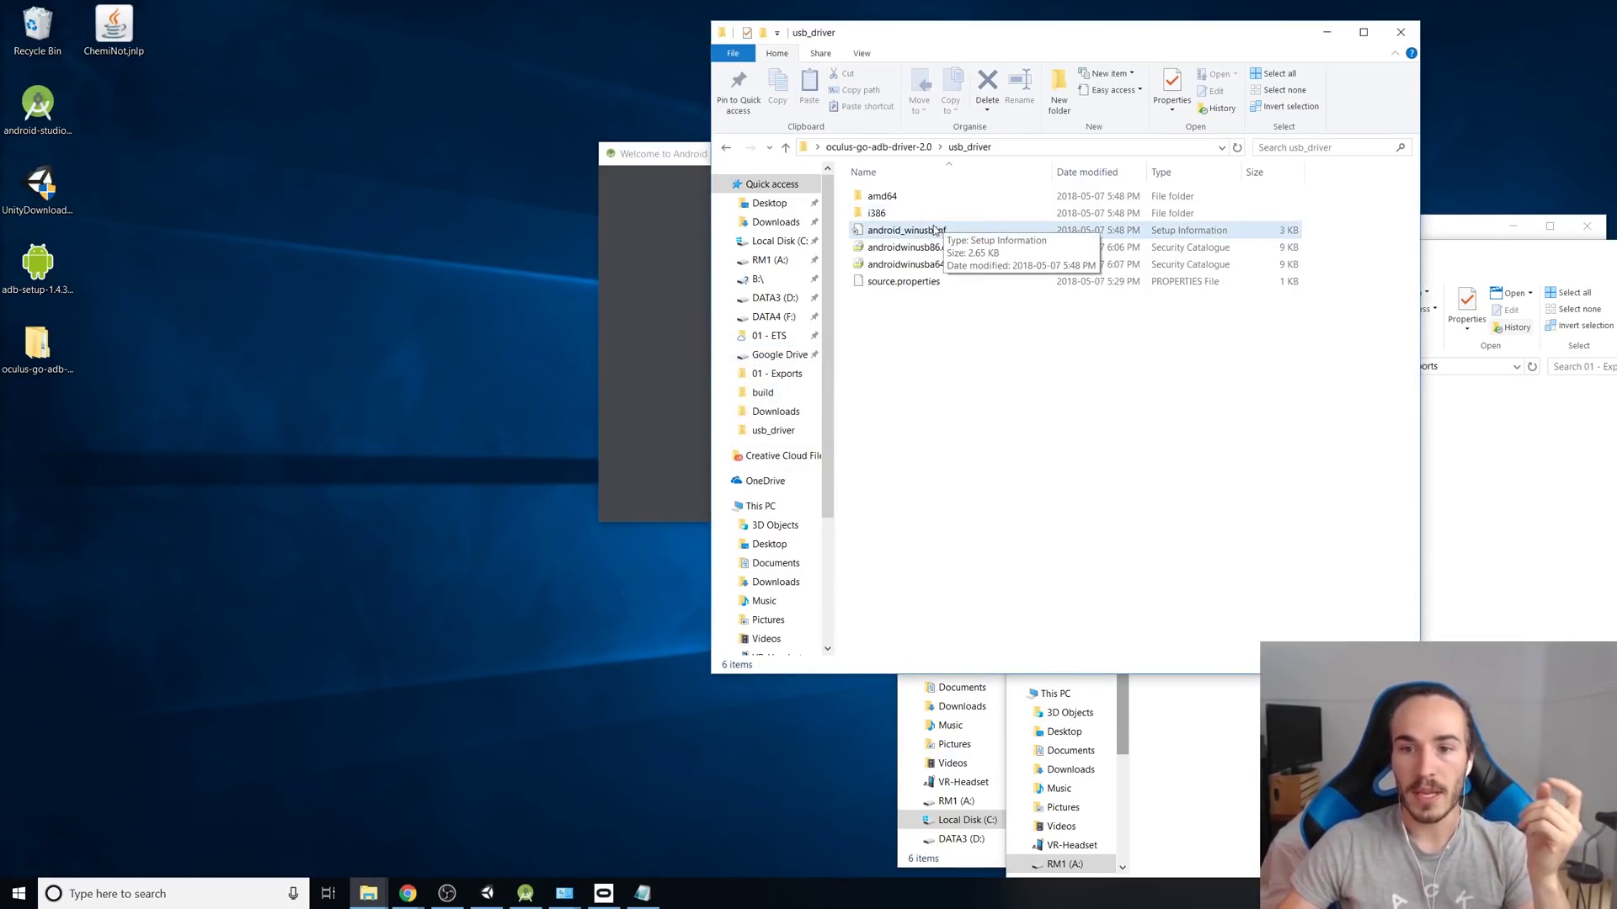
Run adb-setup-1.4.3.exe, answering y to ADB and Fastboot, system-wide install and drivers, then close it
click(37, 267)
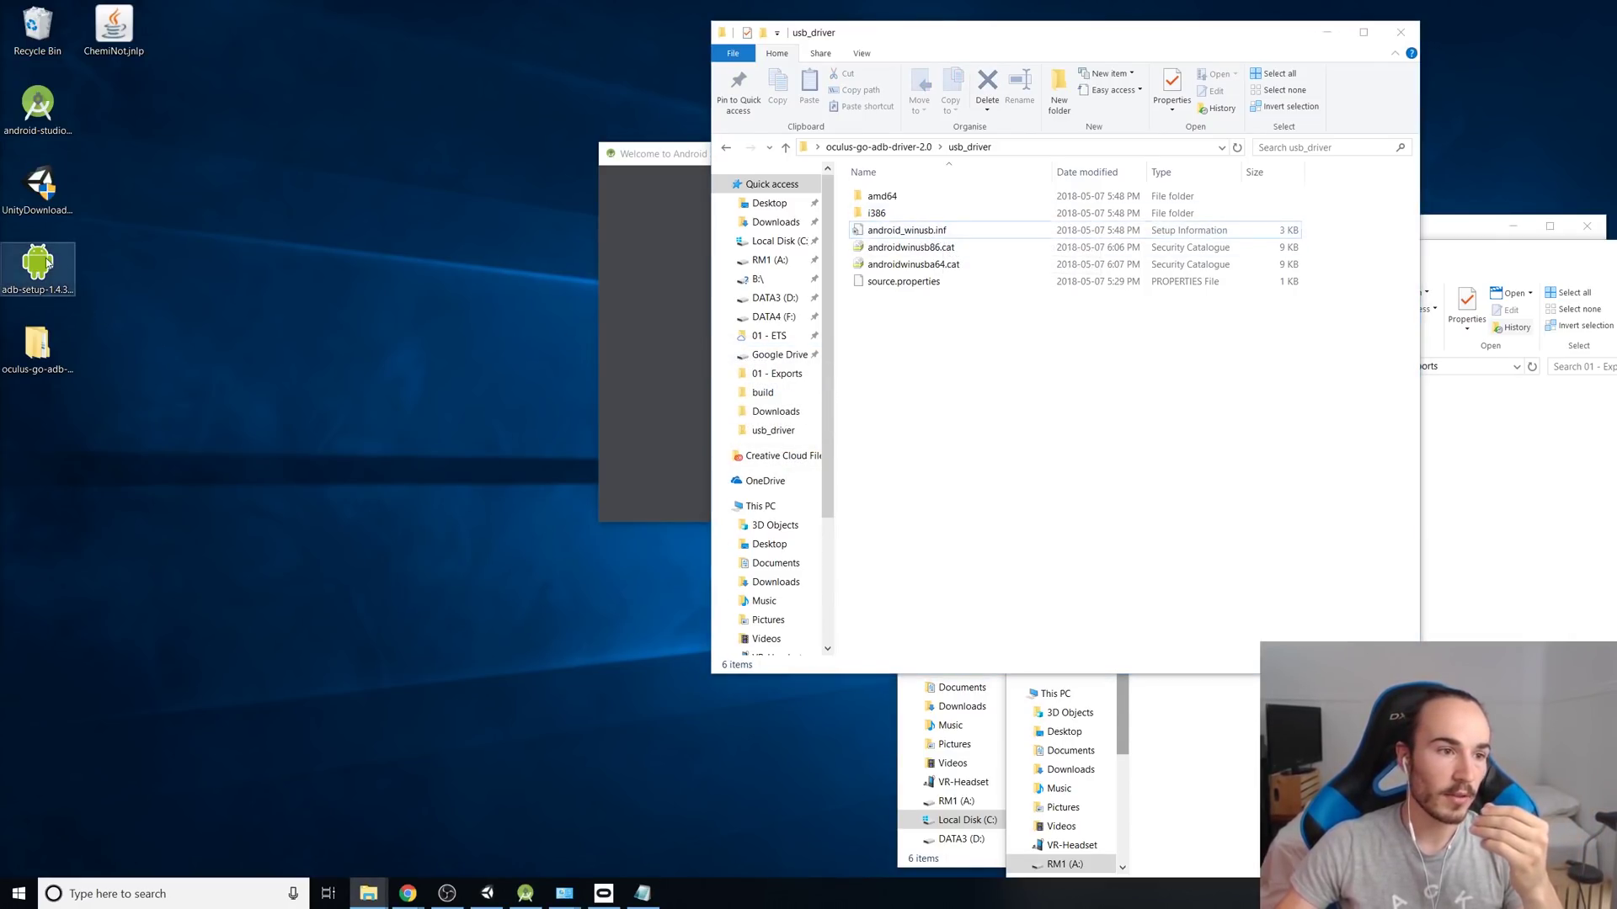
double_click(38, 268)
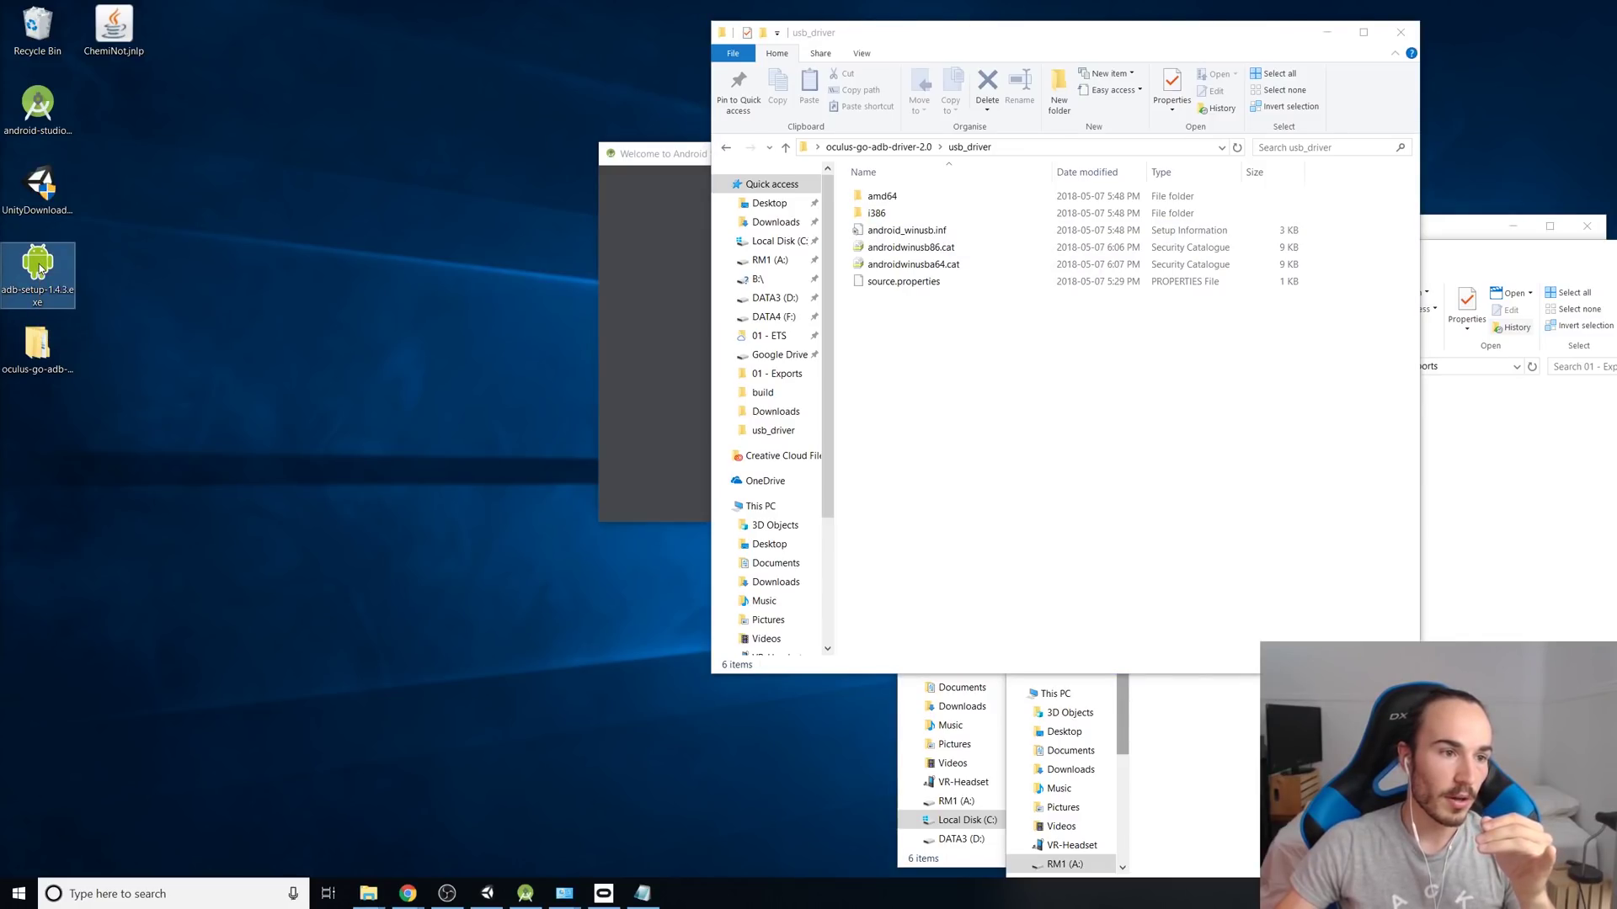
click(687, 555)
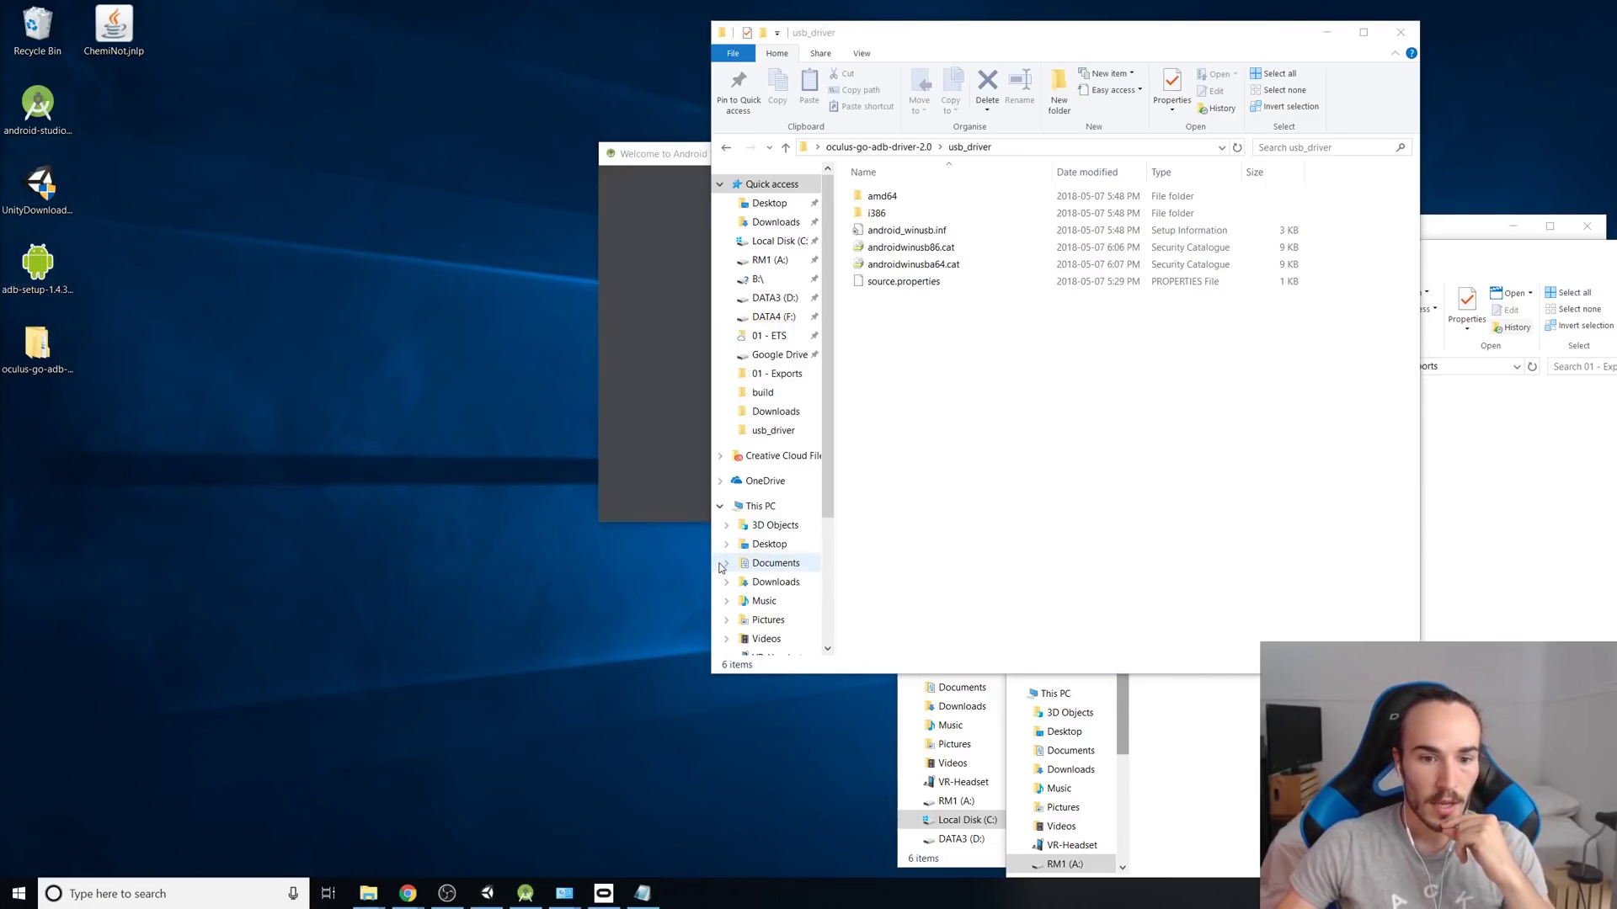
text(y)
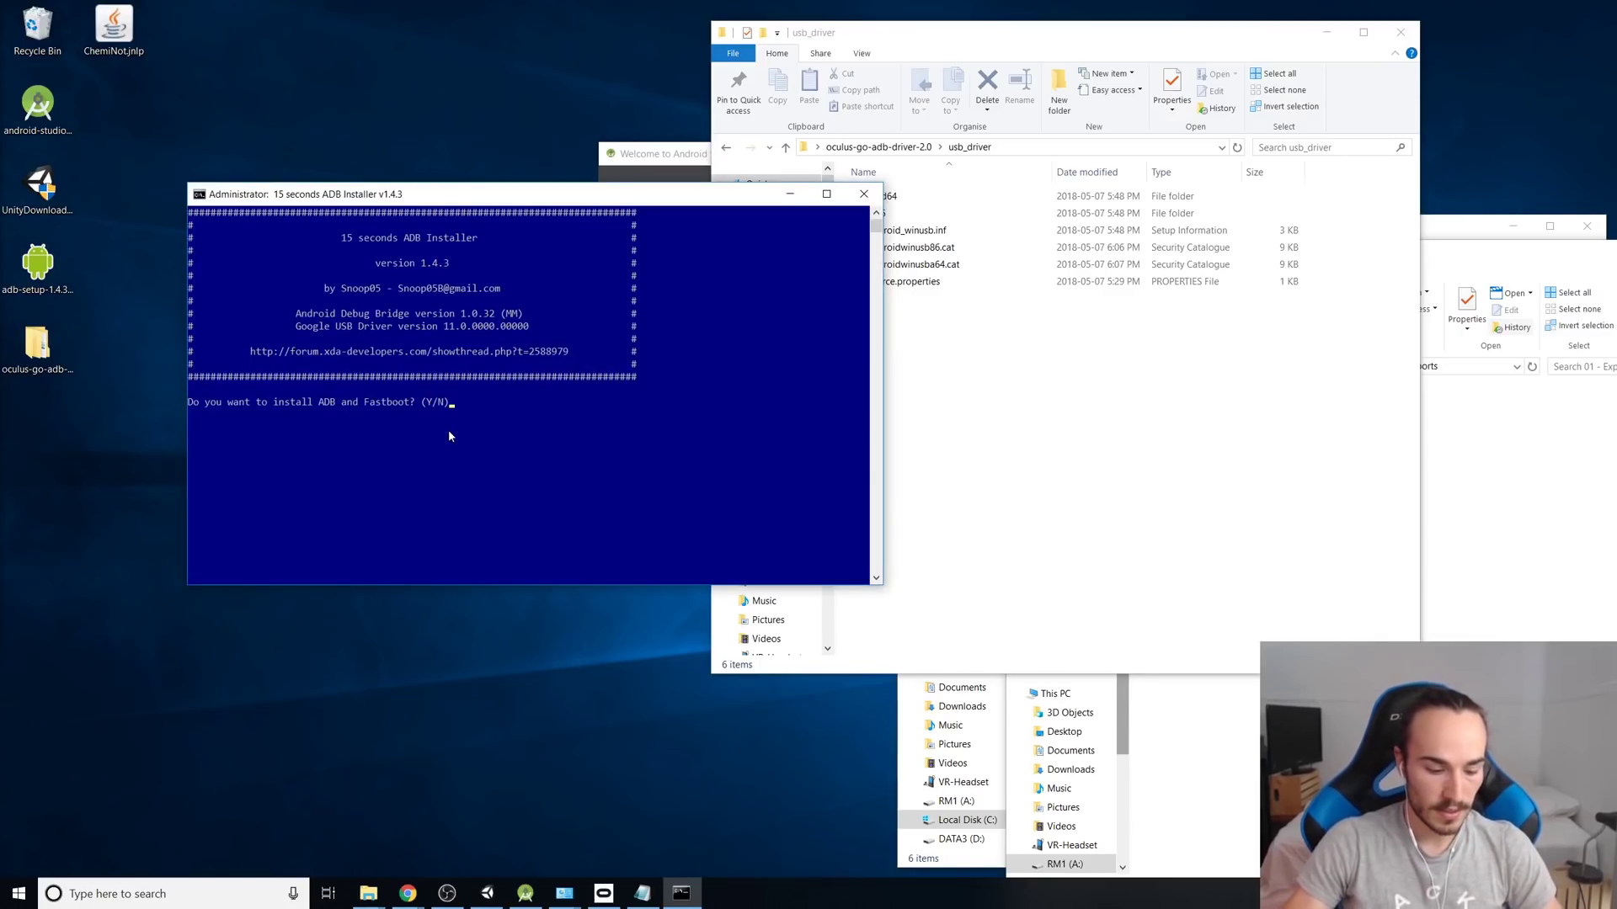
key(Return)
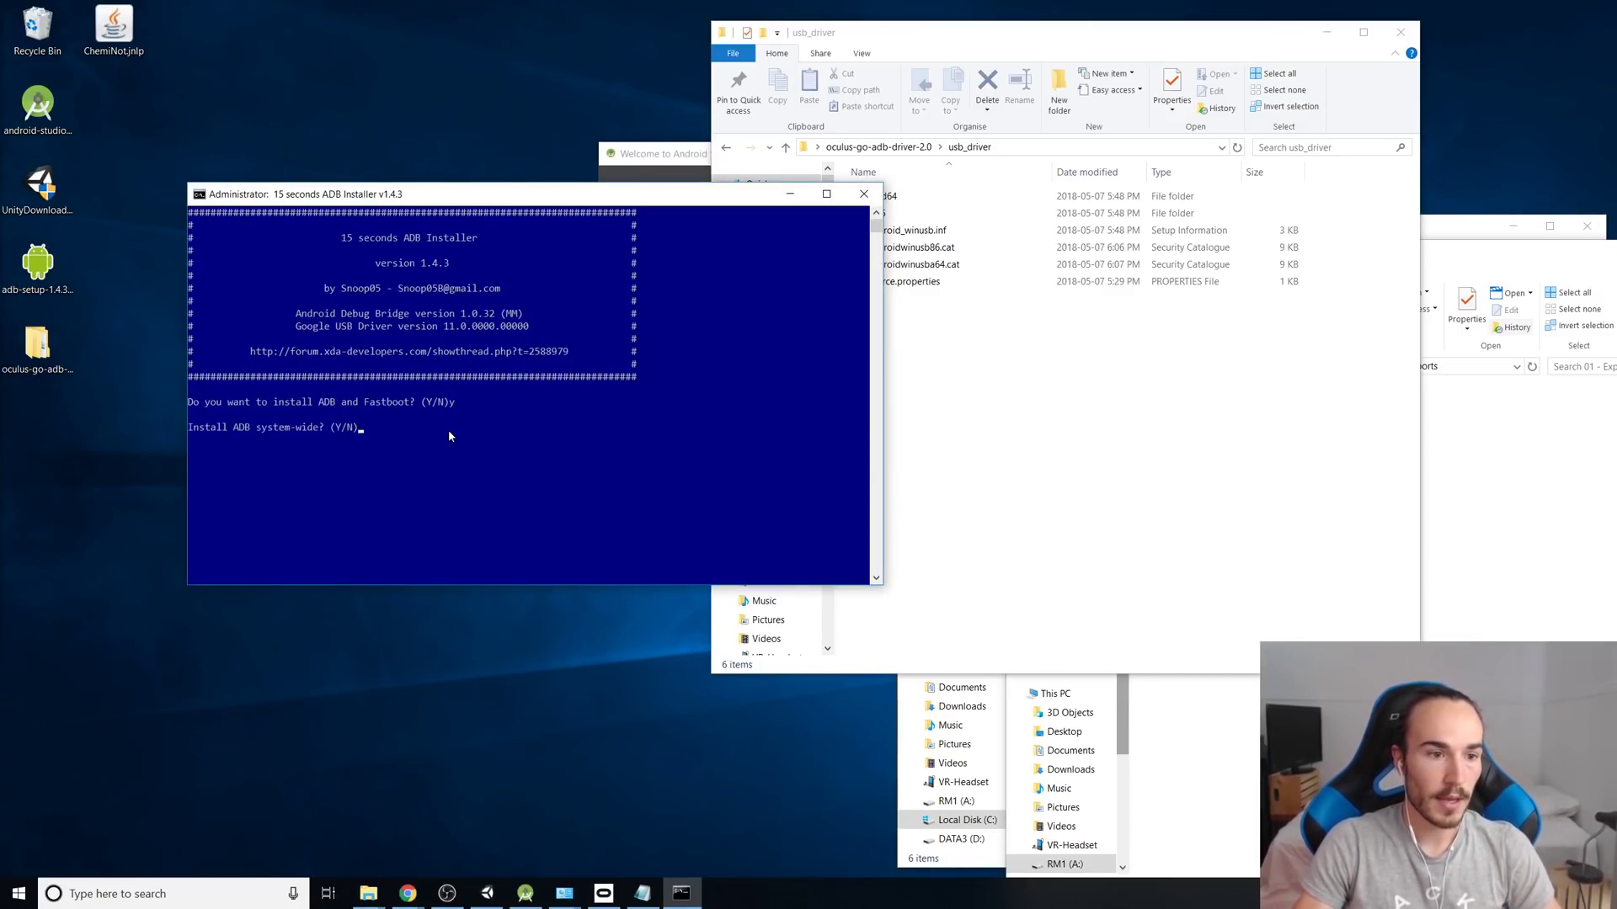
text(y)
key(Return)
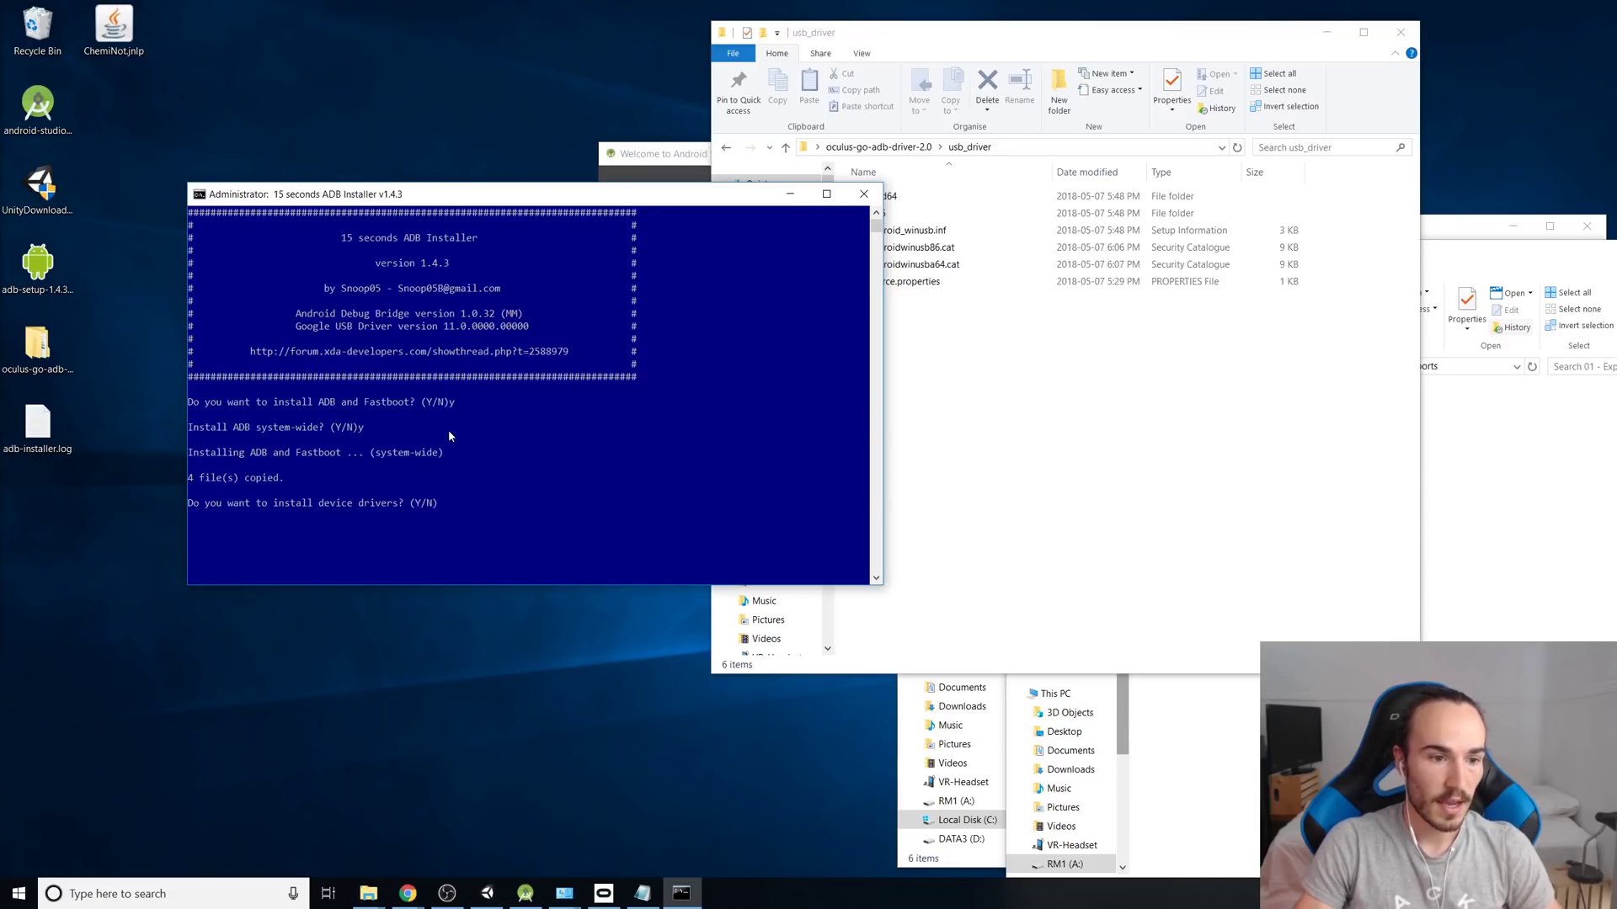
text(y)
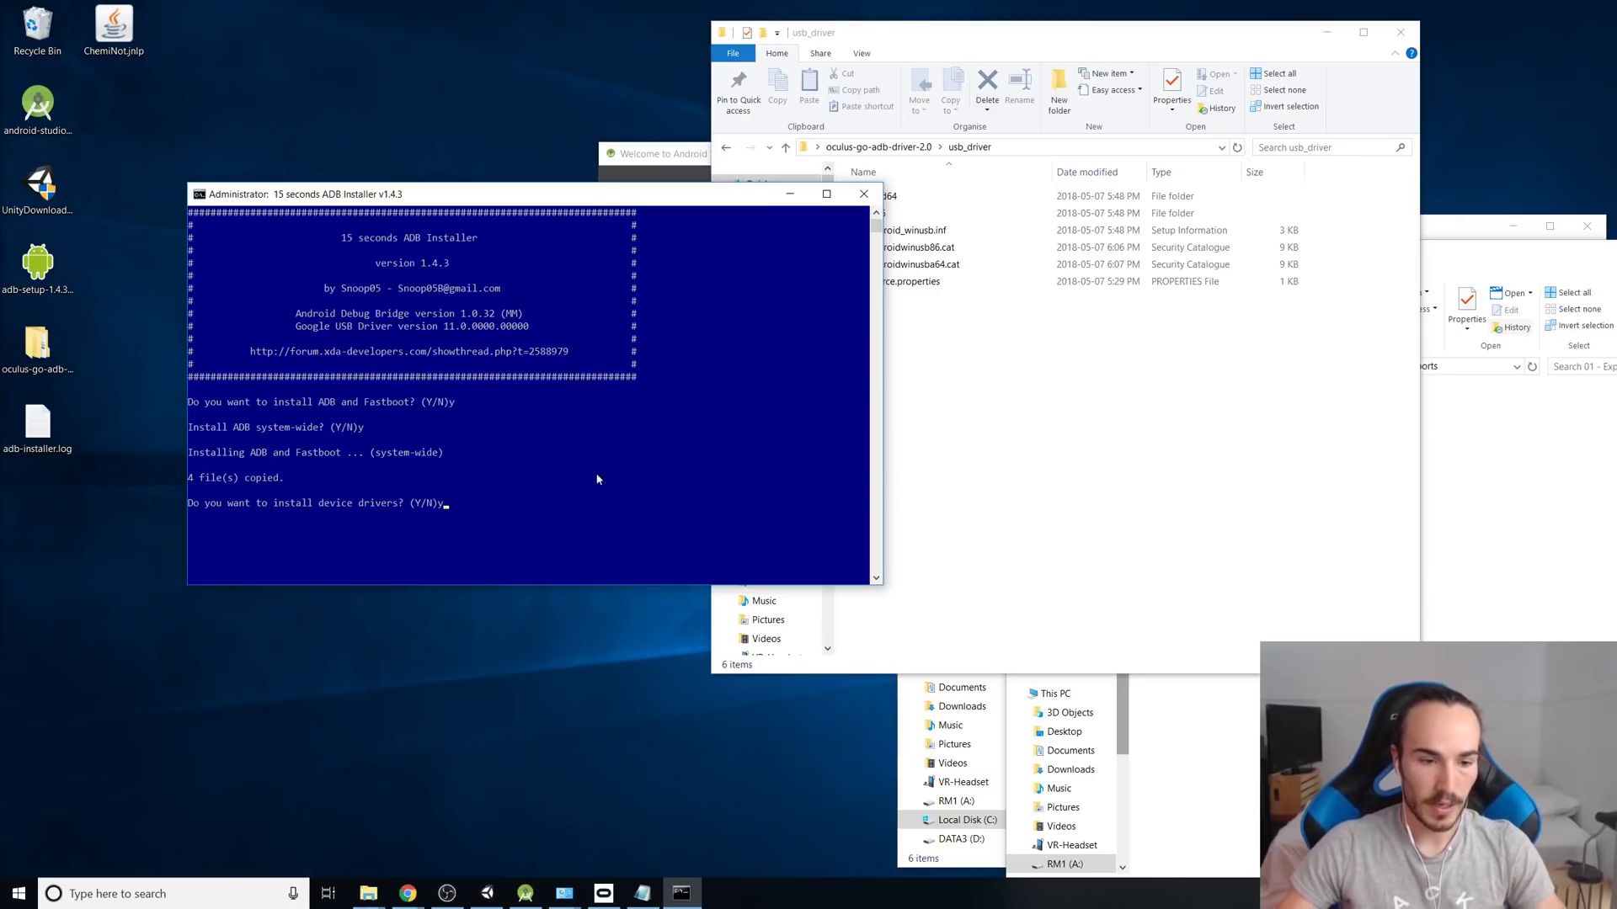
click(863, 194)
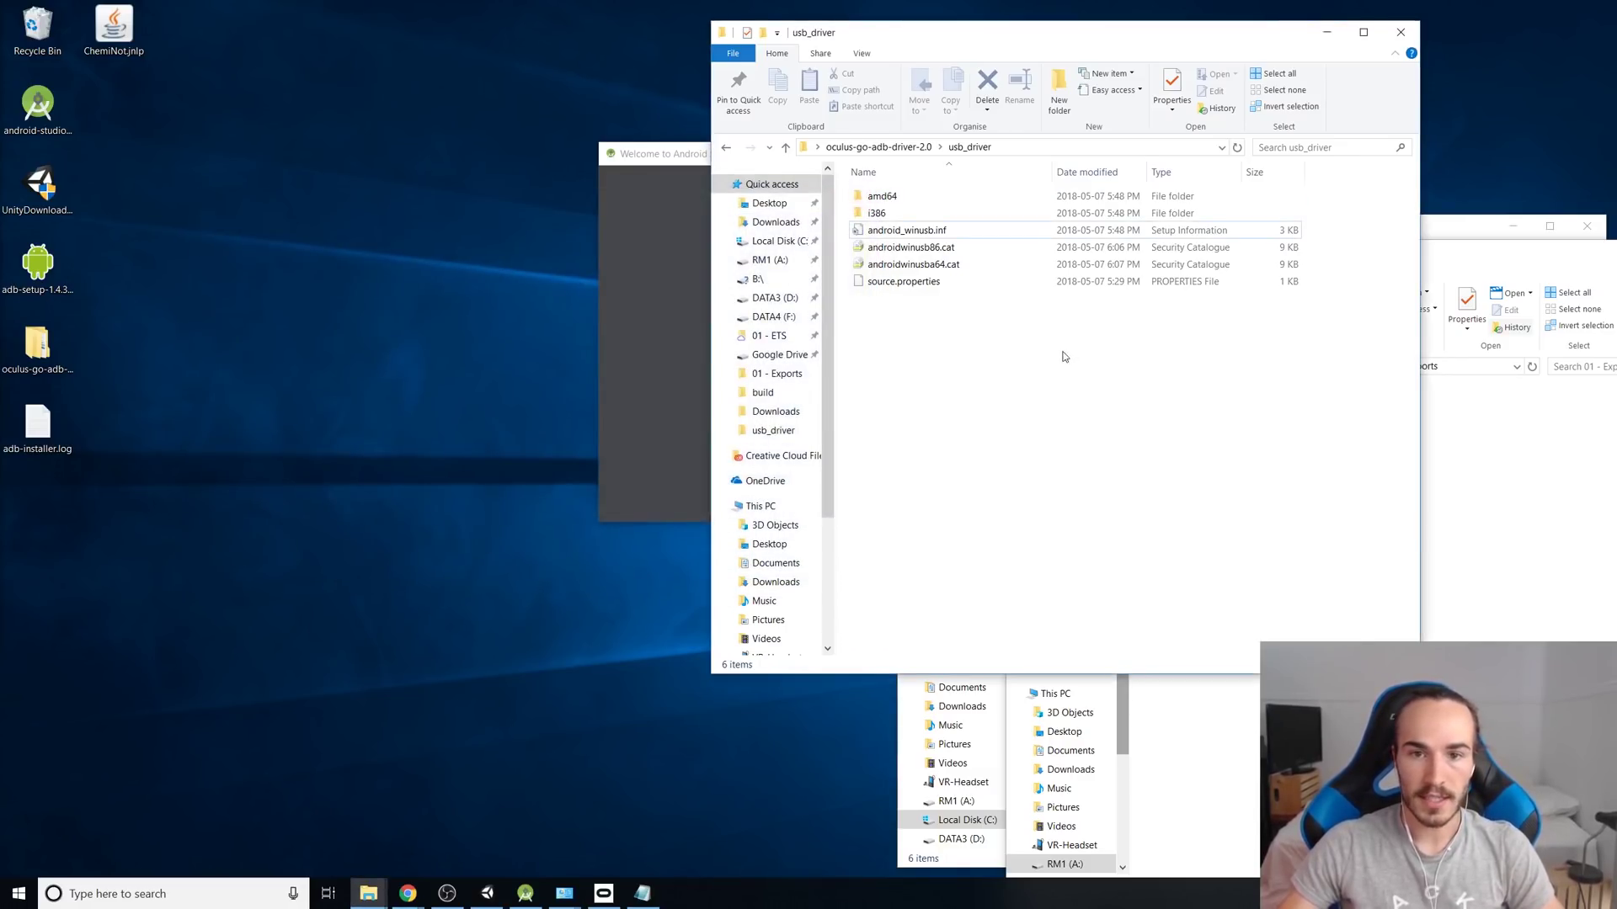
Open C:\adb, which holds adb.exe and the two MeditationVR APKs
click(776, 241)
double_click(884, 200)
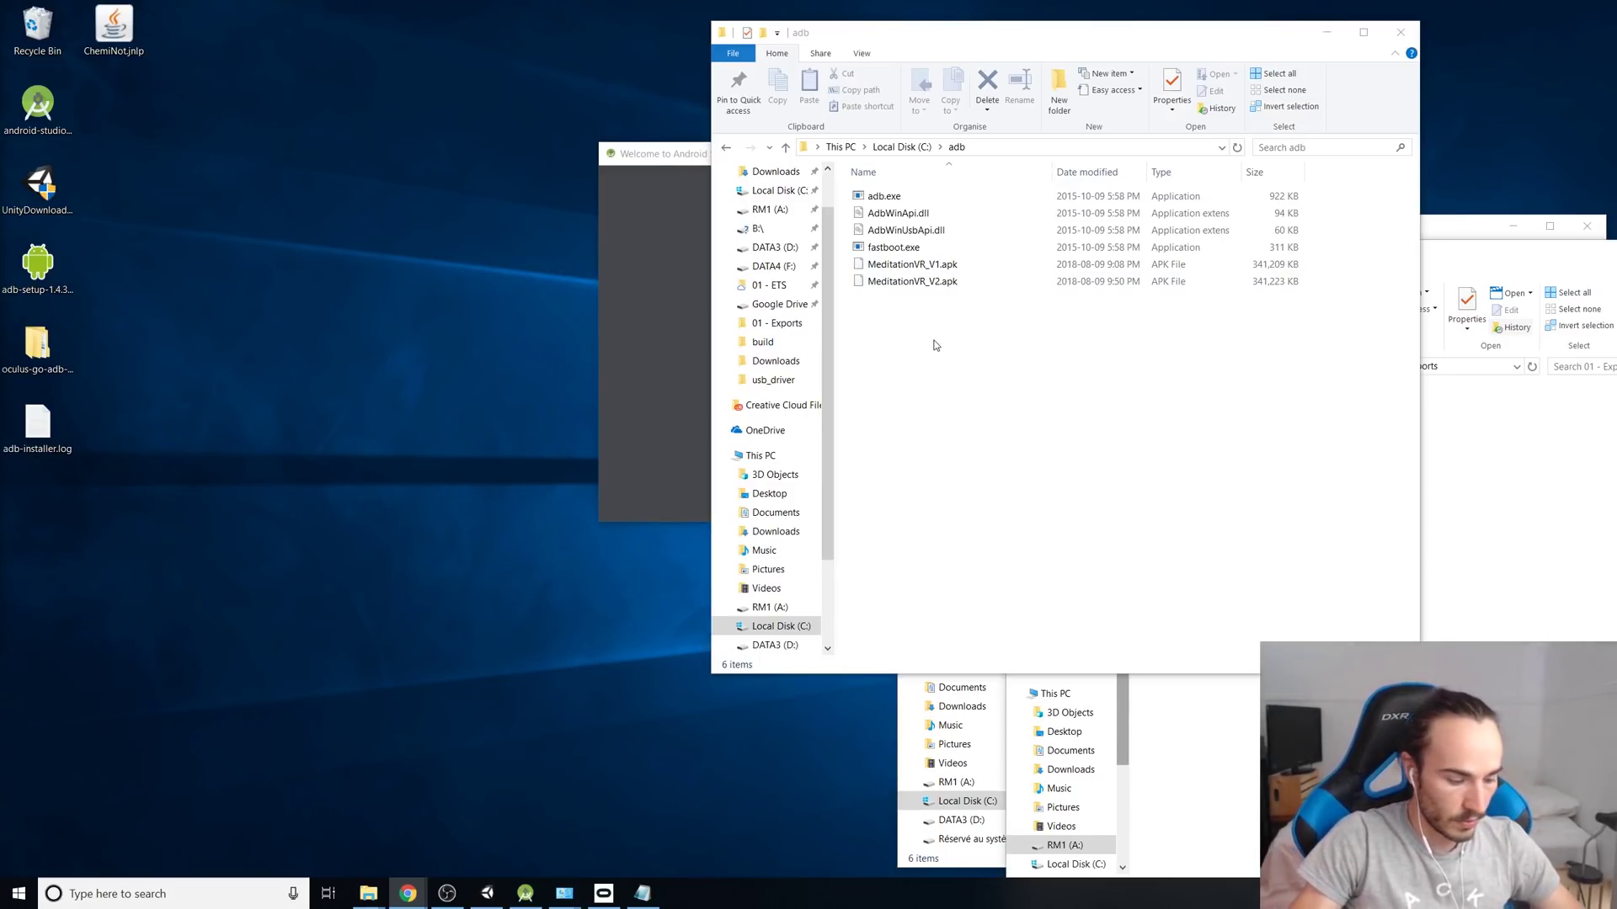
key(super)
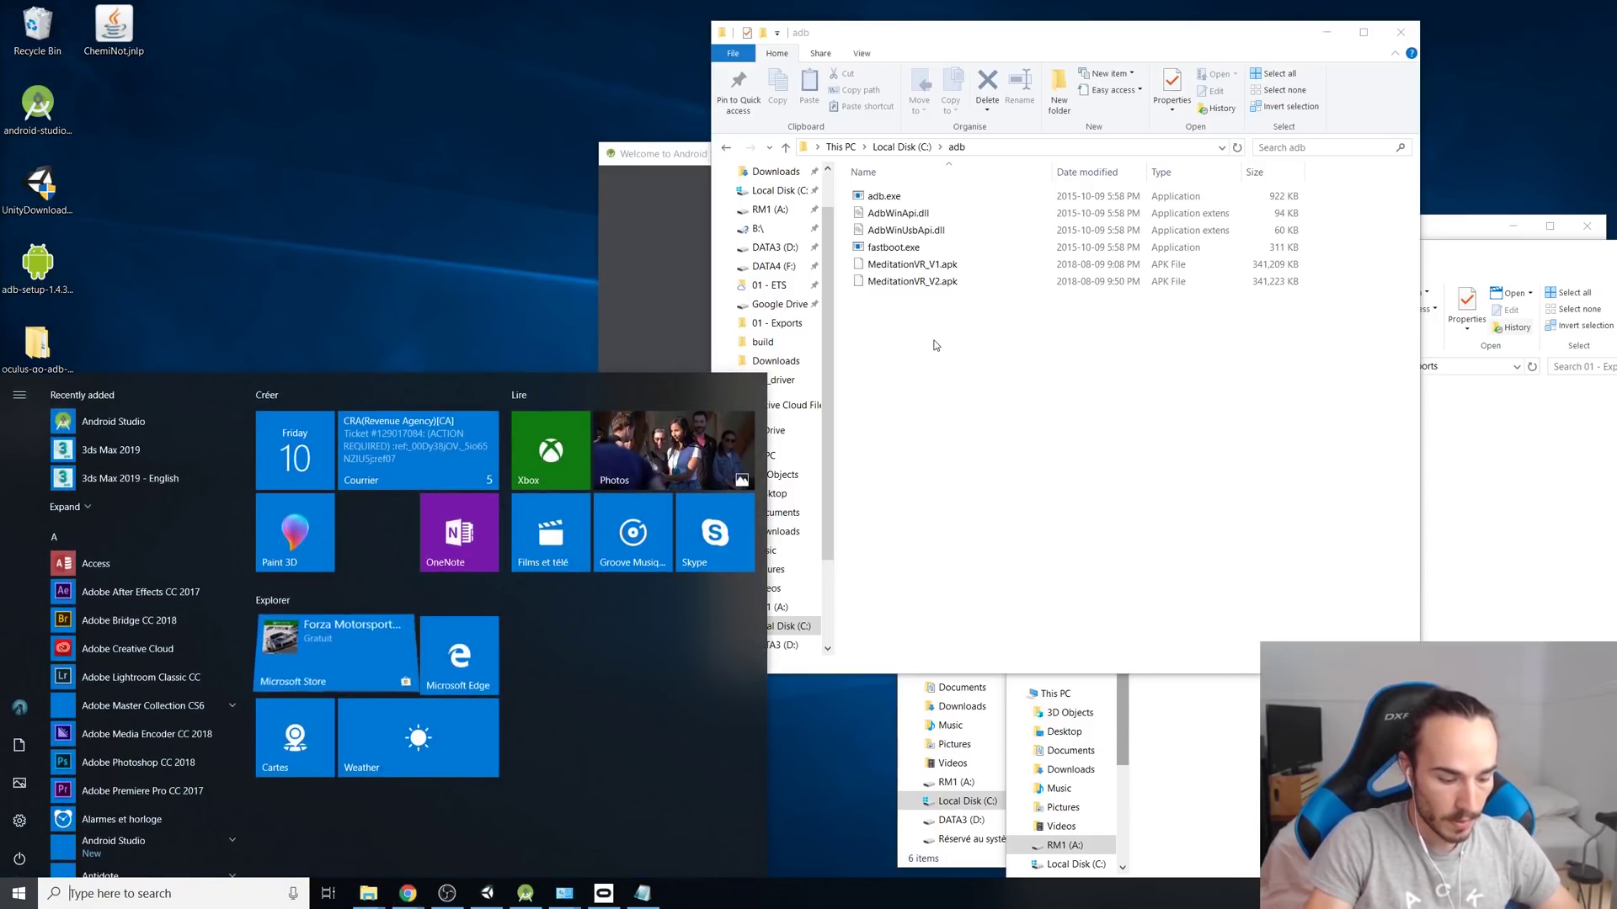
Launch Command Prompt as administrator and approve the elevation prompt
text(cmd)
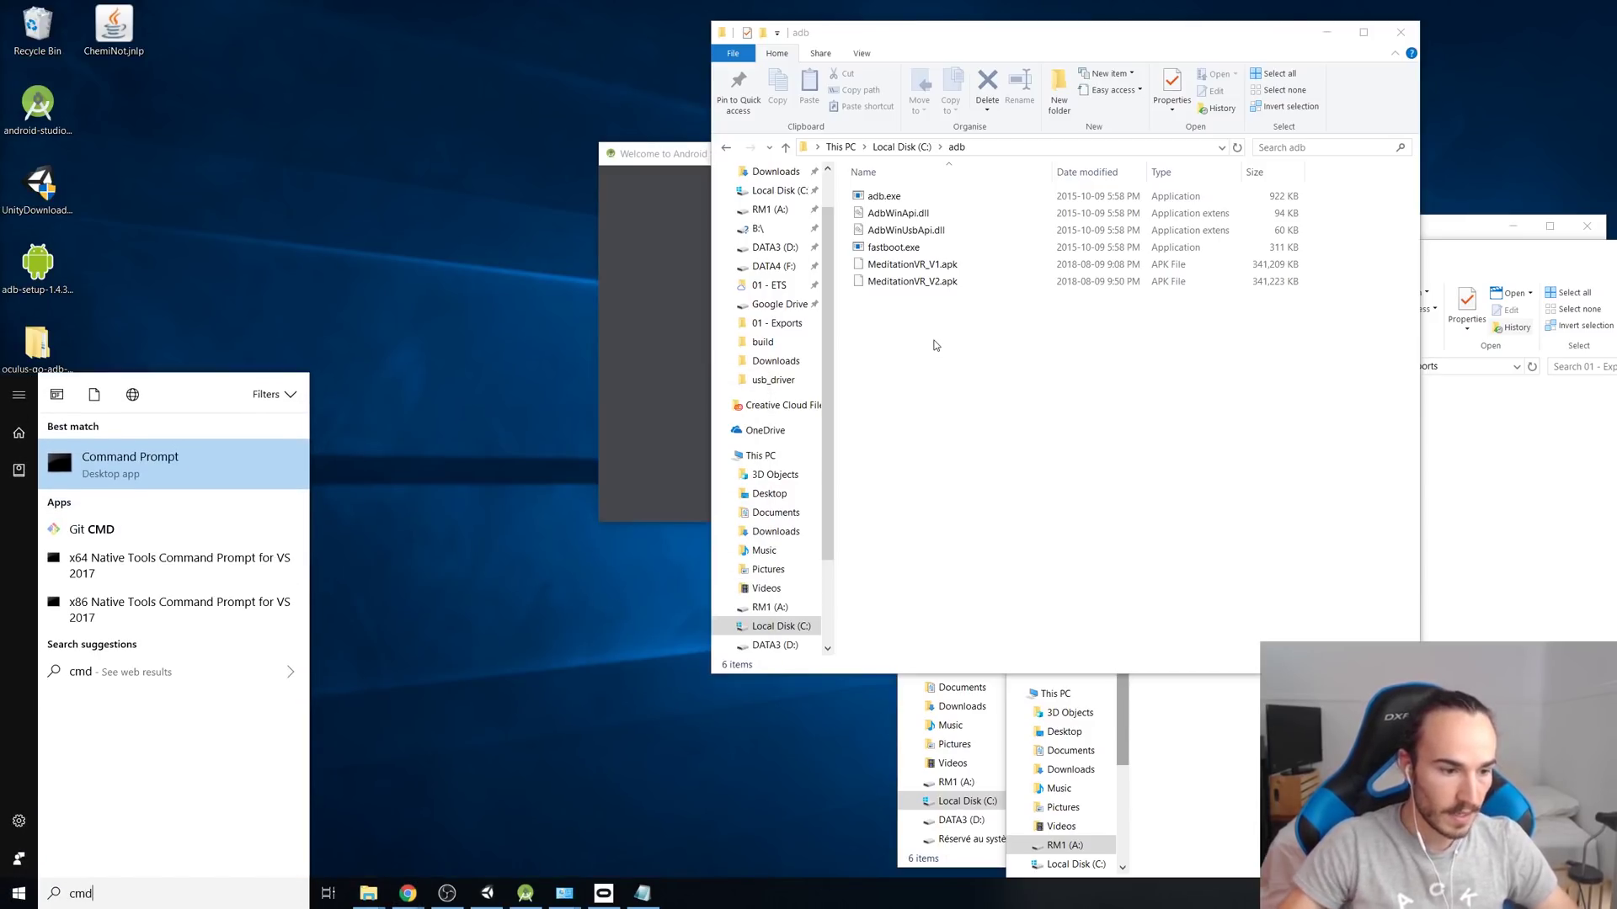
right_click(143, 459)
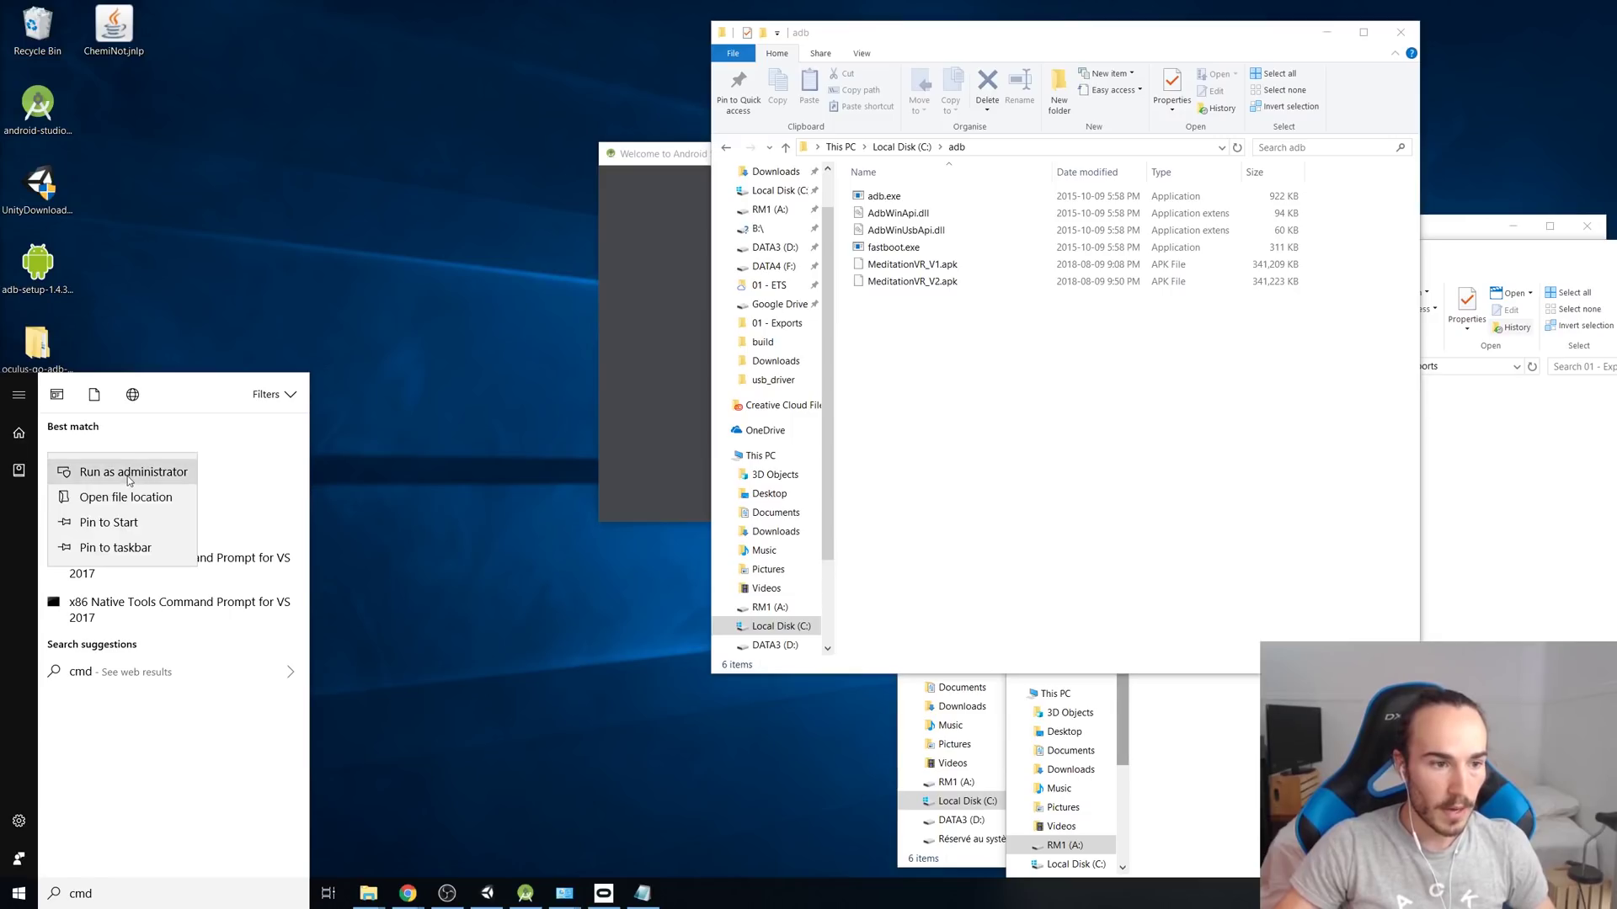
click(129, 472)
click(733, 543)
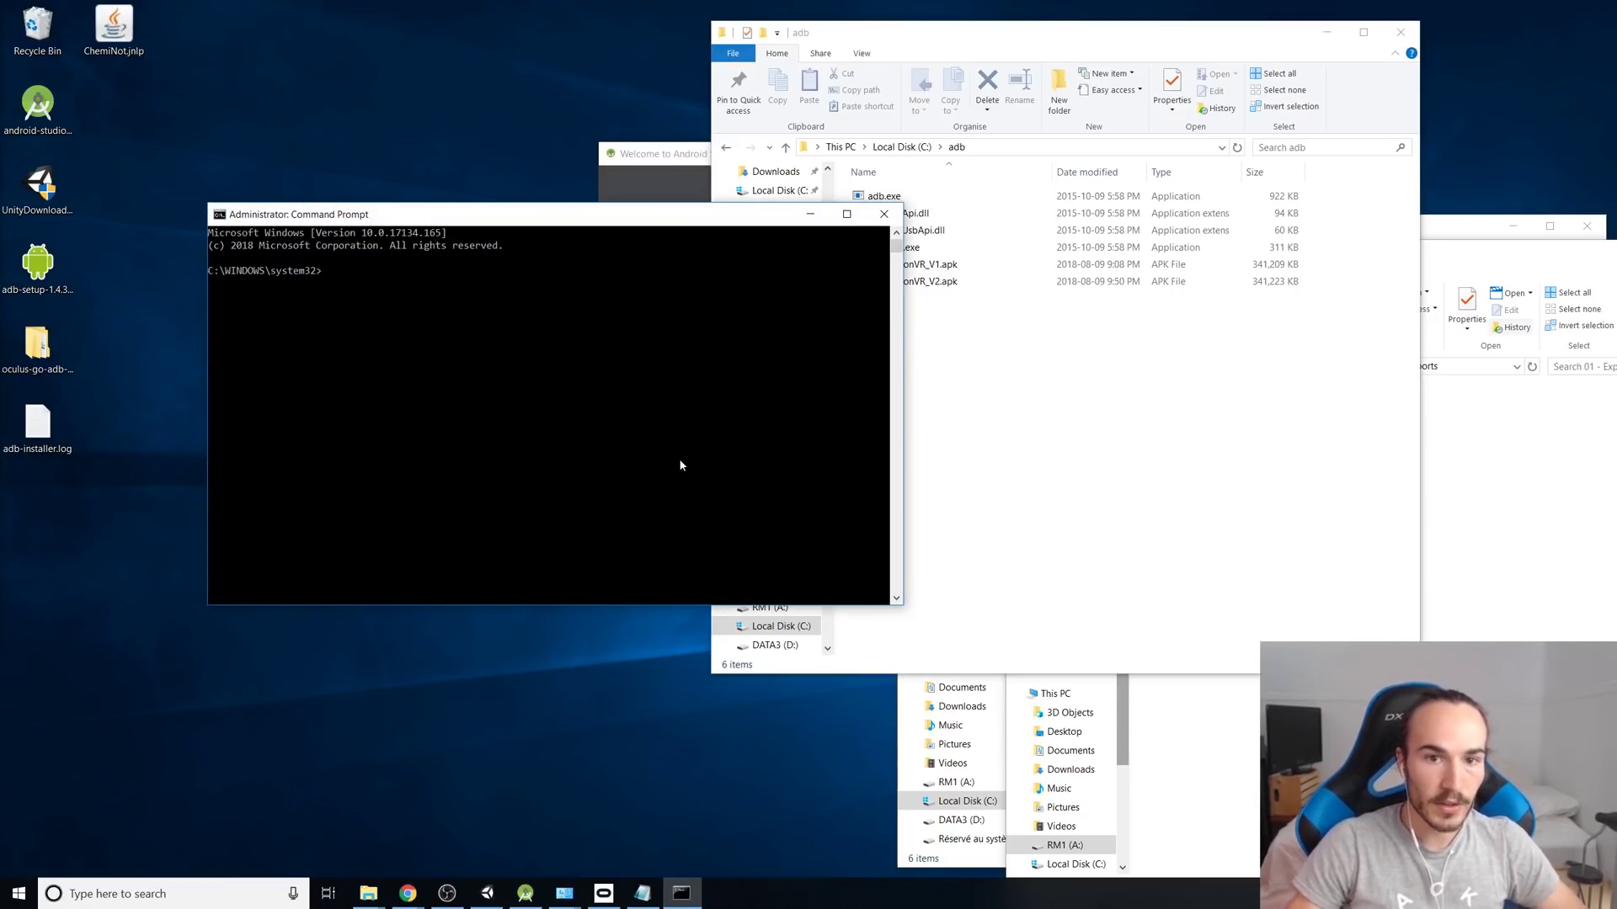
click(497, 360)
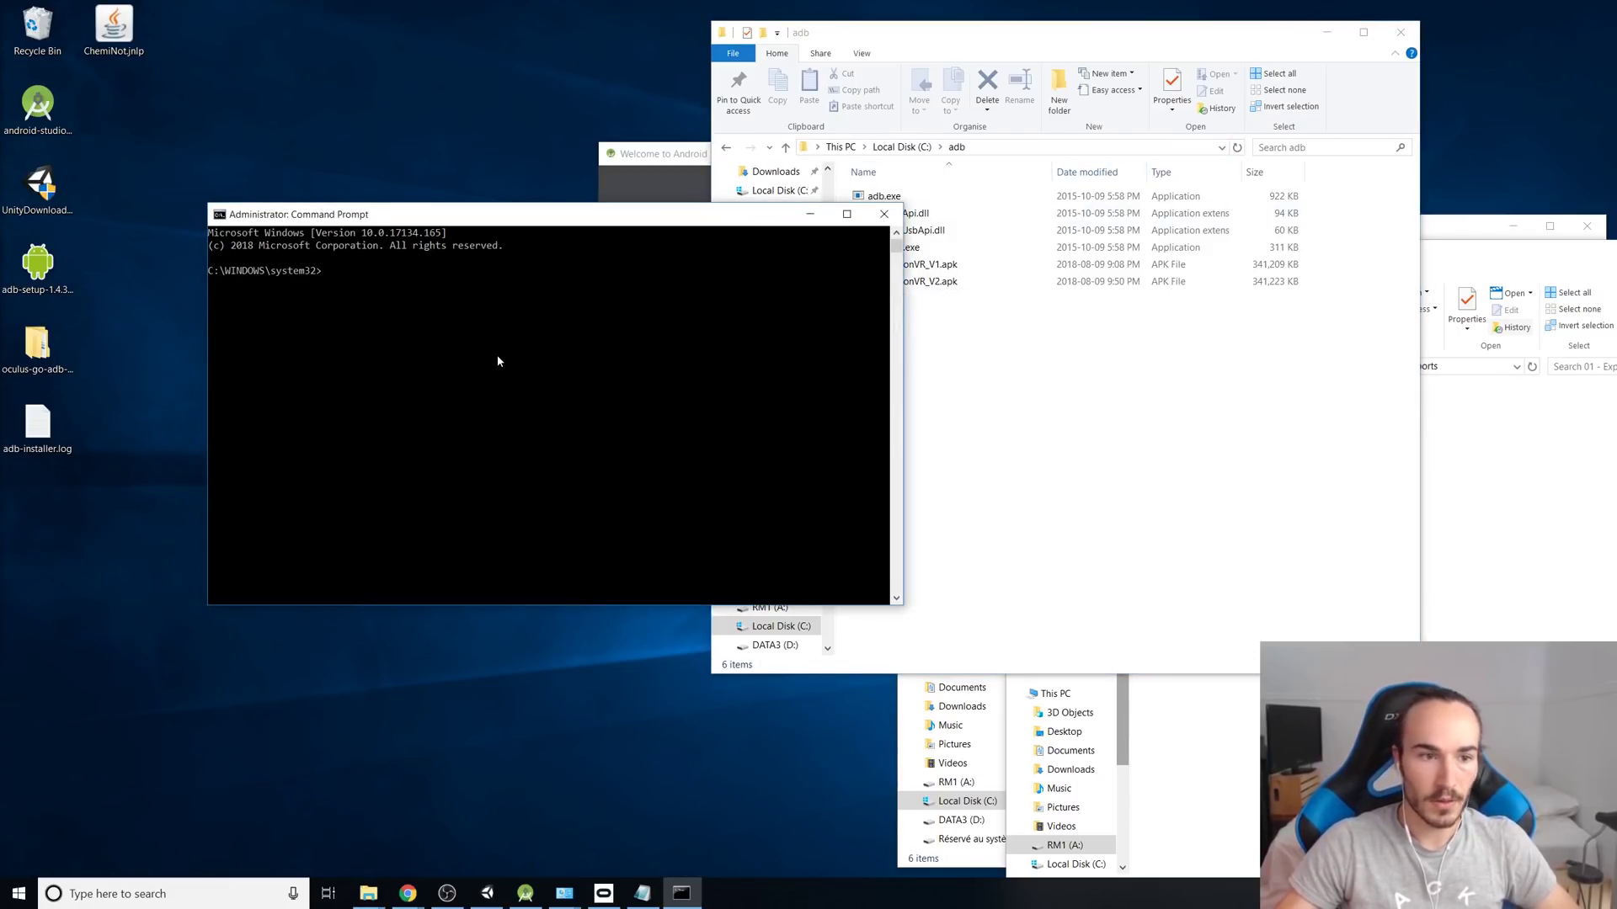
Go up to C:\, enter the adb folder, list its files, and run adb devices
text(cd..)
key(Return)
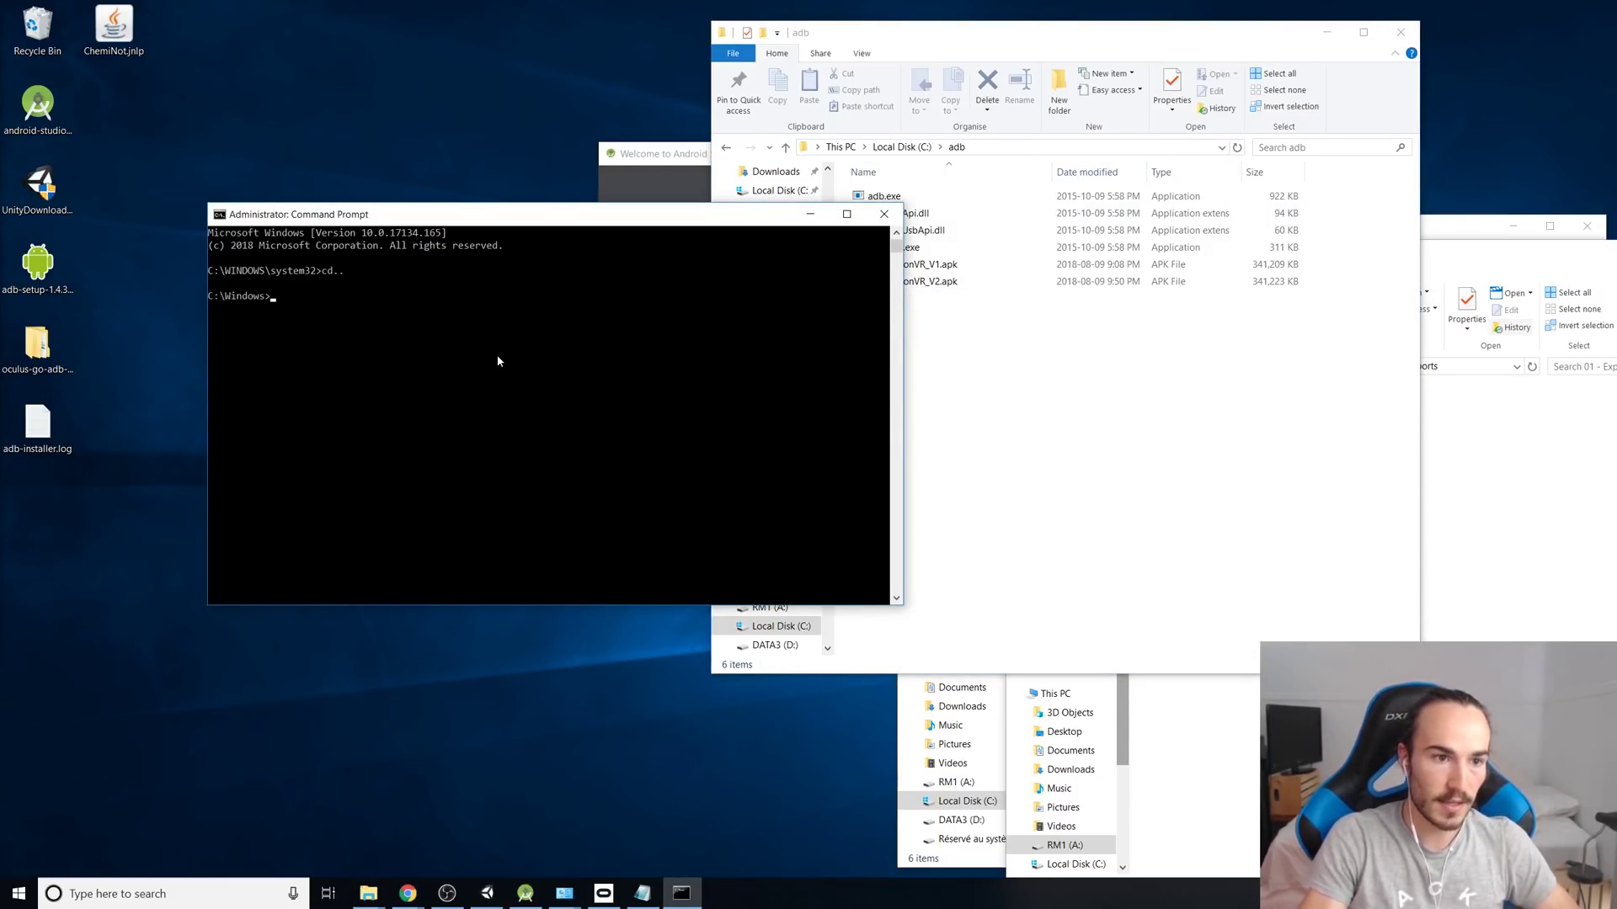
text(cd..)
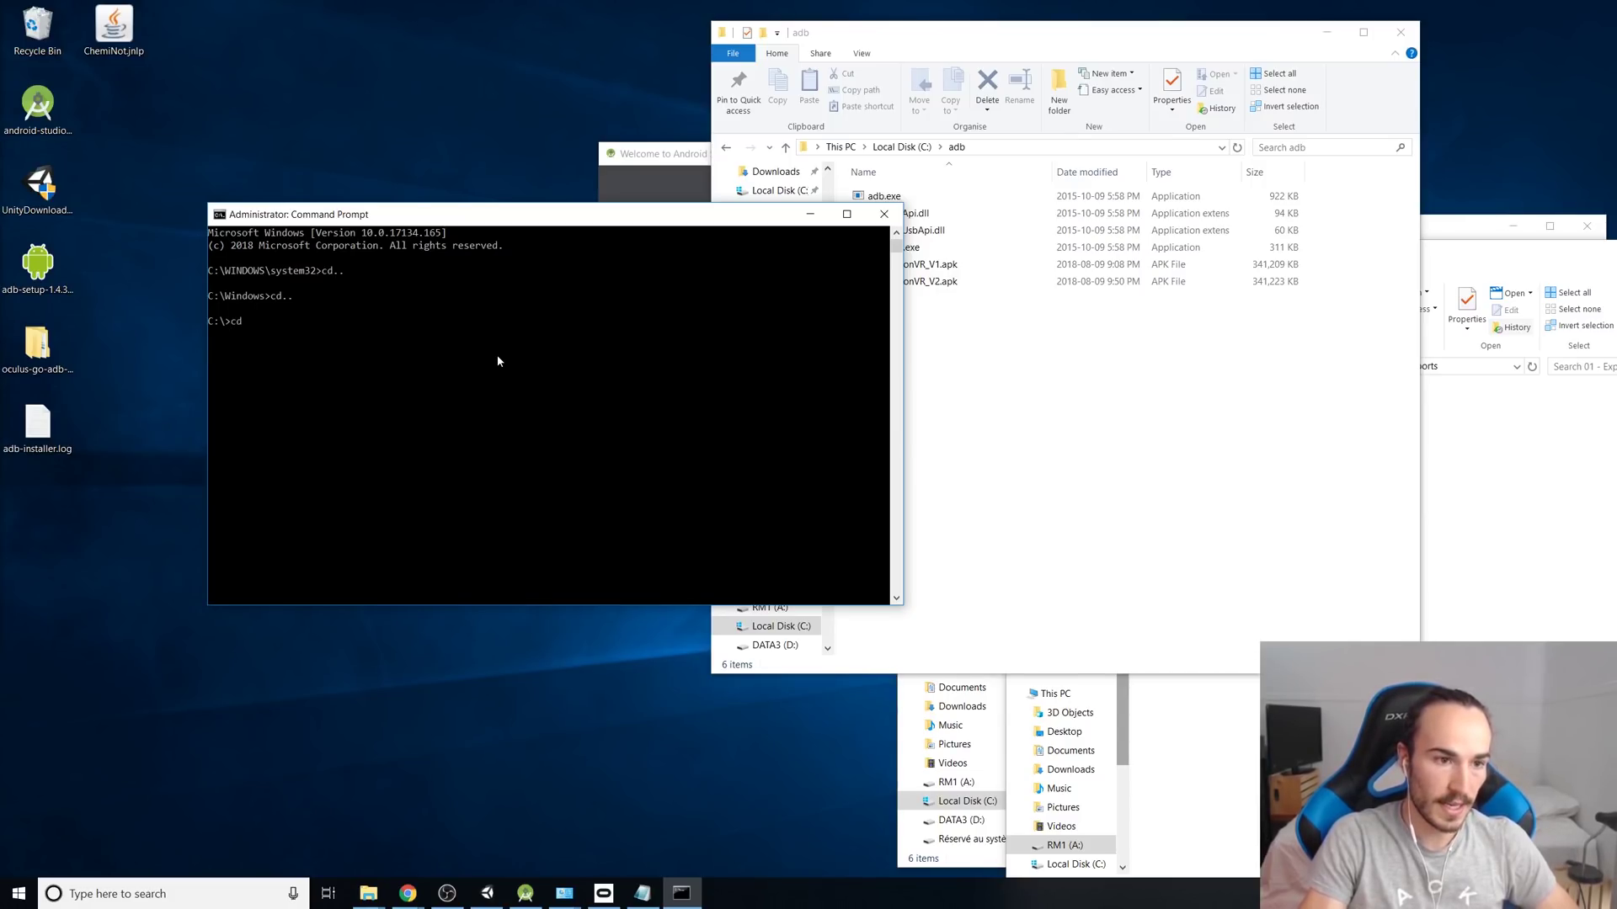
text(adb)
key(Return)
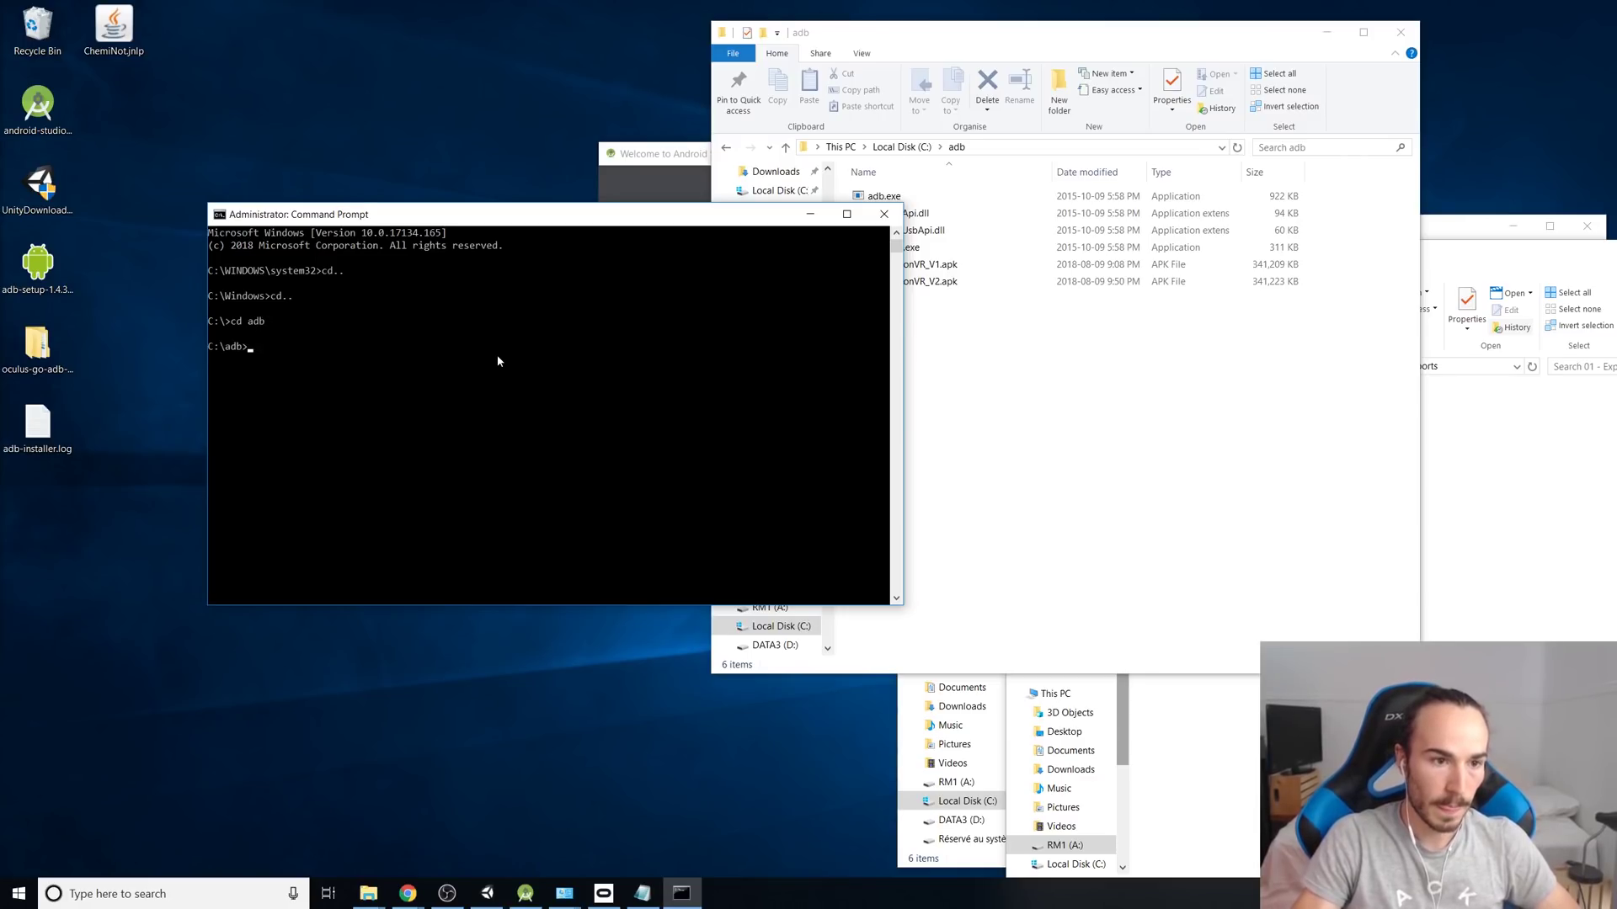
text(dir)
key(Return)
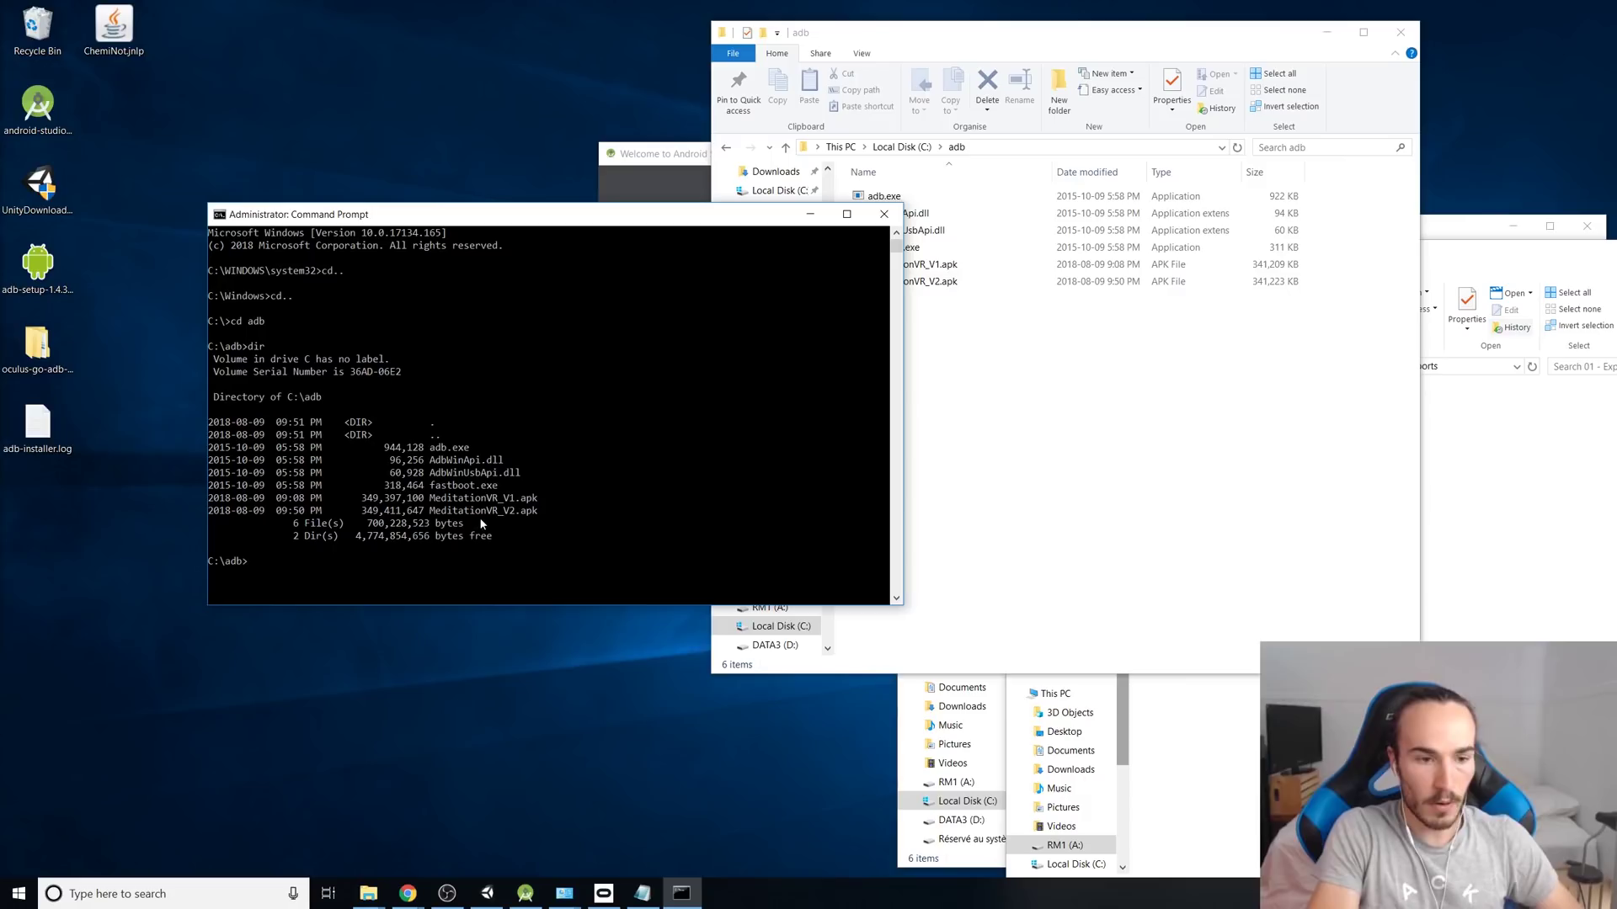
text(adb)
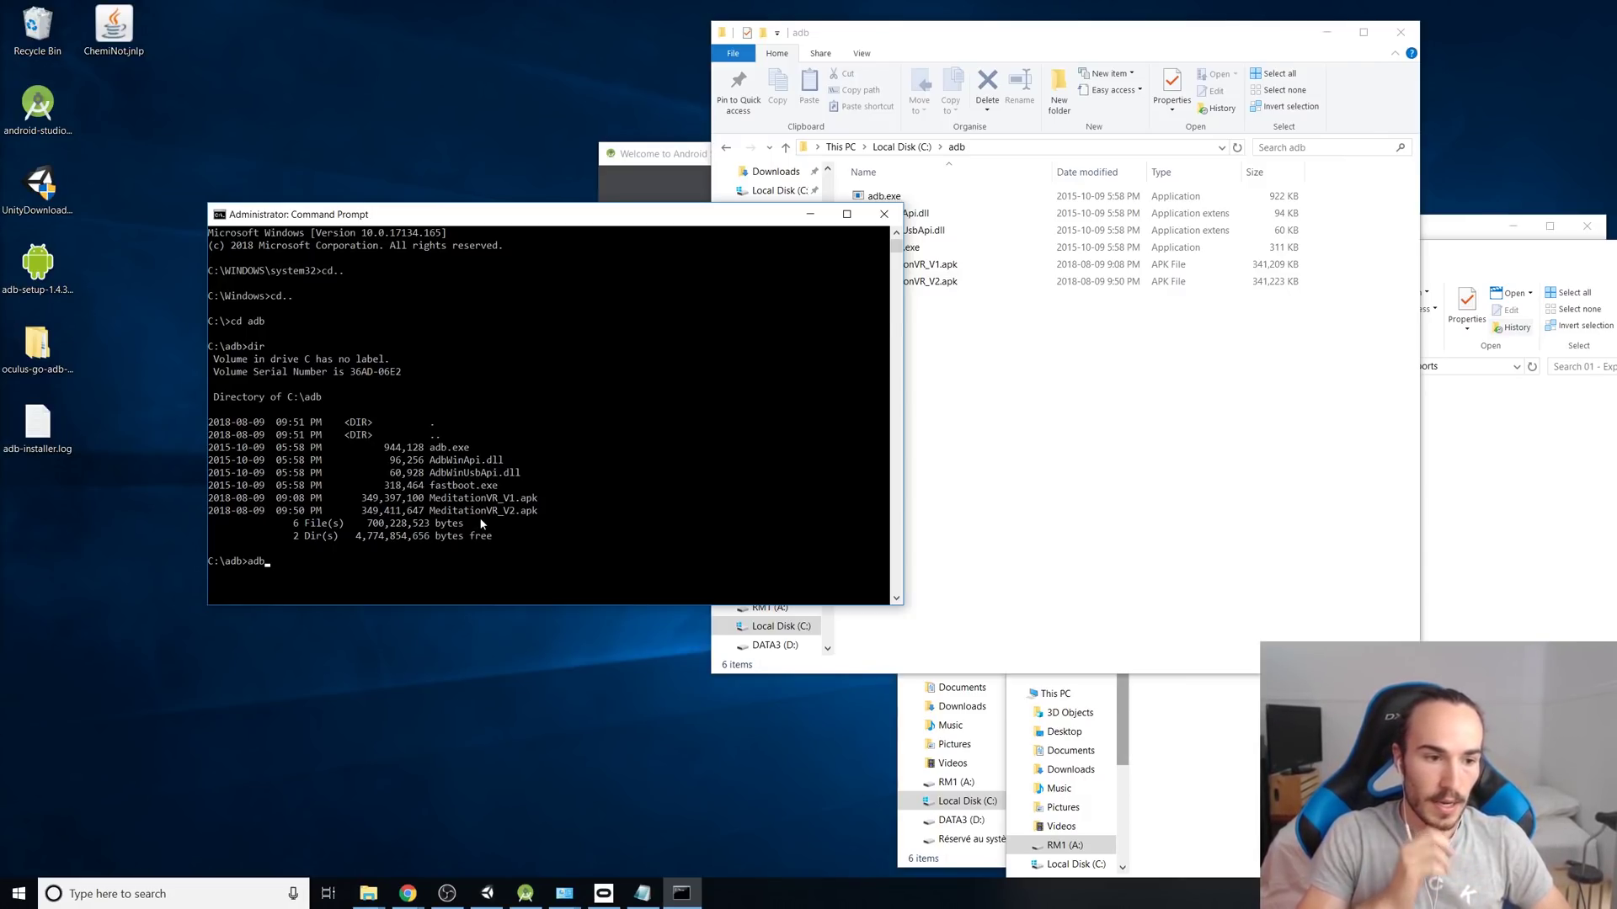
text( devices)
key(Return)
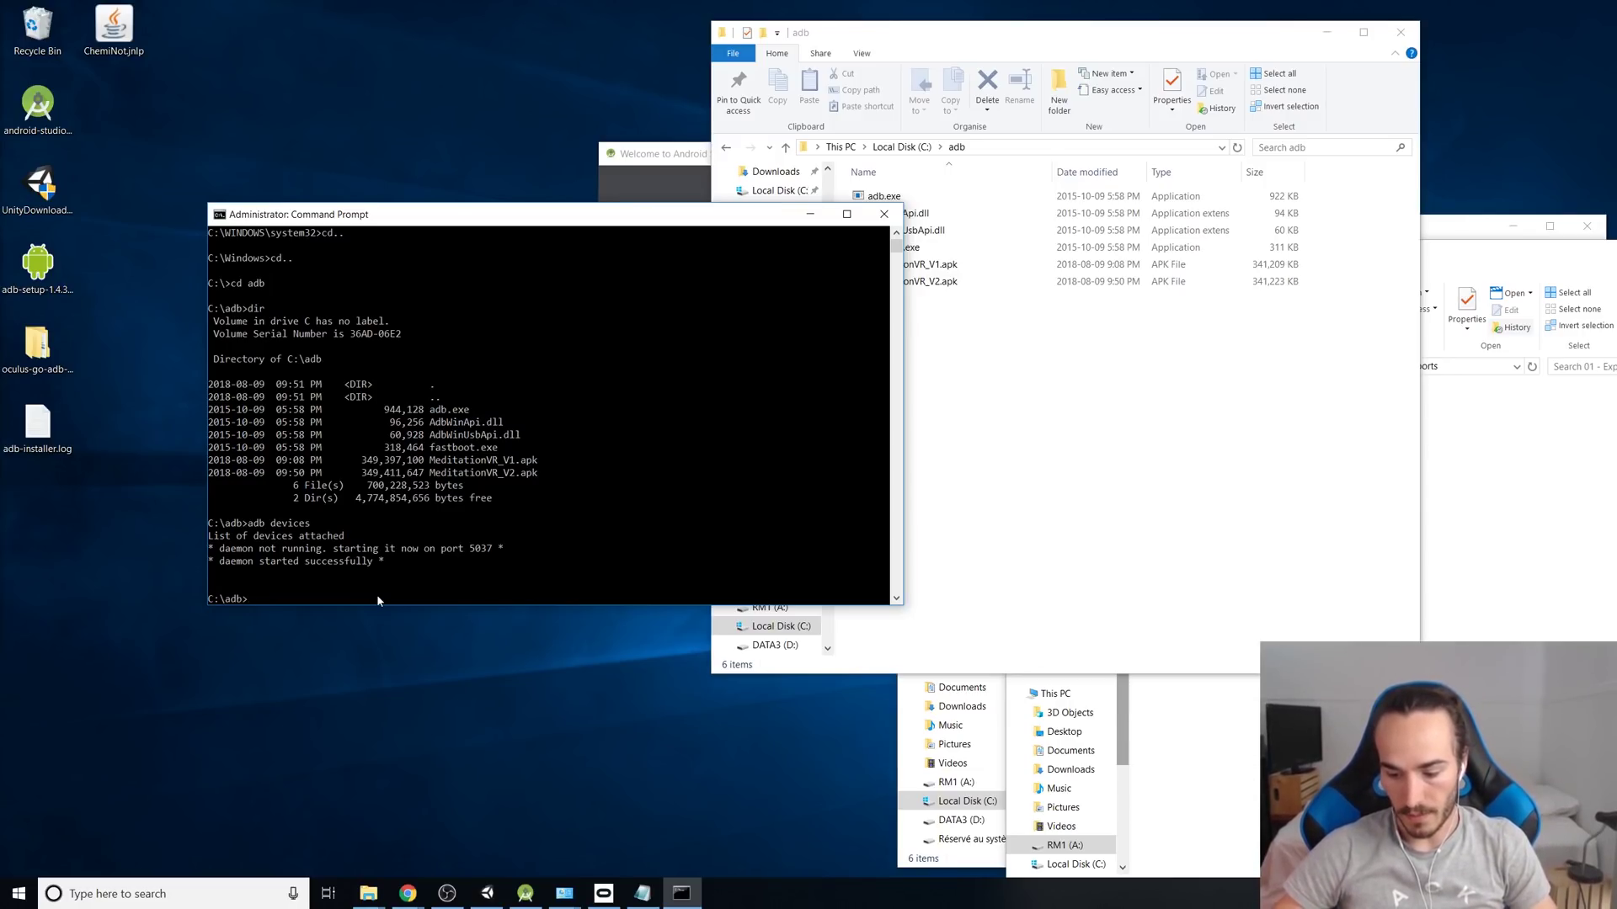
Rerun adb devices repeatedly until the headset shows as an authorized device
key(Up)
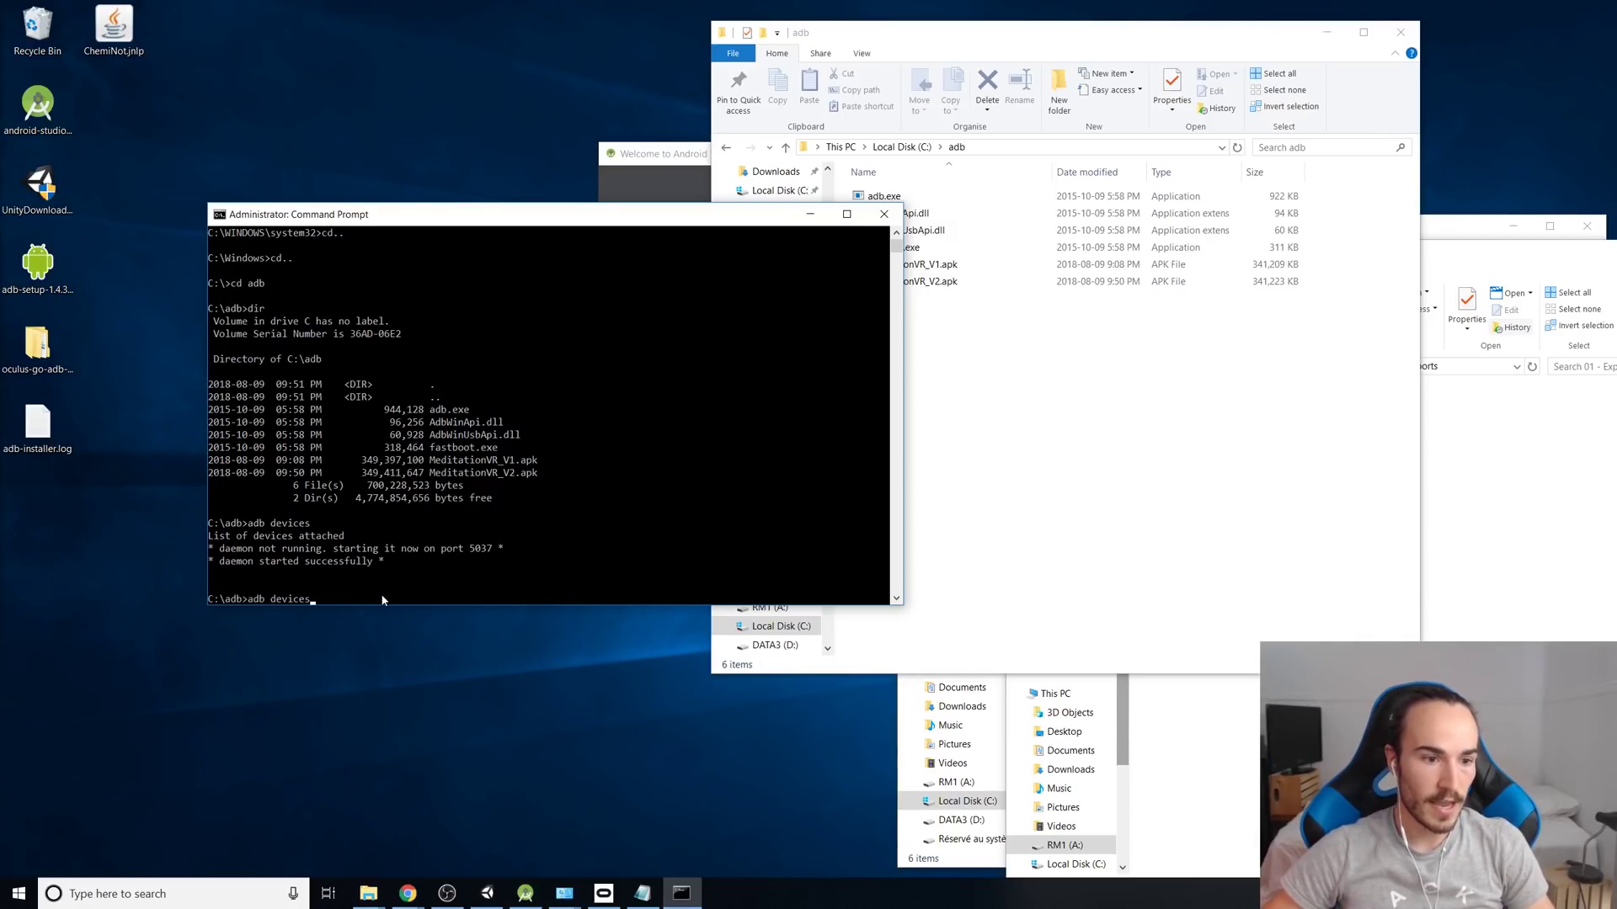
key(Return)
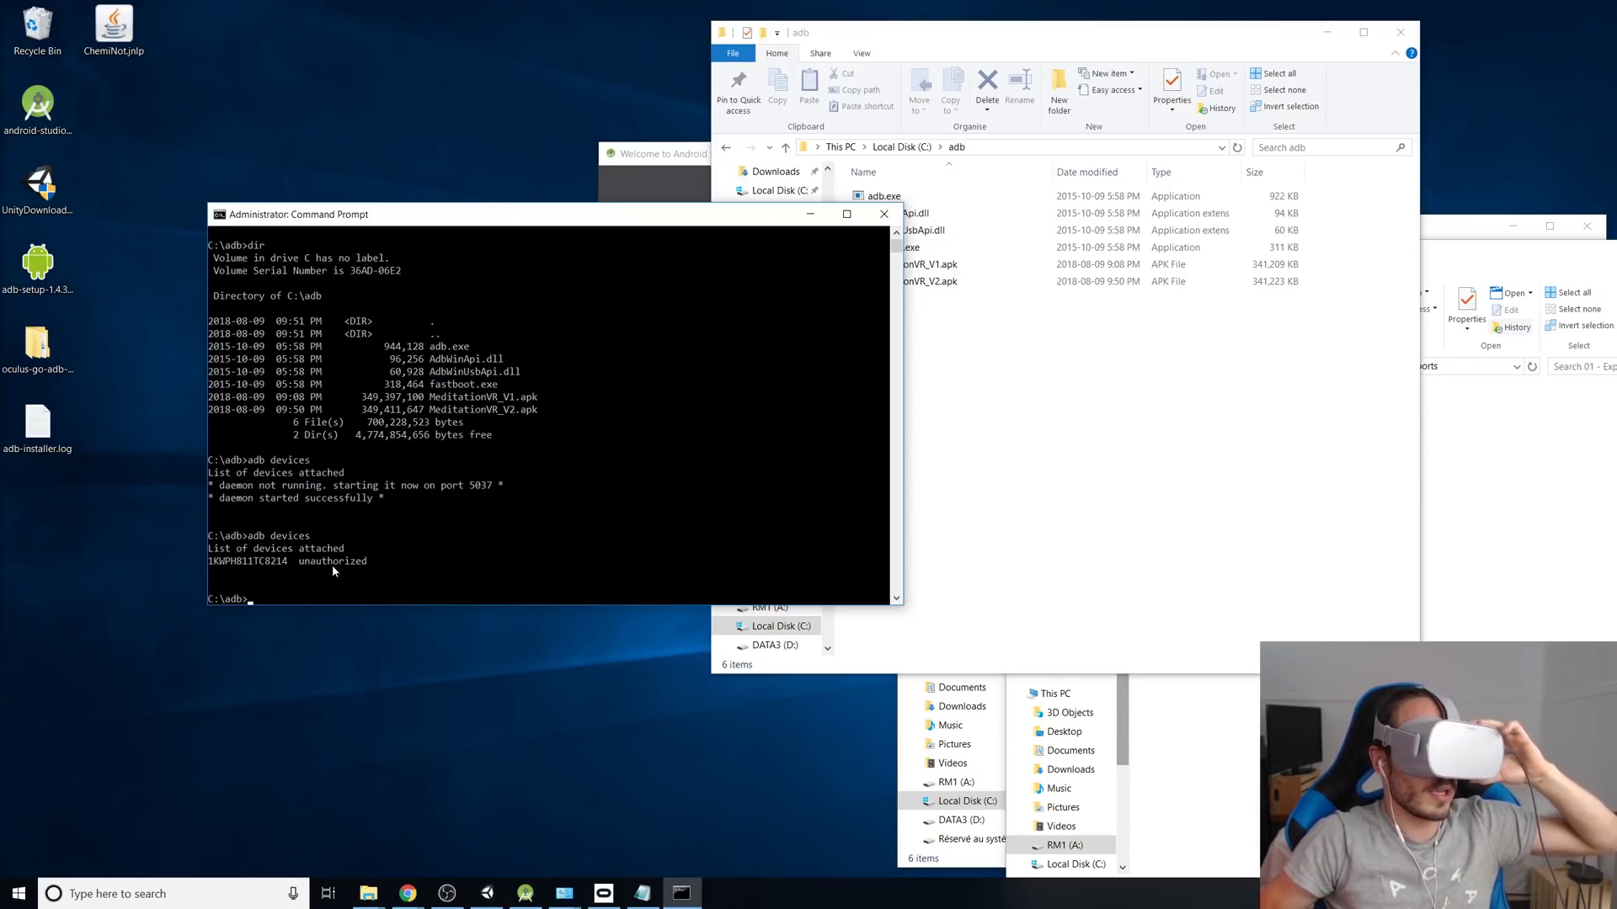
key(Up)
key(Return)
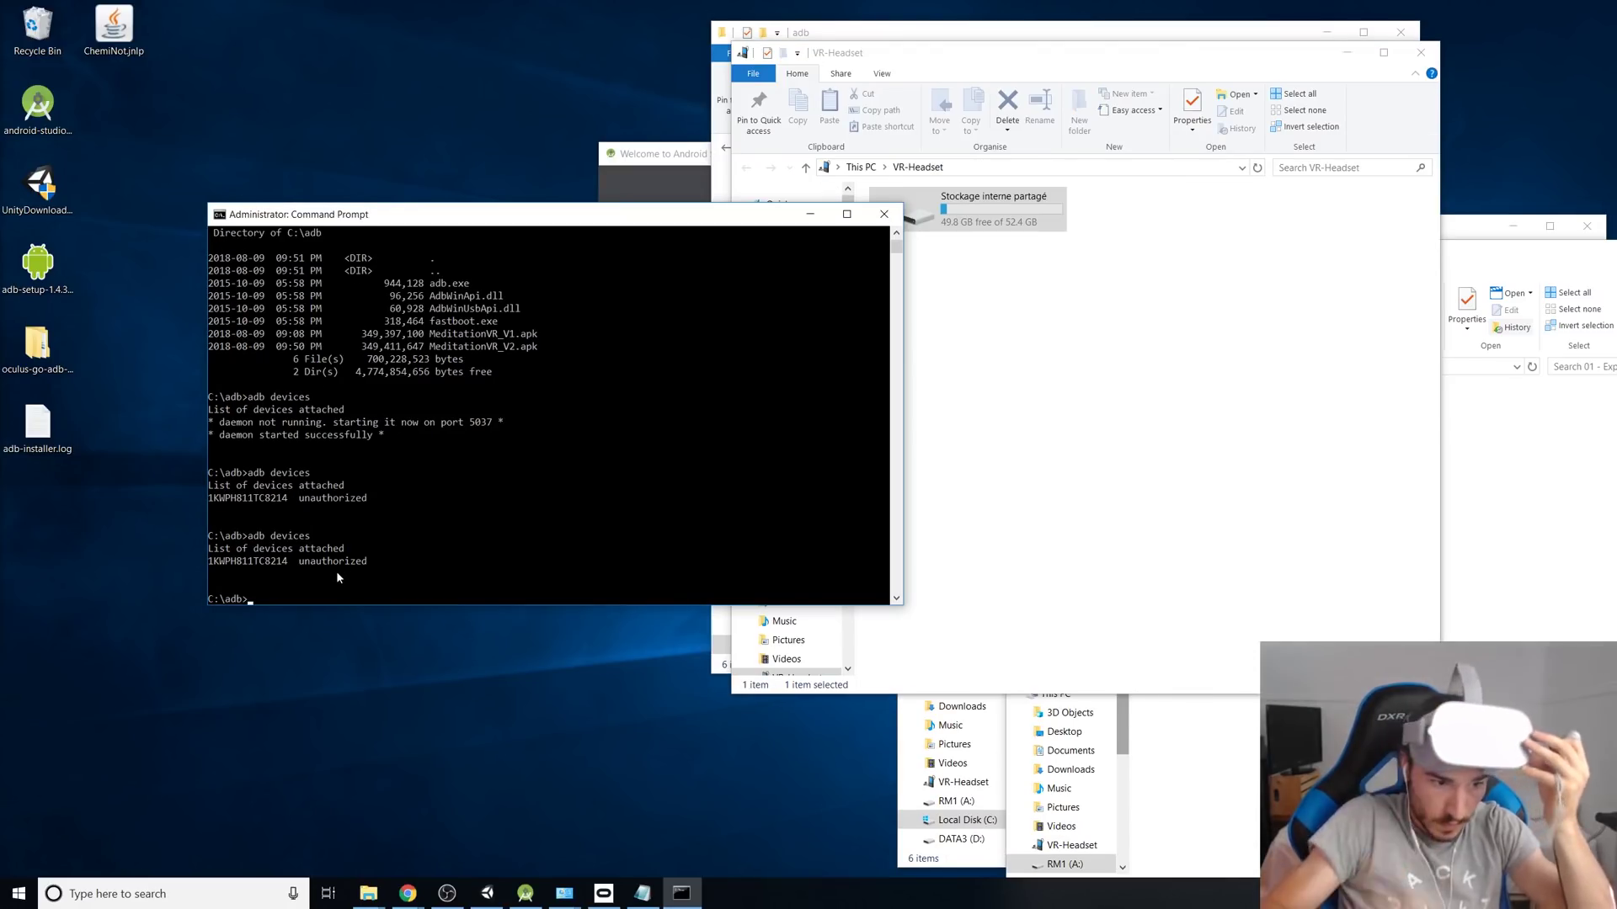
key(Up)
key(Return)
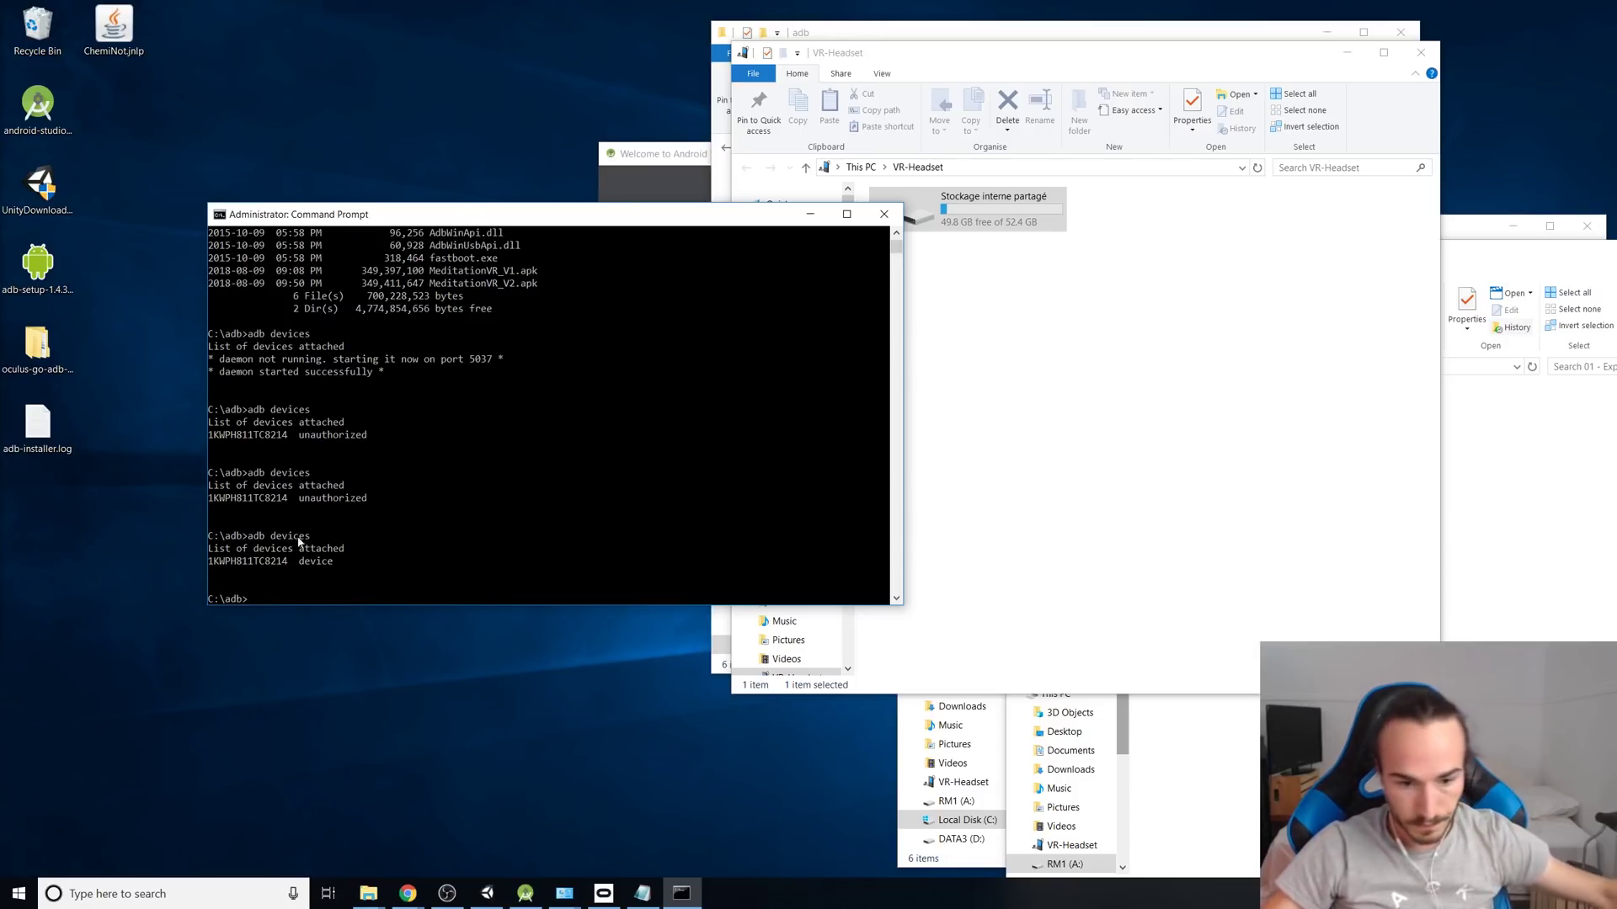
Open Unity's File > Build Settings and start the Android build, bringing up the save dialog
mouse_move(488, 899)
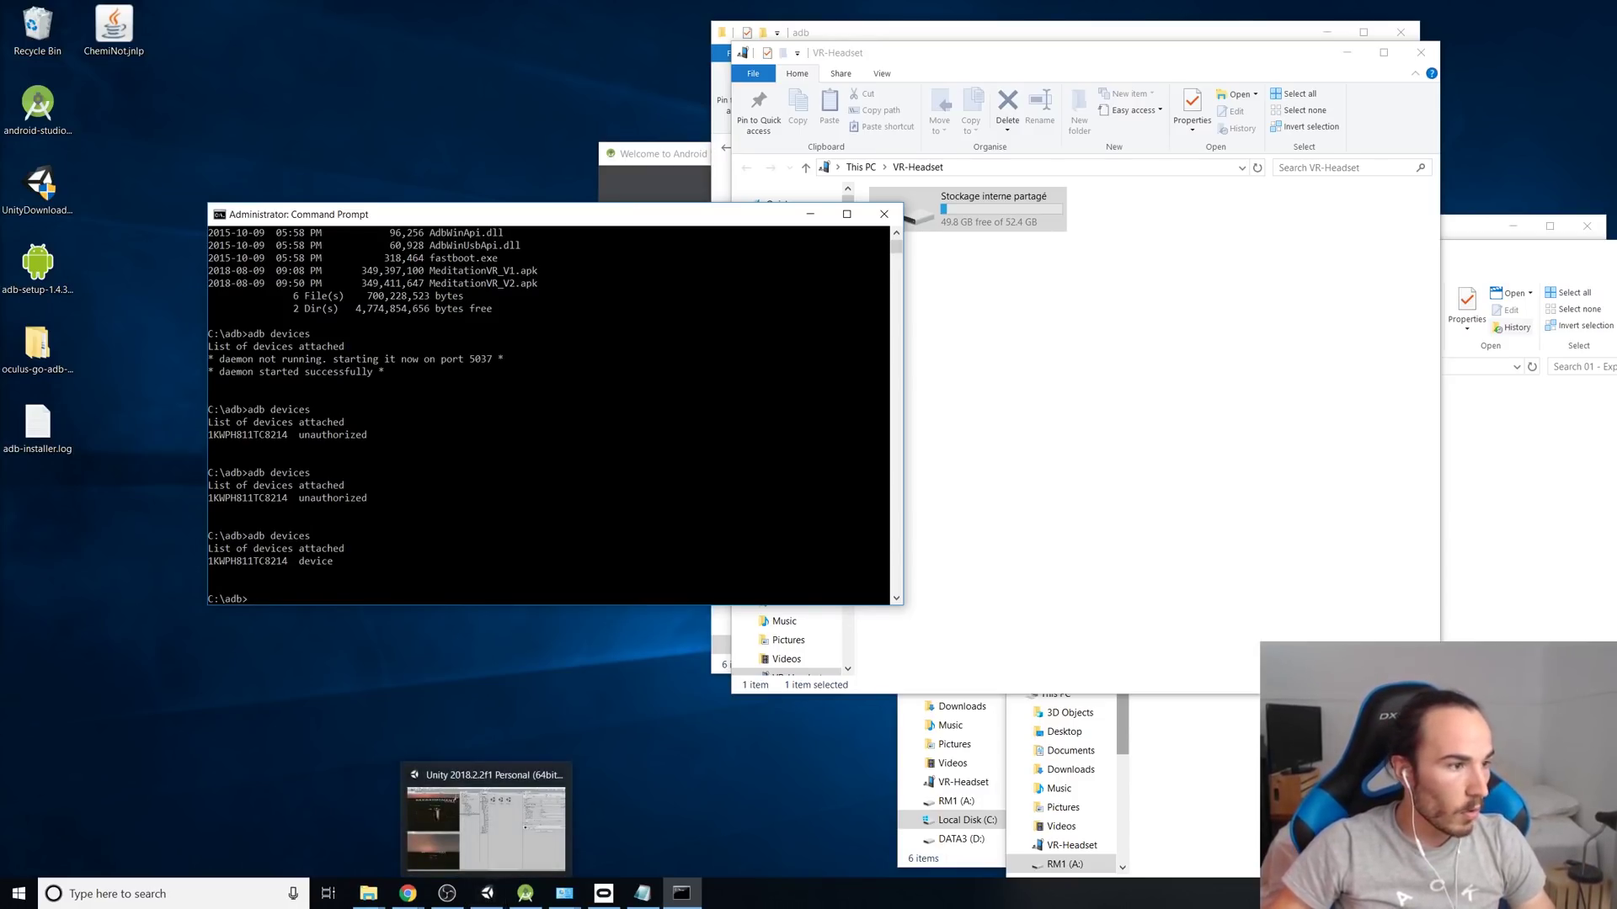
click(486, 894)
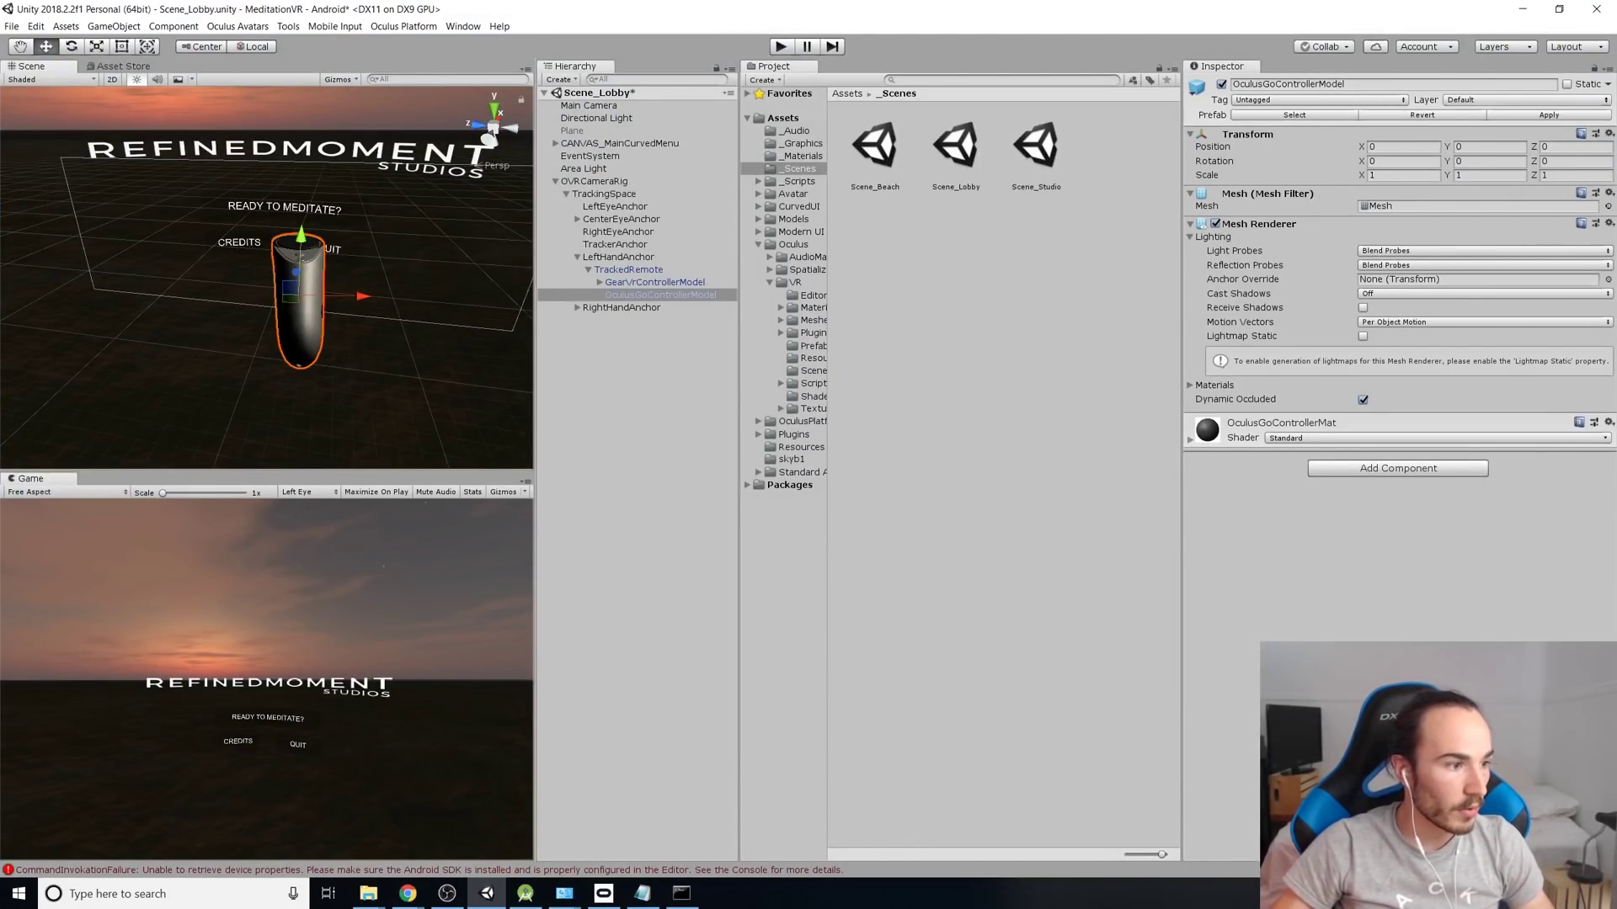
click(12, 26)
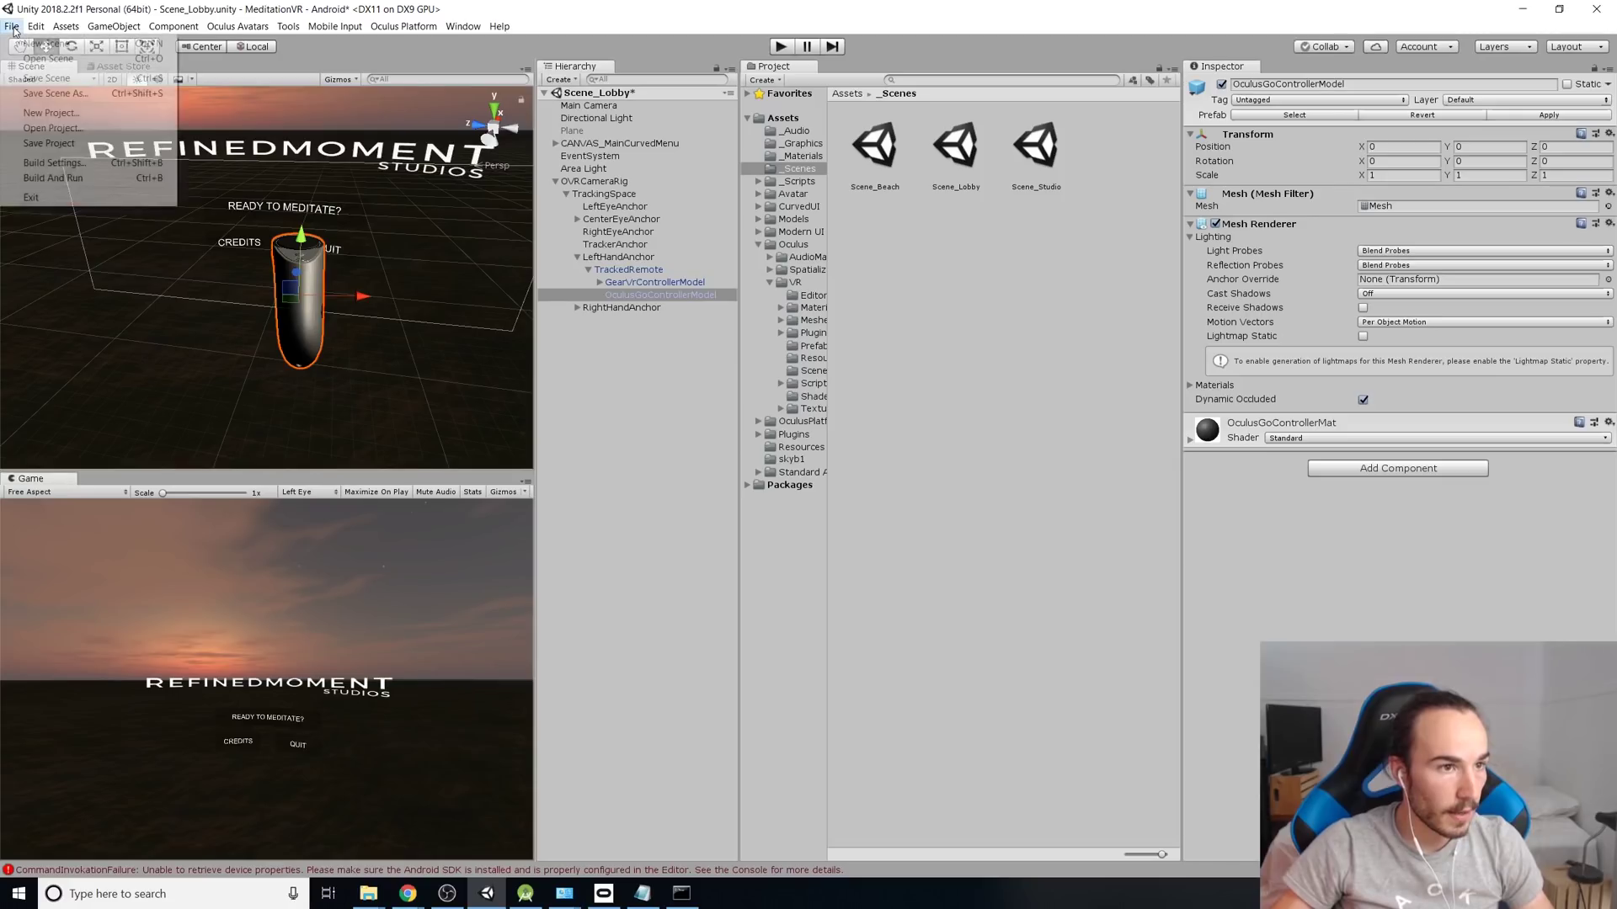
click(55, 163)
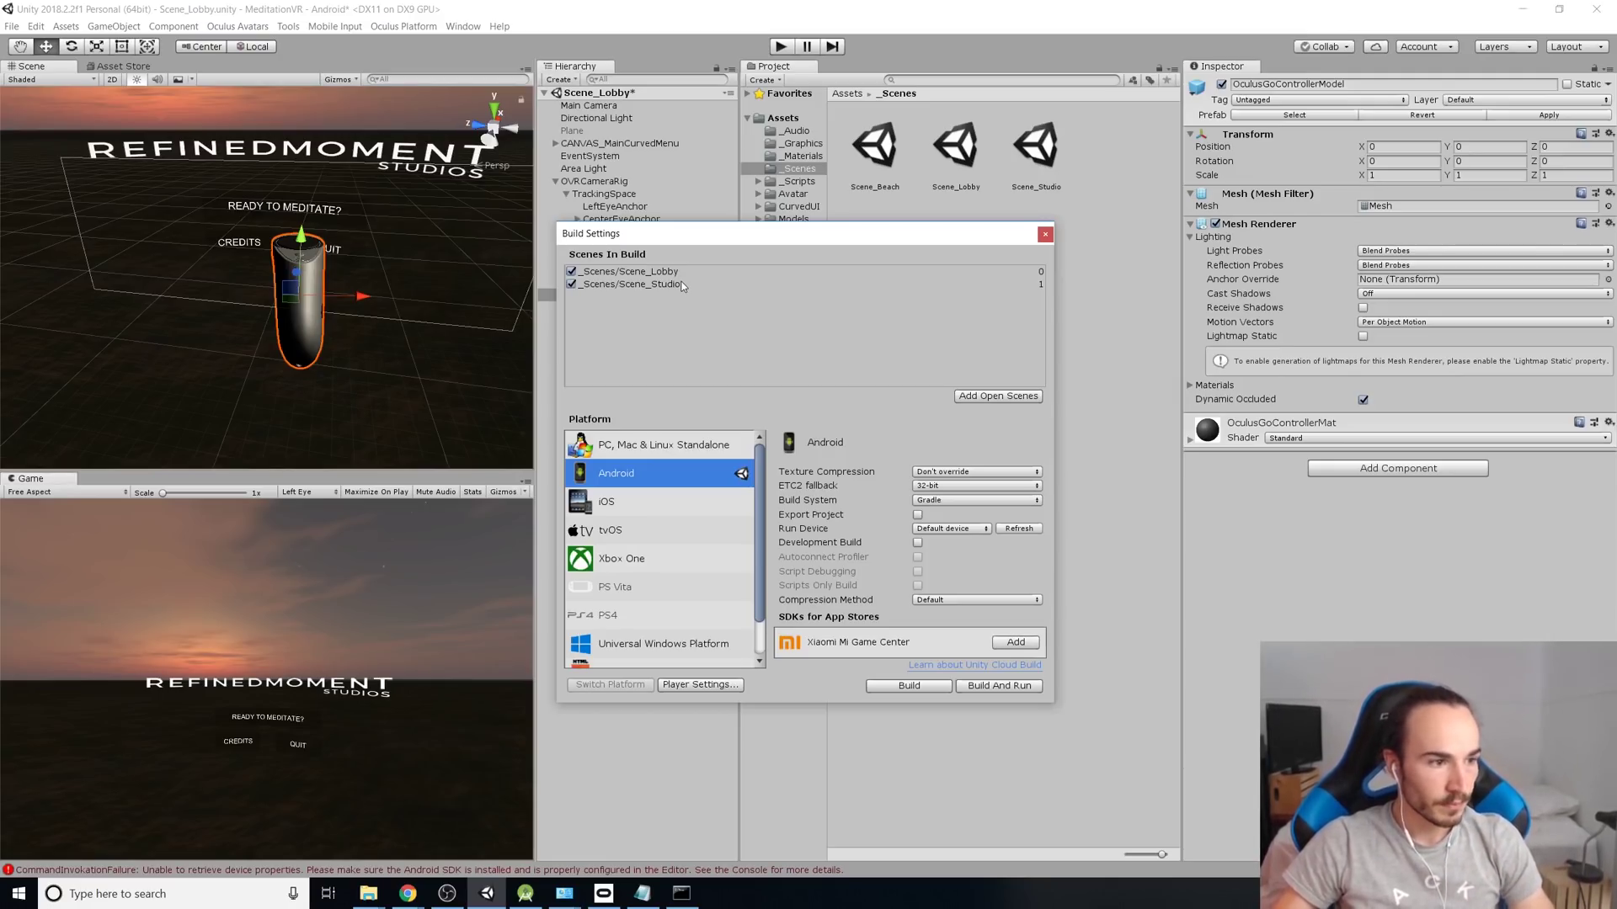
click(926, 690)
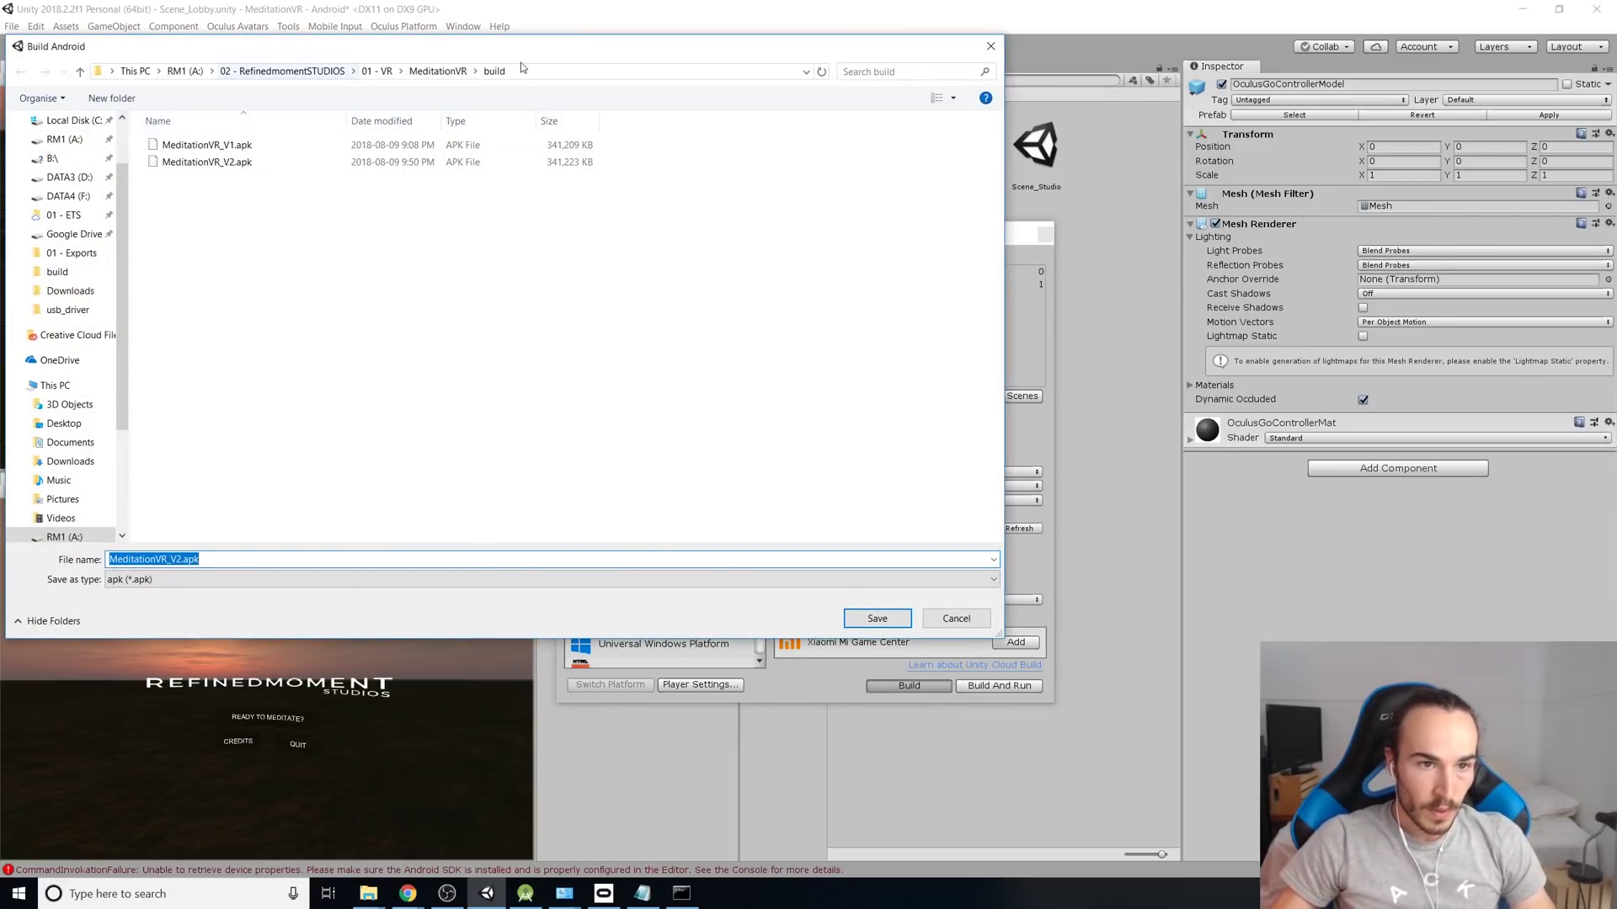
Name the build MeditationVR_V3.apk and save it into the MeditationVR build folder
click(173, 560)
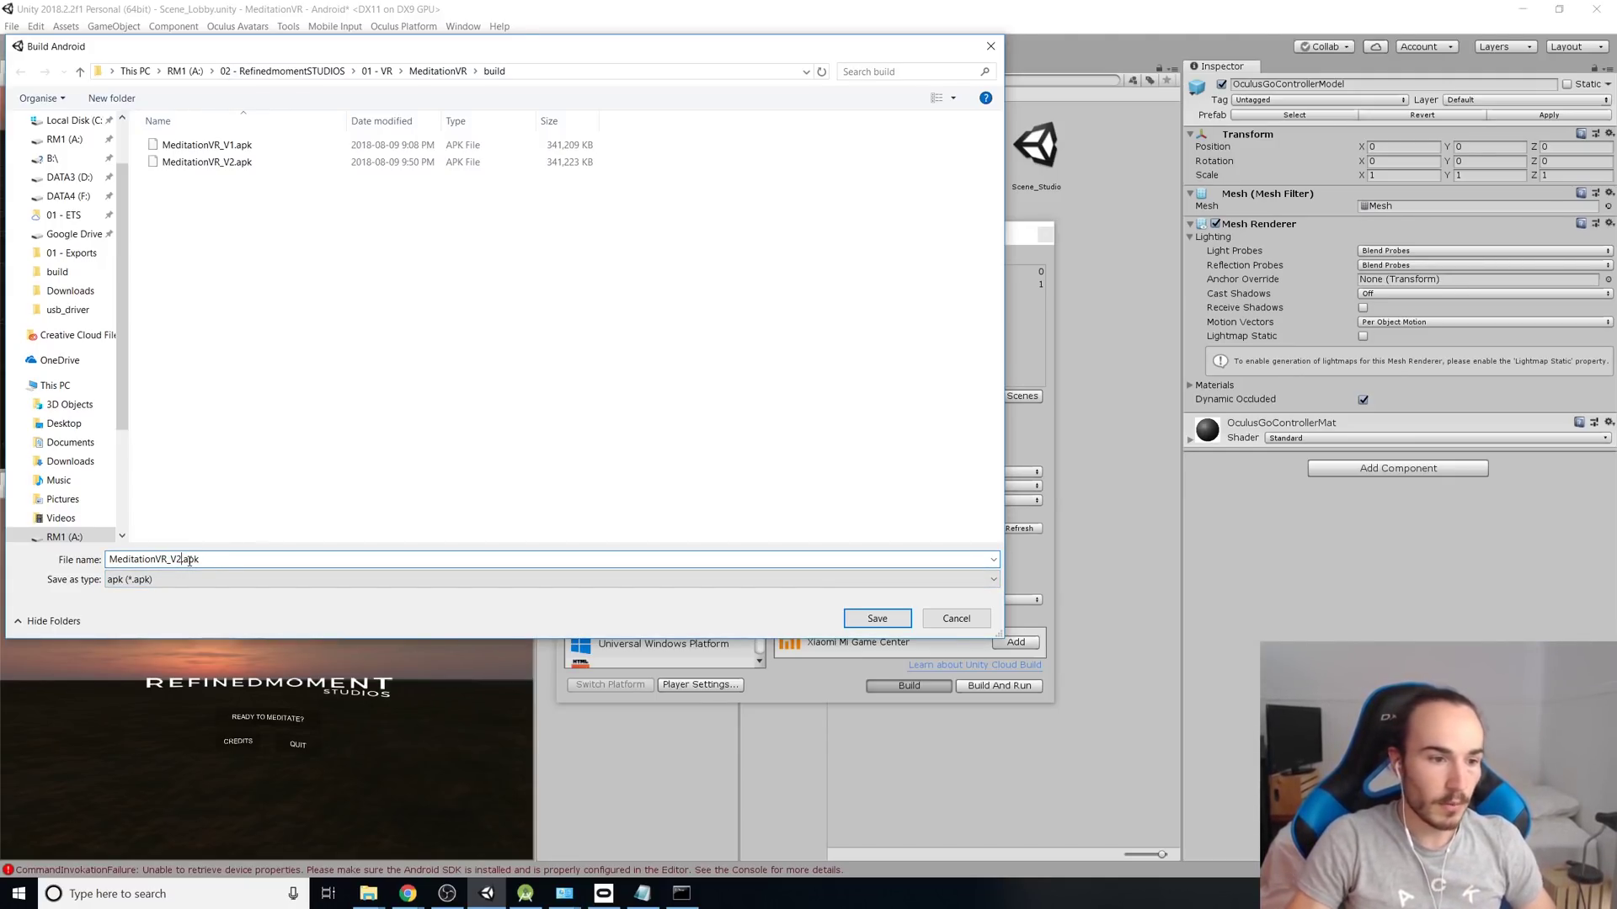
key(Delete)
text(3)
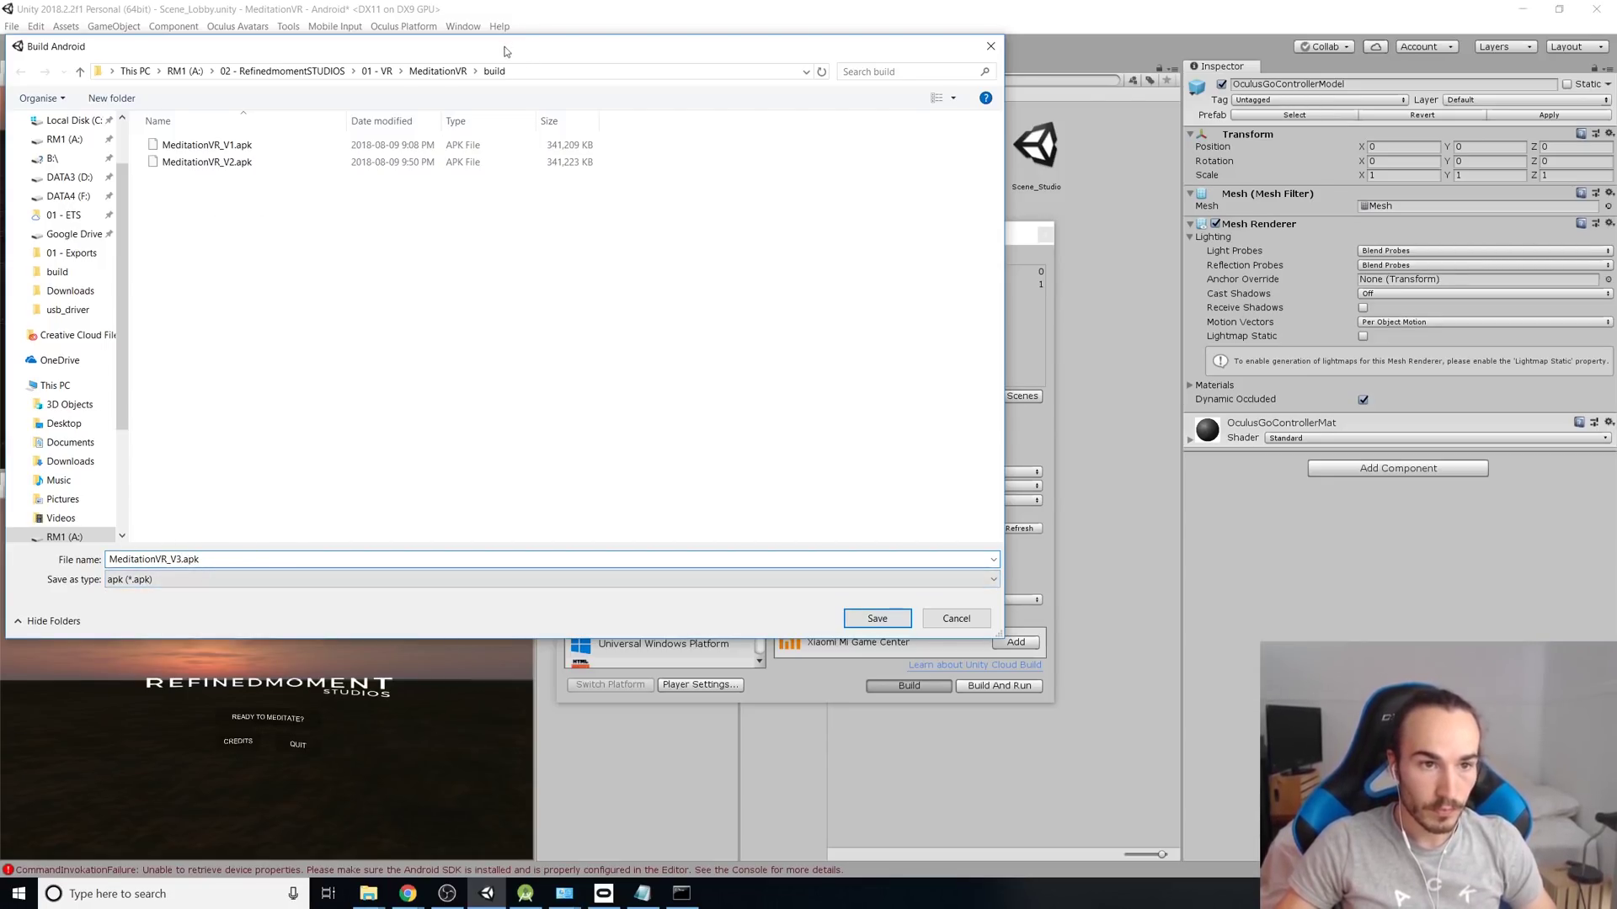
click(440, 71)
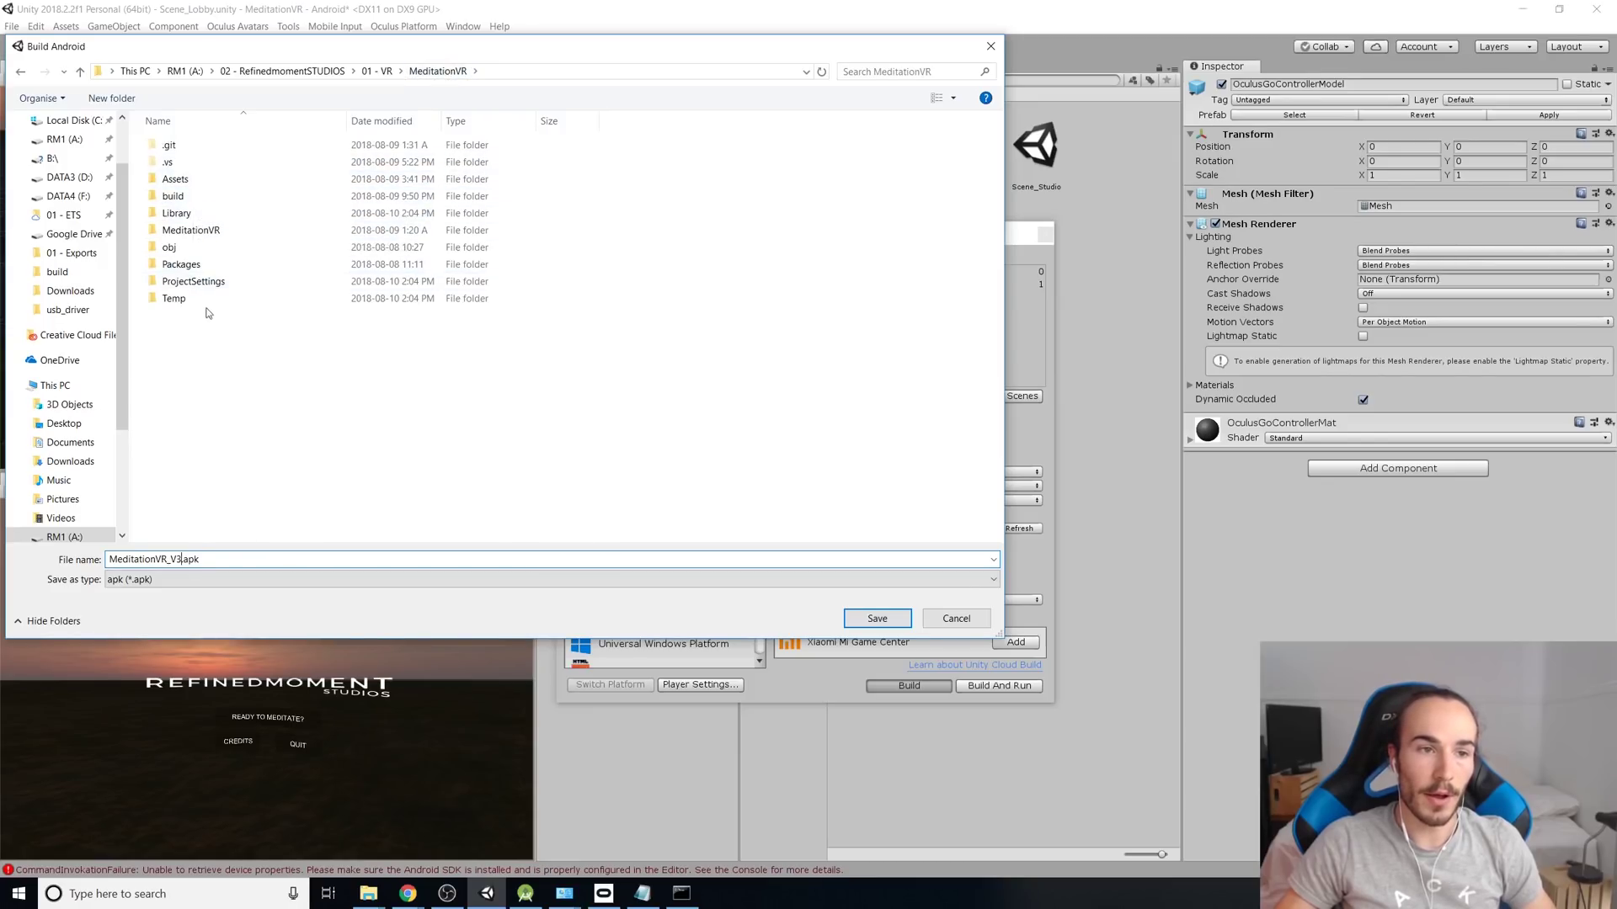
double_click(206, 203)
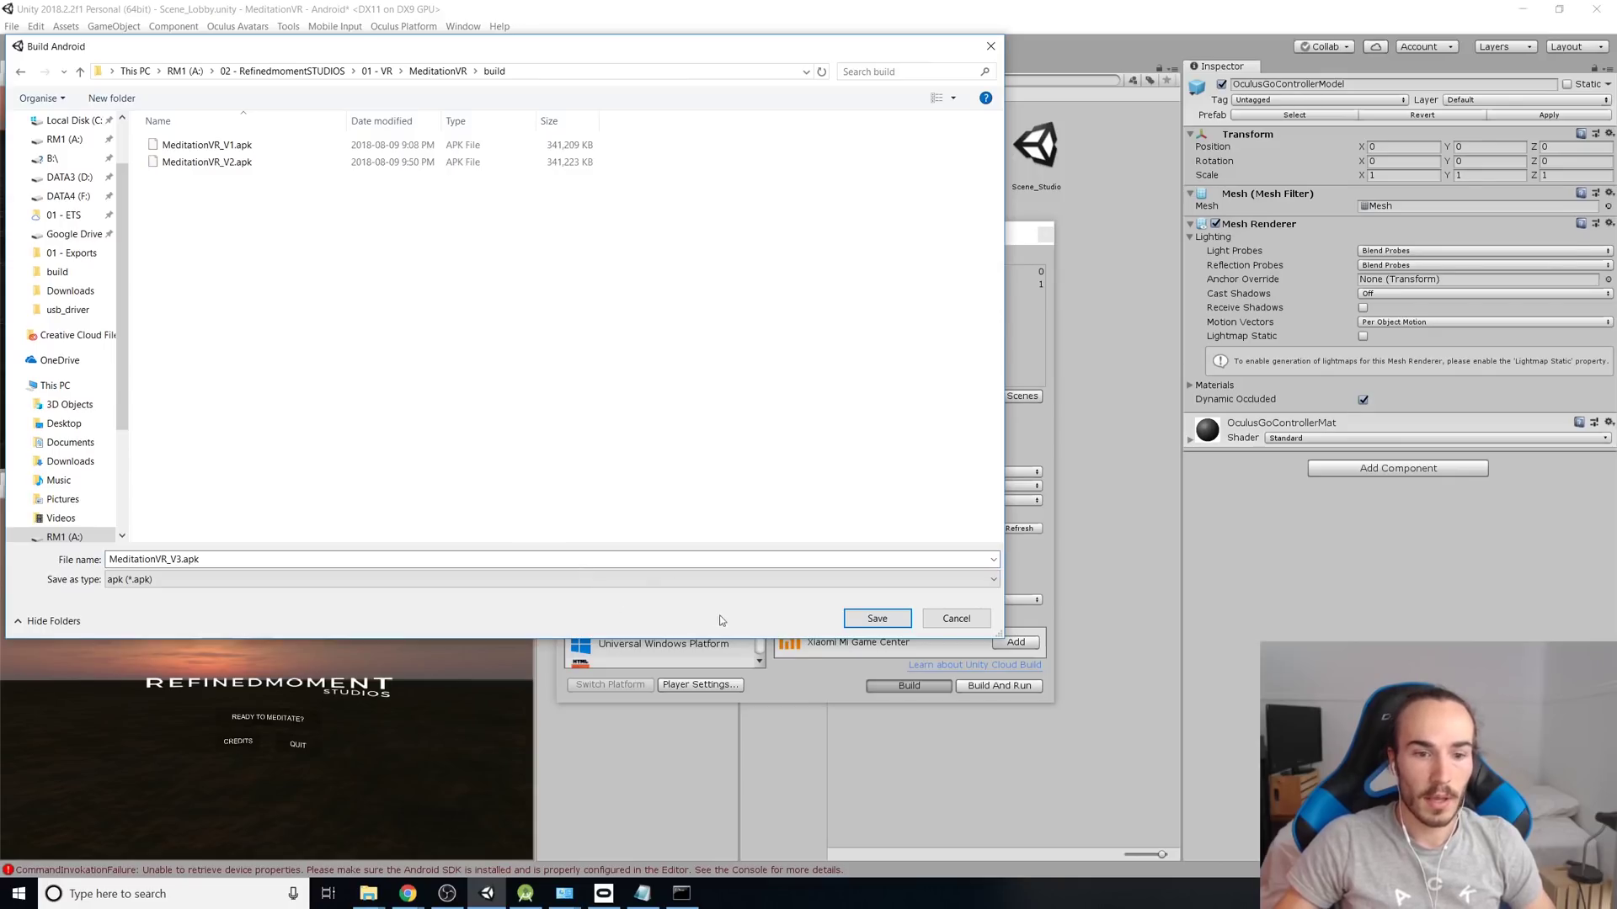
click(876, 619)
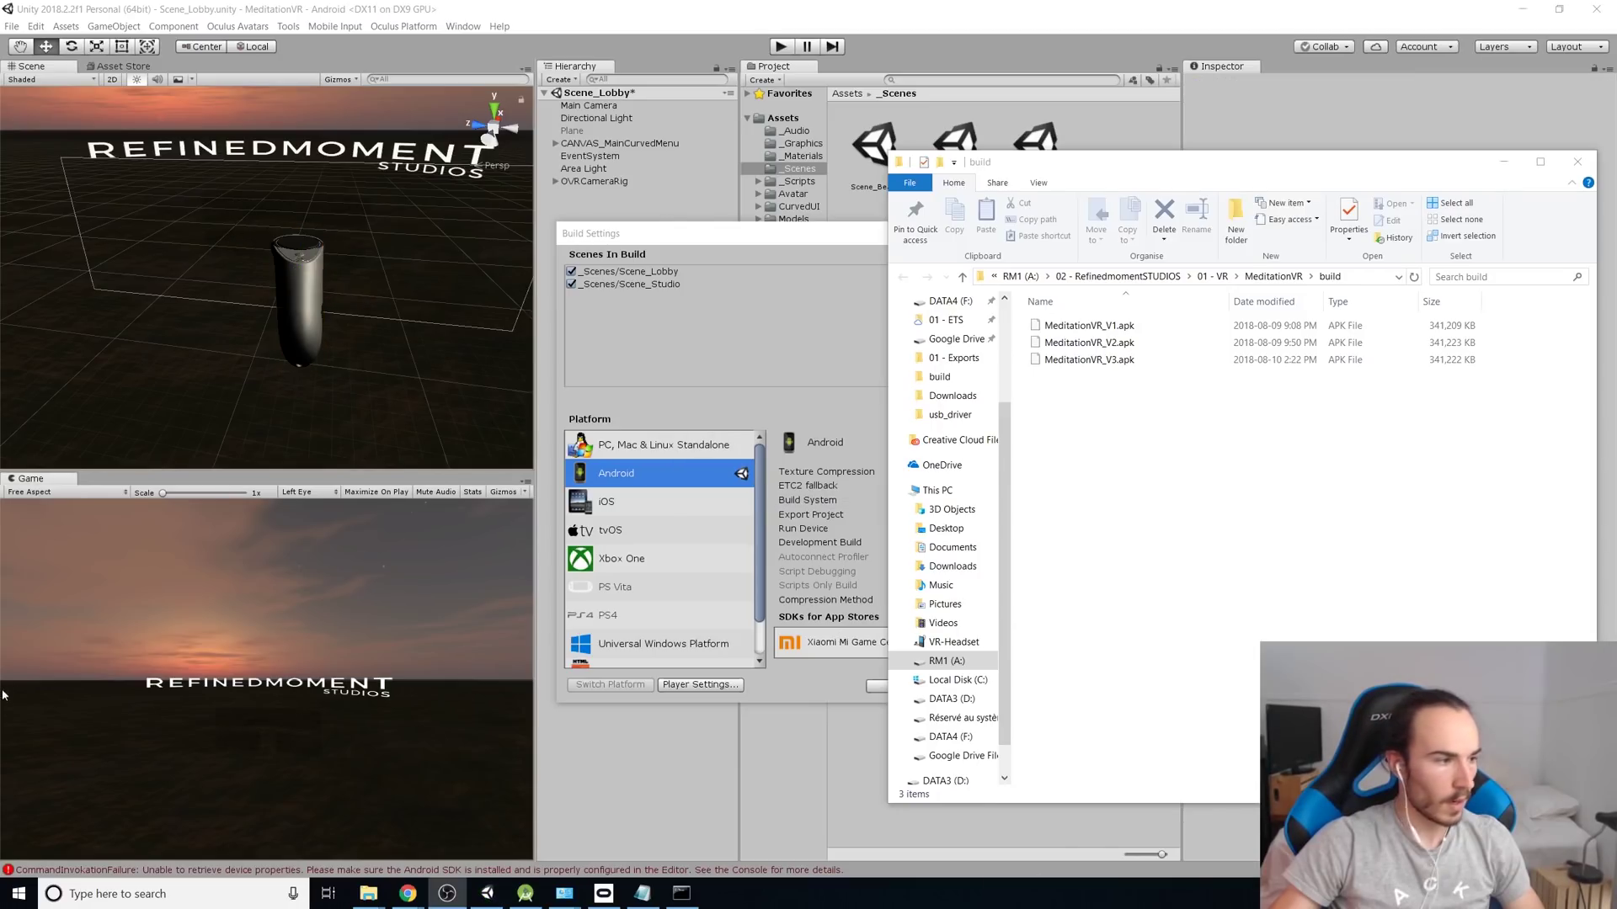
Run adb devices in Command Prompt and recheck until the headset is authorized
click(684, 891)
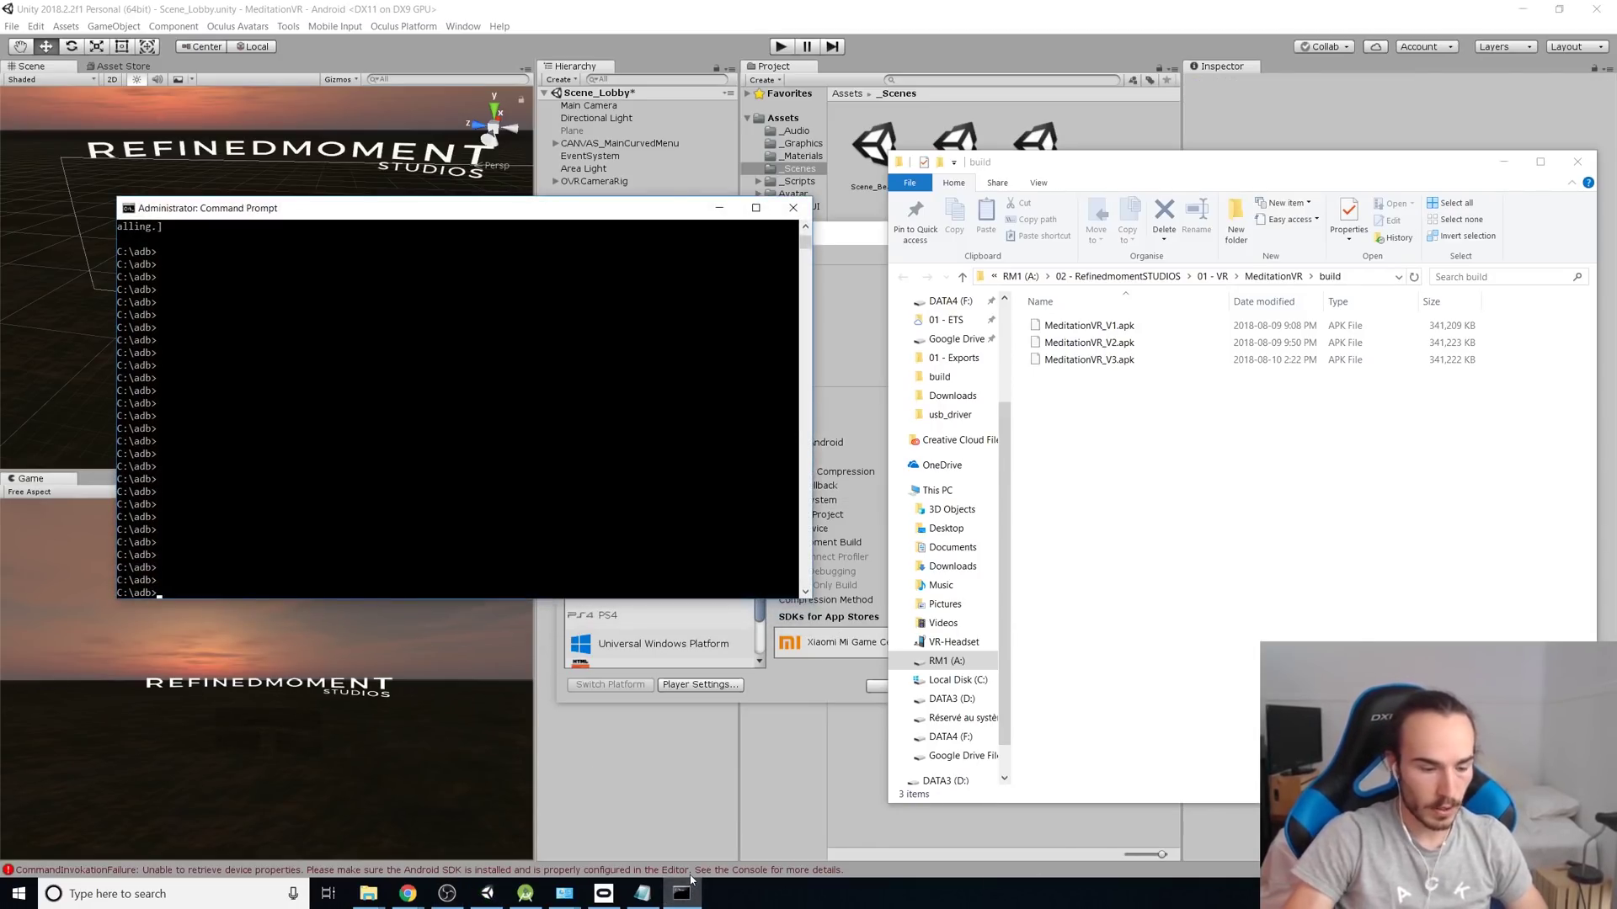
text(adb d)
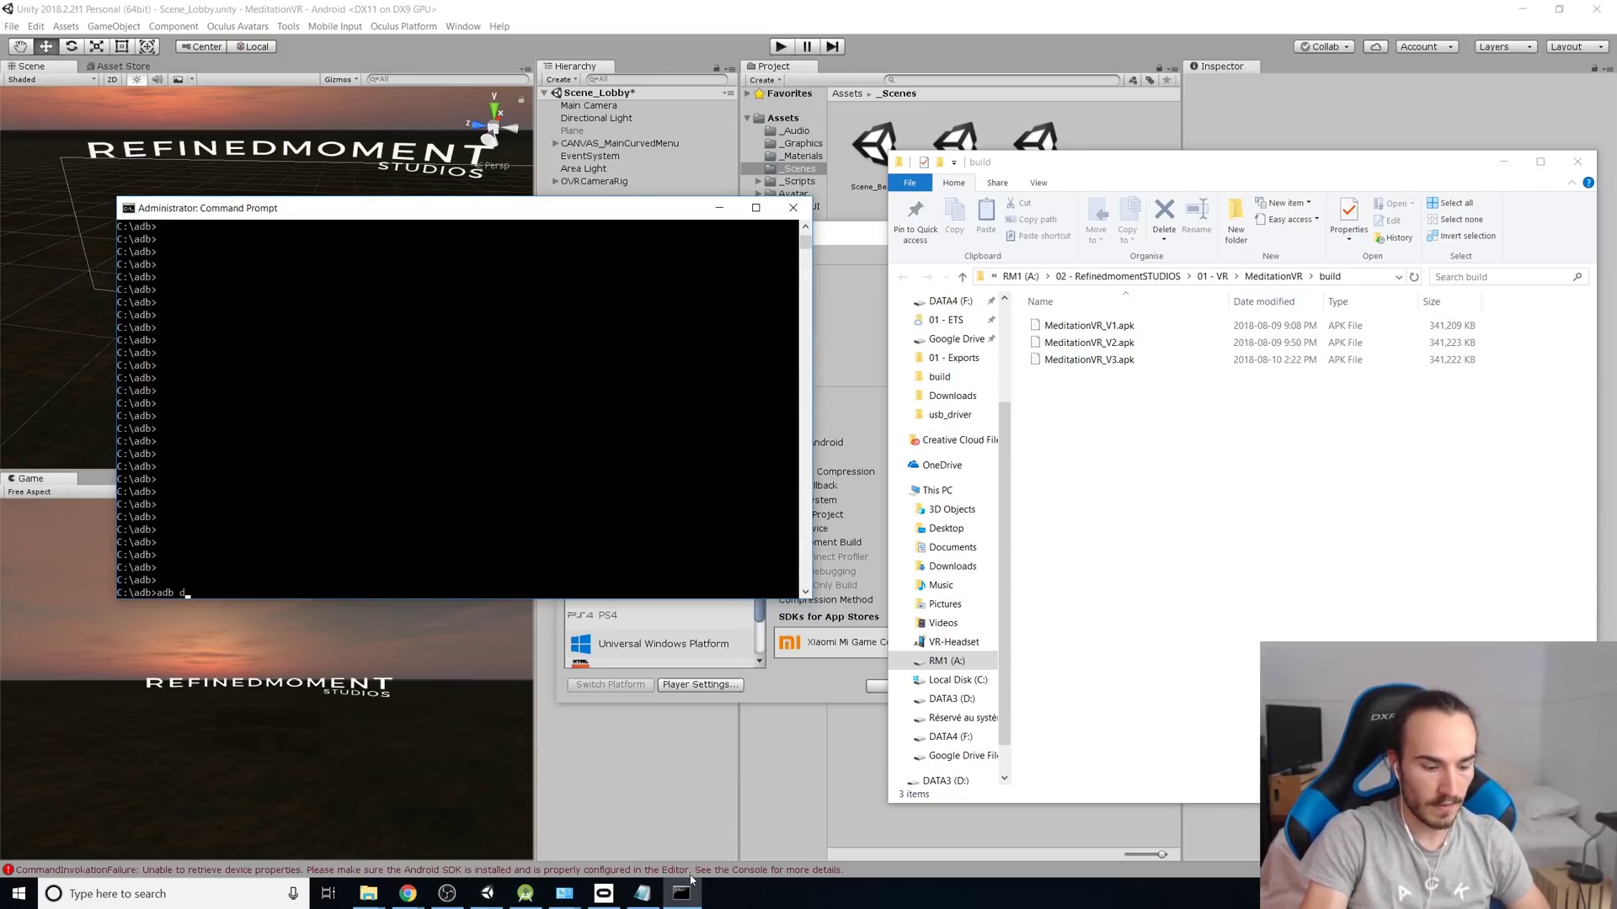
text(evices)
key(Return)
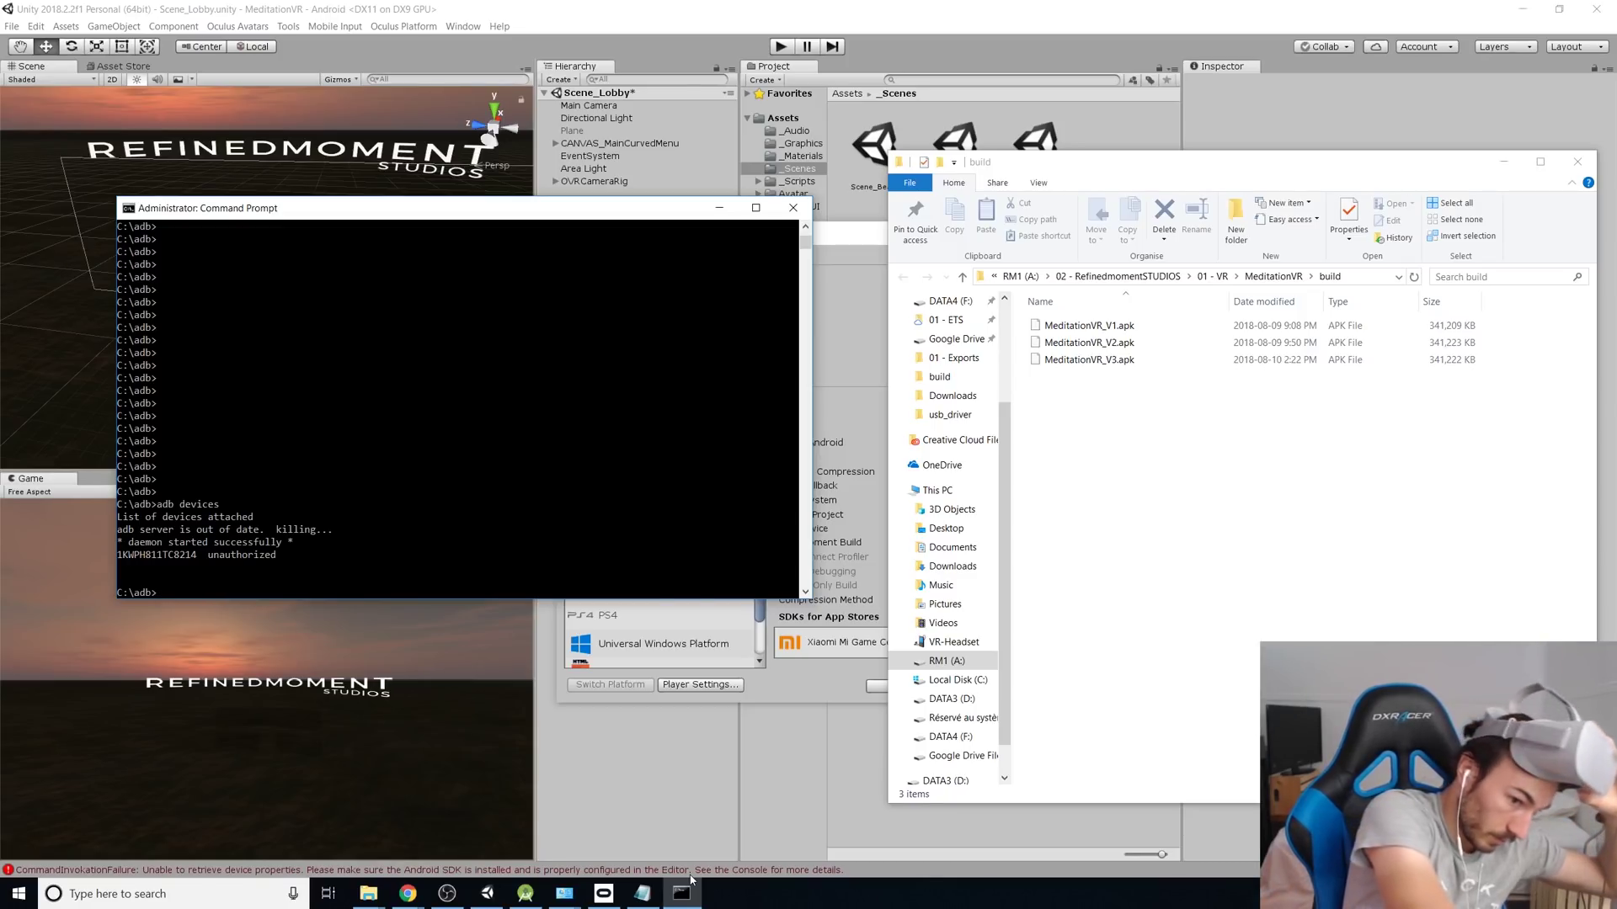
key(Up)
key(Return)
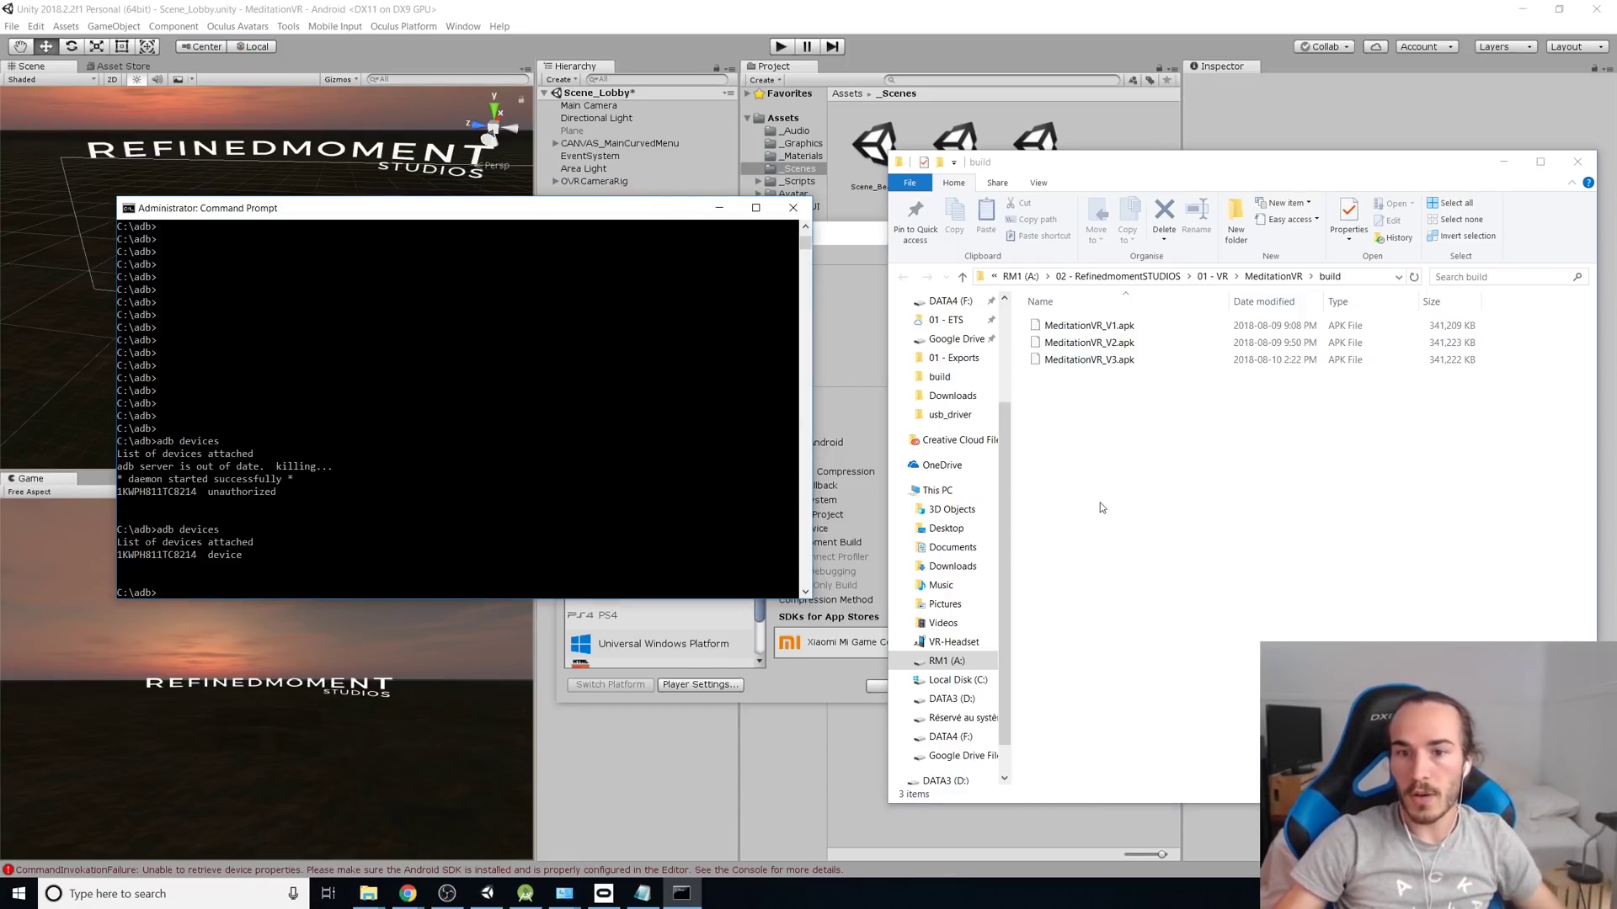
Copy MeditationVR_V3.apk from the build folder into C:\adb
click(1099, 465)
click(1075, 365)
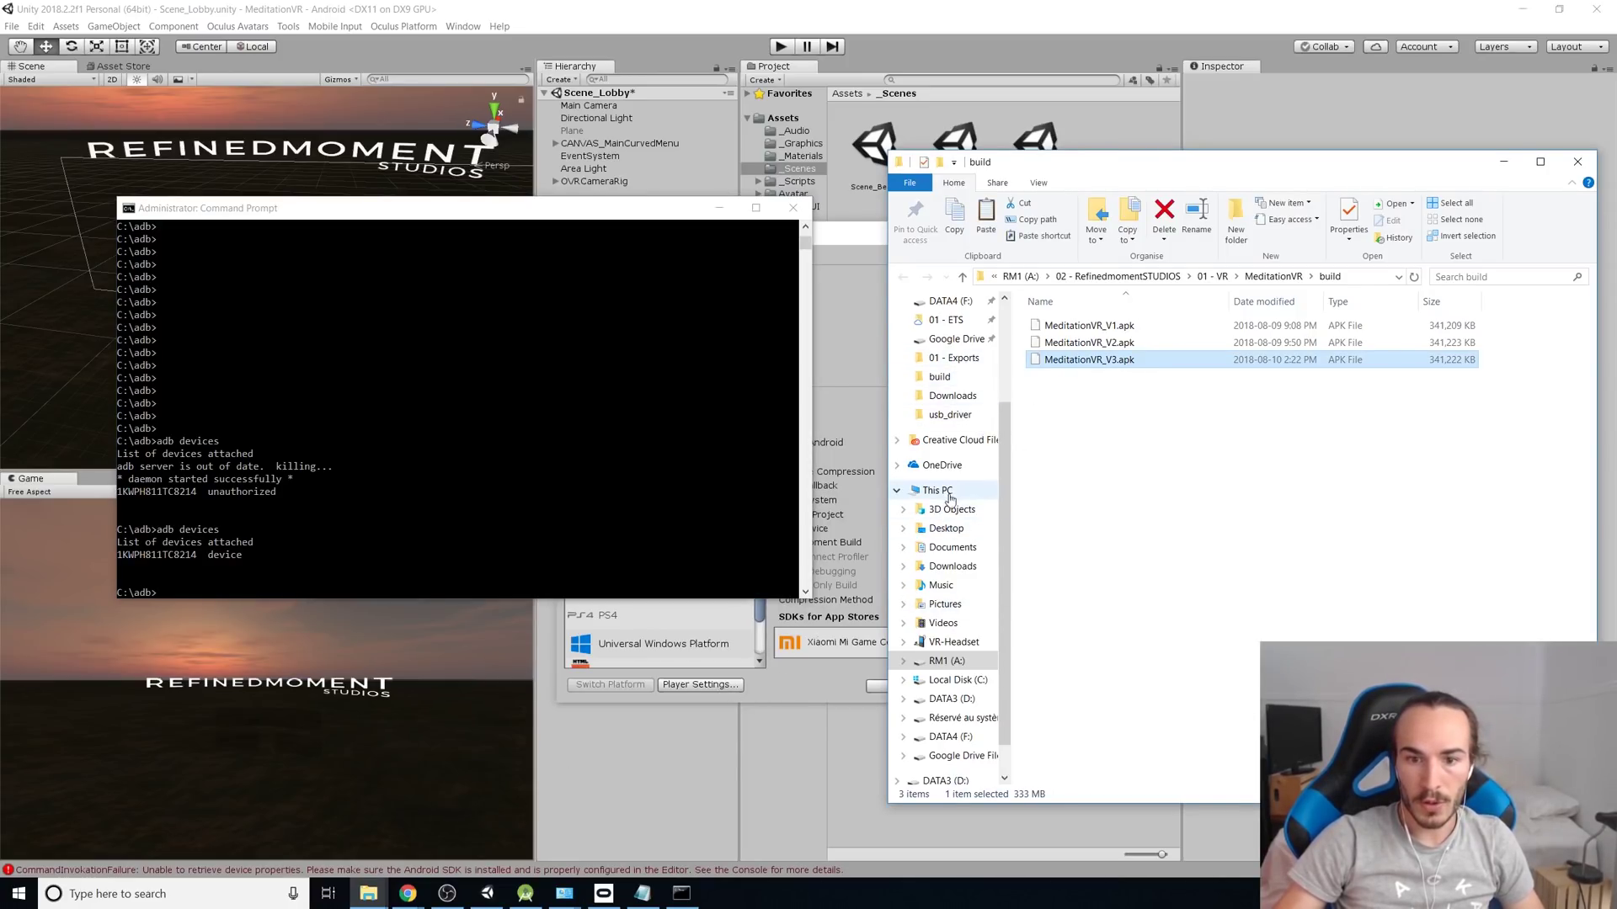
click(952, 679)
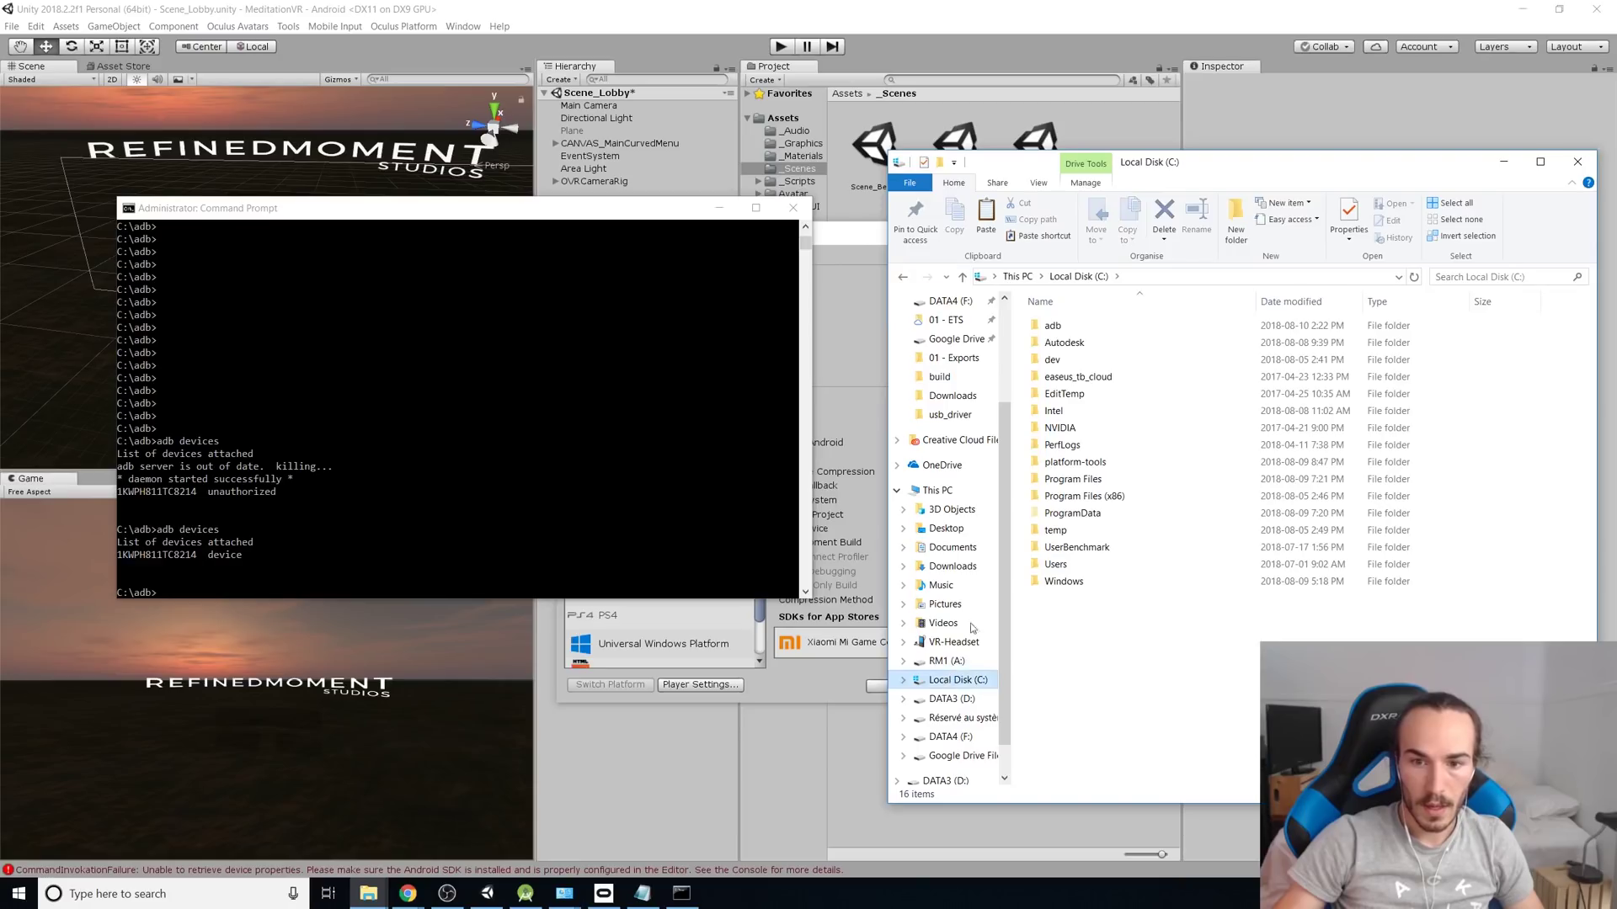
double_click(1059, 328)
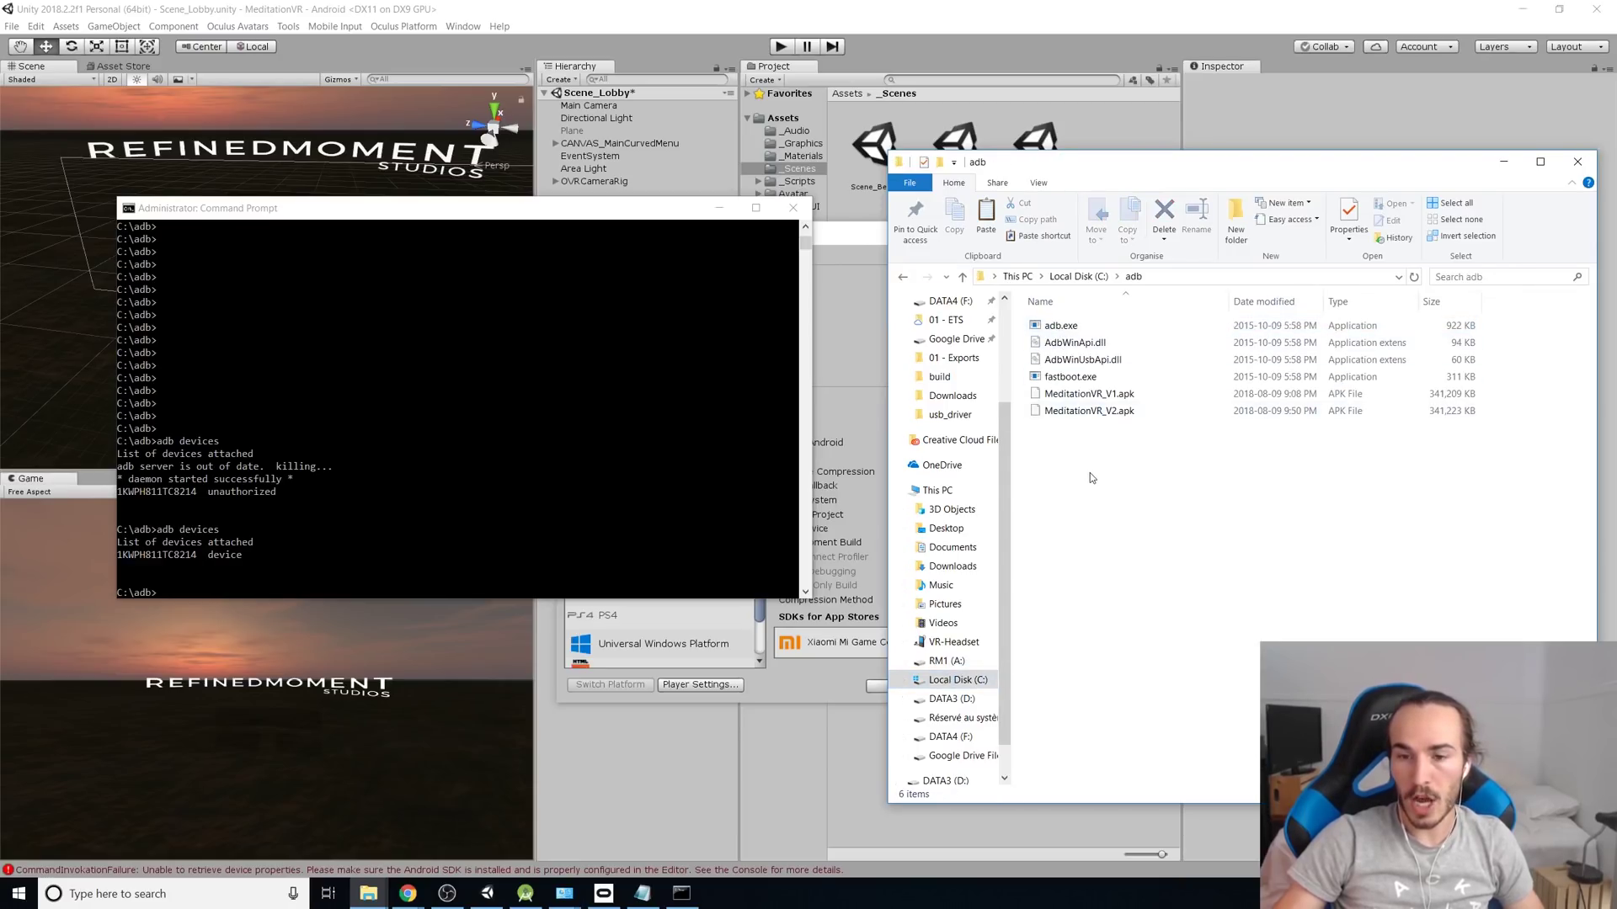
key(ctrl+v)
Copy the new APK's file name and return to a fresh Command Prompt line
key(F2)
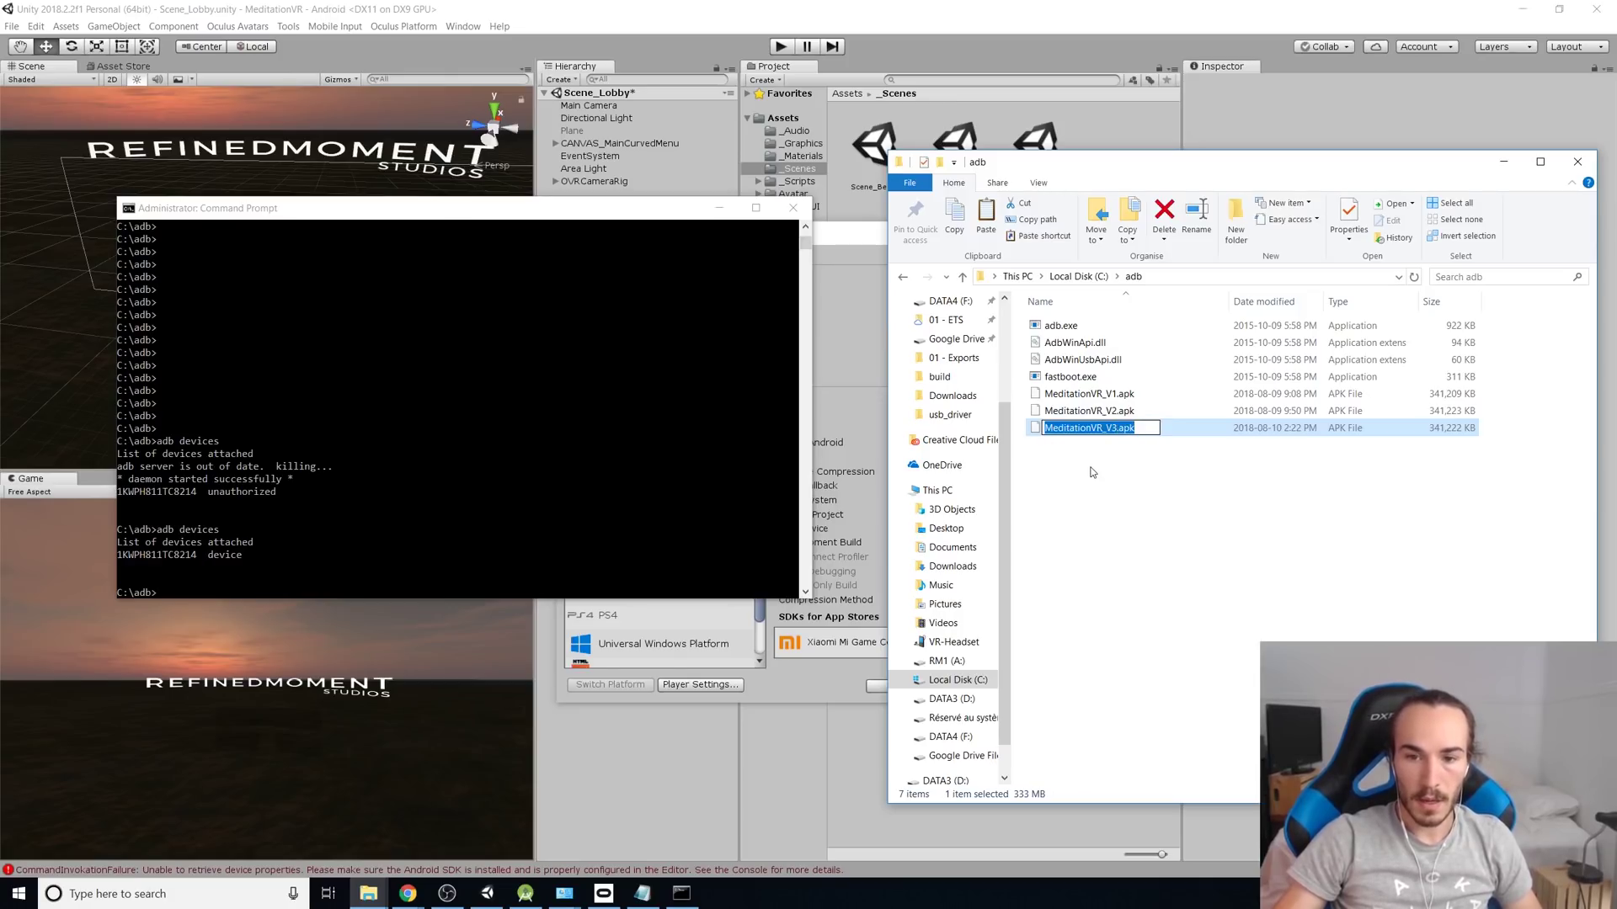
click(1103, 471)
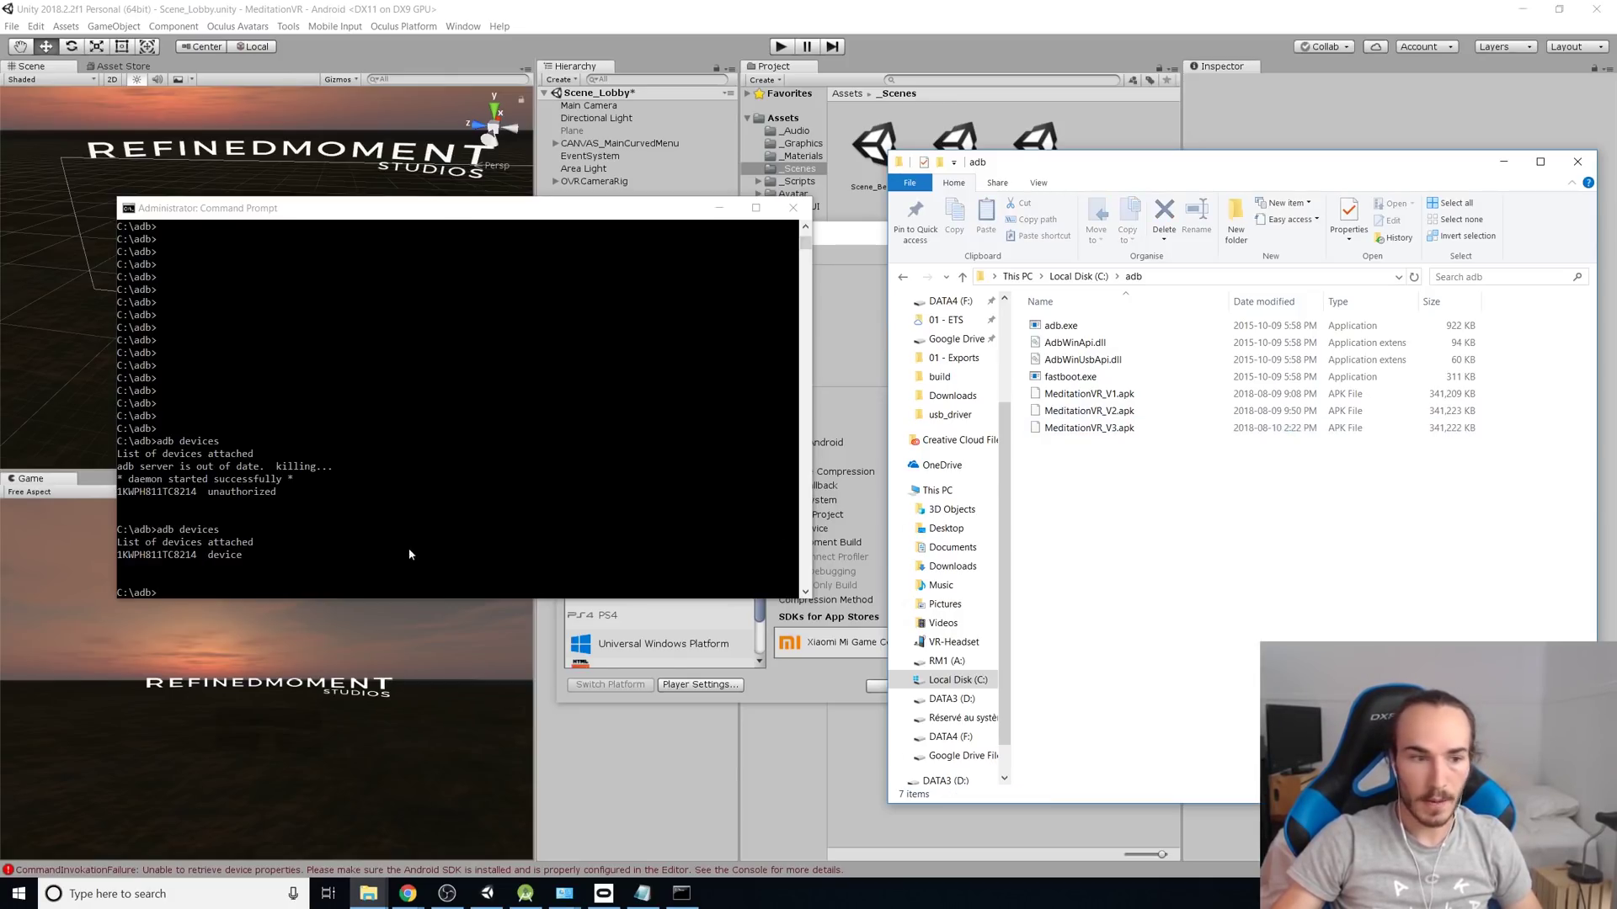
click(387, 549)
key(Return)
key(Return)
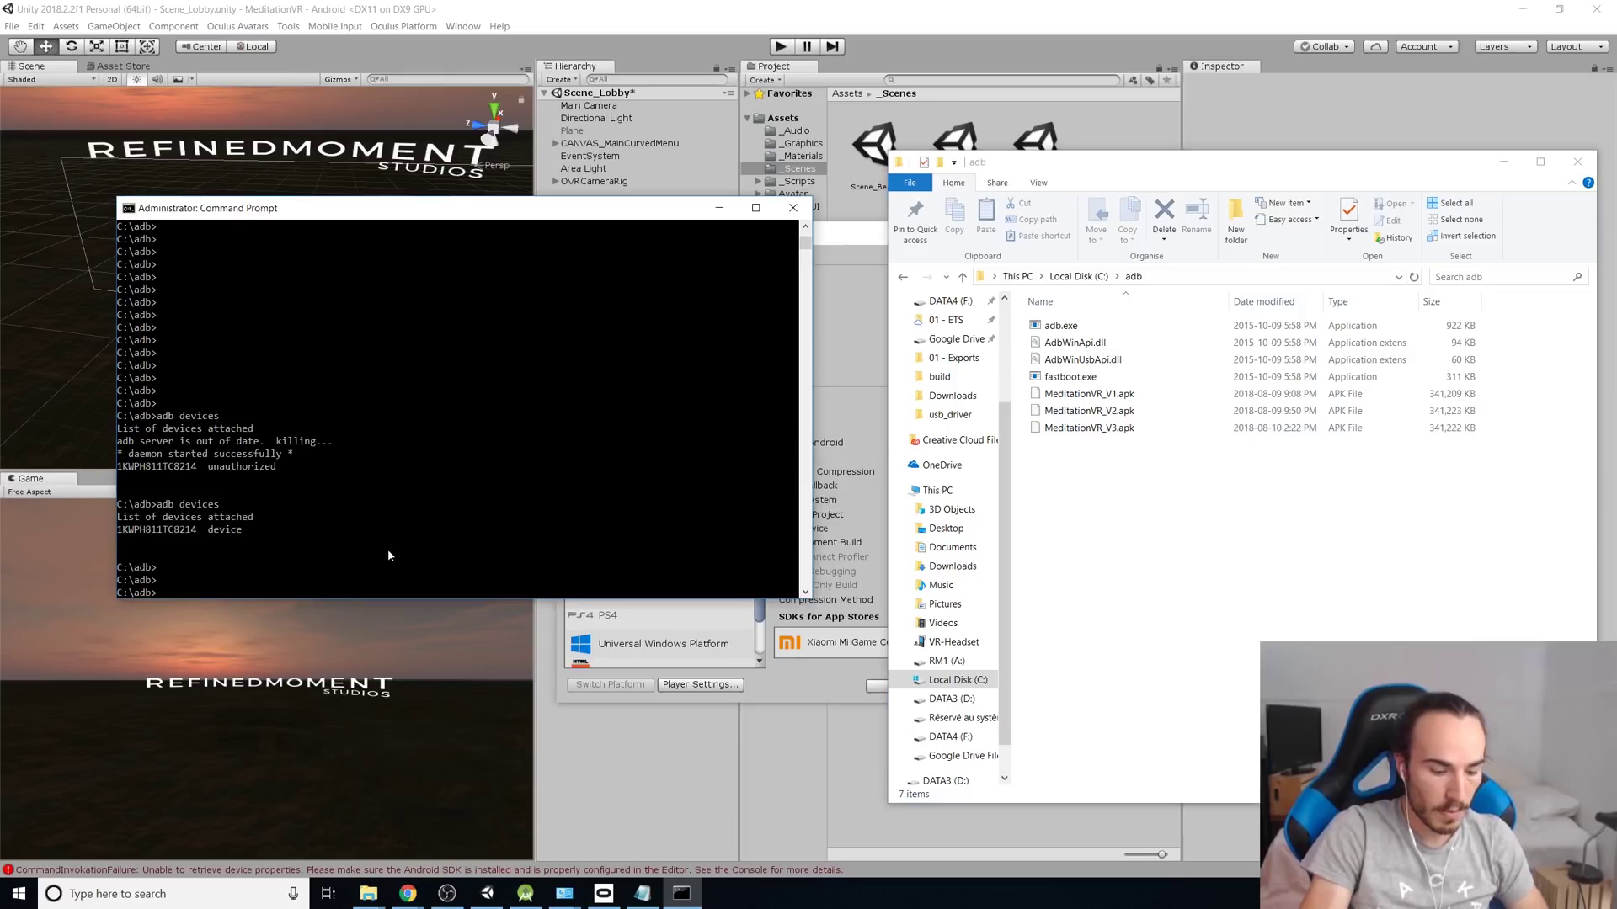
Run adb install MeditationVR_V3.apk to send the new build to the headset
text(adb install)
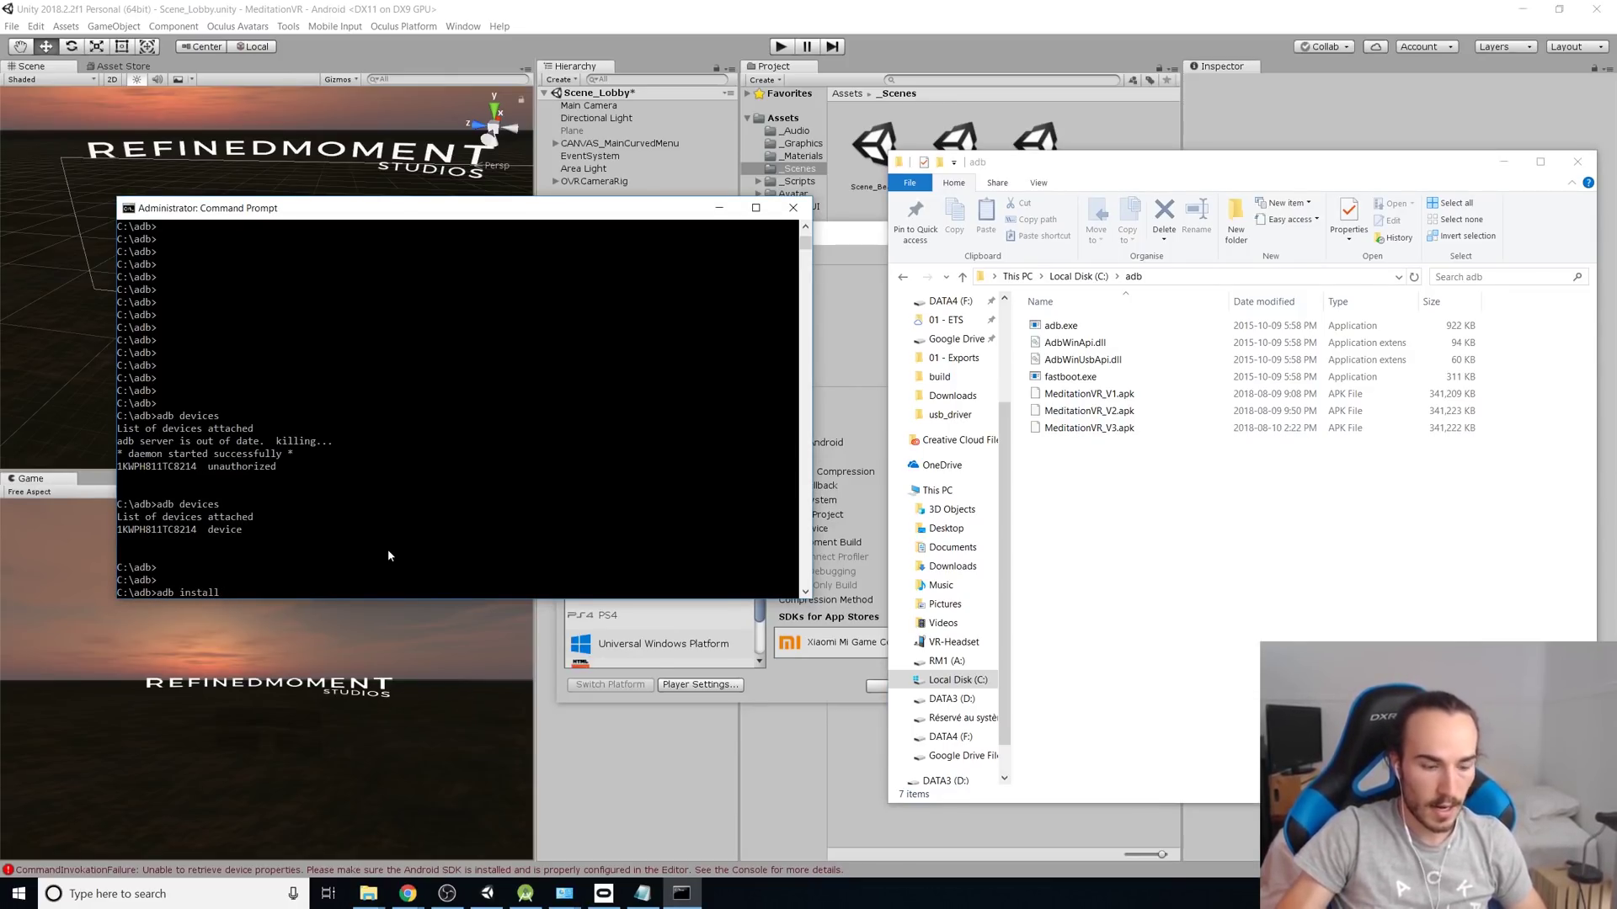
text(MeditationVR_V3.apk)
key(Return)
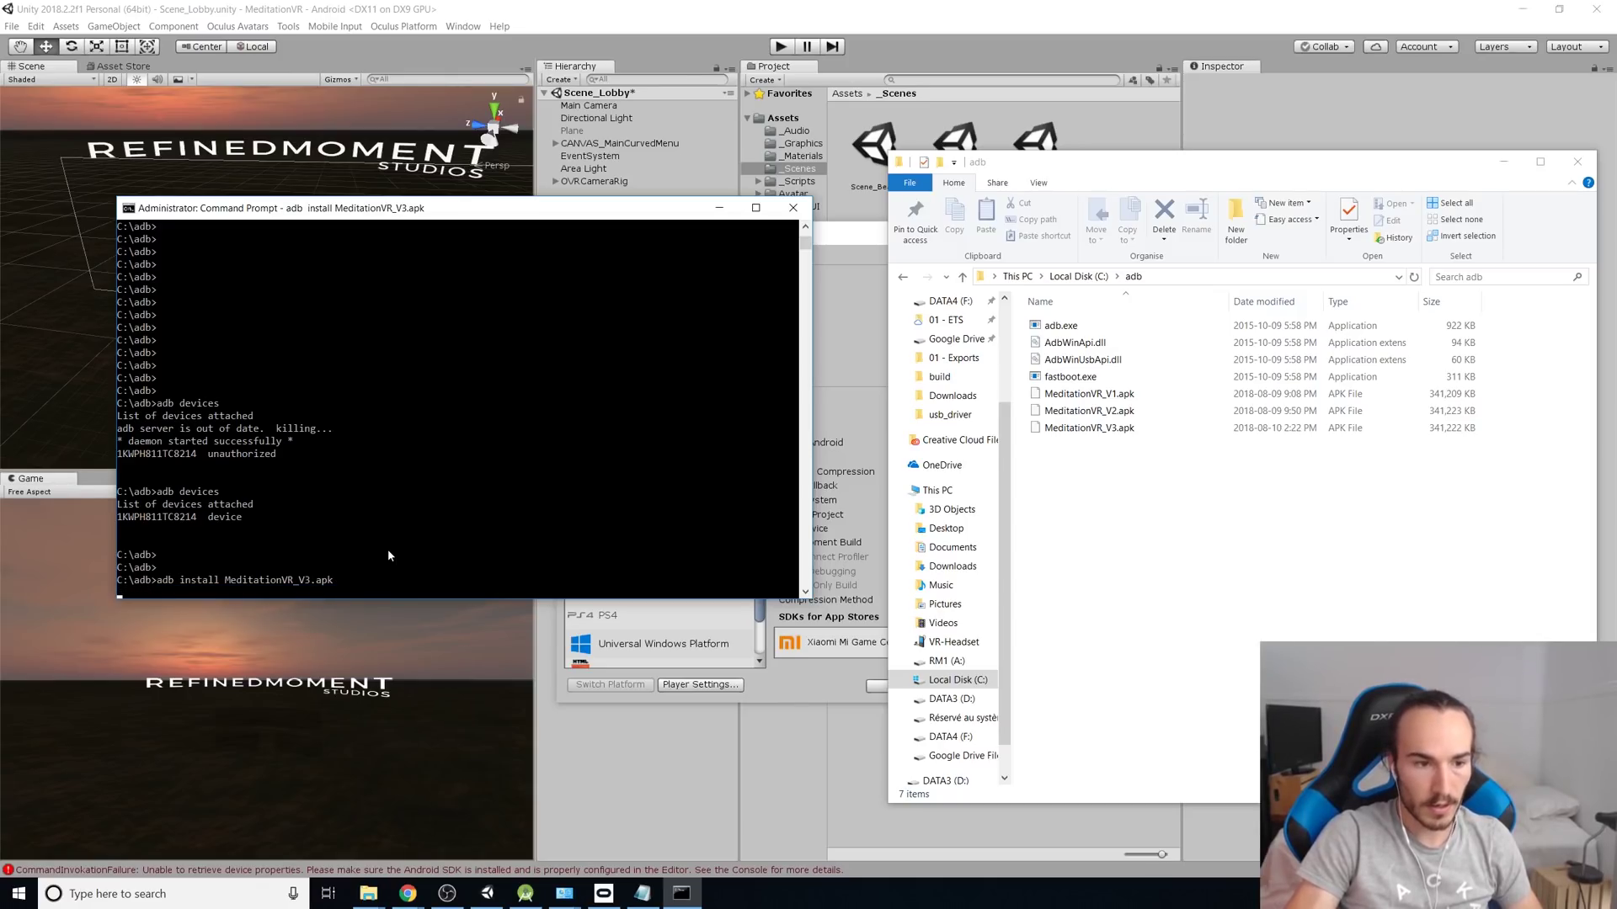